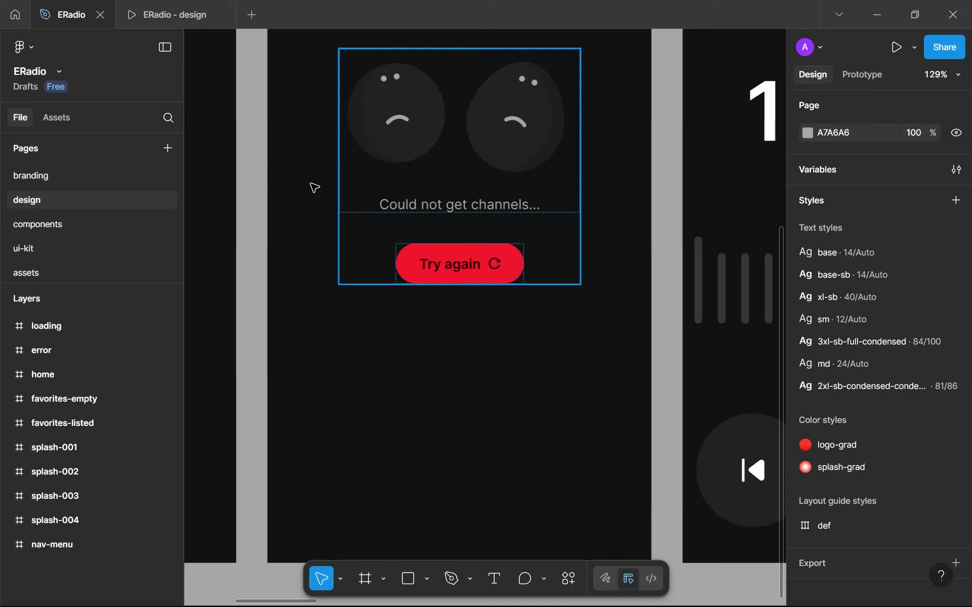
Step: Preview the ERadio prototype and advance it to the error screen
left_click(171, 6)
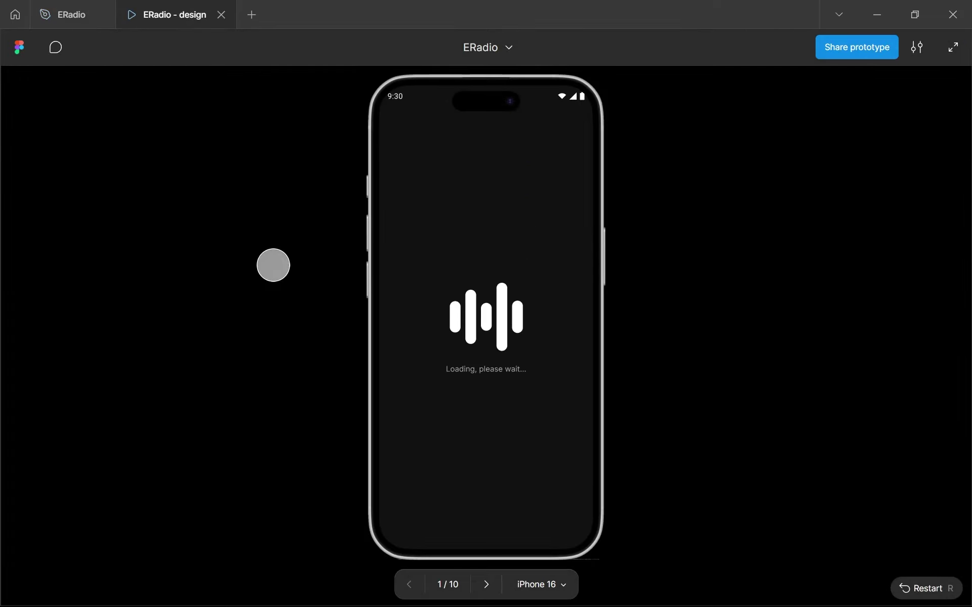
left_click(45, 8)
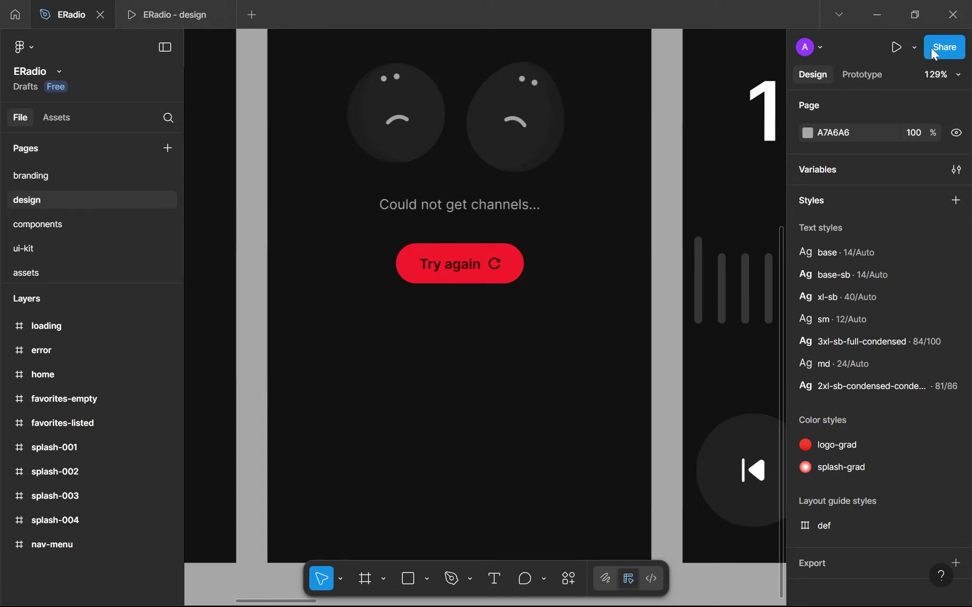
left_click(165, 6)
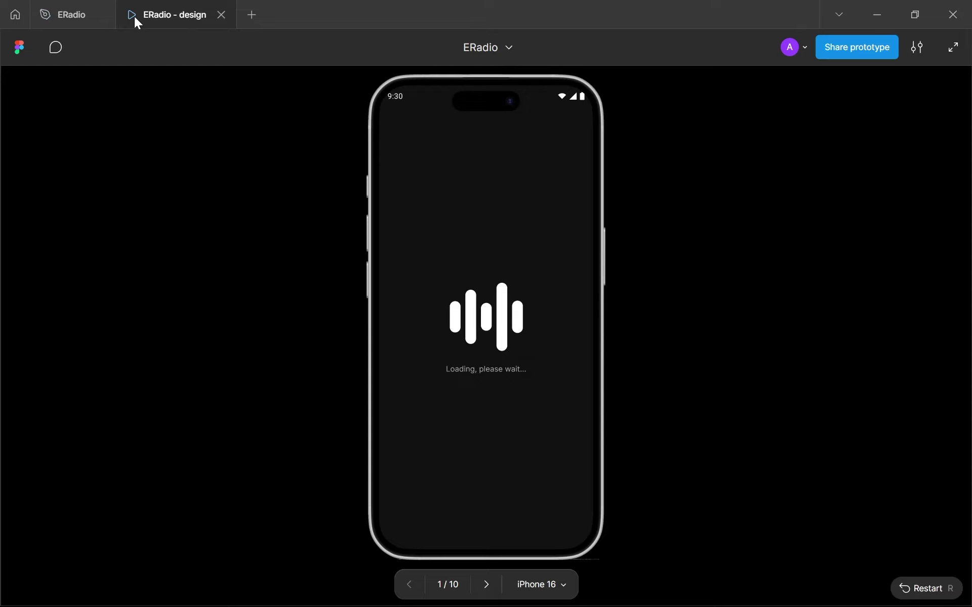
left_click(493, 587)
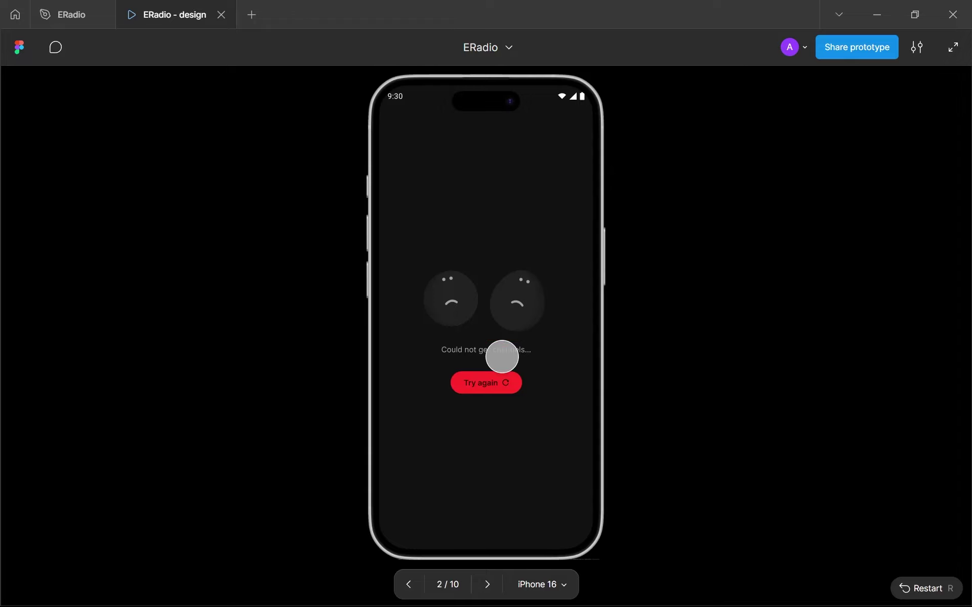
Step: Check the error frame in the design file and test its Try again button in the prototype preview
left_click(67, 6)
scroll(450, 190, "down", 5, "ctrl")
scroll(440, 237, "up", 5)
left_click(400, 278)
left_click(125, 10)
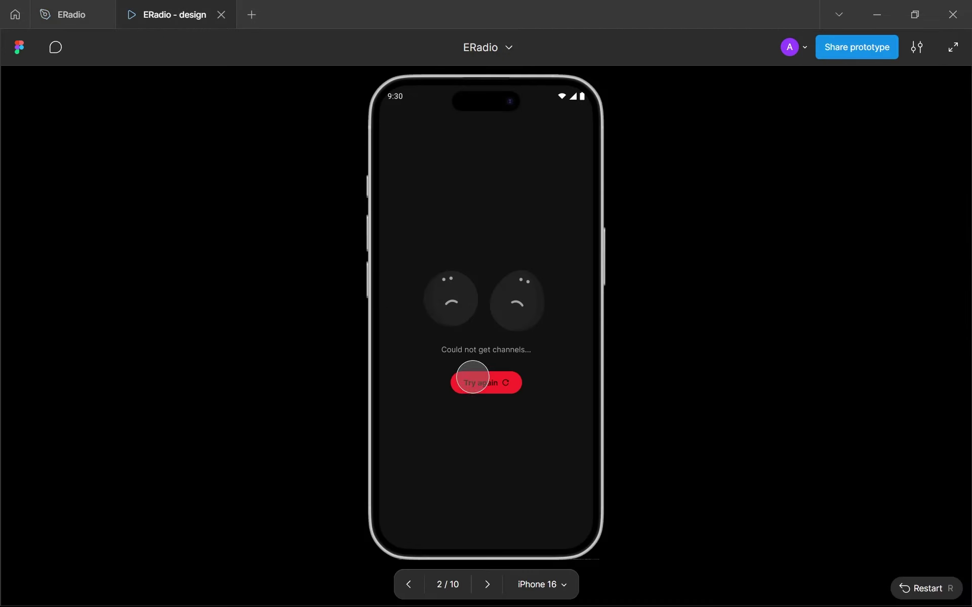
left_click(481, 389)
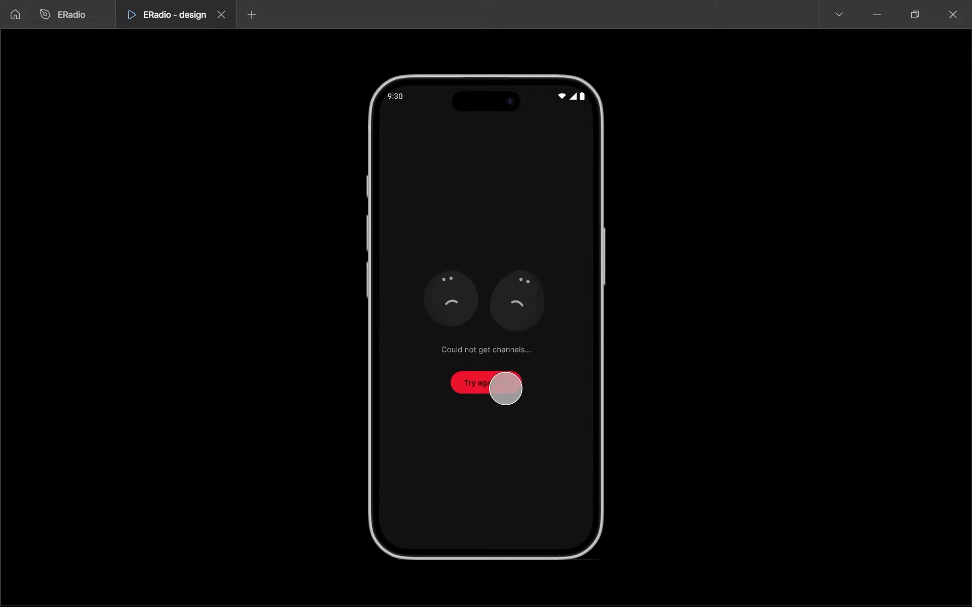
left_click(505, 388)
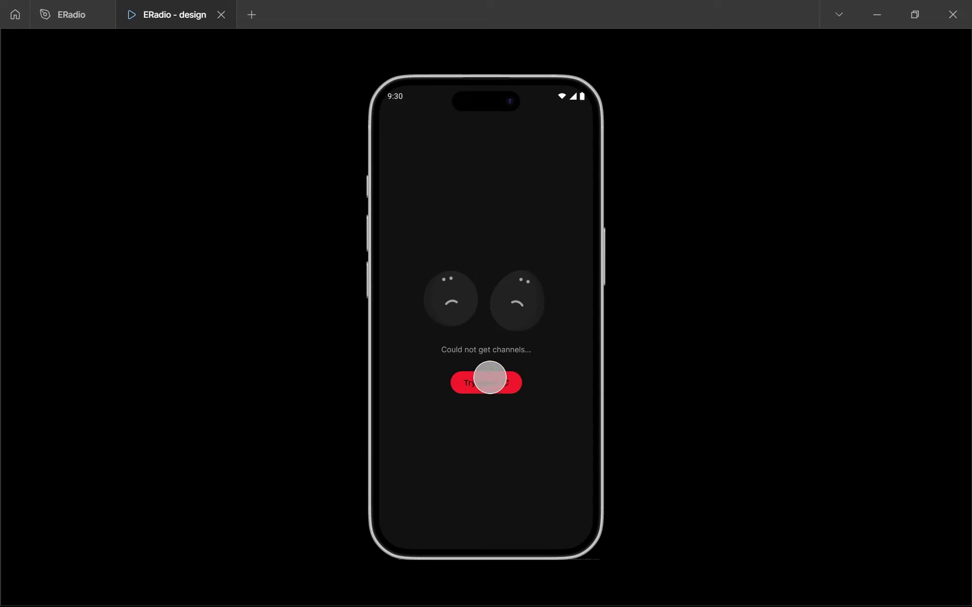
Step: Examine the component frames on the components page of the design file, including the reset-btn
left_click(81, 6)
scroll(309, 296, "down", 3)
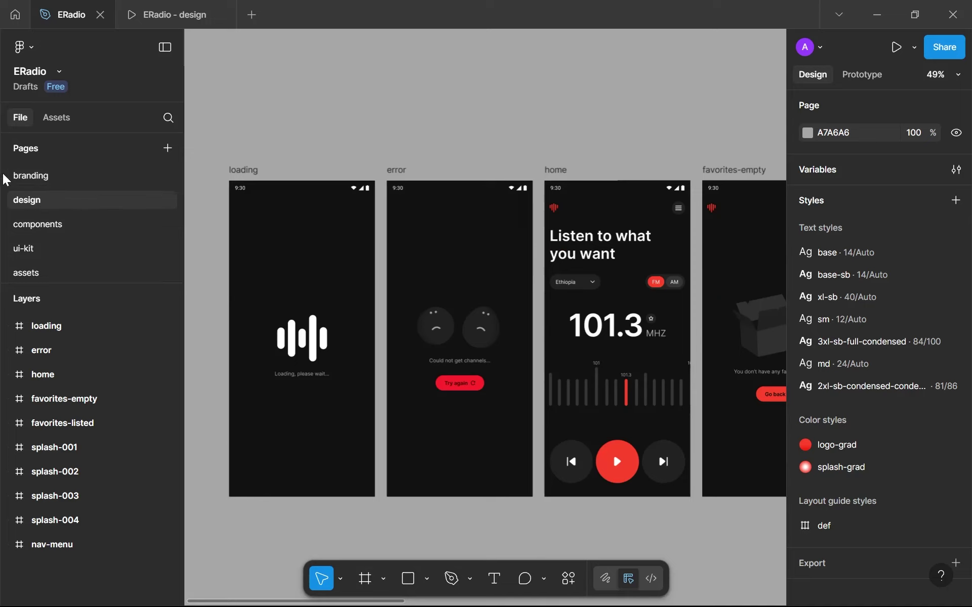
left_click(52, 229)
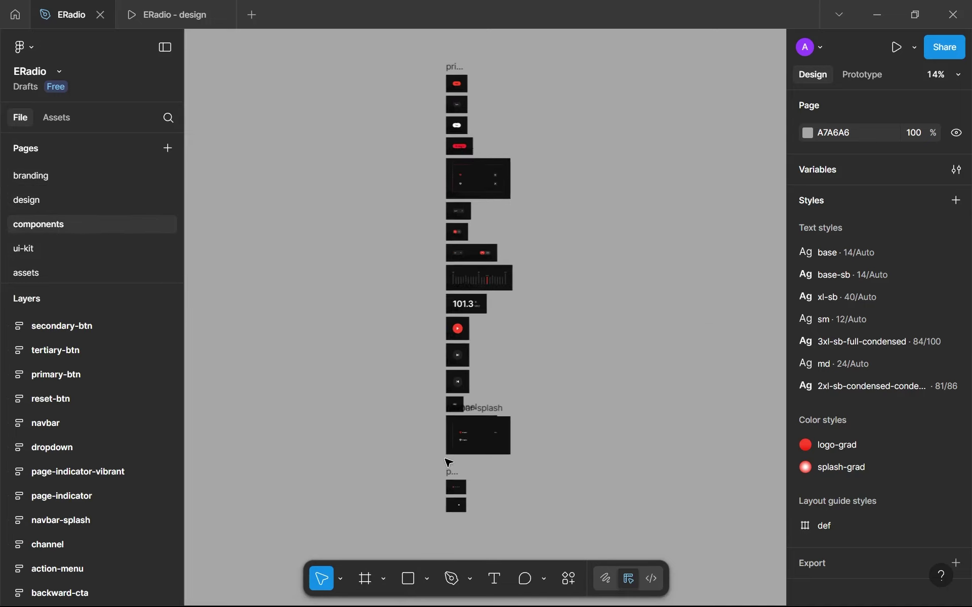
scroll(448, 463, "up", 10)
left_click_drag(395, 359, 431, 391)
left_click(478, 161)
left_click_drag(449, 138, 439, 233)
left_click(355, 265)
scroll(357, 265, "down", 7)
scroll(391, 215, "up", 3)
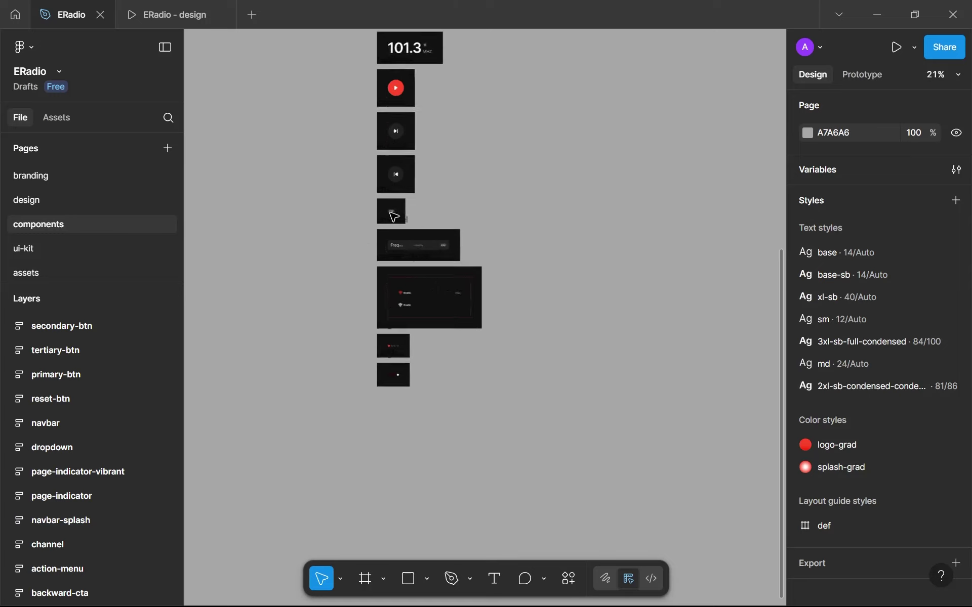
scroll(435, 219, "up", 5)
scroll(438, 235, "up", 3)
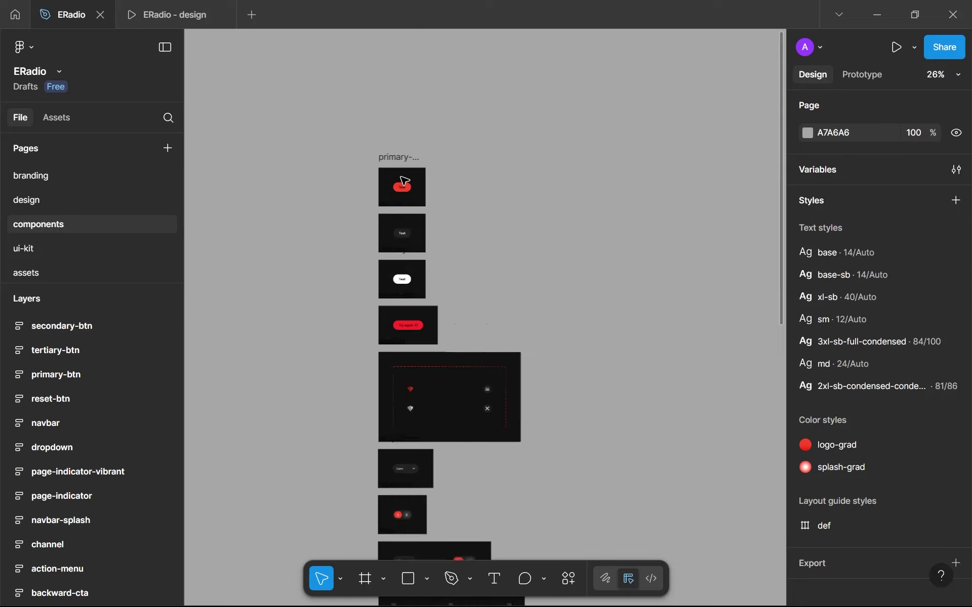
scroll(405, 321, "up", 4)
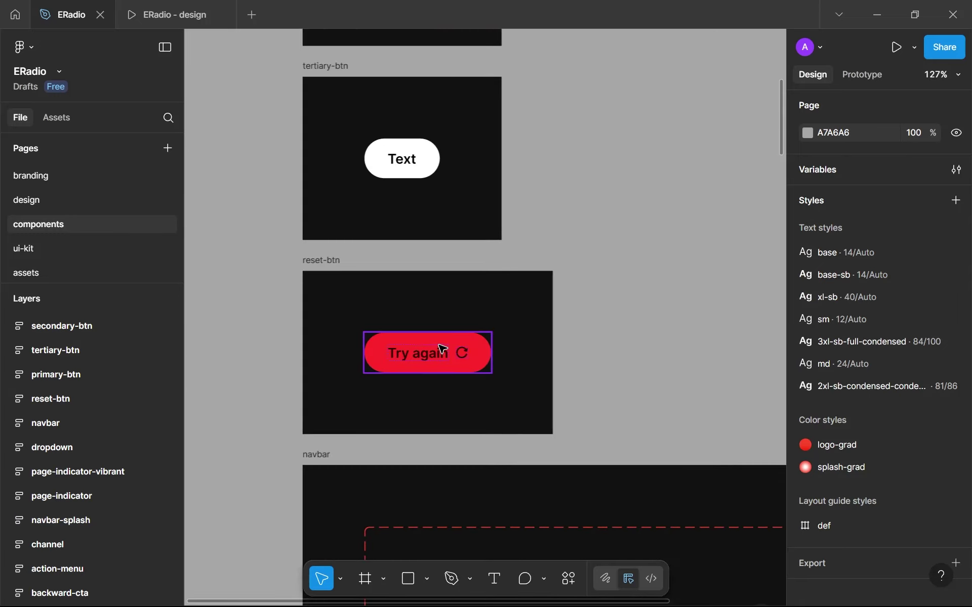
scroll(441, 349, "down", 10)
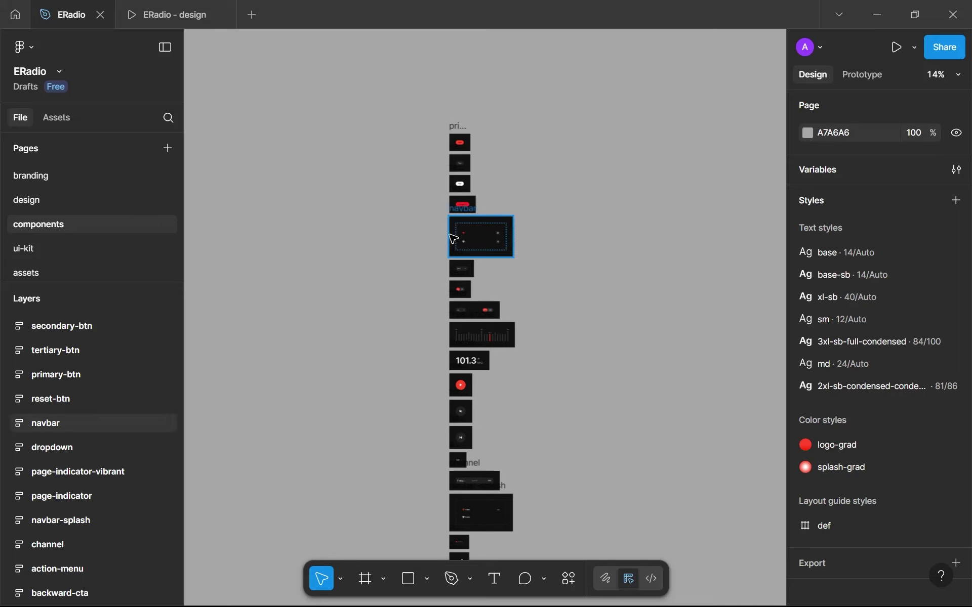
Step: Close the ERadio design file and reopen it from the recently viewed files
key("ctrl+w")
left_click(19, 2)
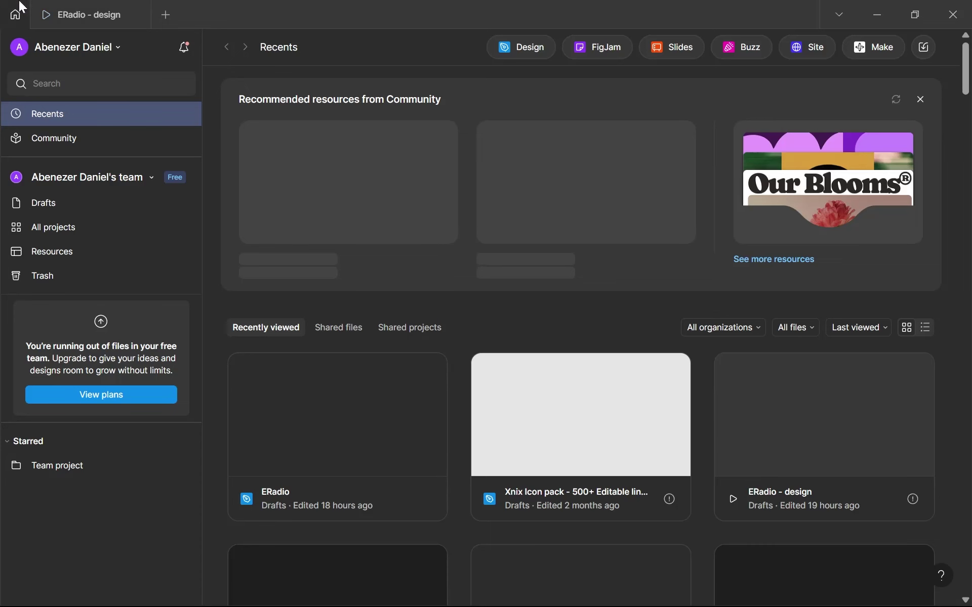
double_click(321, 408)
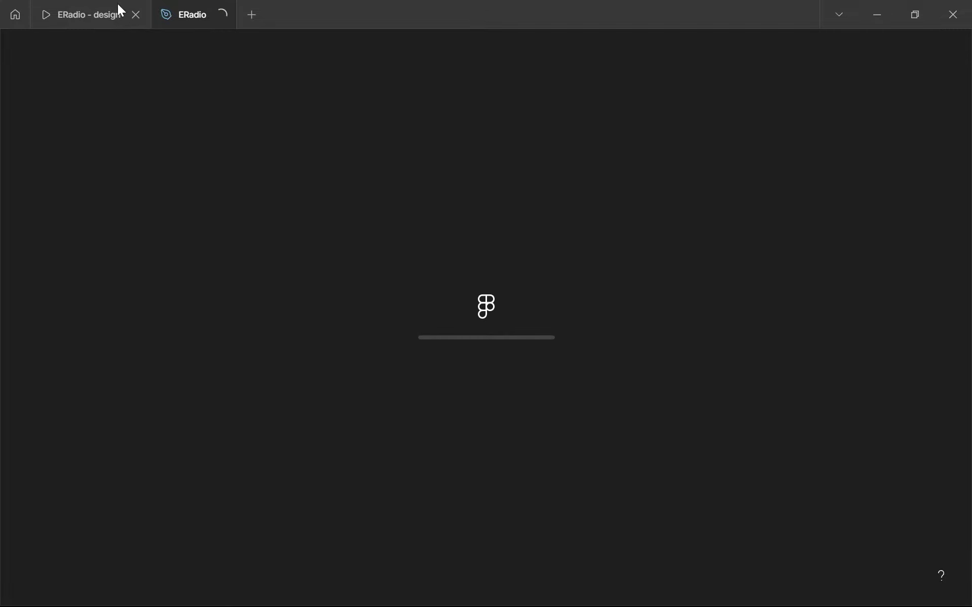
left_click(87, 9)
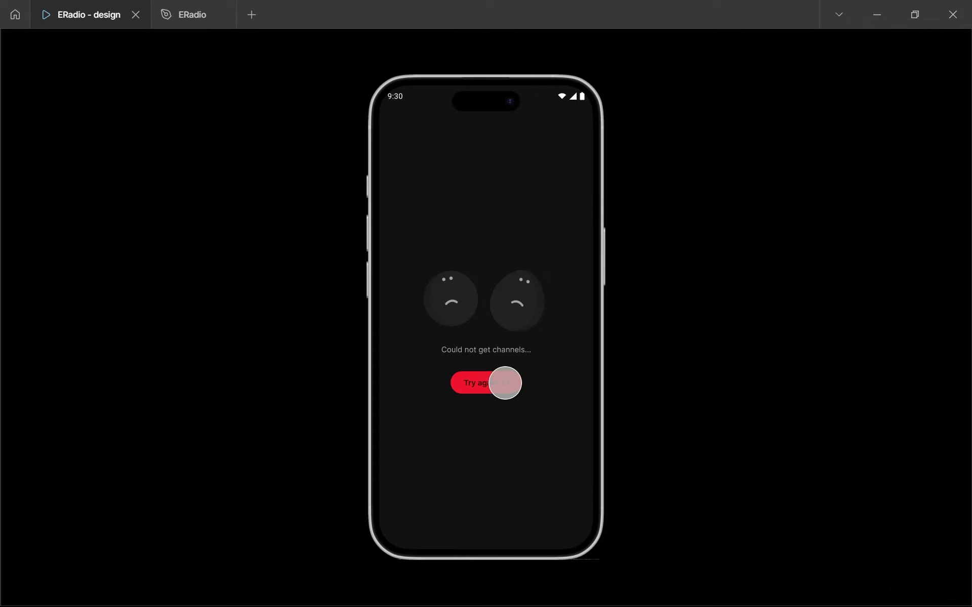
left_click(203, 5)
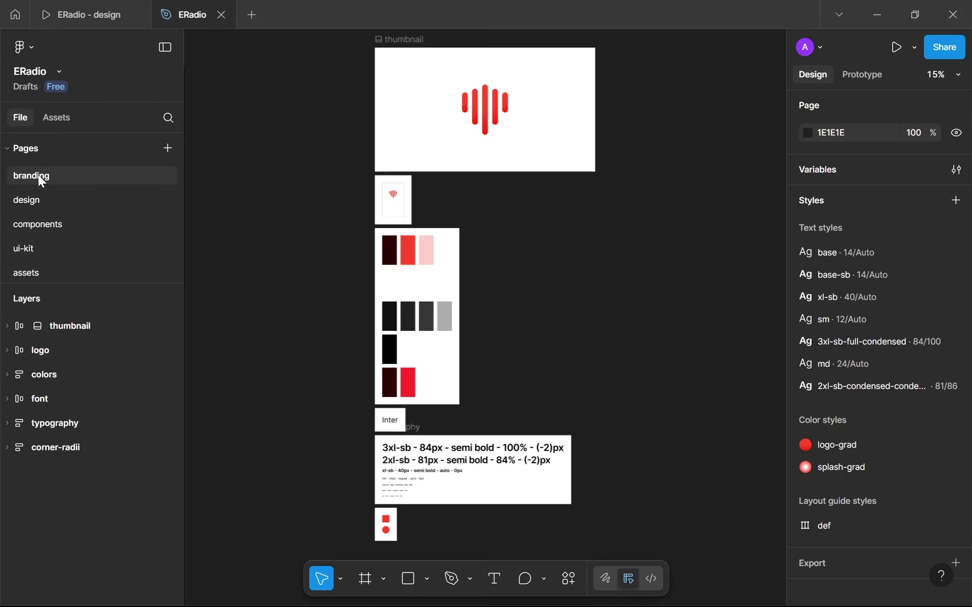
Step: Add a second variant to the reset-btn component on the components page
left_click(38, 201)
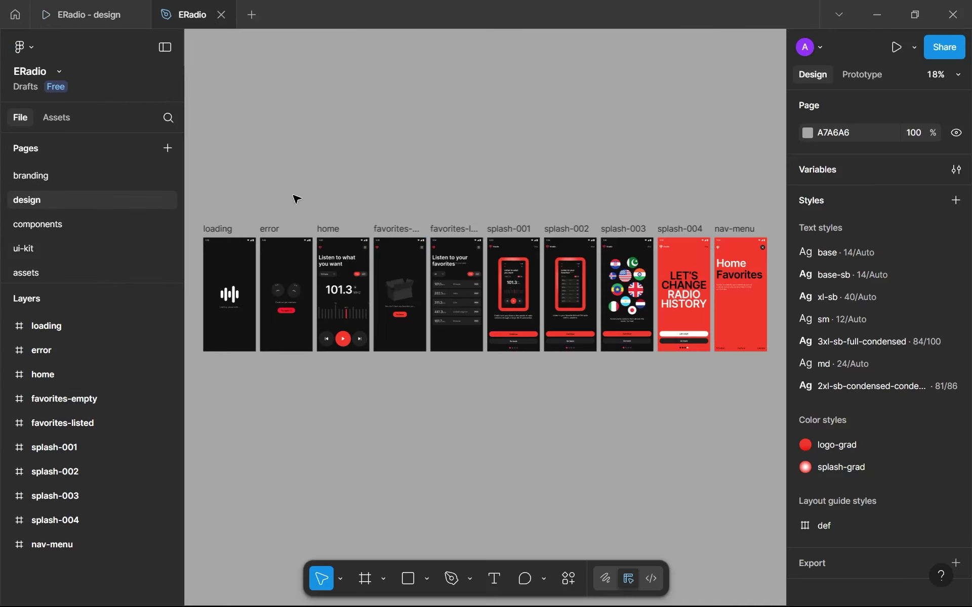
left_click(32, 225)
left_click(471, 129)
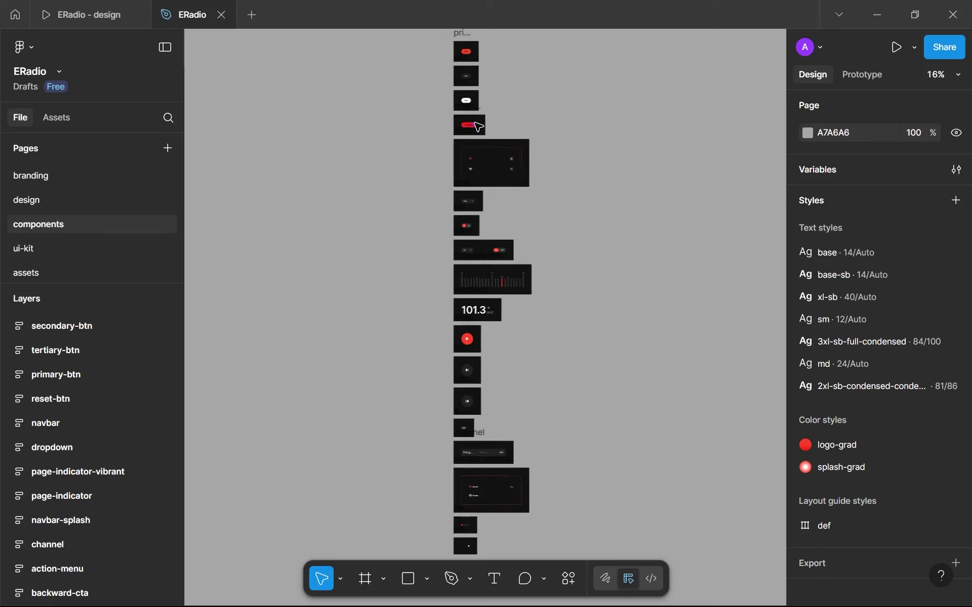
scroll(476, 142, "up", 5)
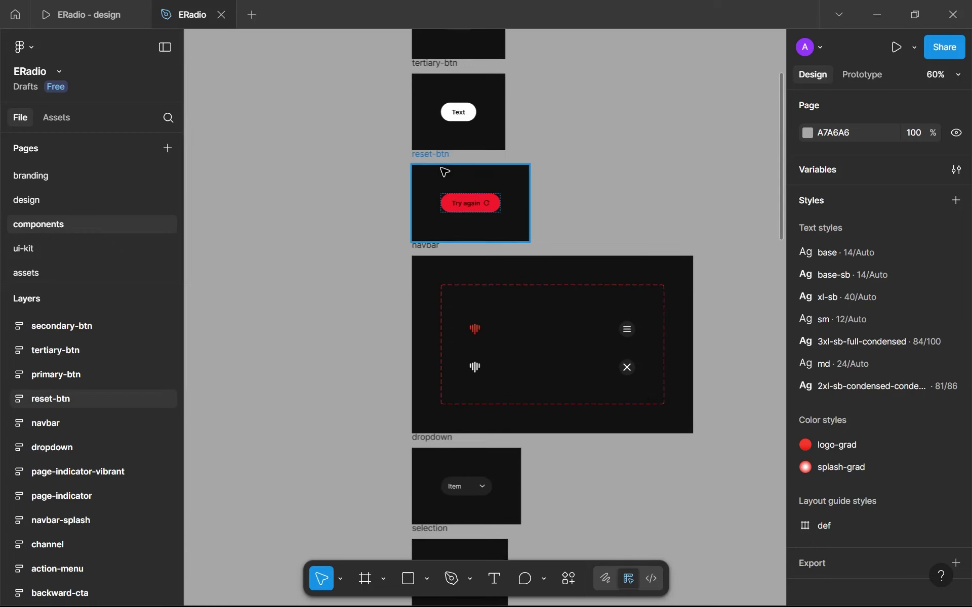
left_click(468, 203)
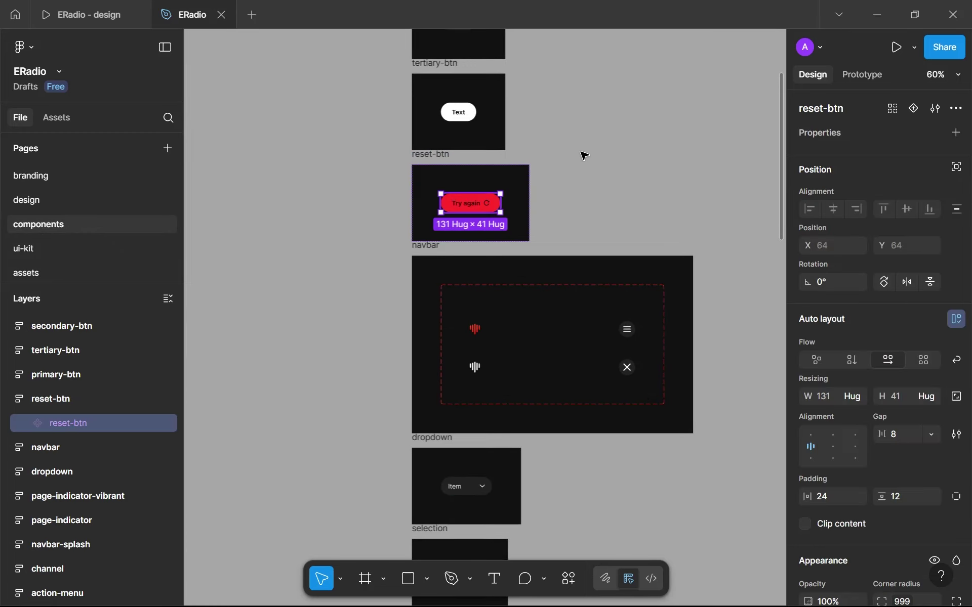
left_click(911, 109)
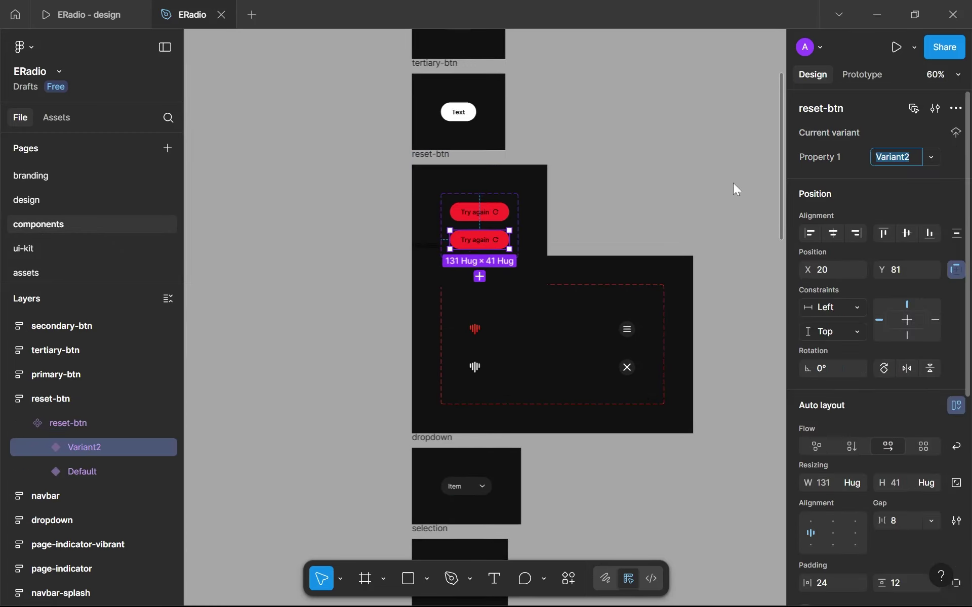
Step: Name the first reset-btn variant "default" and the second one "on-press"
left_click(90, 477)
type("default")
key("Return")
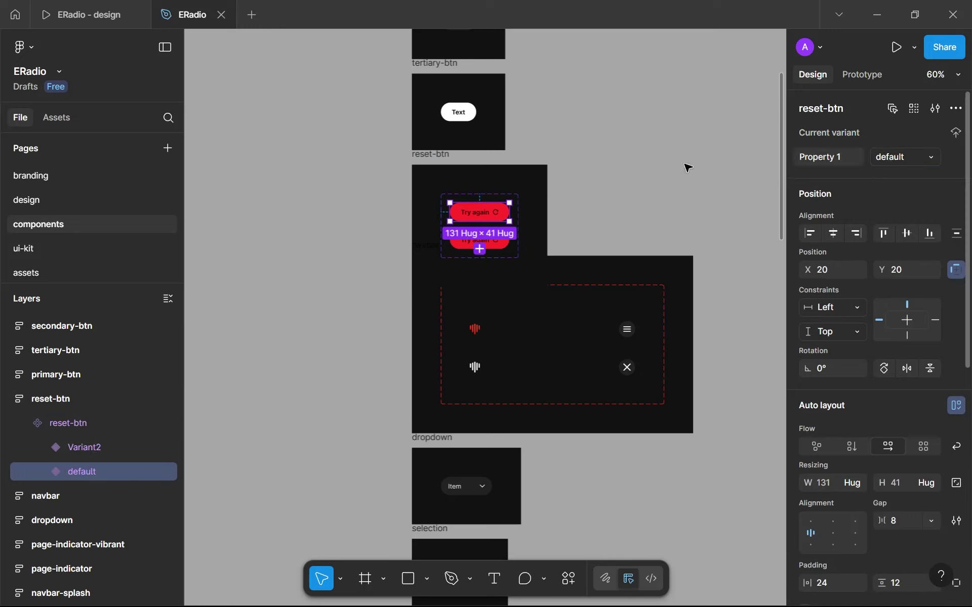
left_click(99, 449)
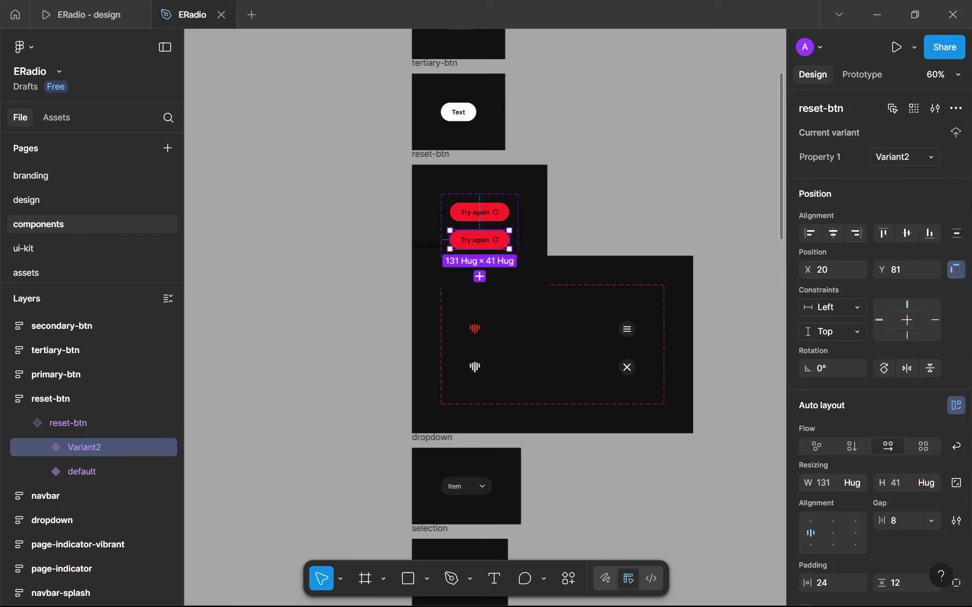
left_click(905, 159)
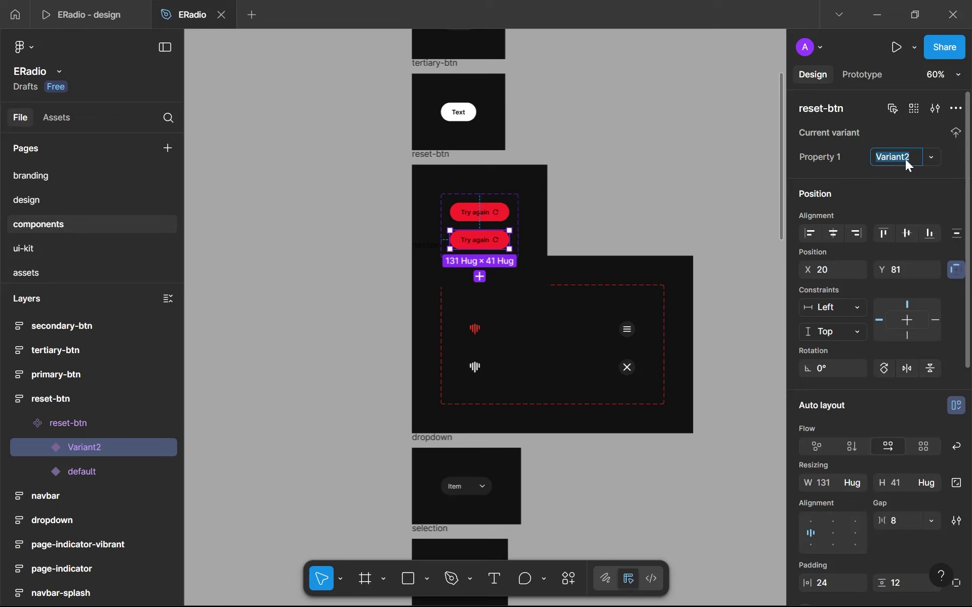
type("on-press")
key("Return")
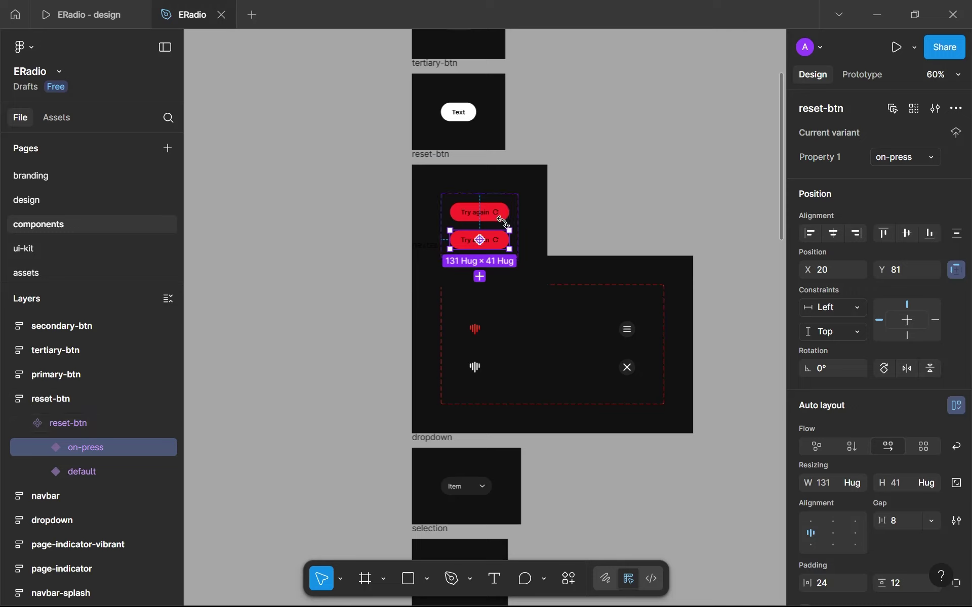
Step: Replace the purple 8A38F5 outline colour of the reset-btn component set with the brand-500 library colour
left_click(520, 203)
scroll(906, 392, "down", 6)
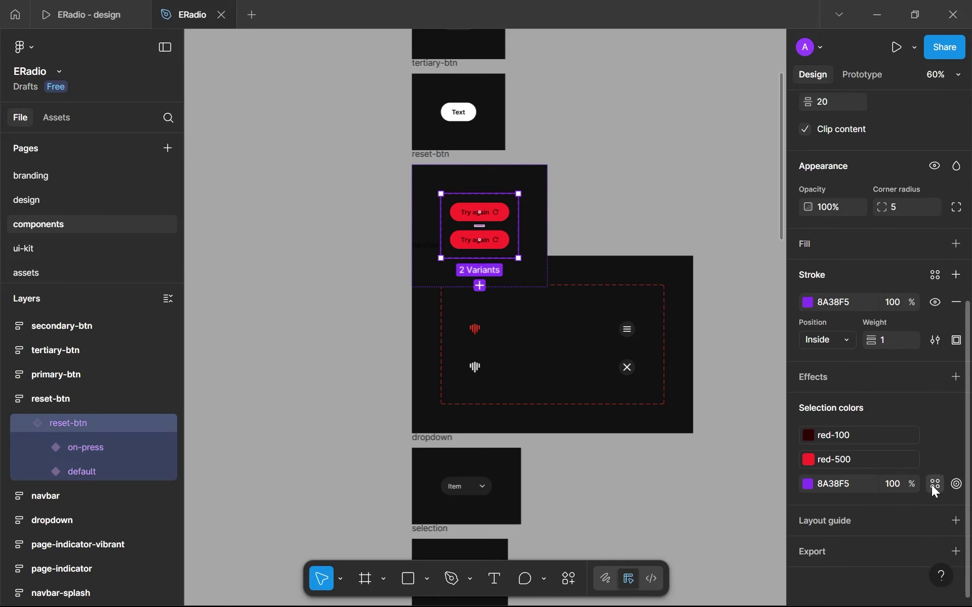
left_click(934, 484)
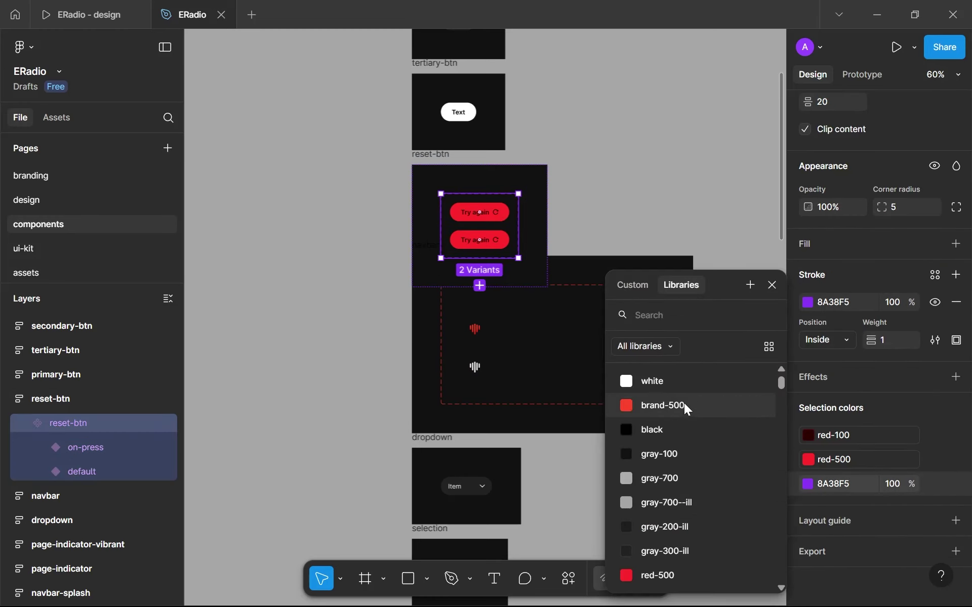
left_click(684, 405)
Step: Add auto layout to the reset-btn component set with a gap of 32 and horizontal and vertical padding of 64
scroll(953, 264, "up", 5)
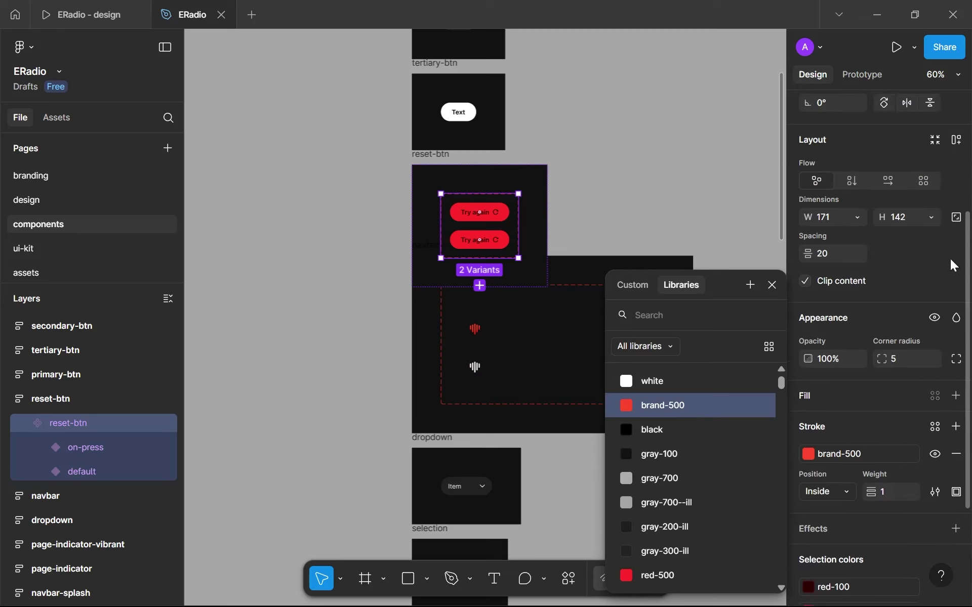
left_click(955, 141)
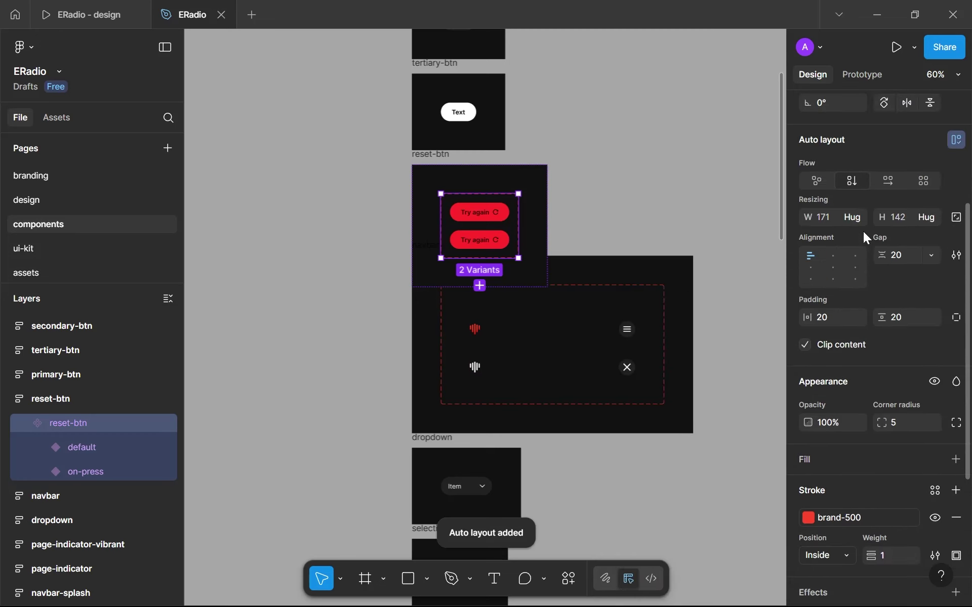
left_click(894, 255)
type("32")
left_click(821, 318)
type("64")
left_click(896, 319)
type("64")
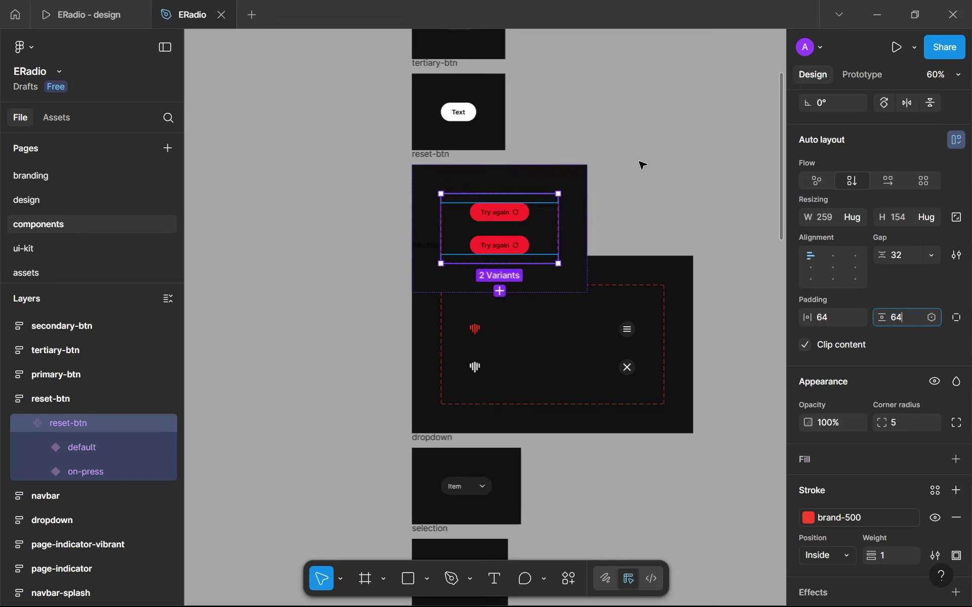
left_click(640, 165)
Step: Move all component frames from navbar through page-indicator-vibrant together so they sit just below the enlarged reset-btn frame with a small gap
left_click(631, 274)
scroll(642, 119, "down", 5)
scroll(579, 176, "down", 2)
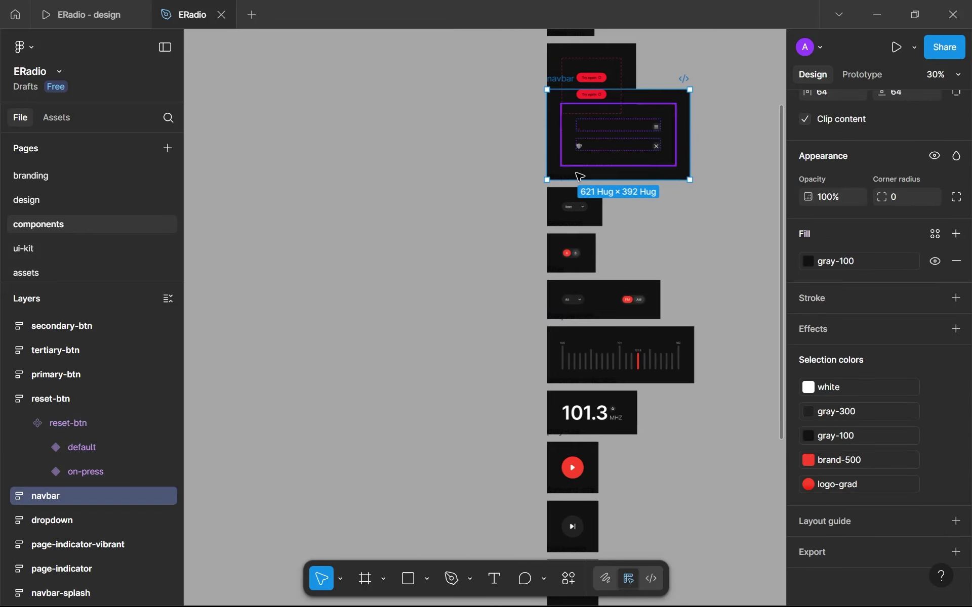
left_click(566, 212, "shift")
left_click(574, 247, "shift")
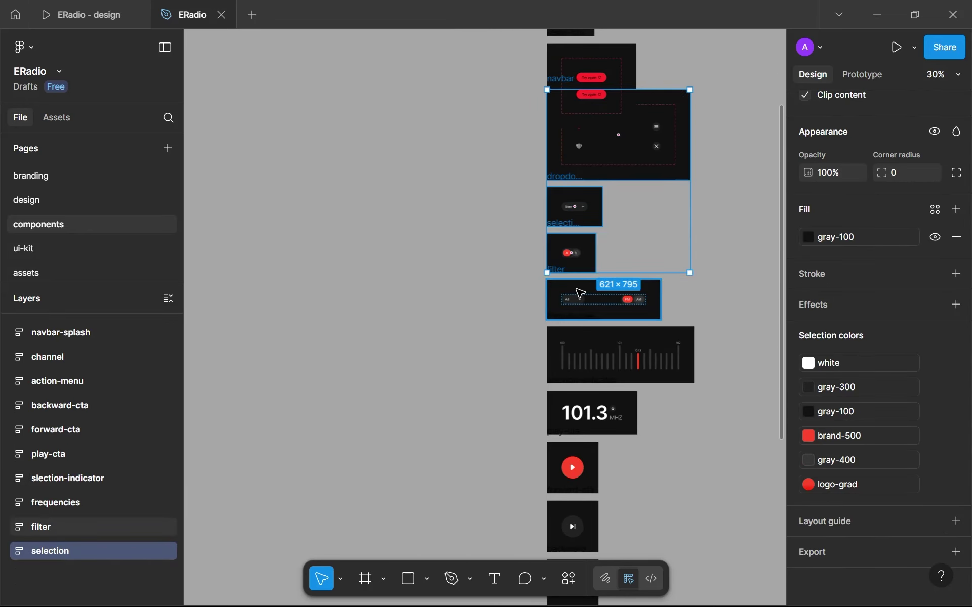
left_click(580, 293, "shift")
scroll(587, 253, "down", 3)
left_click(607, 191, "shift")
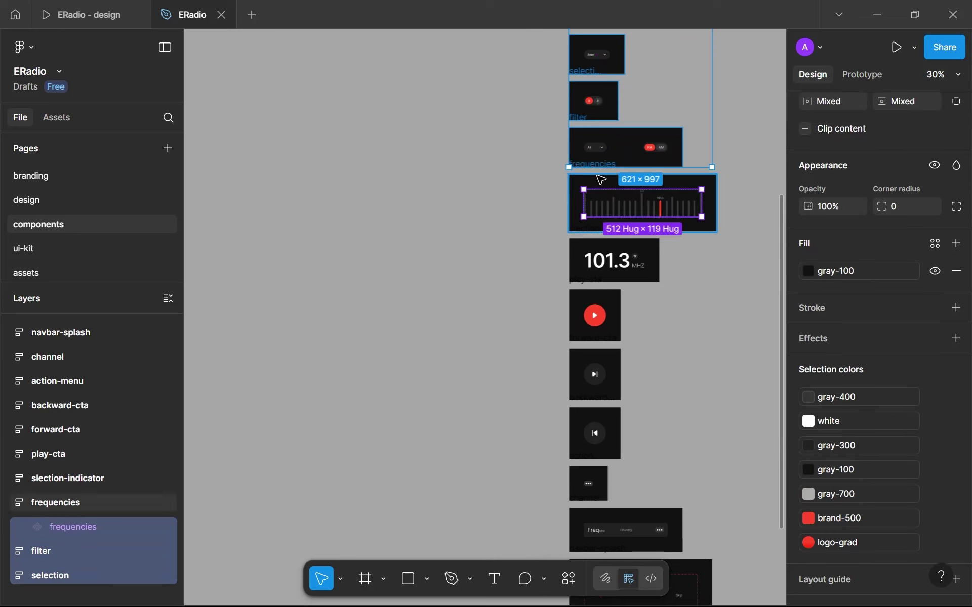
left_click(601, 180, "shift")
left_click(573, 256, "shift")
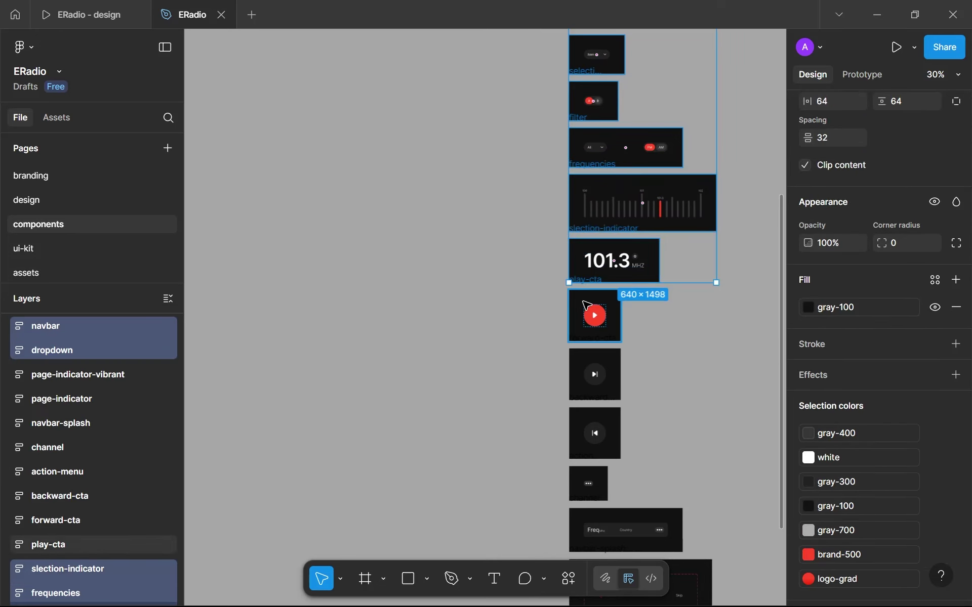
left_click(586, 304, "shift")
scroll(575, 315, "right", 5)
scroll(705, 141, "down", 4)
scroll(704, 141, "left", 3)
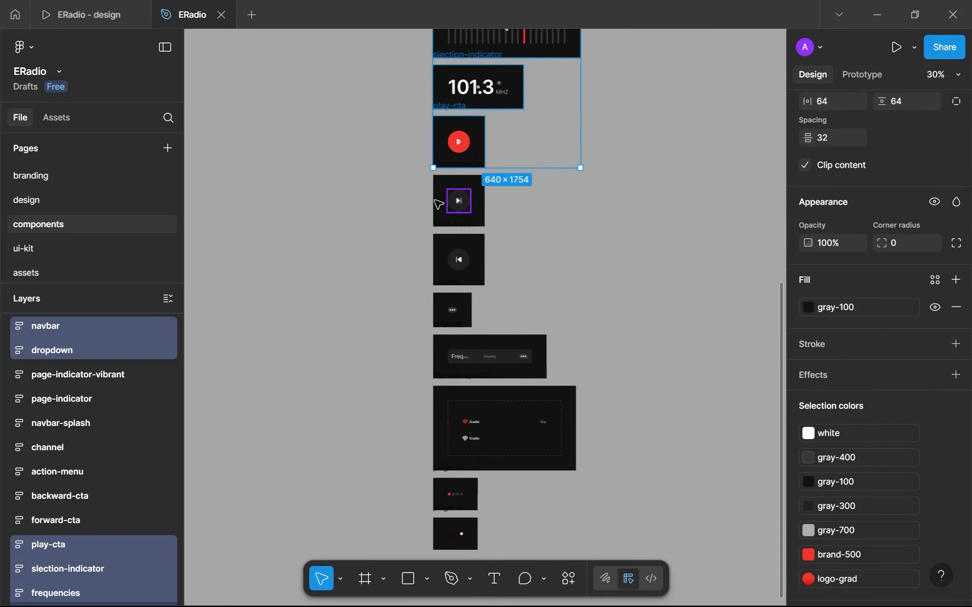
left_click(448, 209, "shift")
left_click(470, 259, "shift")
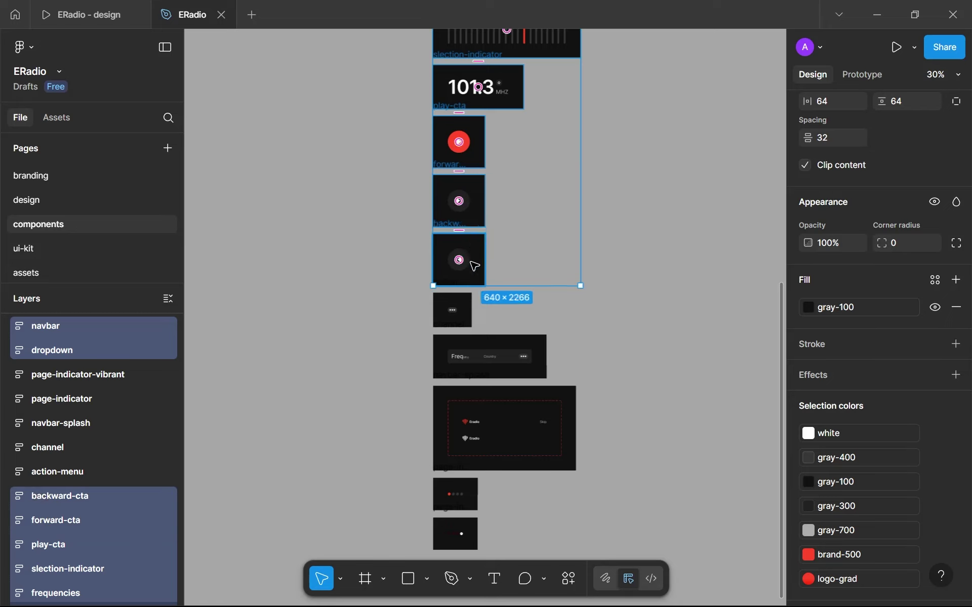
left_click(465, 308, "shift")
left_click(485, 345, "shift")
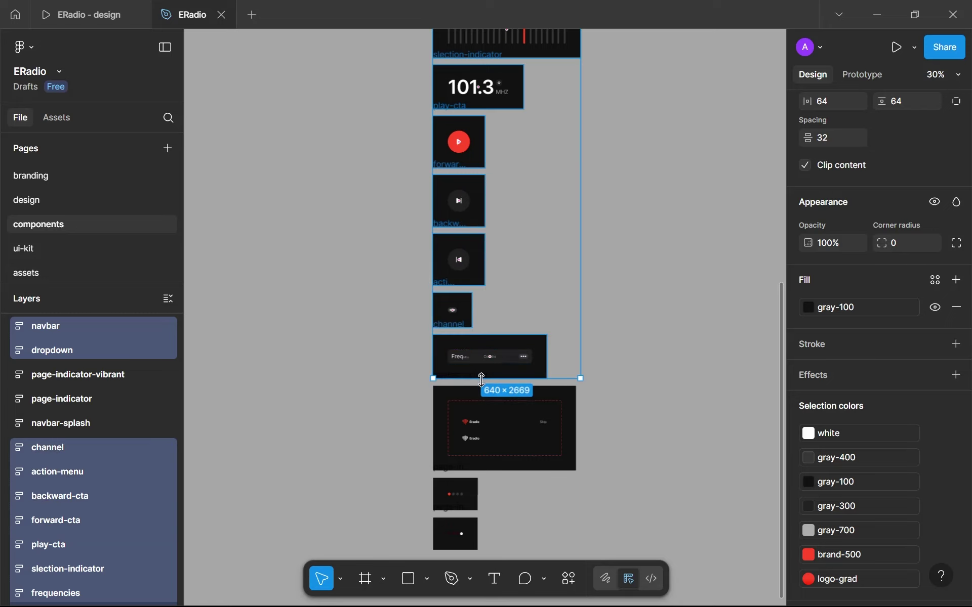
left_click(458, 453, "shift")
left_click(436, 494, "shift")
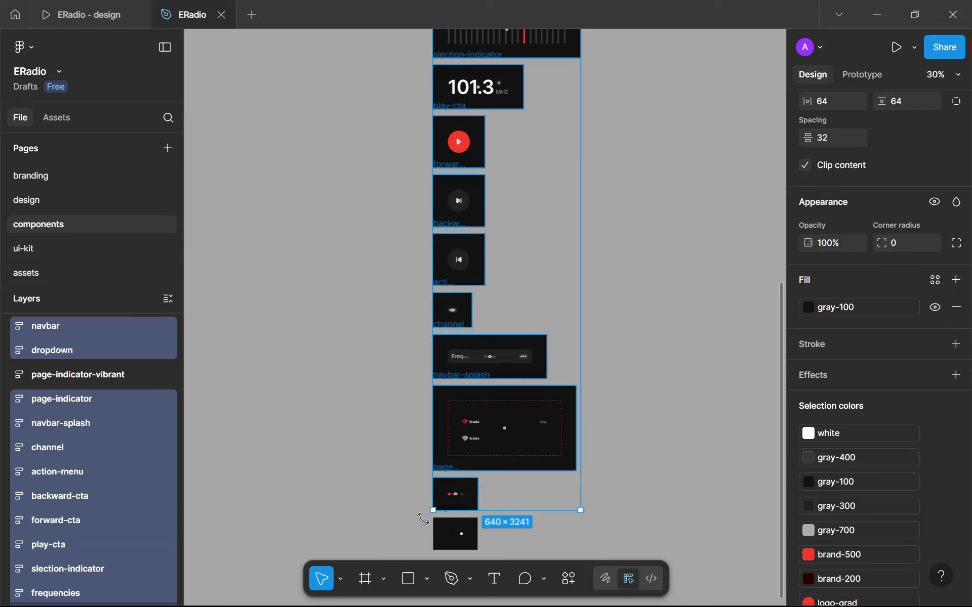
left_click(440, 529, "shift")
scroll(516, 286, "down", 3)
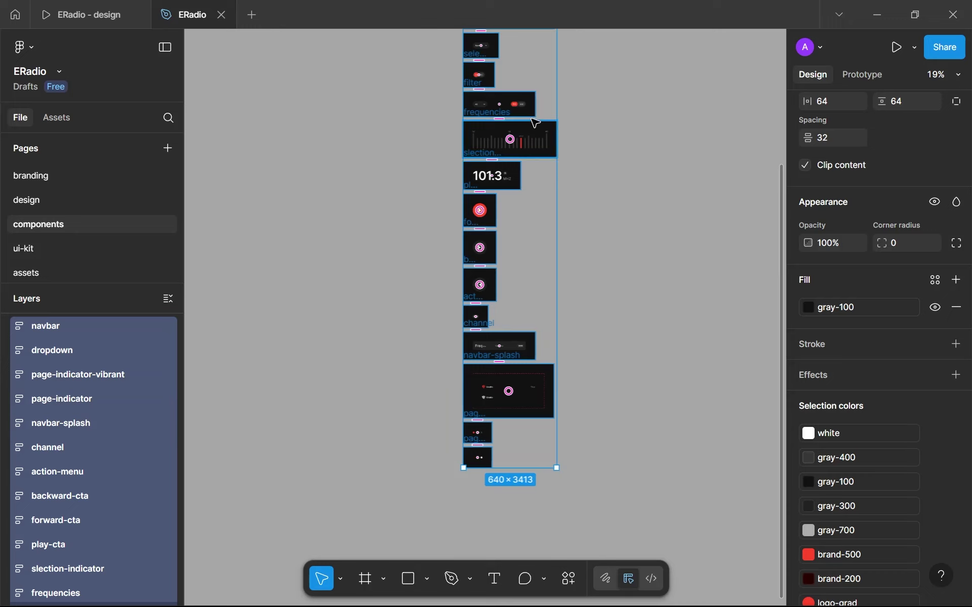
scroll(536, 142, "up", 5)
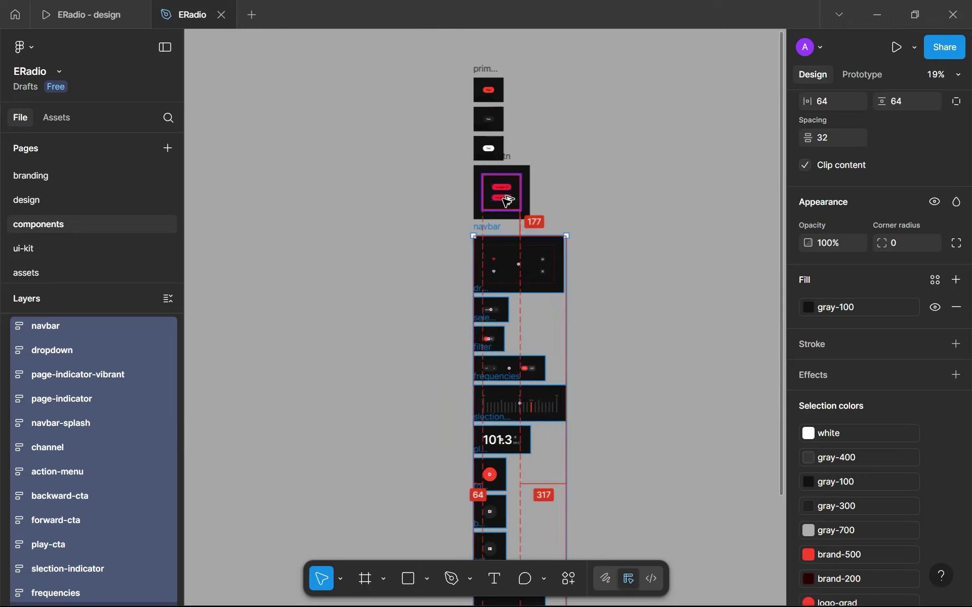
key("shift+Up")
key("shift+Up")
key("shift+Up")
key("shift+Up")
key("shift+Up")
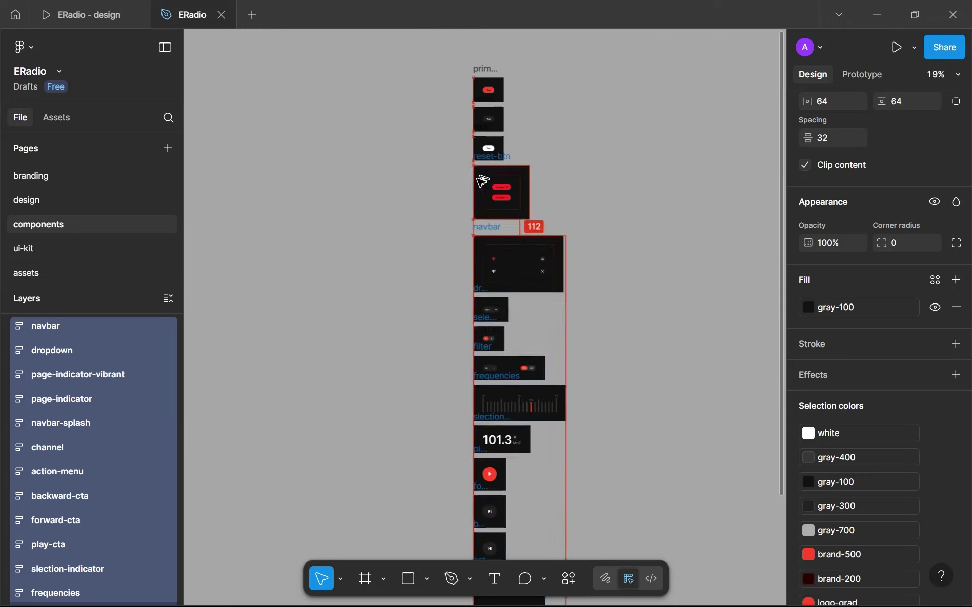
key("shift+Up")
key("shift+Up")
key("shift+Up")
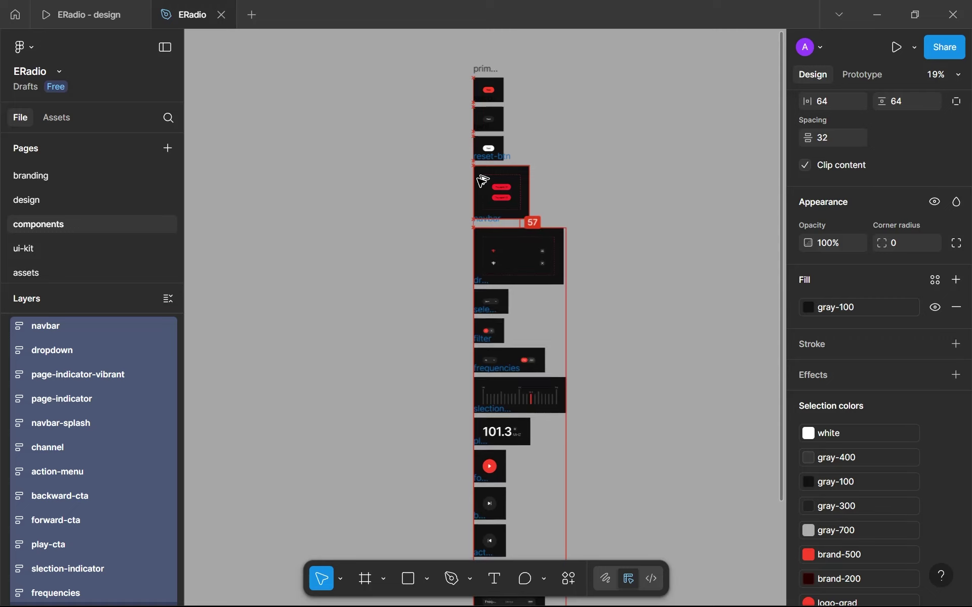
key("shift+Up")
key("shift+Up")
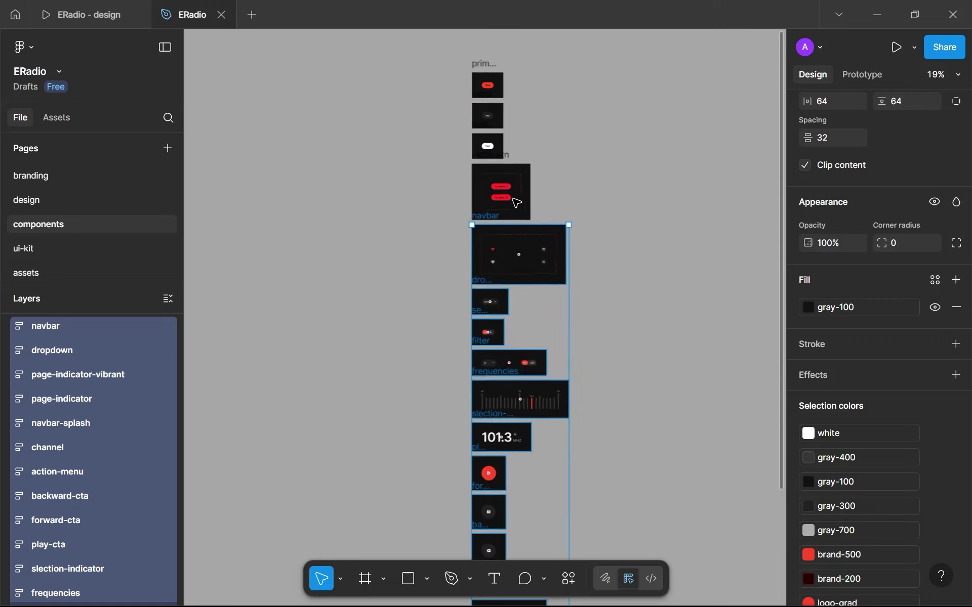
Step: Detach the red-500 variable from the fill of the on-press reset-btn variant
scroll(499, 195, "up", 5)
left_click(496, 203)
left_click(496, 202)
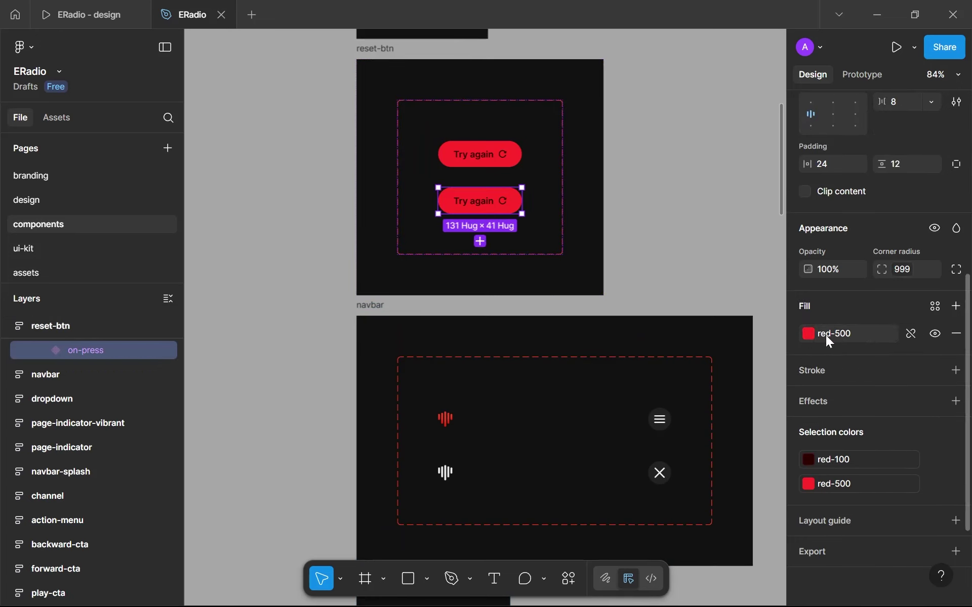
left_click(908, 335)
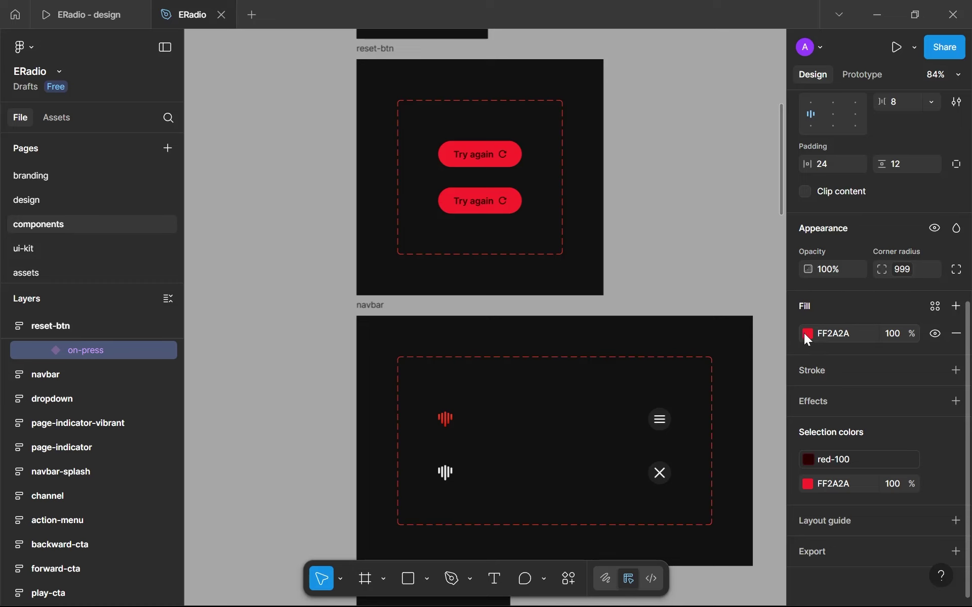
Step: Try the darker red E61111 as the on-press variant's fill, and sample the default button's red back onto it
left_click(806, 334)
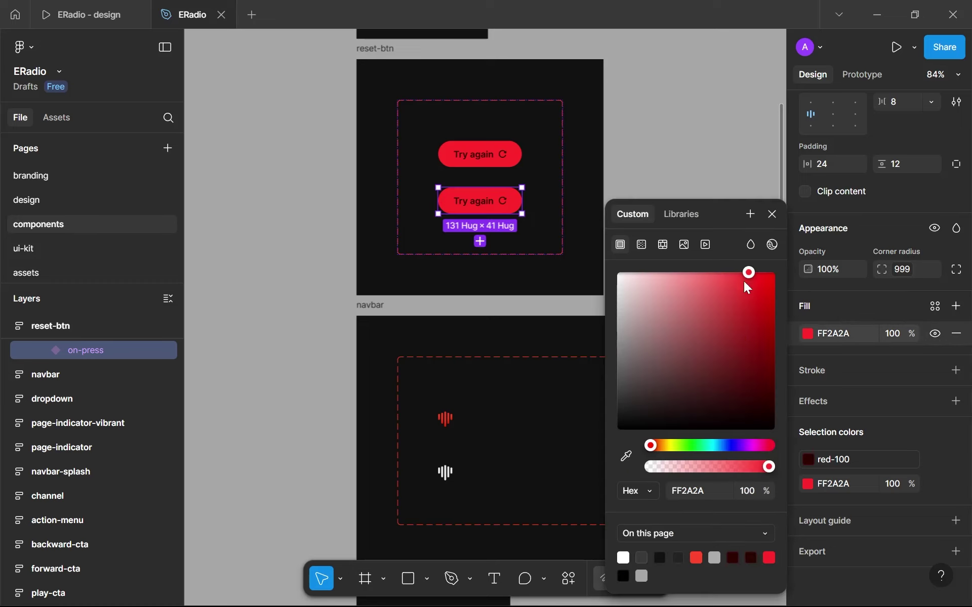
left_click(687, 491)
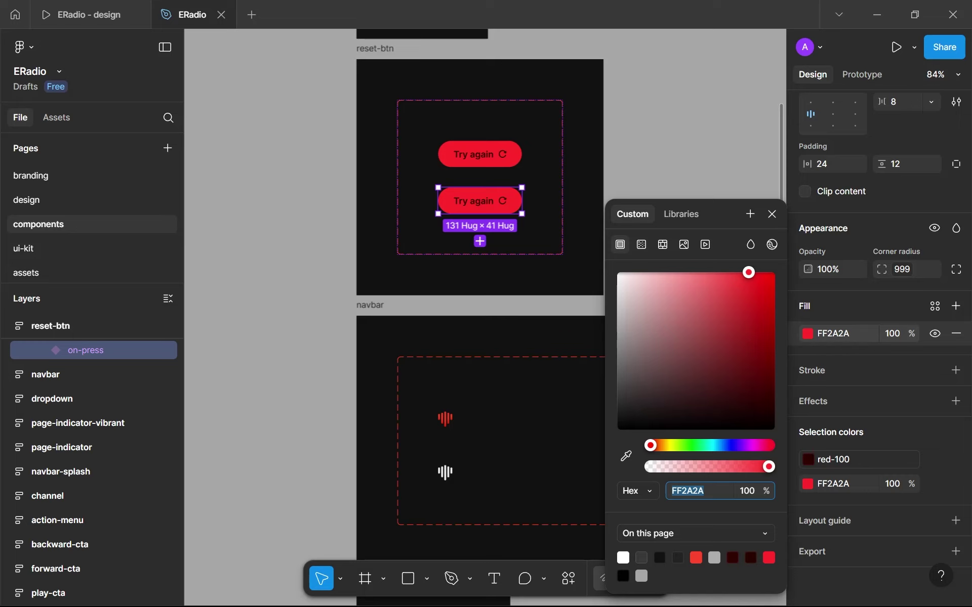
left_click_drag(748, 273, 763, 288)
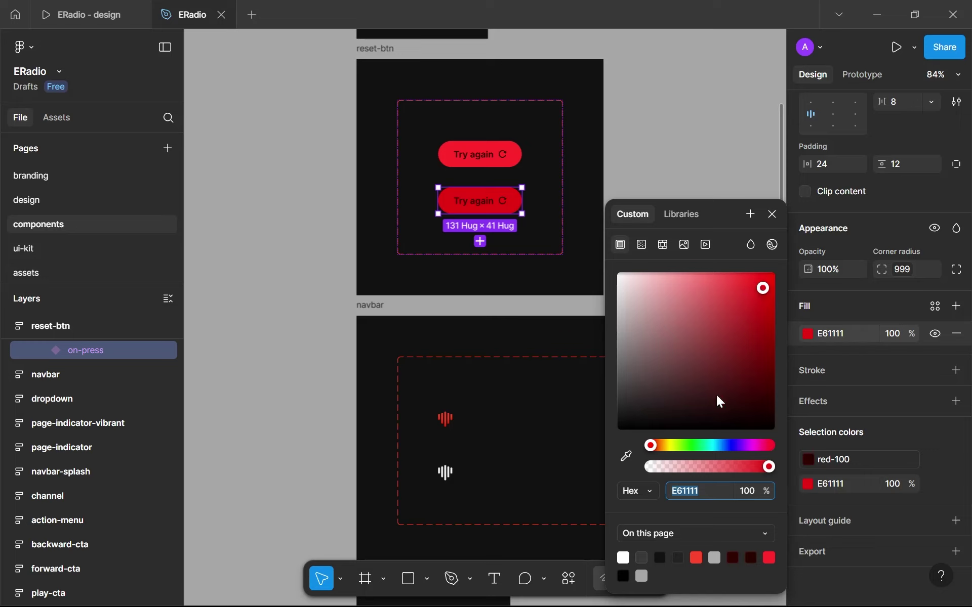
left_click(625, 456)
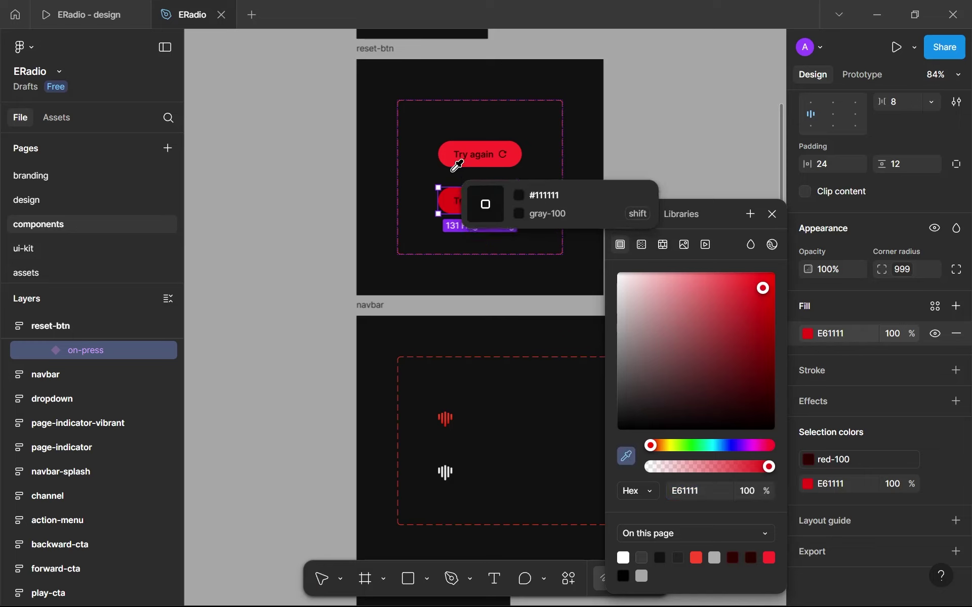
left_click(450, 152)
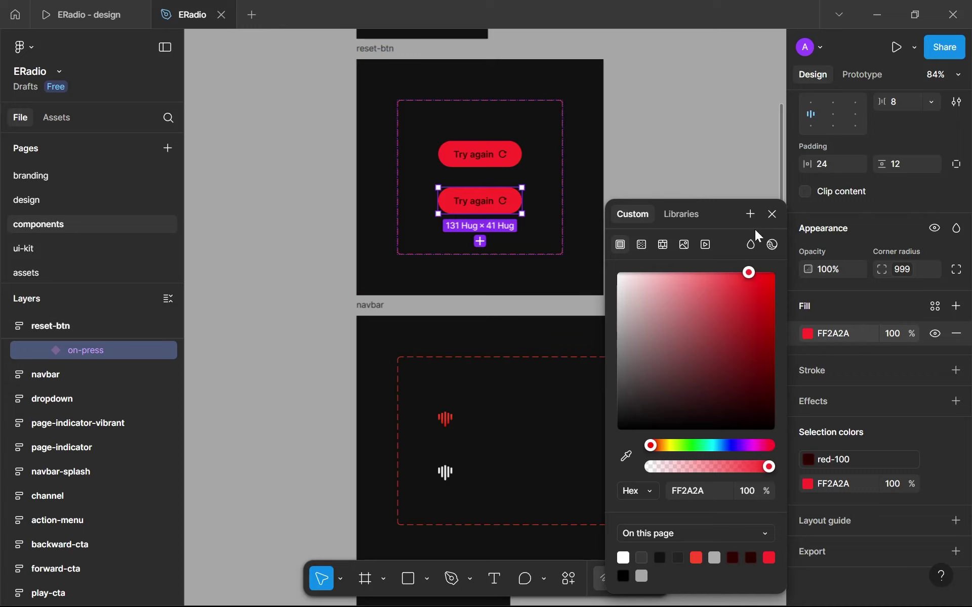
left_click(772, 214)
Step: Darken the on-press variant's fill gradually to F01B1B and compare it with the default variant
left_click(828, 329)
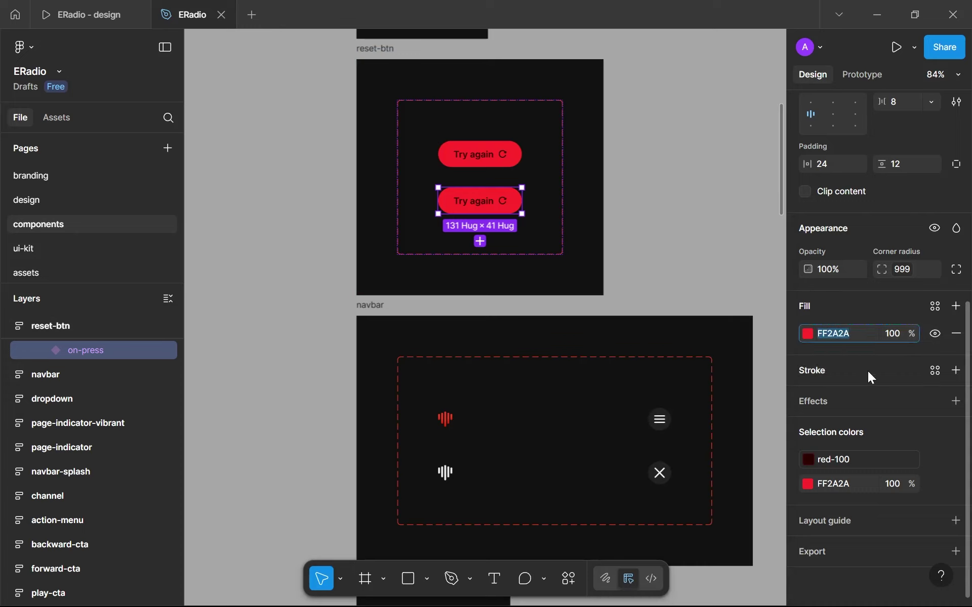
key("Down")
key("Down")
key("Down")
key("Down")
key("Down")
key("Down")
key("Down")
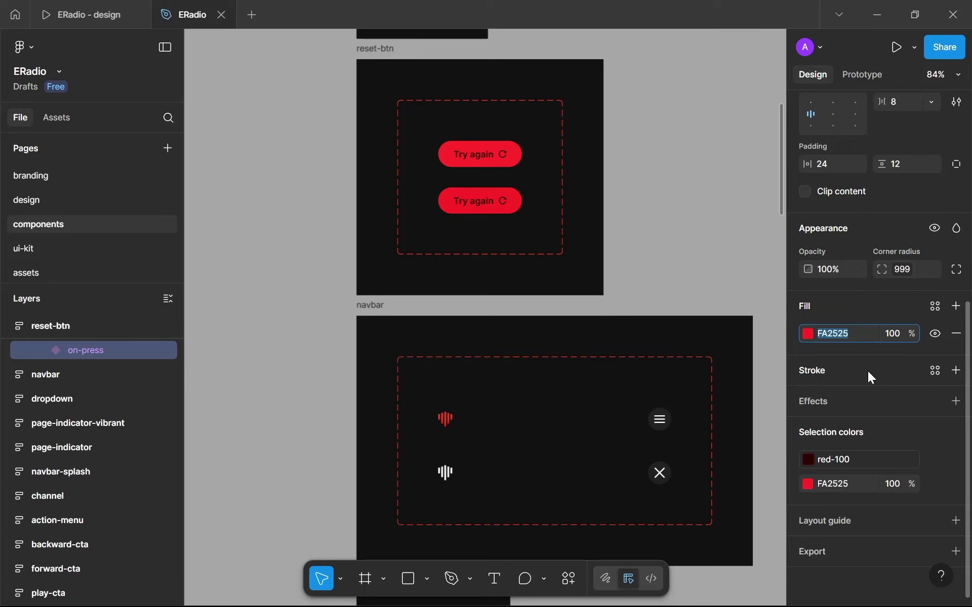
key("Down")
key("Down")
key("Down")
key("Down")
key("Down")
key("Down")
key("Down")
key("Down")
key("Down")
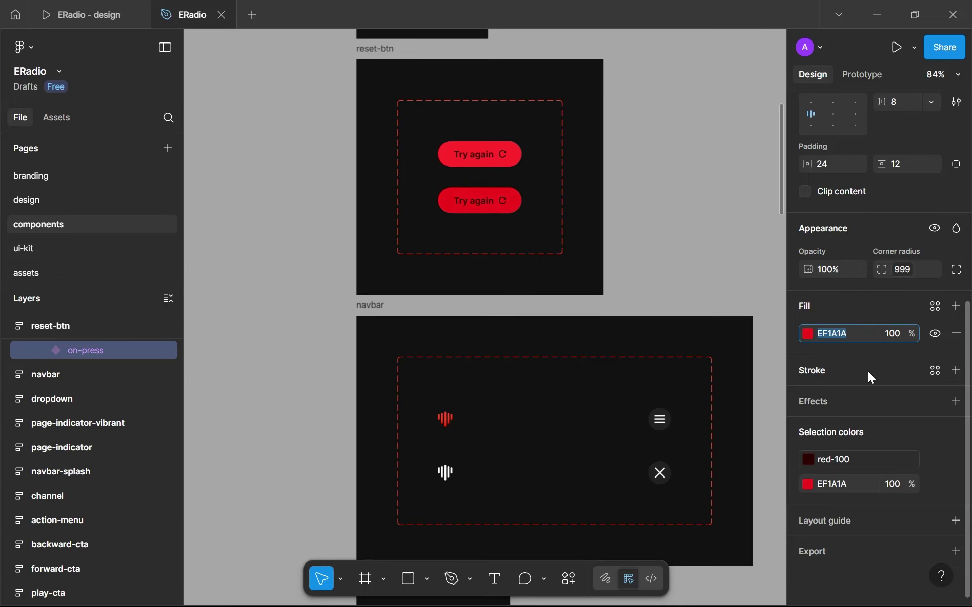
key("Up")
scroll(590, 221, "up", 10)
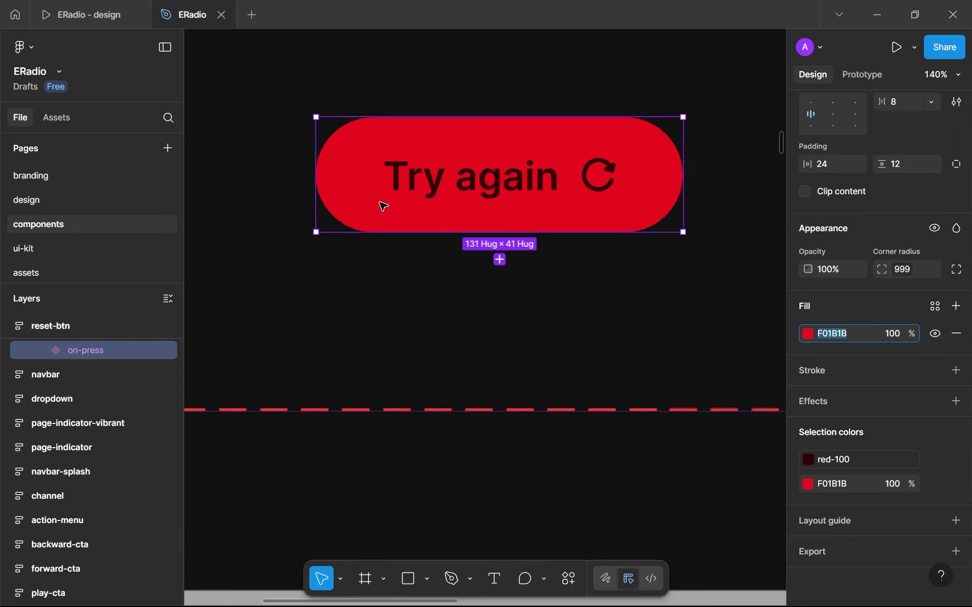
scroll(433, 191, "down", 5)
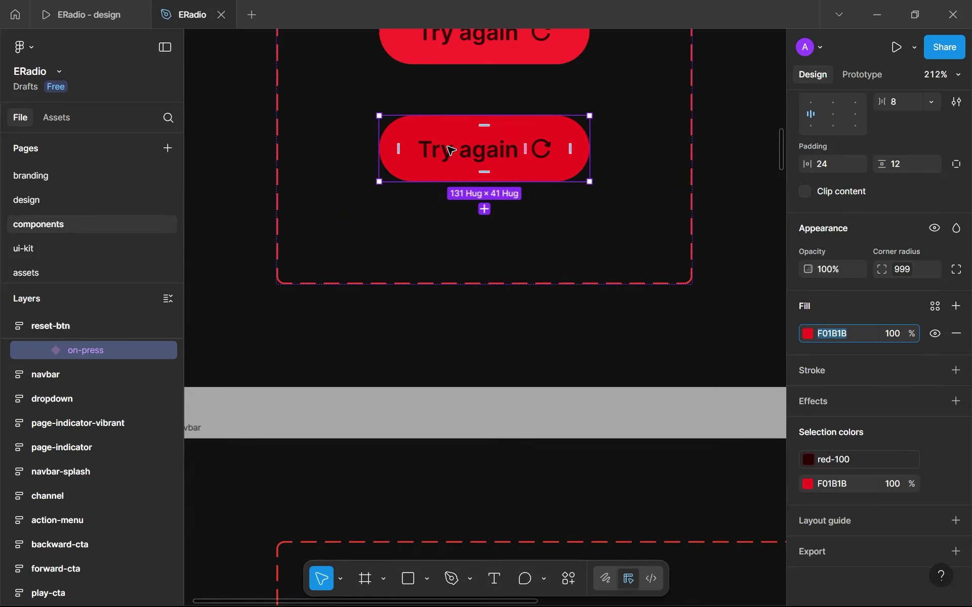
scroll(450, 150, "down", 5)
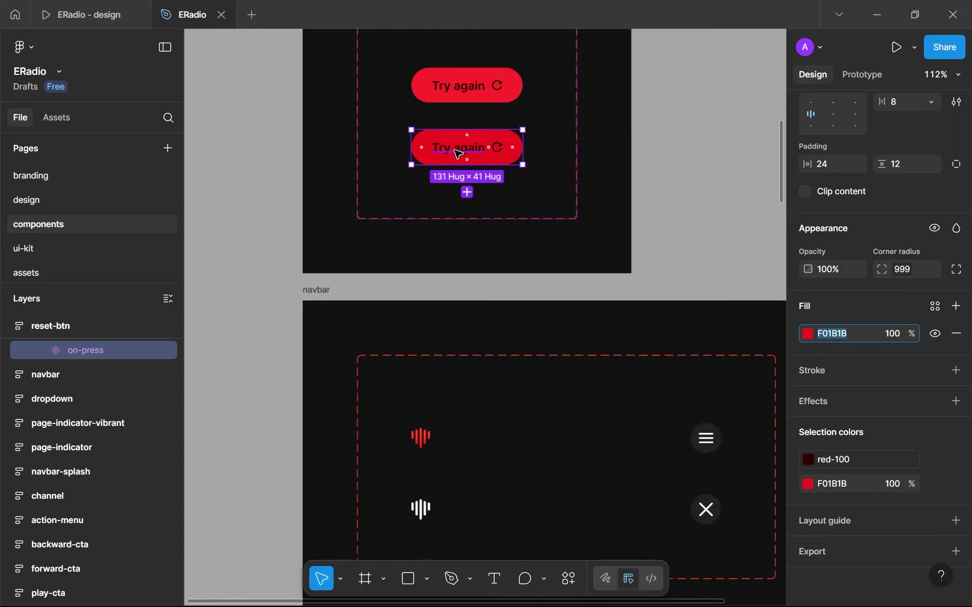
scroll(461, 158, "up", 2)
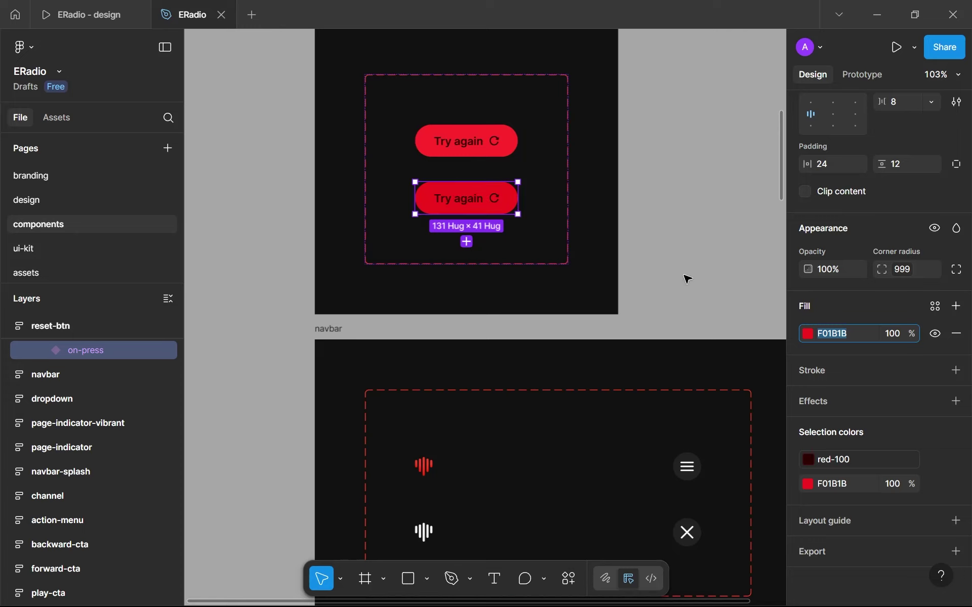
Step: Create a colour variable named red-450 from the on-press variant's fill in the existing variable collection
left_click(932, 309)
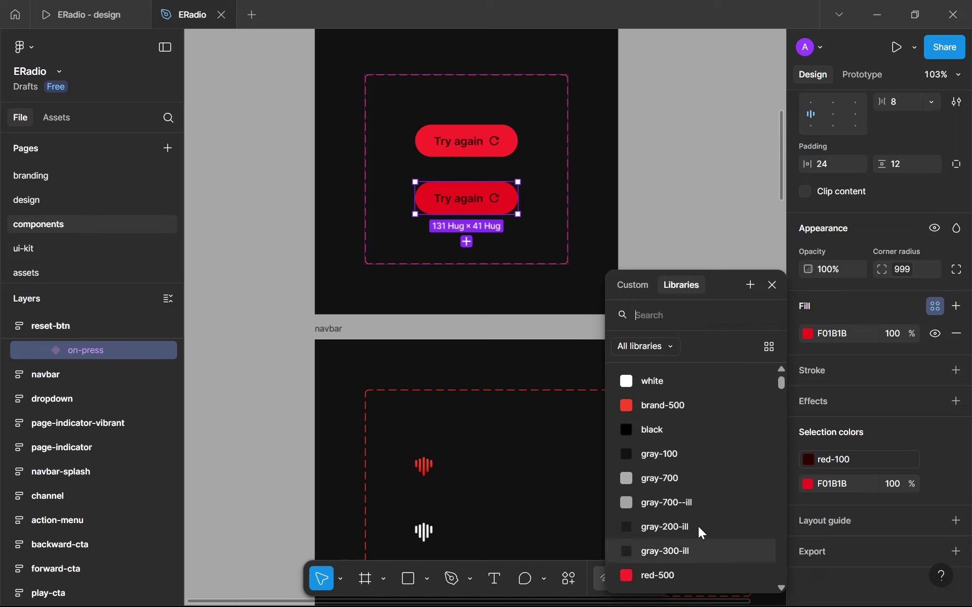
left_click(750, 285)
key("BackSpace")
key("BackSpace")
key("BackSpace")
key("BackSpace")
key("BackSpace")
type("red-400")
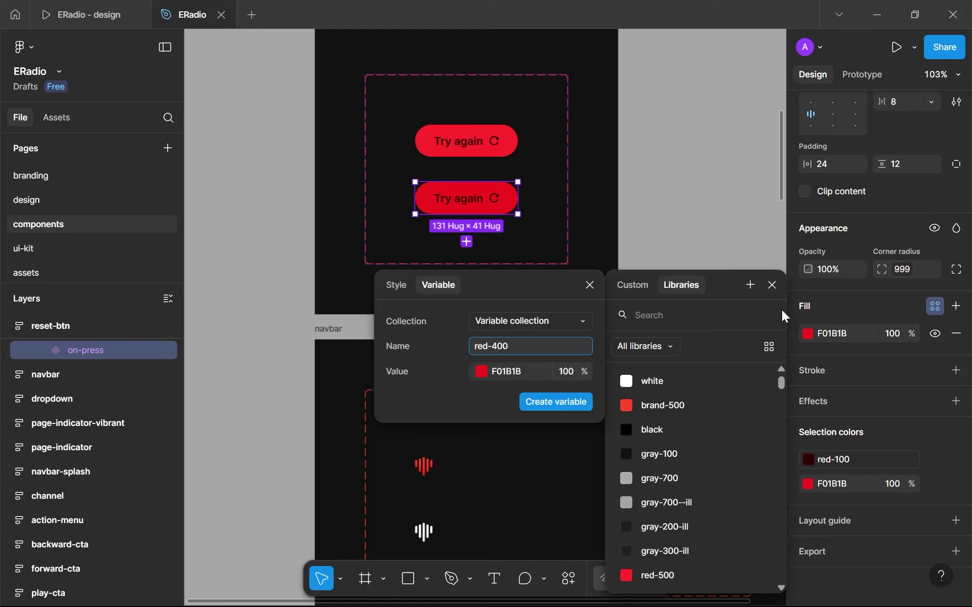
key("BackSpace")
key("Left")
type("5")
key("Return")
left_click(930, 310)
left_click(930, 310)
left_click(704, 198)
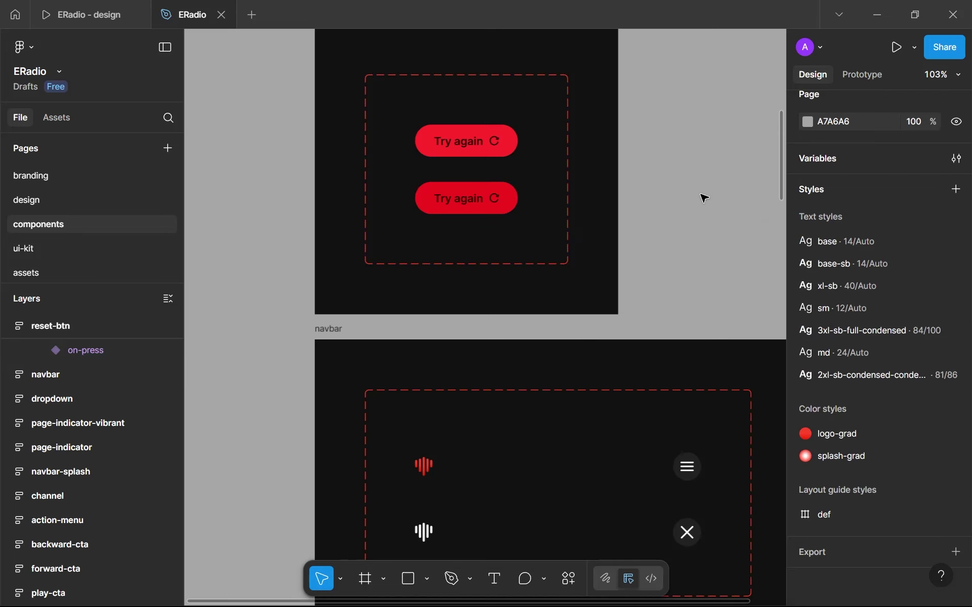
Step: Duplicate the red-500 swatch in the red row of the colors frame on the branding page
scroll(704, 198, "down", 5)
scroll(690, 208, "up", 5)
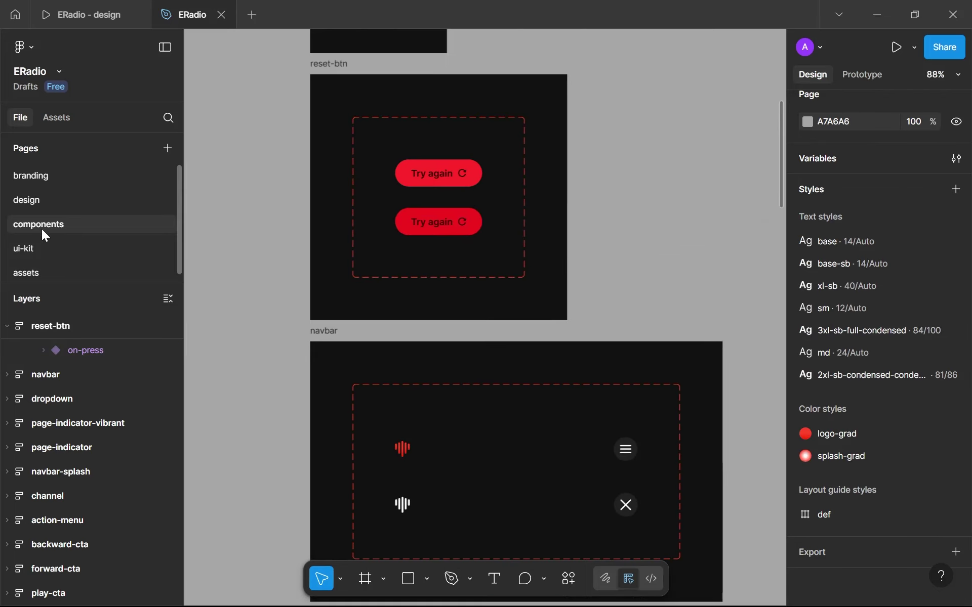
left_click(44, 175)
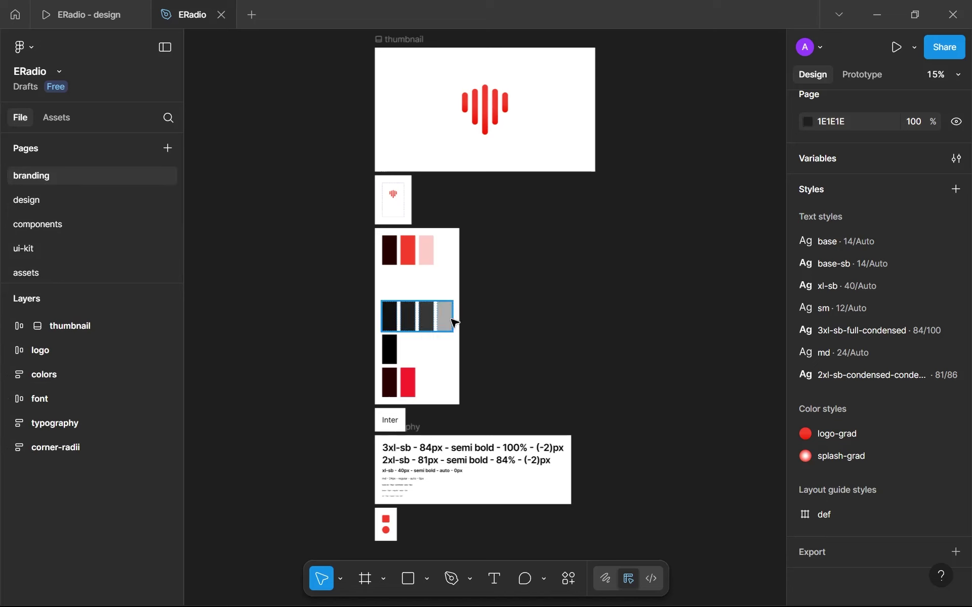
scroll(418, 367, "up", 3)
double_click(370, 412)
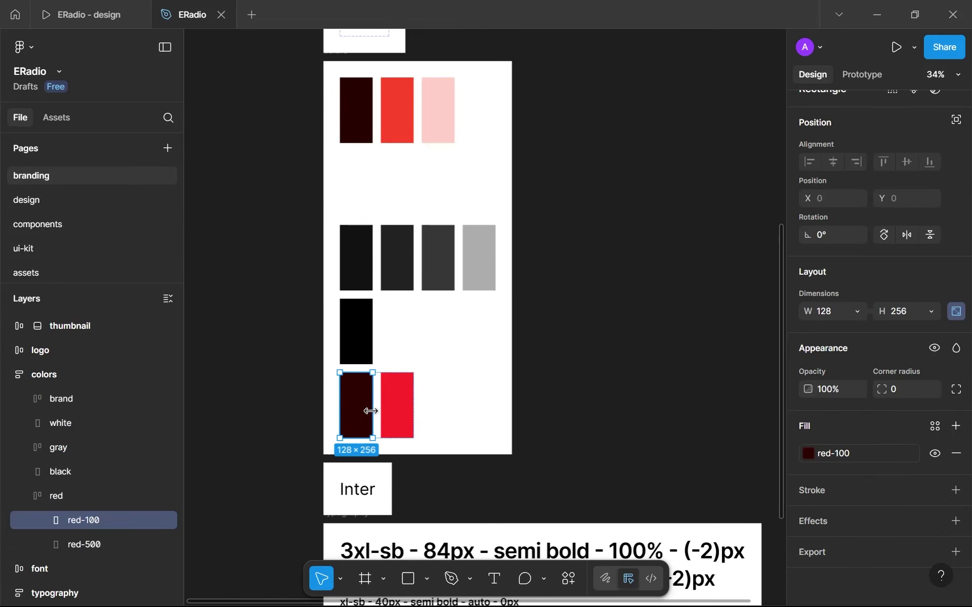
left_click(398, 418)
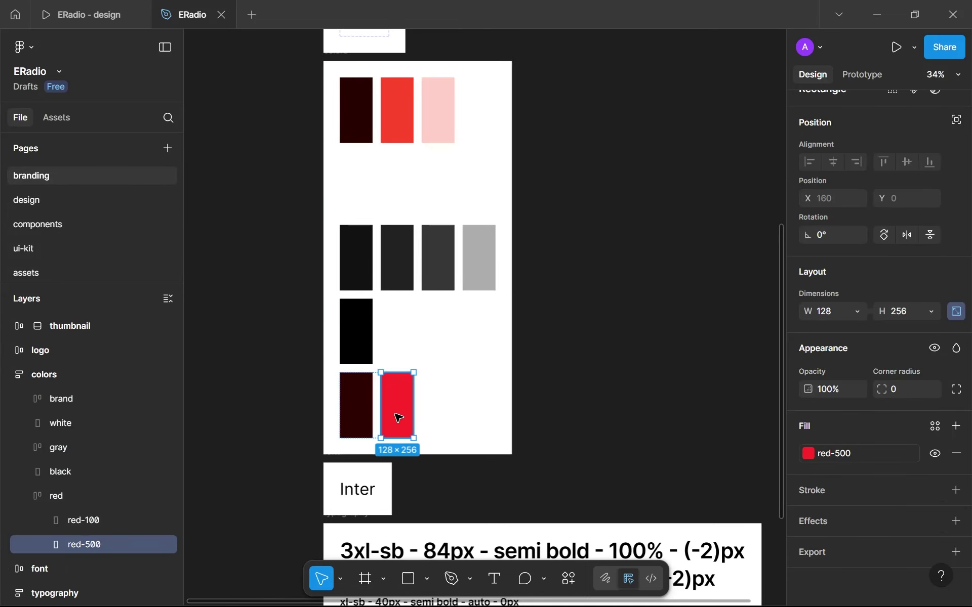
key("ctrl+d")
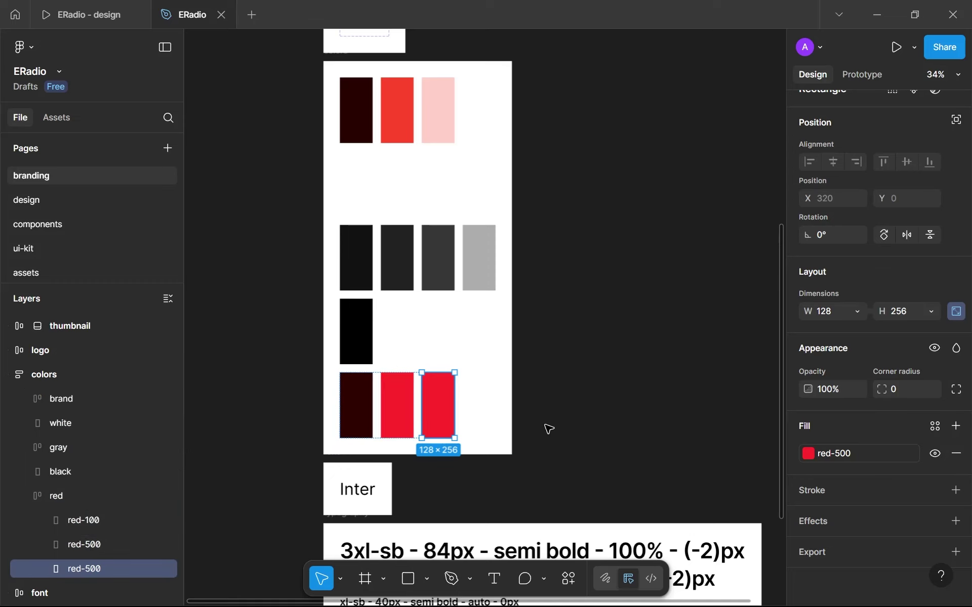
Step: Apply the red-450 variable to the duplicated swatch's fill and move the swatch between red-100 and red-500
left_click(806, 453)
scroll(696, 520, "down", 5)
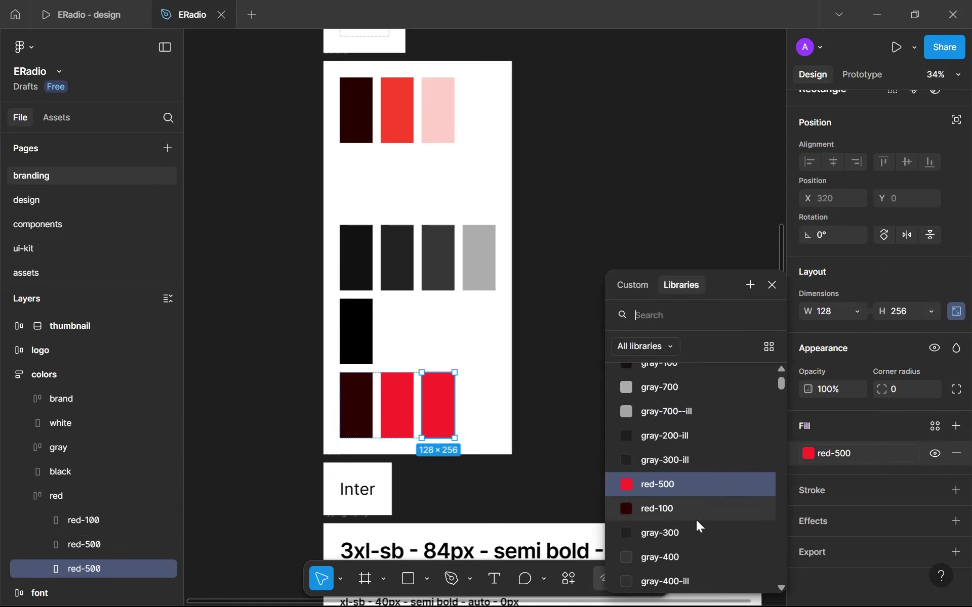
left_click(655, 389)
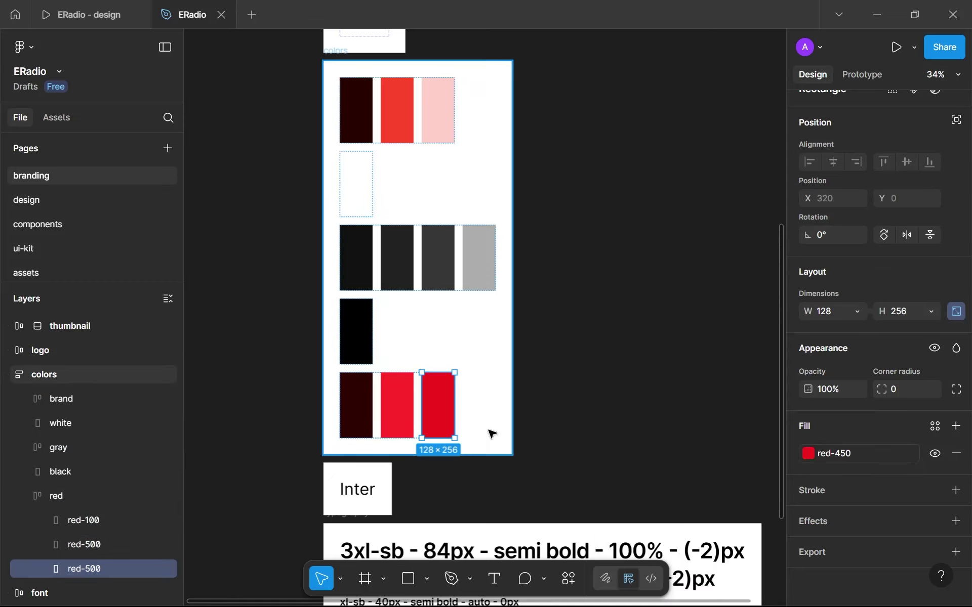
key("Left")
Step: Rename the darker swatch's layer in the red row as red-450
double_click(84, 543)
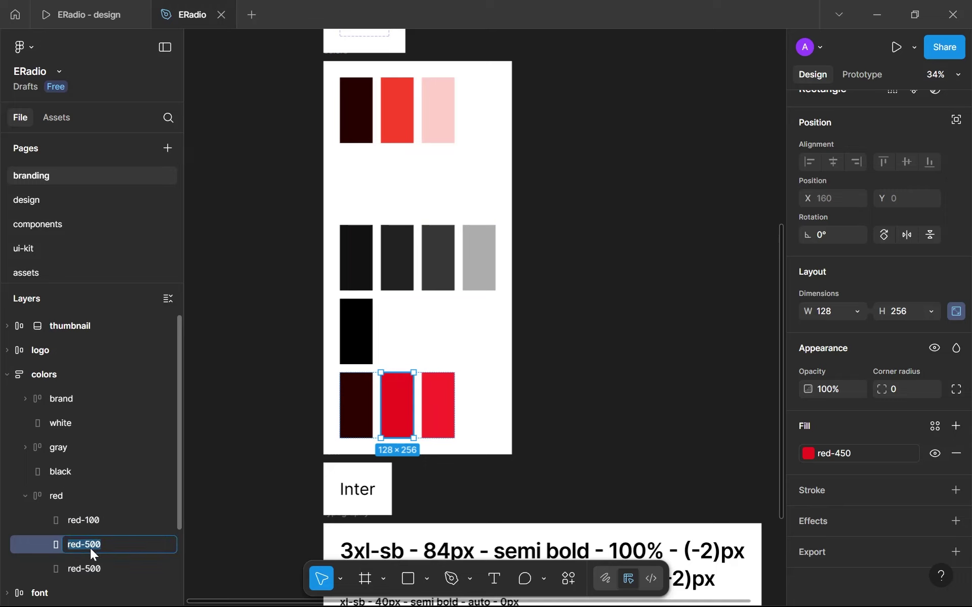
type("red-450")
key("Return")
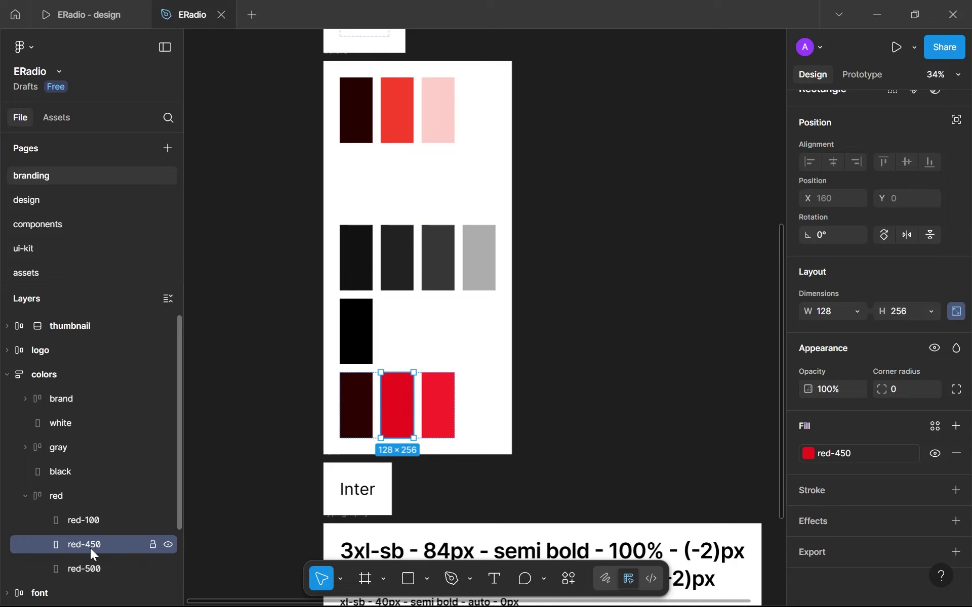
left_click(557, 307)
scroll(557, 308, "down", 3)
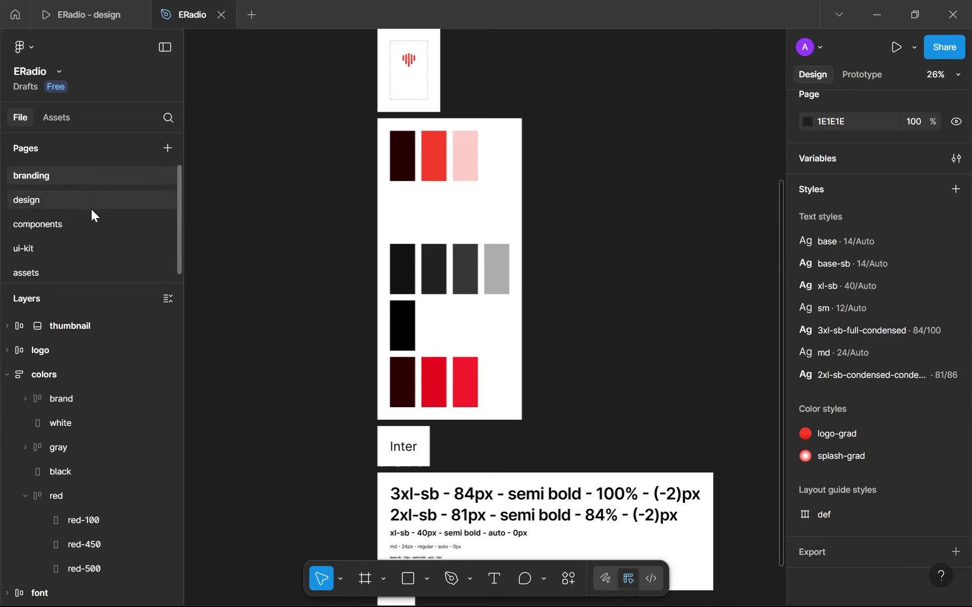
Step: Add a While pressing interaction to the default variant of reset-btn on the components page
left_click(110, 232)
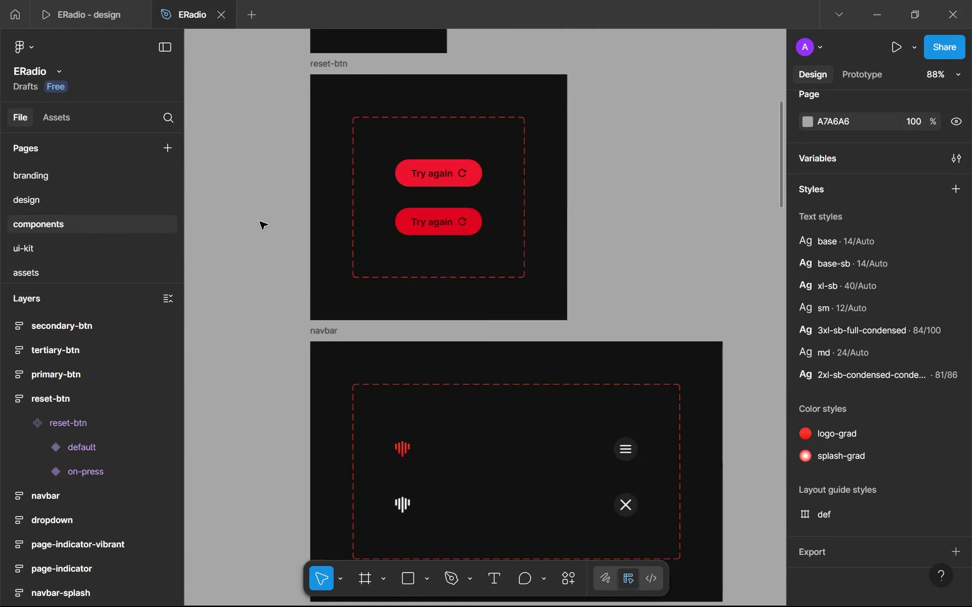
scroll(434, 190, "up", 3)
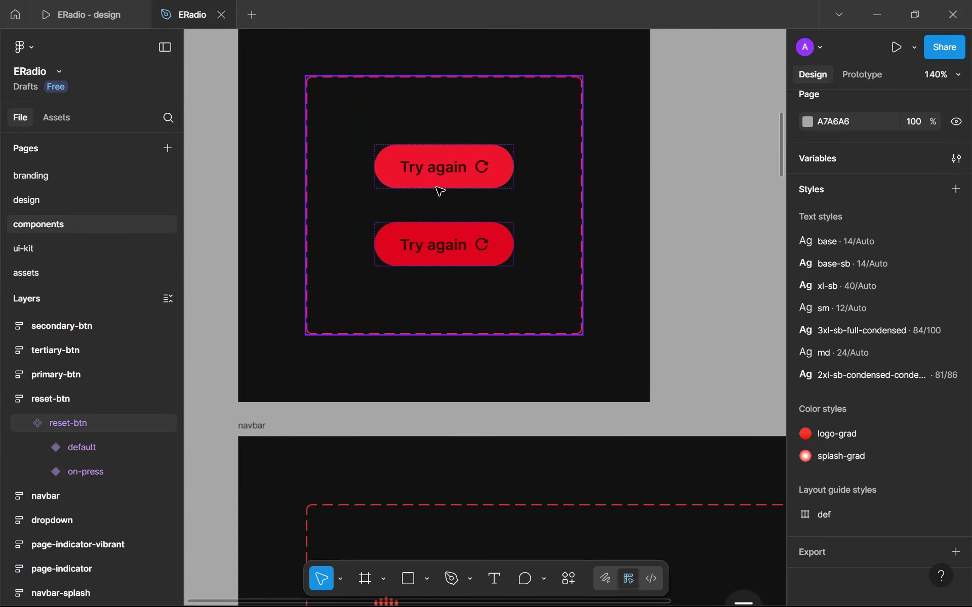
left_click(443, 184)
scroll(848, 171, "up", 6)
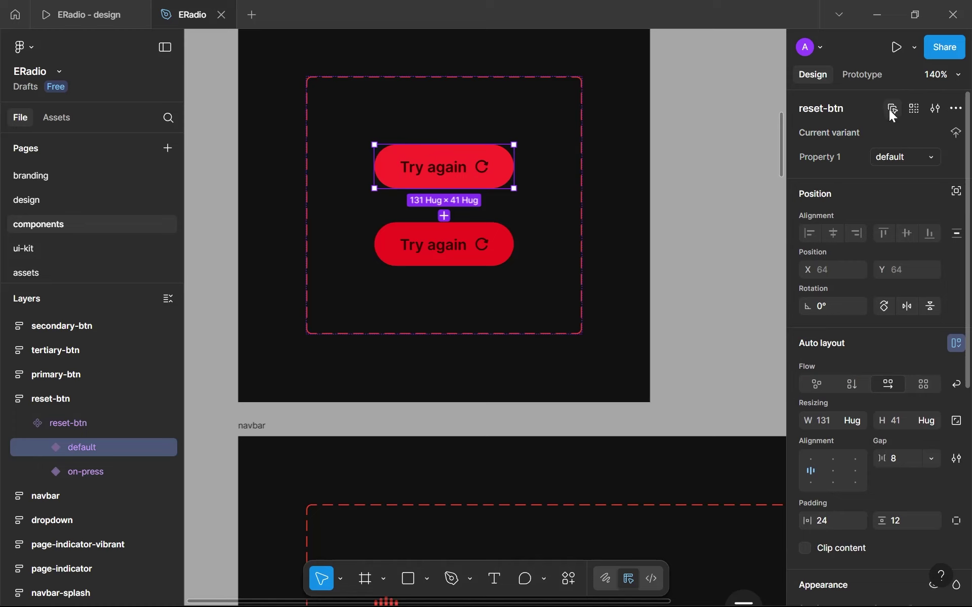
left_click(866, 78)
scroll(882, 253, "down", 3)
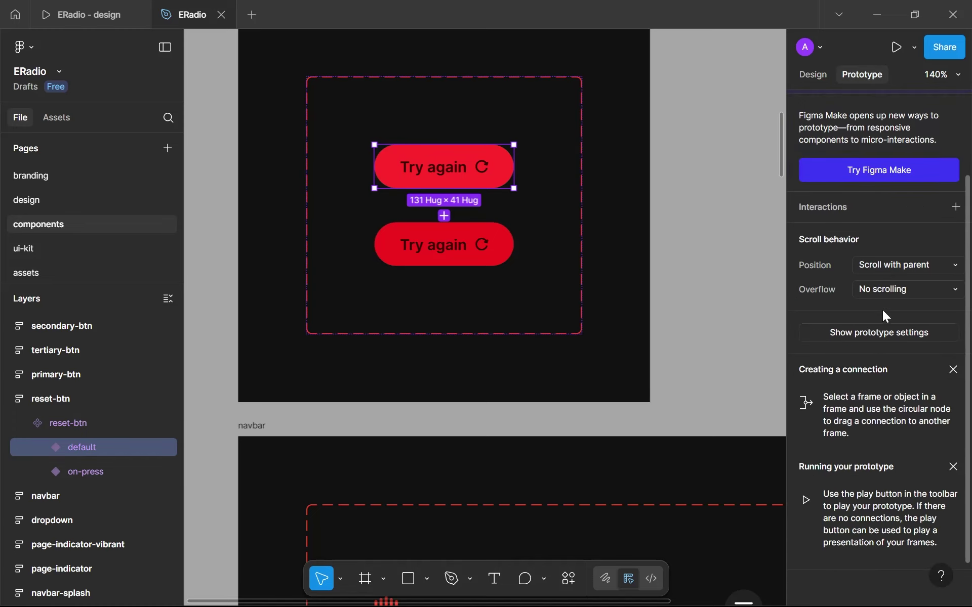
left_click(956, 206)
left_click(755, 260)
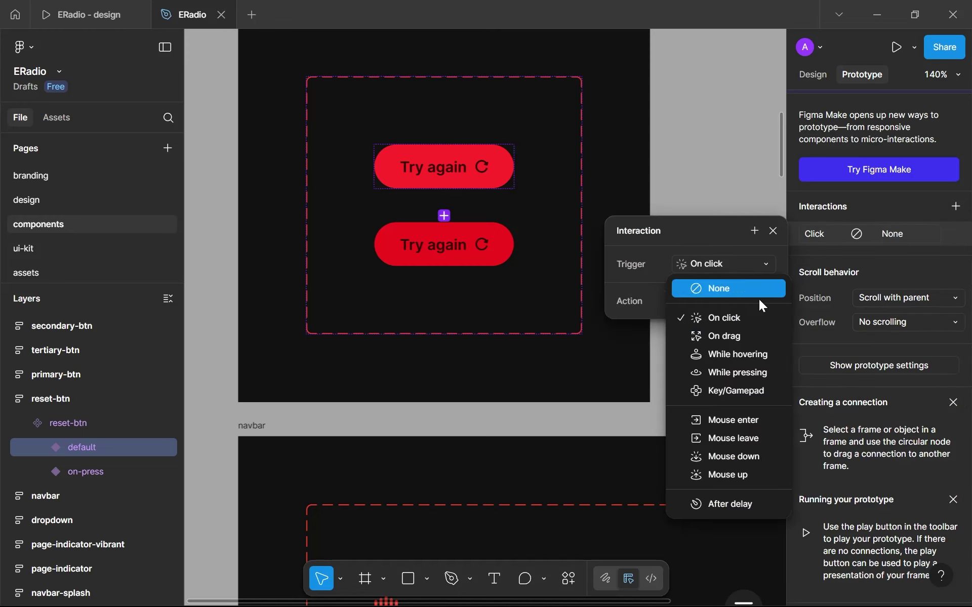
left_click(766, 373)
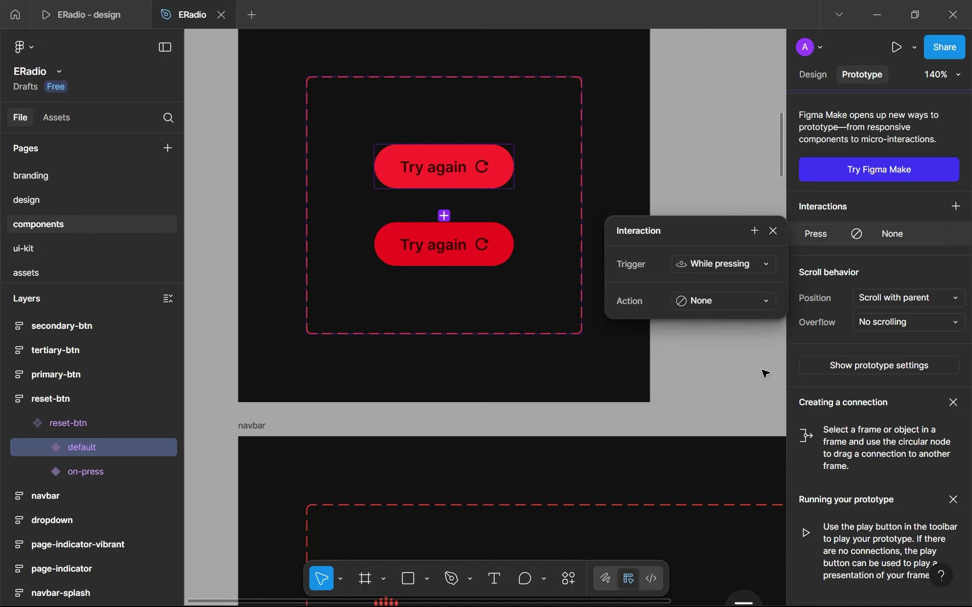
Step: Make the default variant's pressing interaction change to the on-press variant
left_click(717, 304)
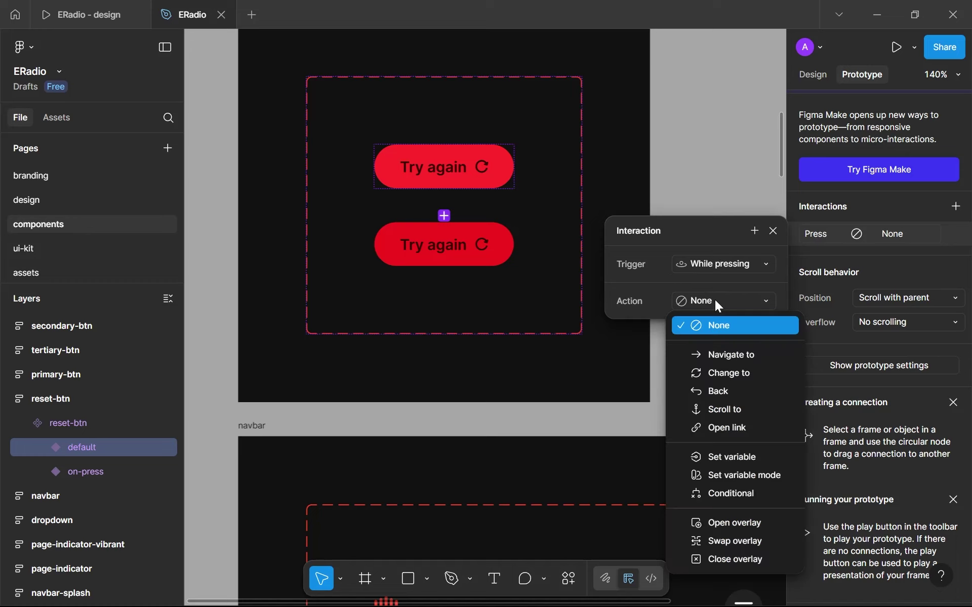
left_click(735, 372)
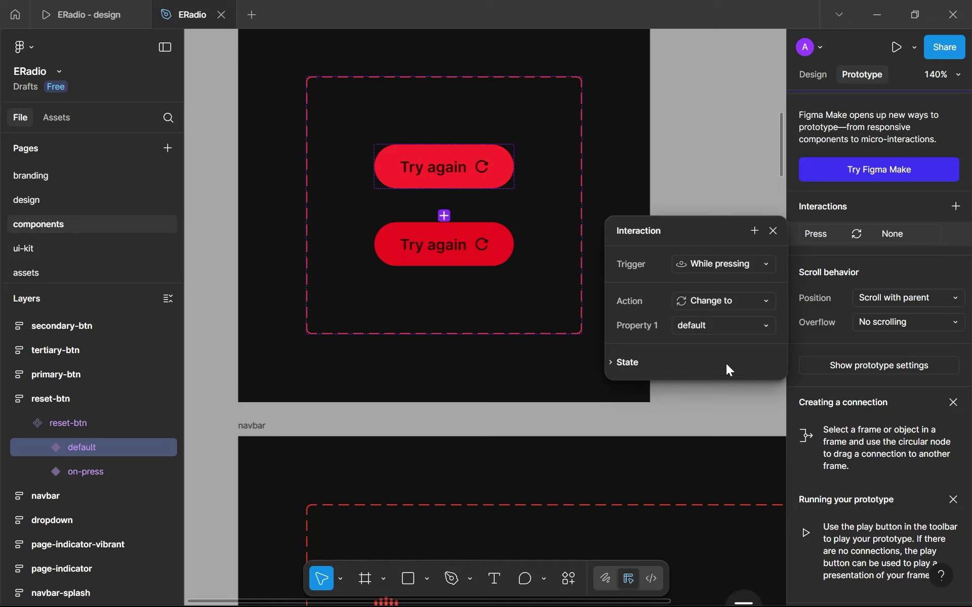
left_click(715, 320)
left_click(744, 348)
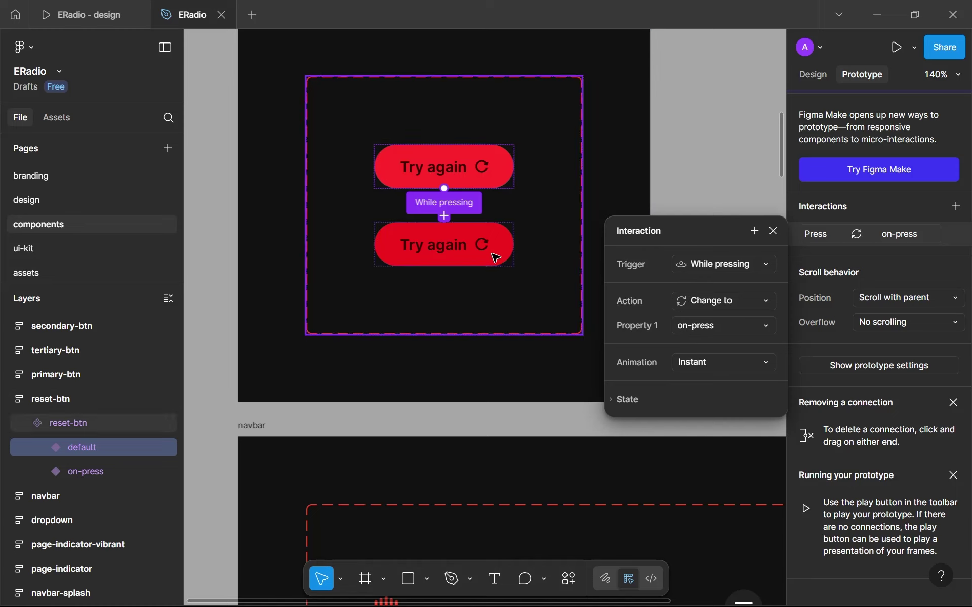
Step: Animate the pressing interaction with Smart animate, an Ease in curve and a 200 ms duration
left_click(702, 363)
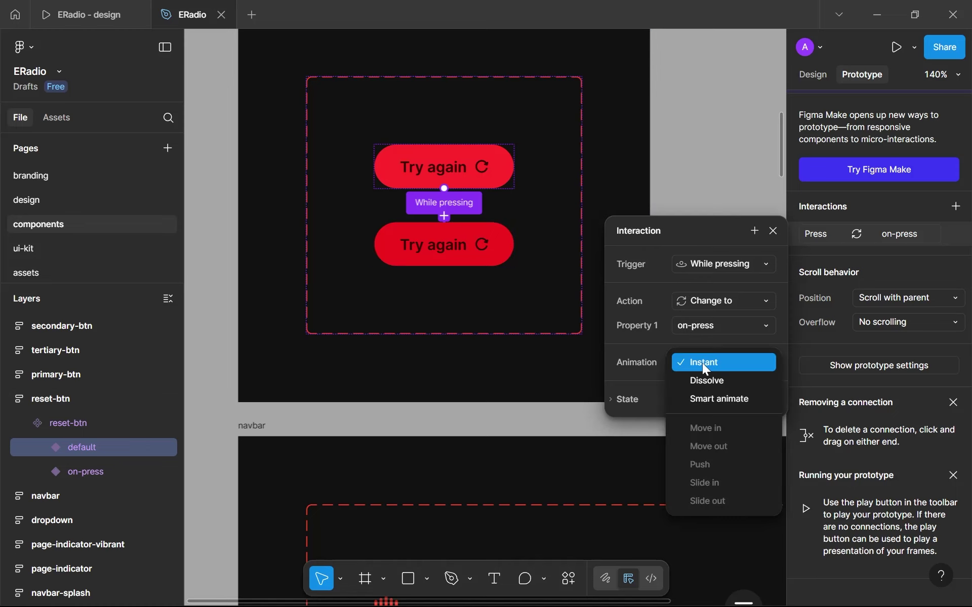
left_click(719, 399)
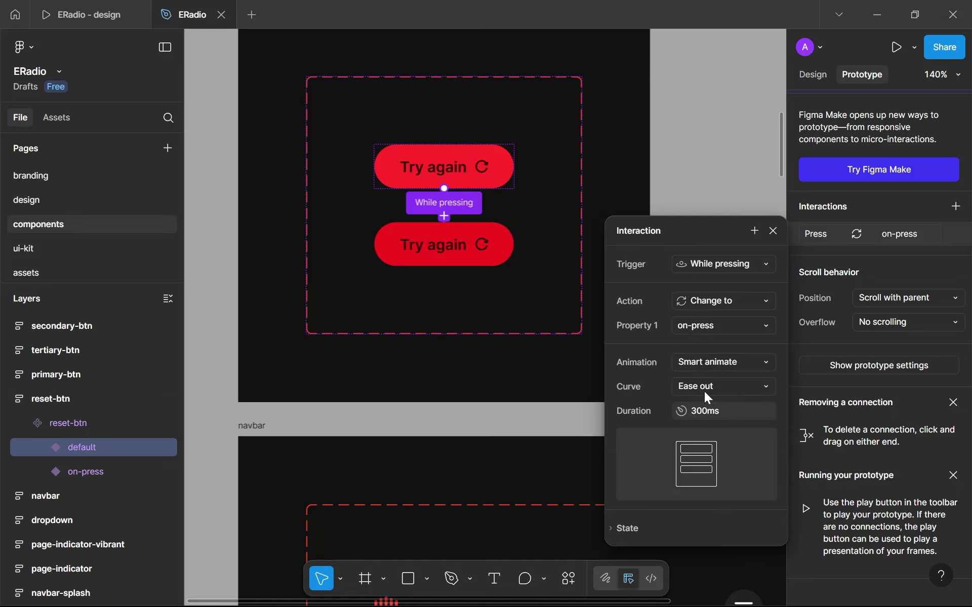
left_click(695, 417)
left_click(731, 389)
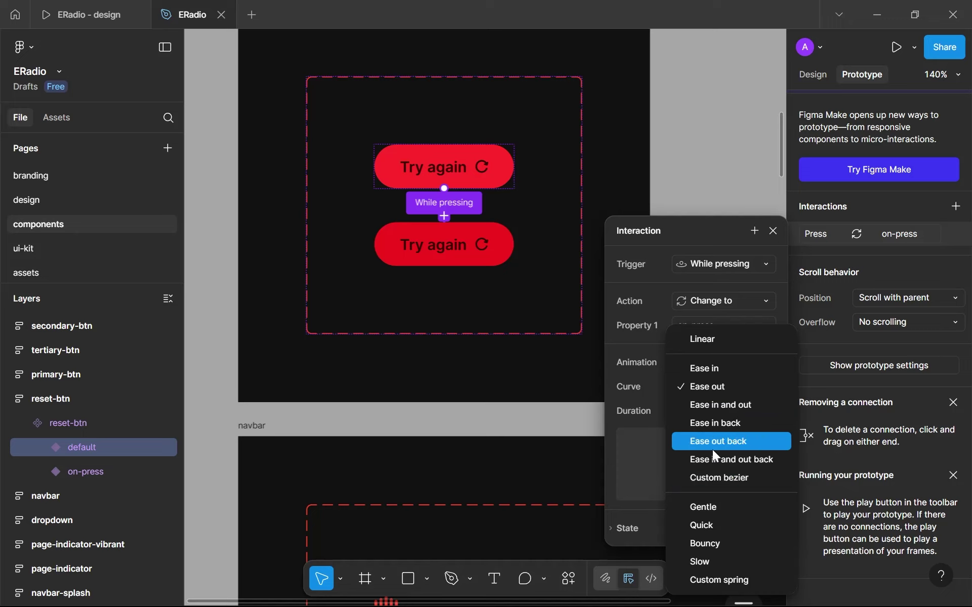
left_click(714, 371)
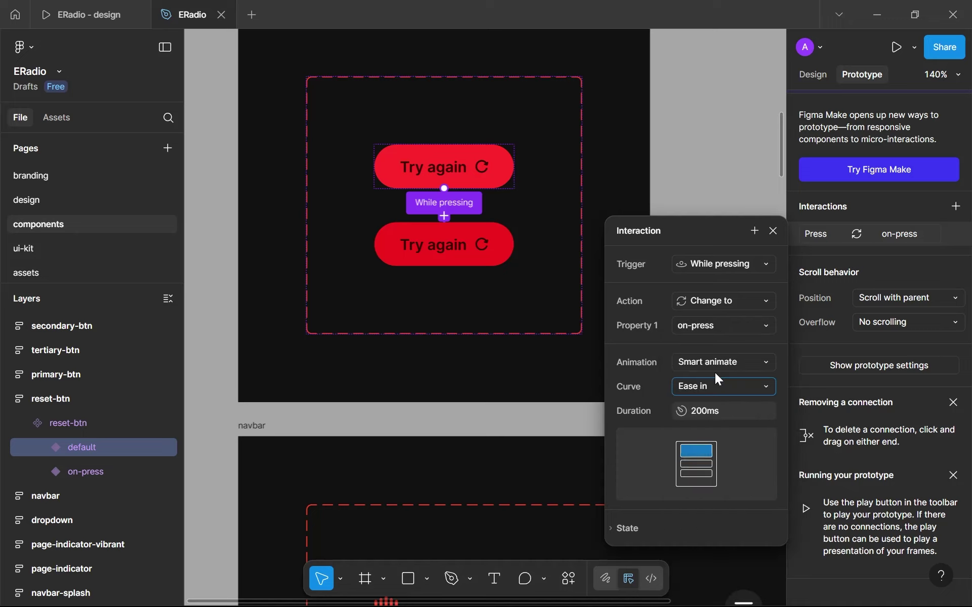
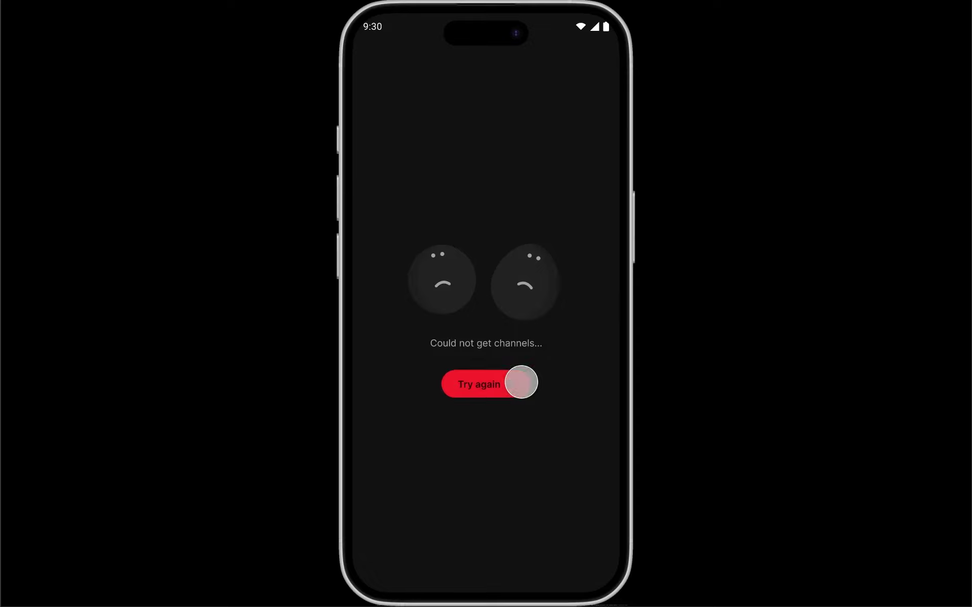
Step: Test the Try again button's press behaviour on the error screen in the prototype preview, and return to the ERadio design file
left_click(521, 382)
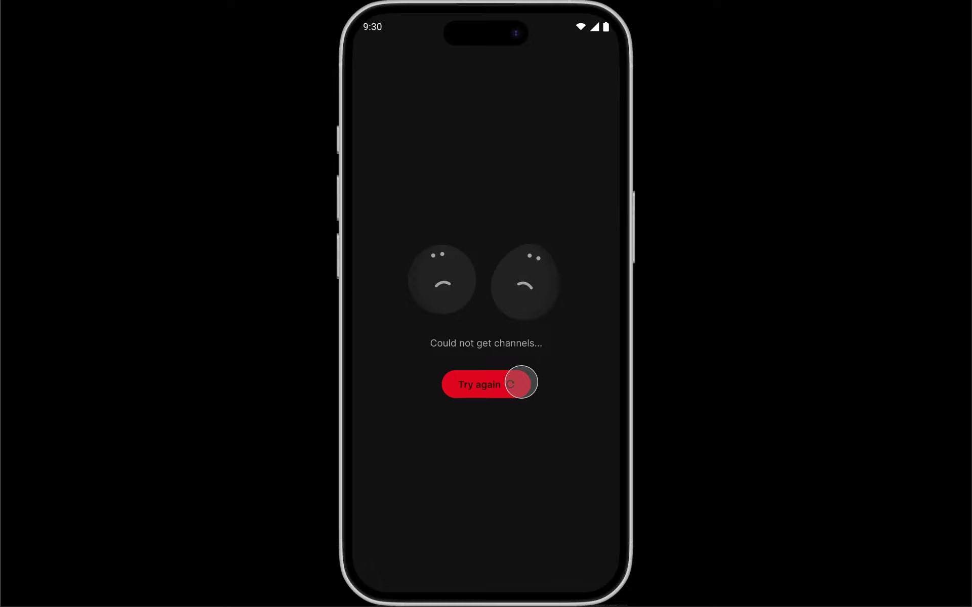
left_click(521, 382)
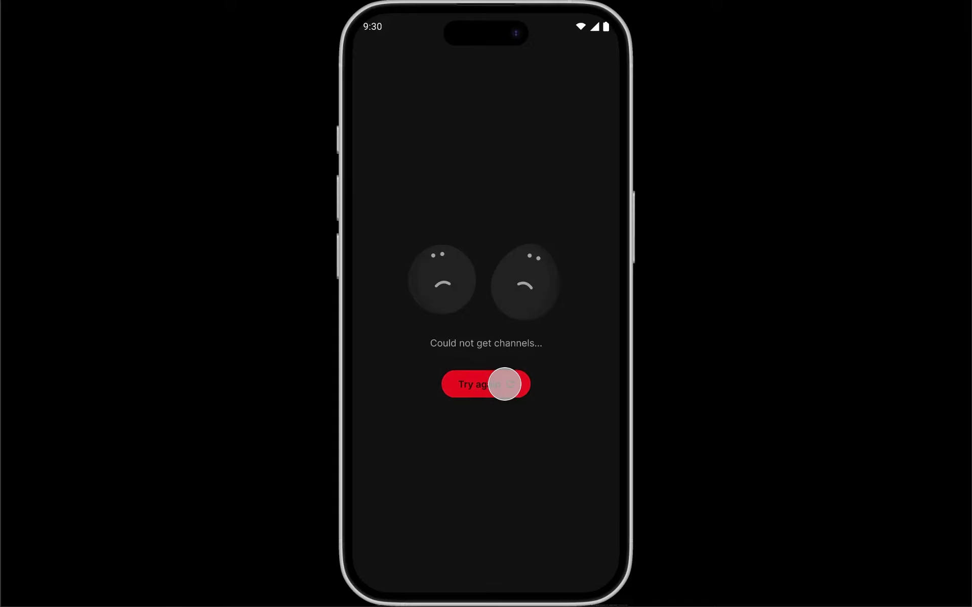
left_click(504, 384)
left_click(504, 384)
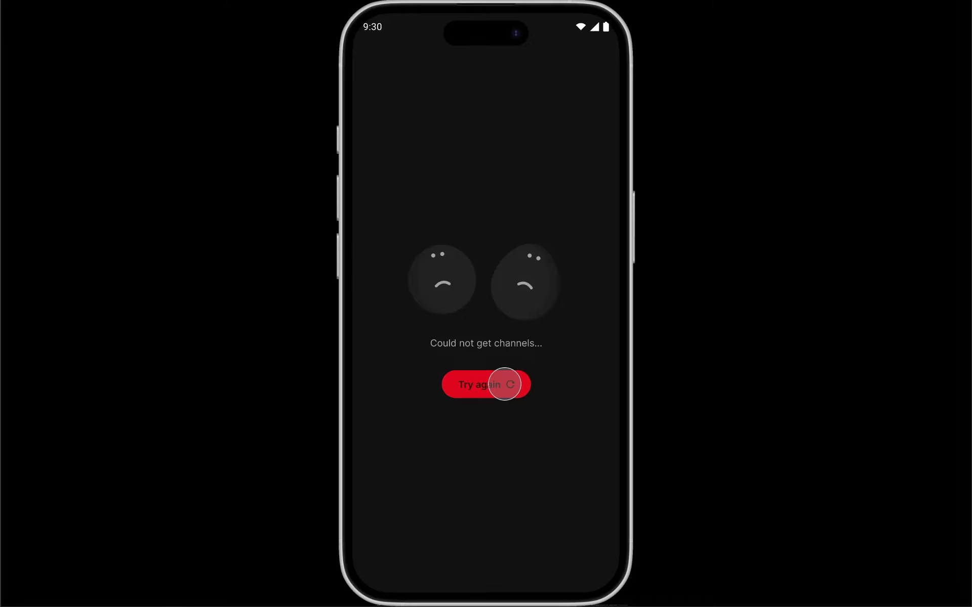
left_click(504, 384)
left_click(504, 384)
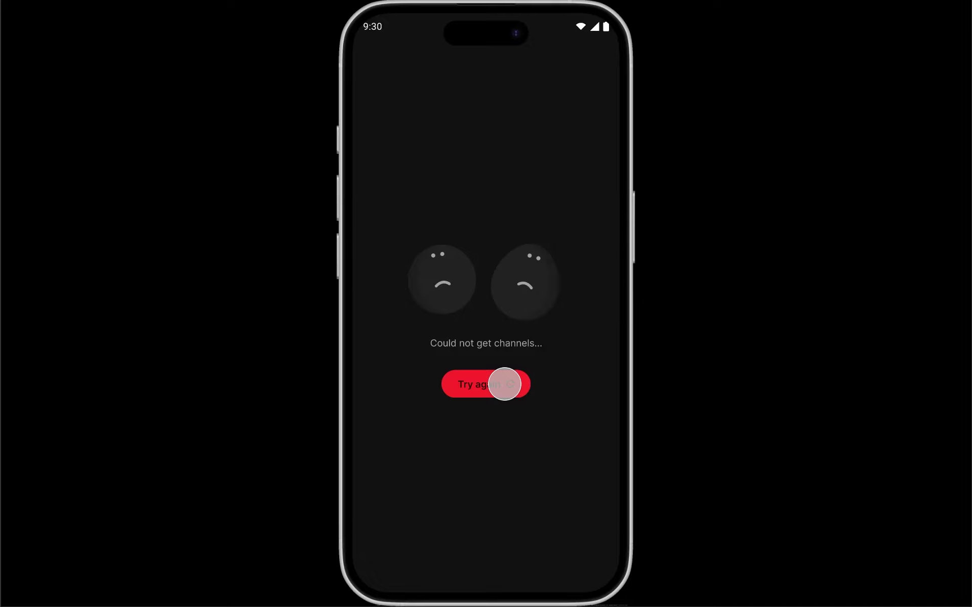
left_click(508, 387)
left_click(496, 382)
left_click(496, 382)
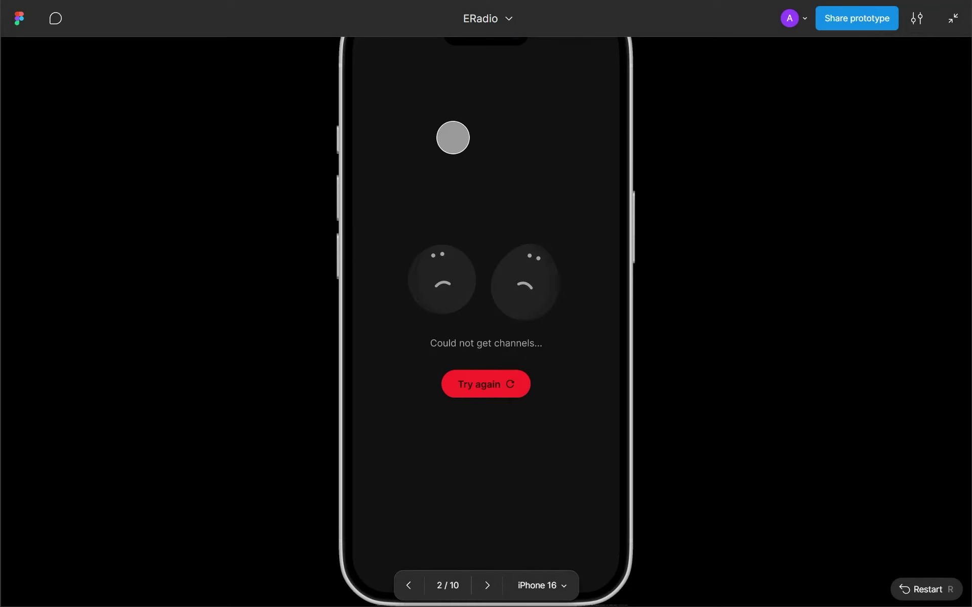
left_click(953, 21)
left_click(178, 26)
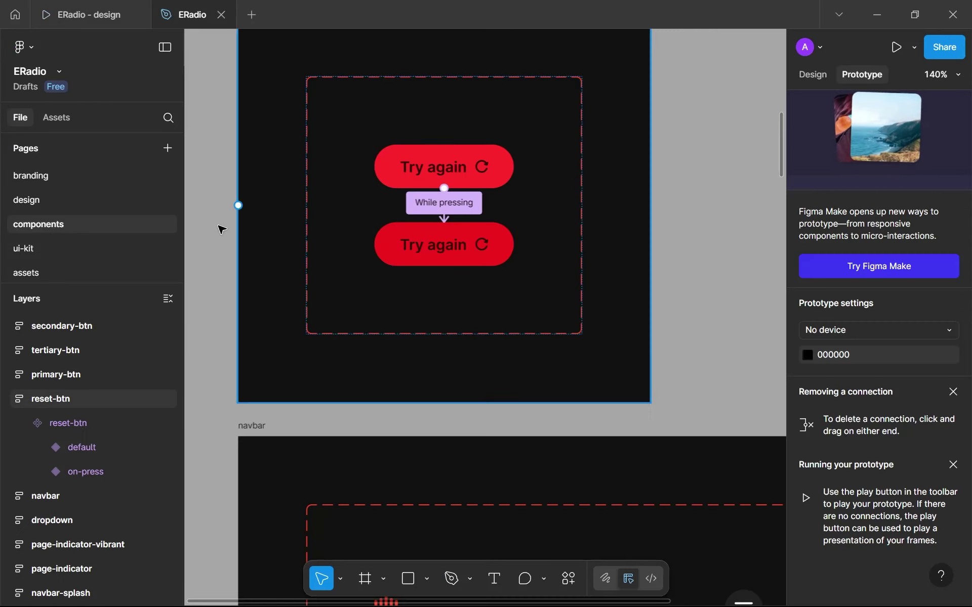
Step: Examine the app screens on the design page, particularly the navigation bars of home, favorites-empty and nav-menu
left_click(66, 195)
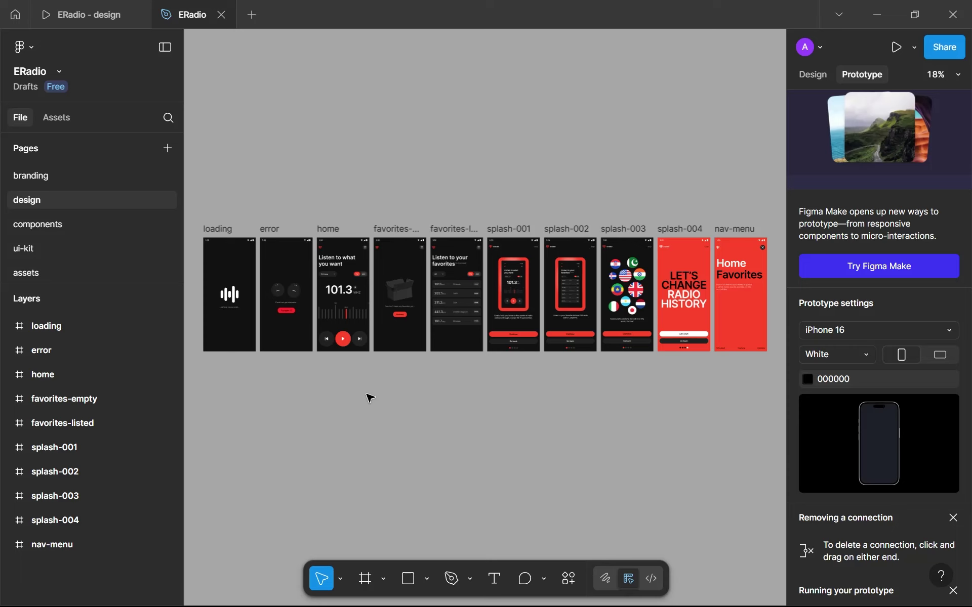
scroll(341, 304, "up", 5)
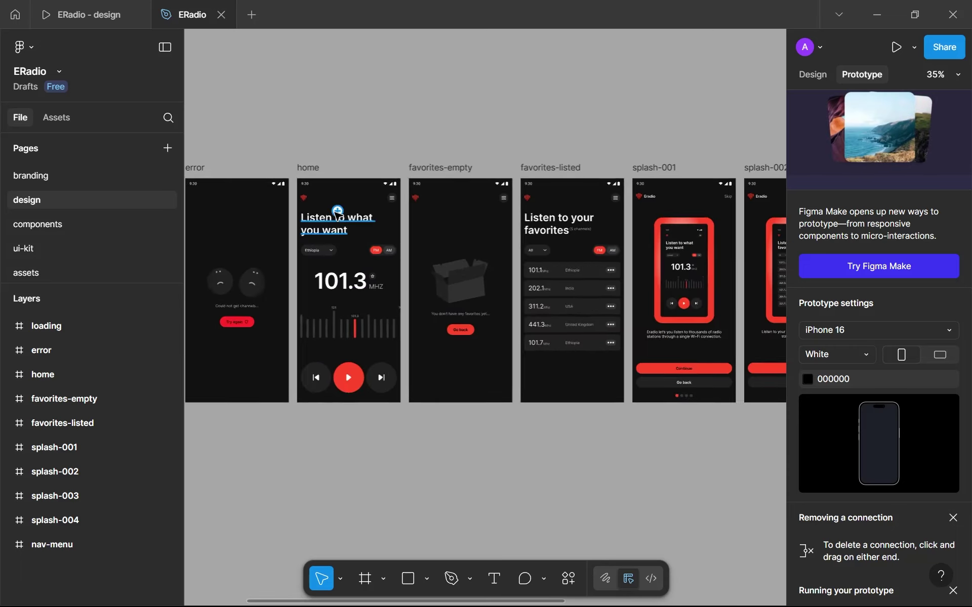
scroll(337, 213, "up", 5)
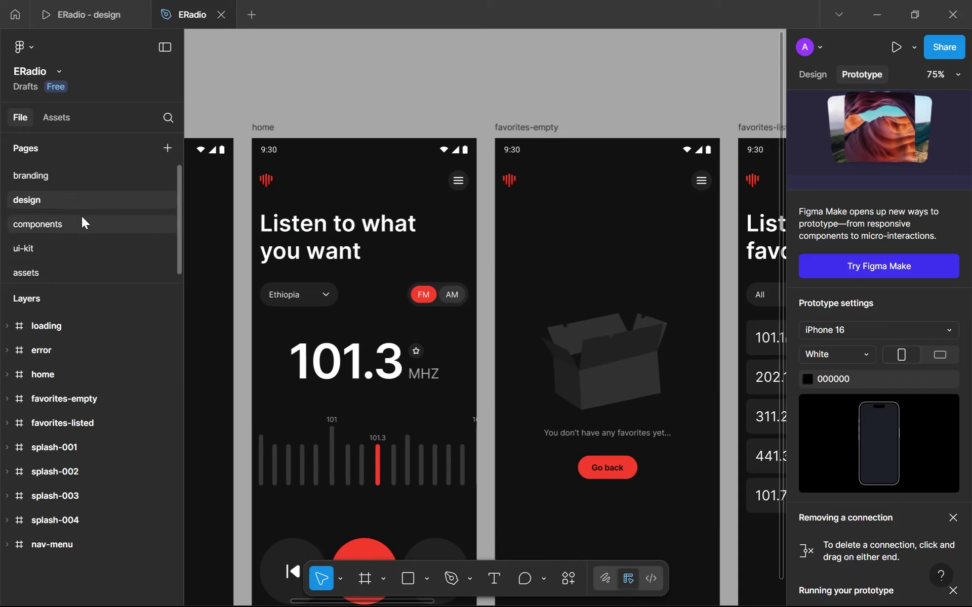
scroll(449, 200, "down", 5)
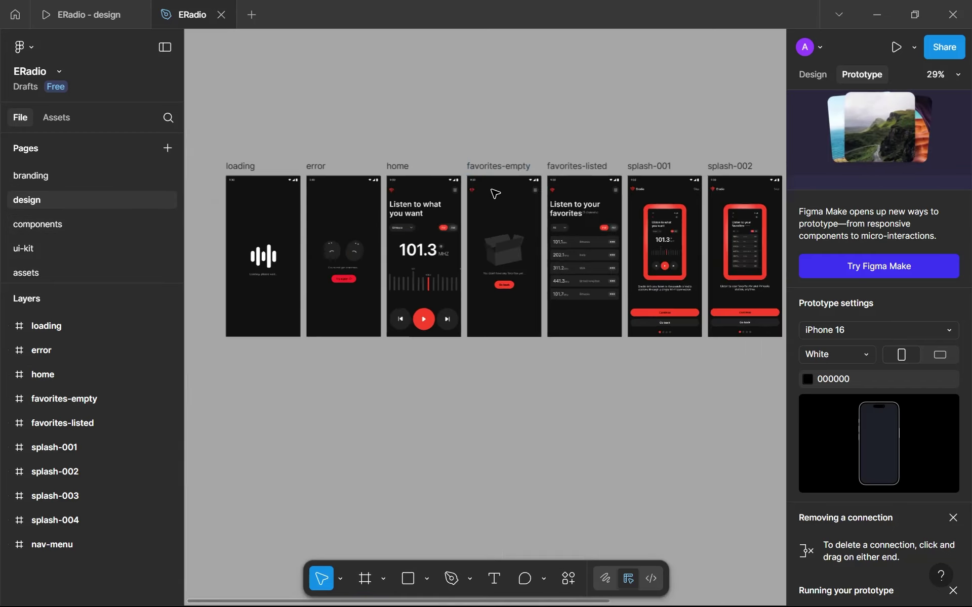
scroll(582, 194, "down", 5)
scroll(607, 190, "up", 10)
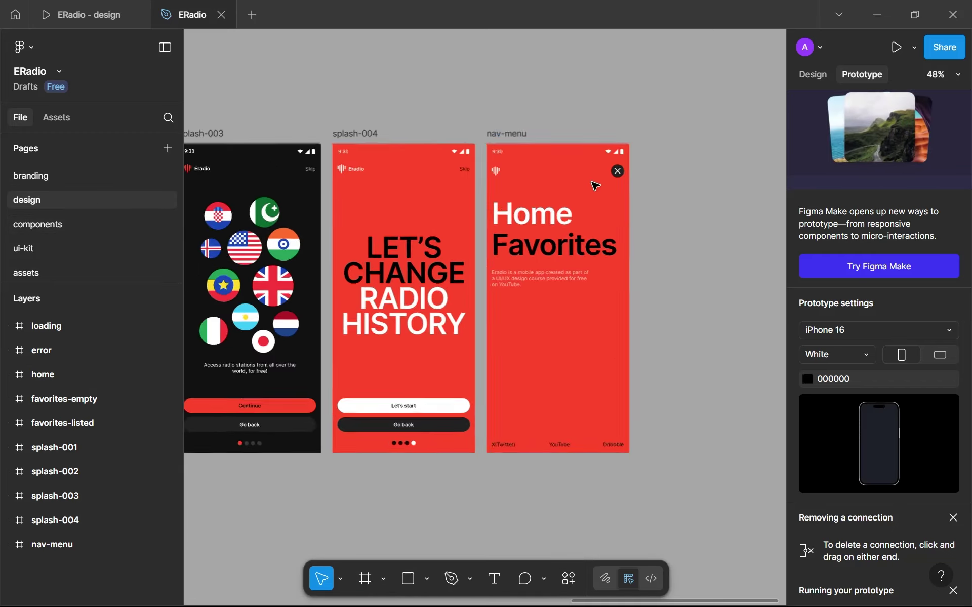
scroll(595, 186, "up", 4)
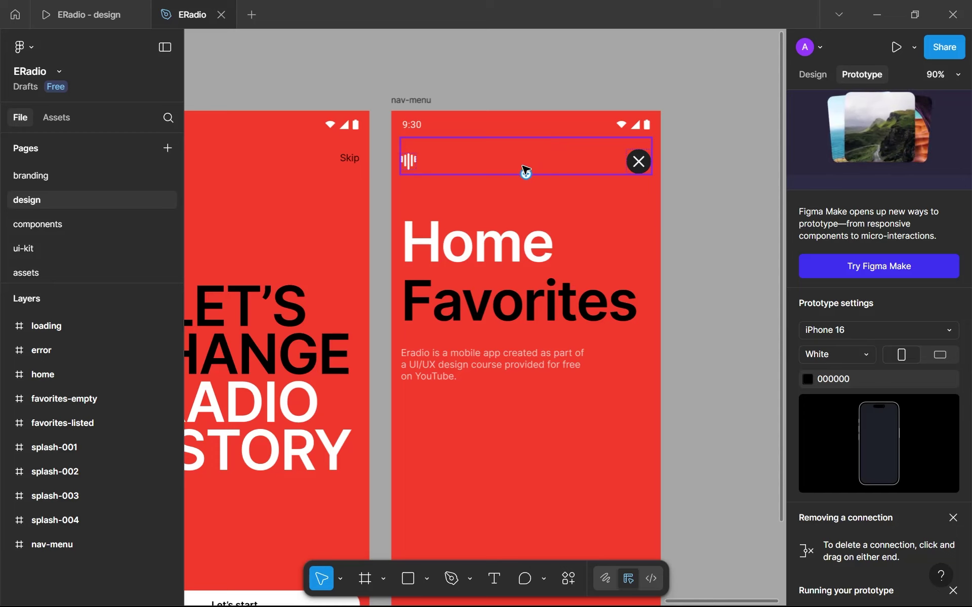
scroll(506, 163, "down", 5)
scroll(557, 213, "down", 5)
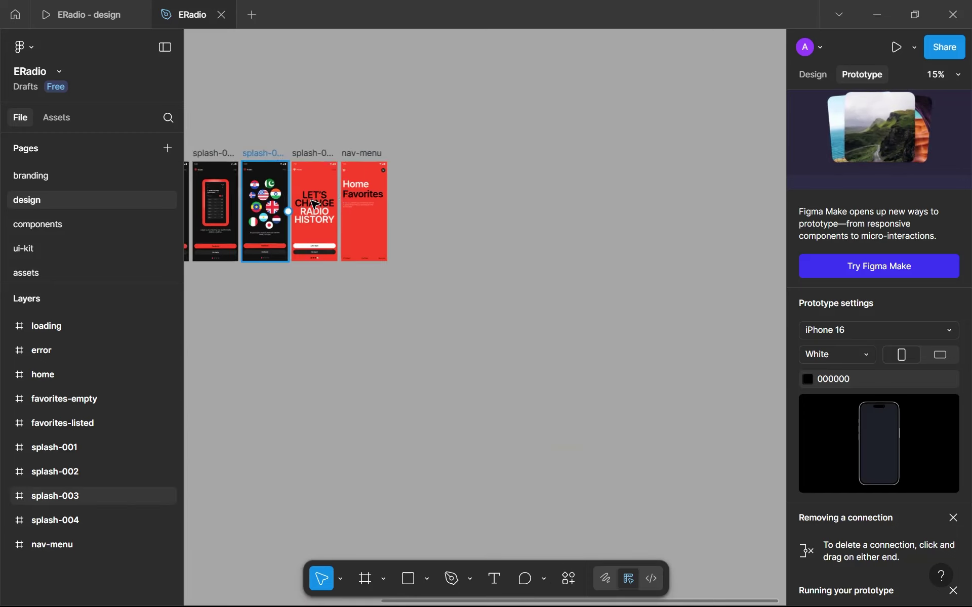
scroll(589, 231, "up", 1)
scroll(243, 232, "up", 1)
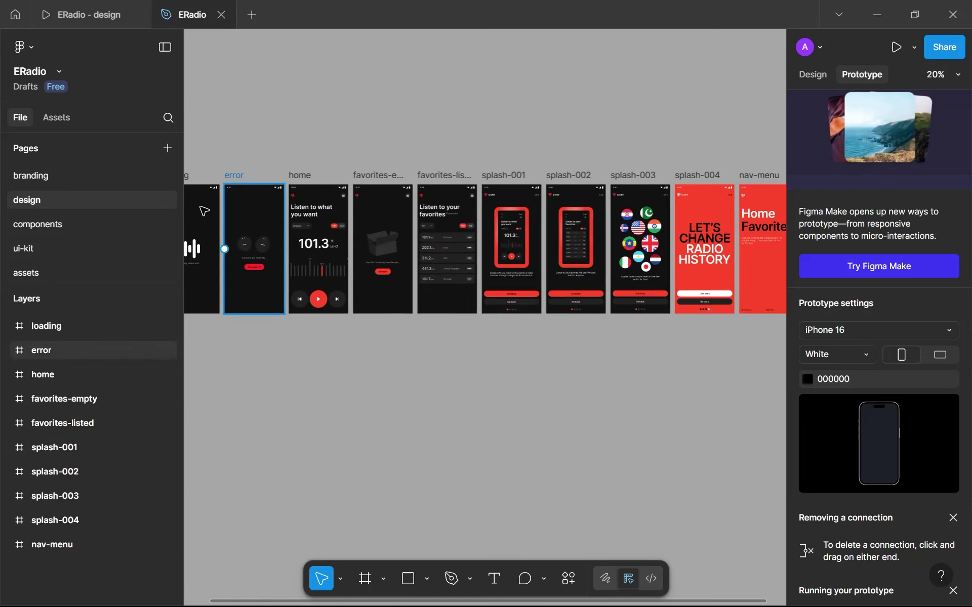
Step: Add an on-click interaction to the closed variant of the navbar component on the components page, leaving its action at None
left_click(93, 223)
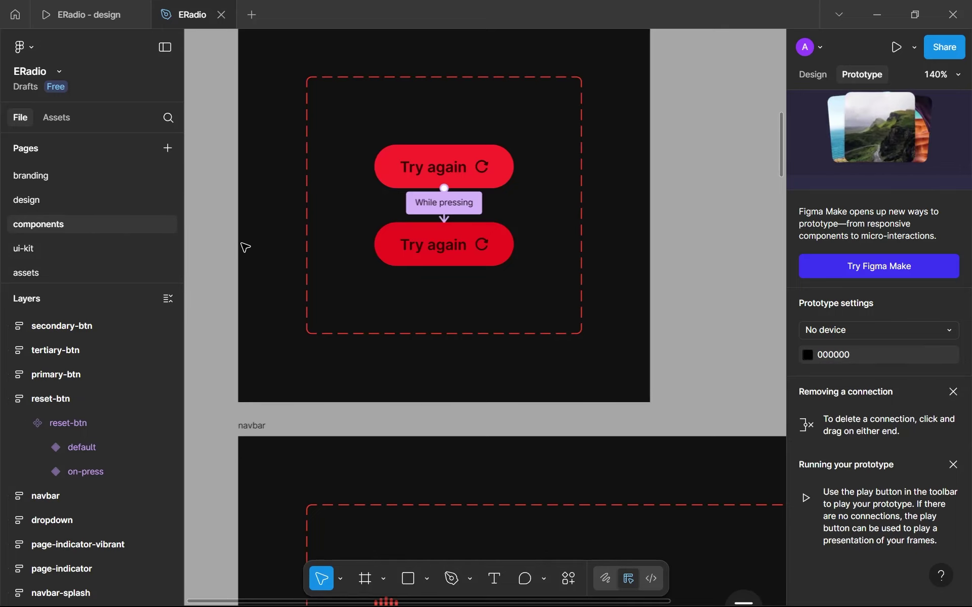
scroll(332, 253, "down", 5)
scroll(330, 351, "up", 2)
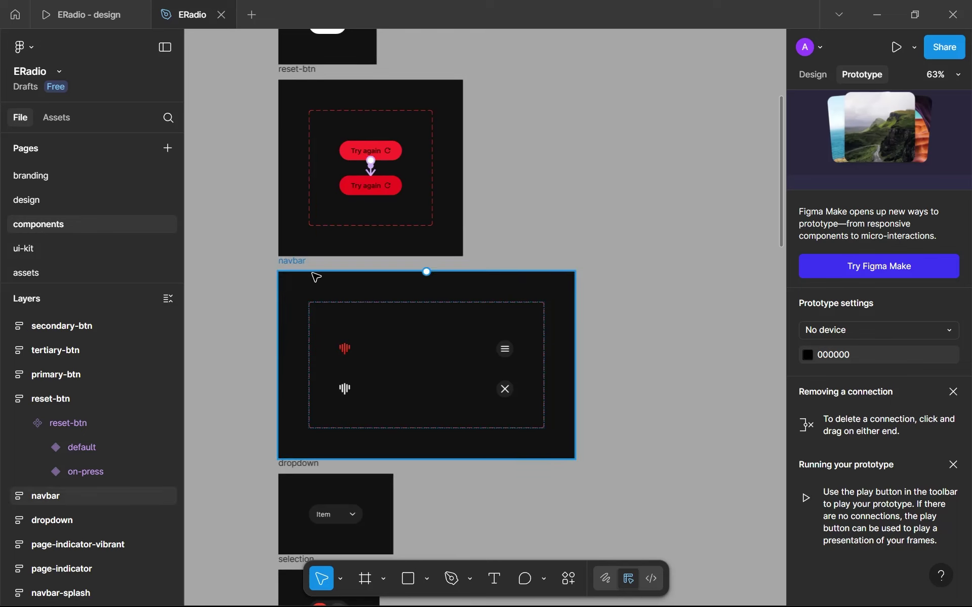
scroll(368, 365, "up", 3)
scroll(370, 366, "up", 4)
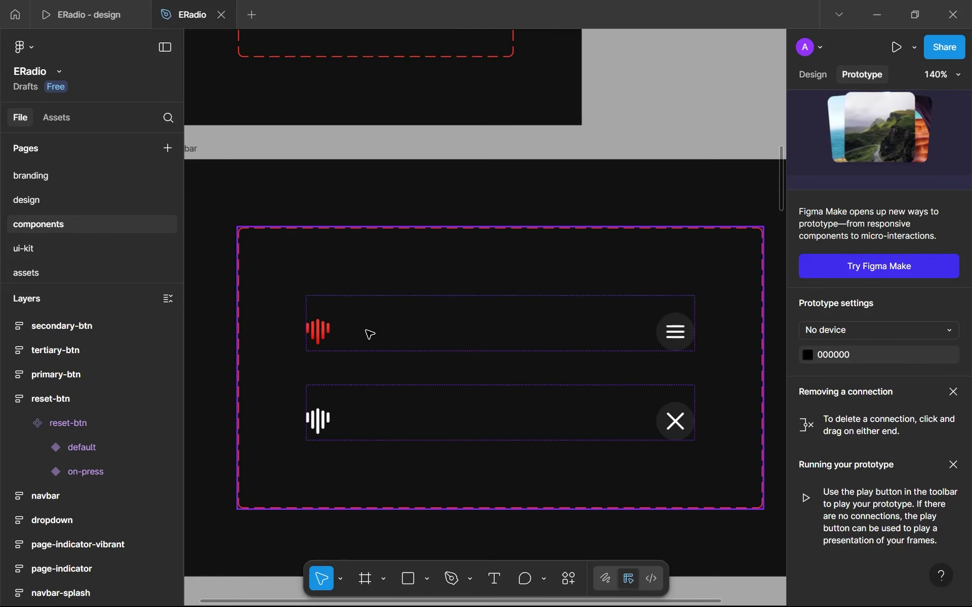
left_click(368, 334)
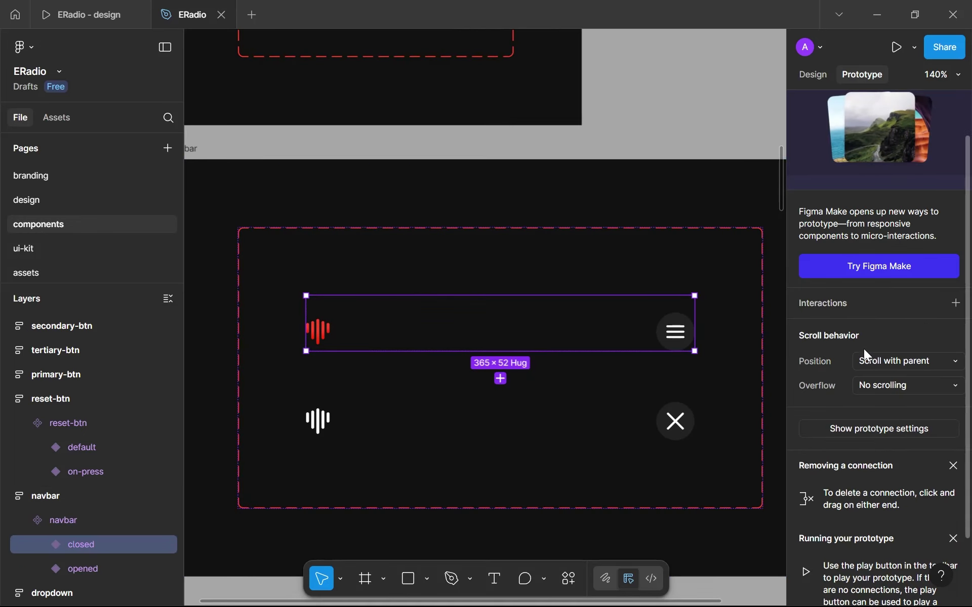
left_click(956, 303)
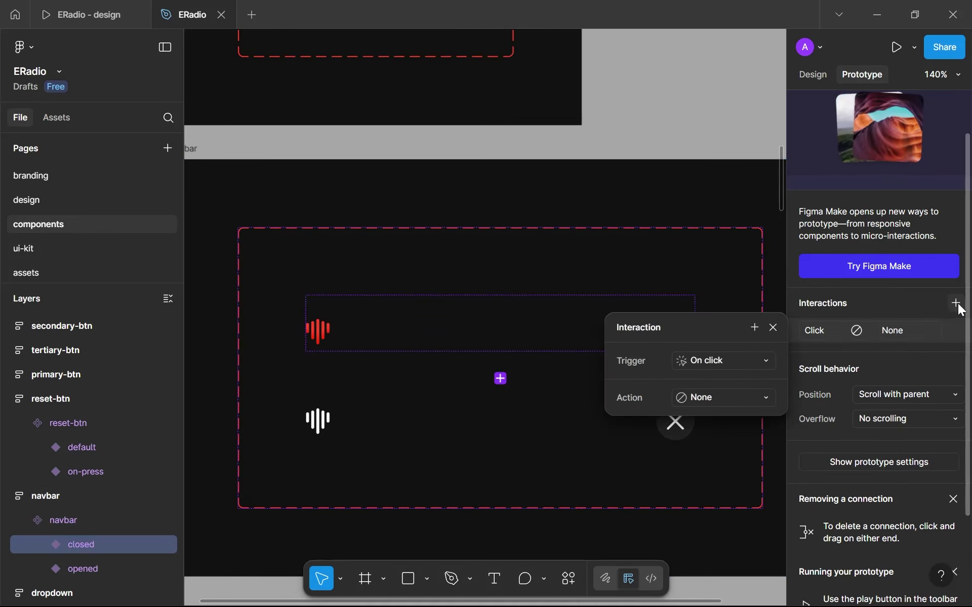
left_click(718, 362)
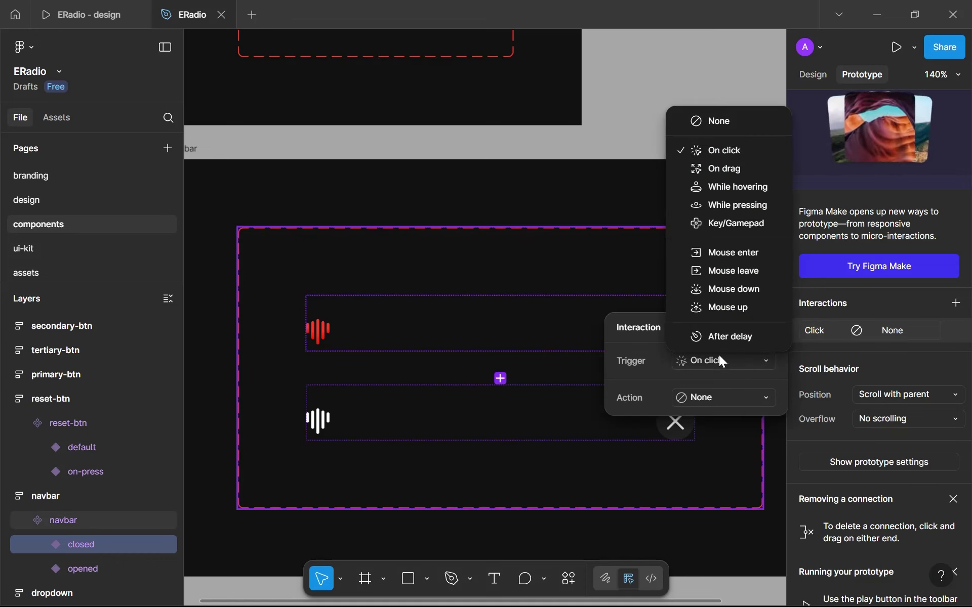
left_click(652, 338)
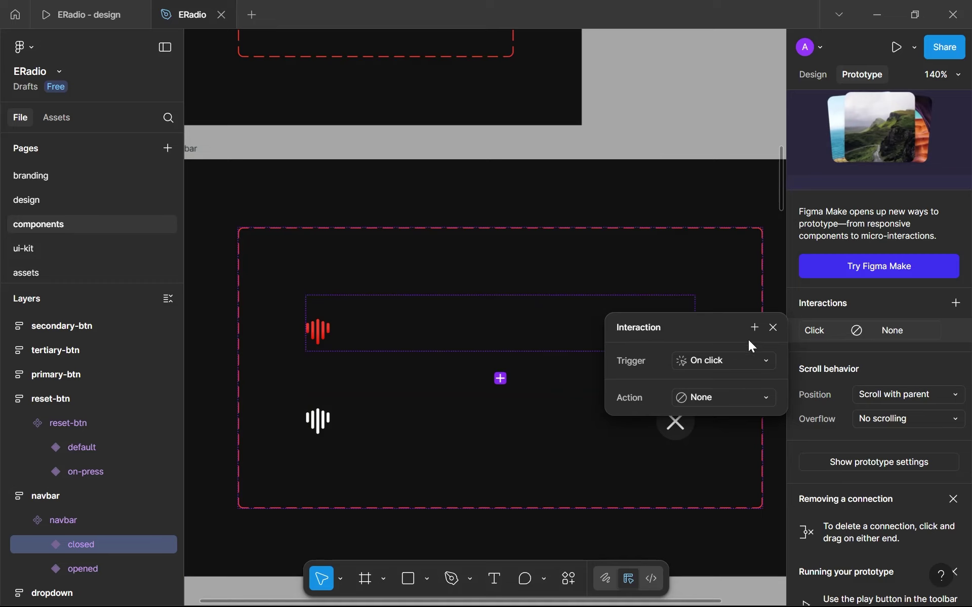
left_click(775, 329)
Step: Add a While pressing interaction with no action to the menu toggle in the navbar's closed variant
left_click(674, 333)
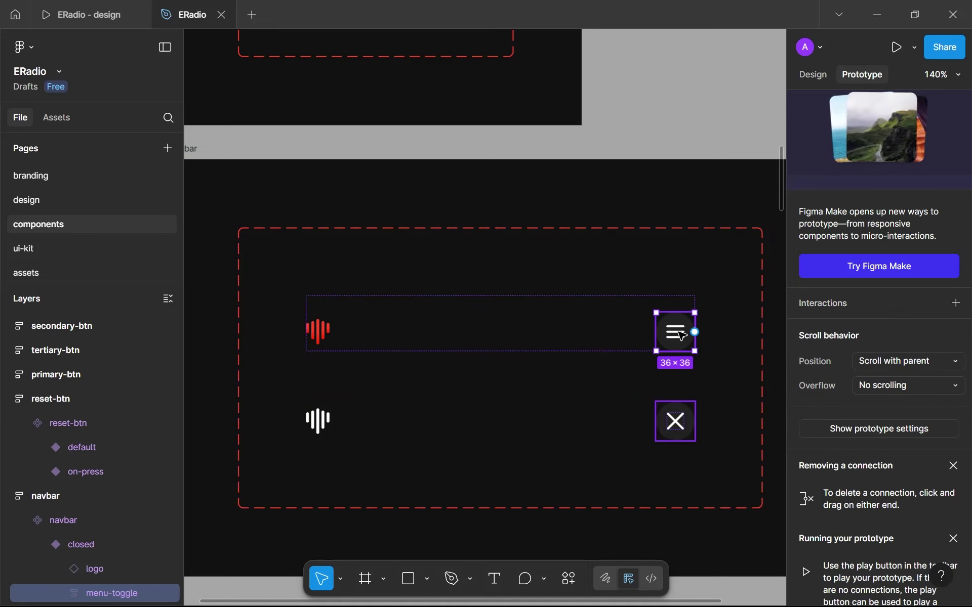
scroll(682, 336, "down", 1)
scroll(682, 336, "down", 1)
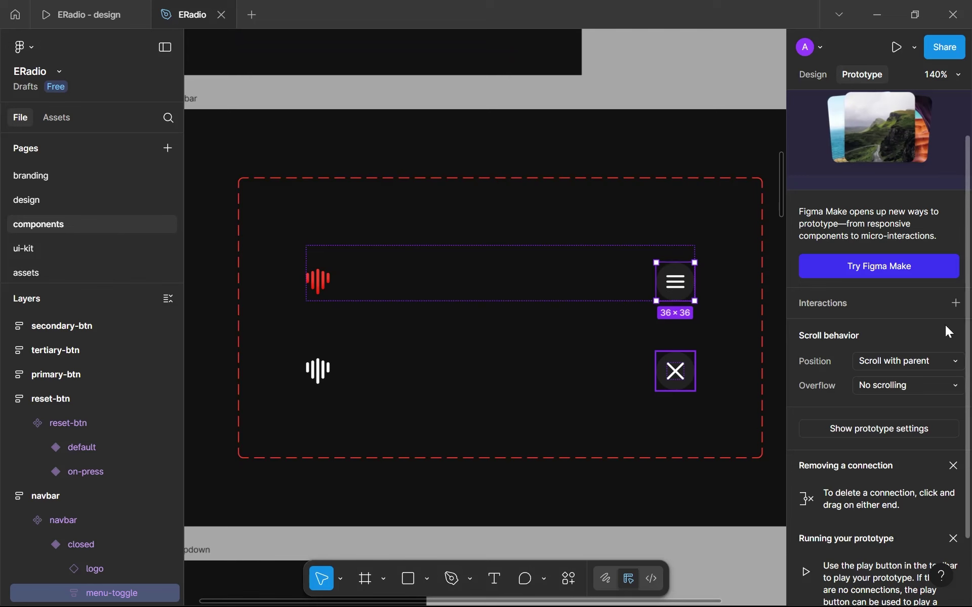
left_click(955, 303)
left_click(755, 362)
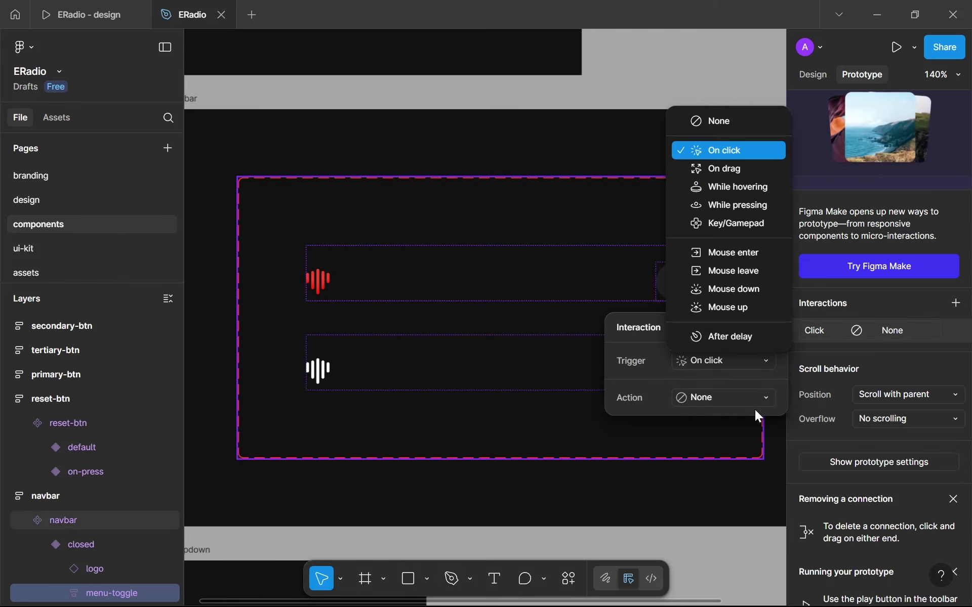
left_click(741, 204)
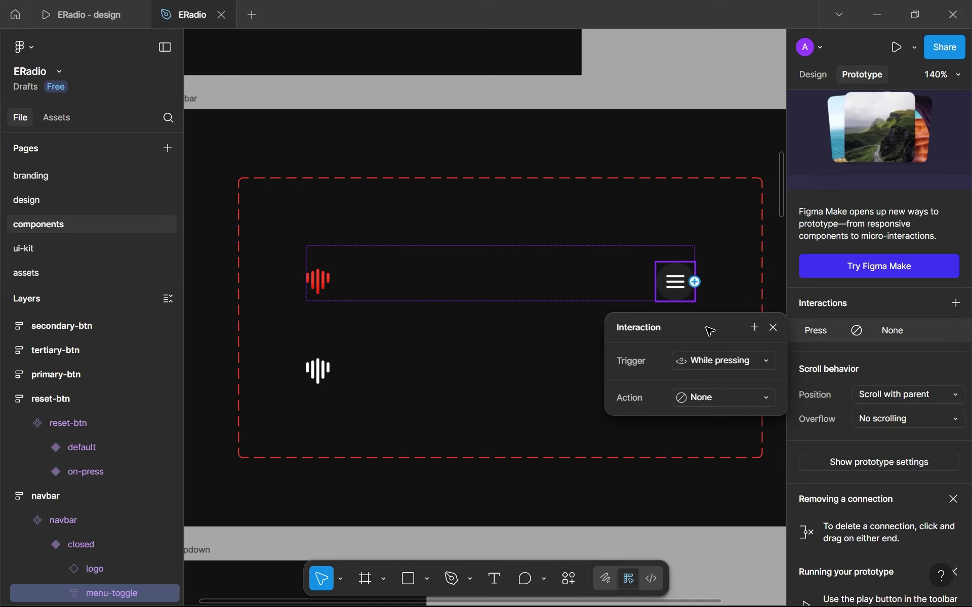
left_click(773, 329)
Step: Examine the navbar's menu and close toggles, the menu toggle's design properties and the neighbouring component frames
scroll(746, 336, "down", 5)
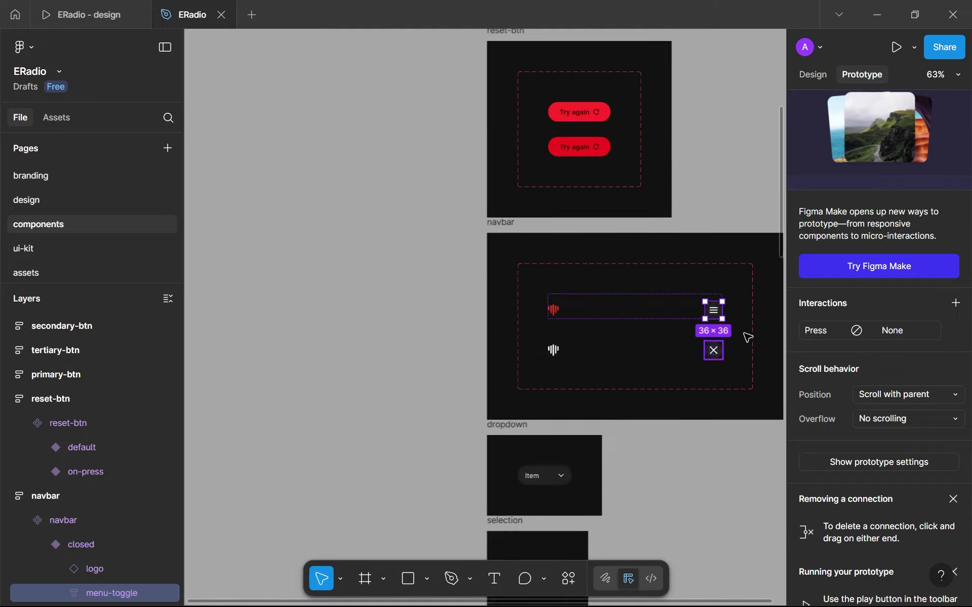
scroll(679, 320, "up", 3)
scroll(603, 312, "up", 5)
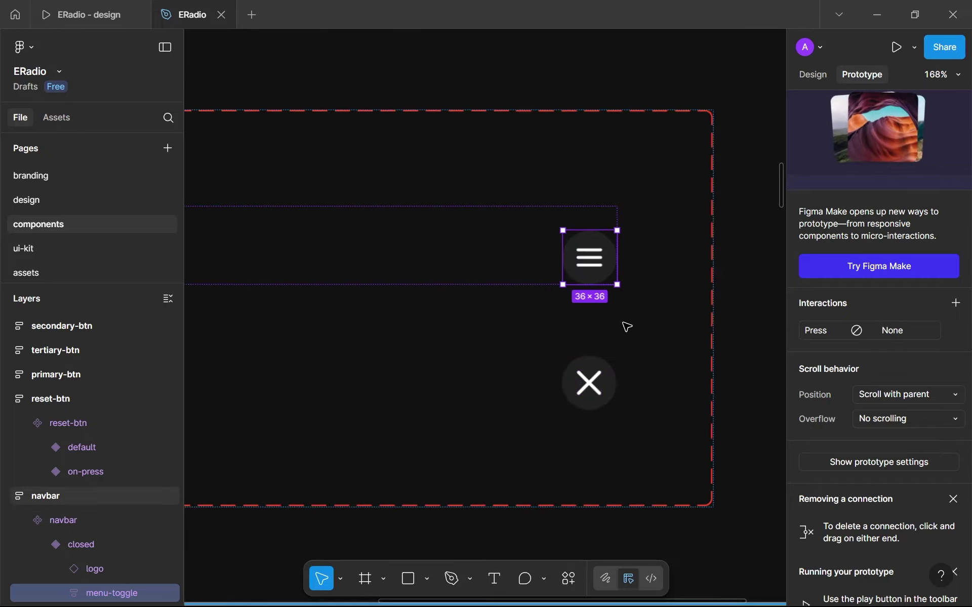
scroll(597, 258, "down", 6)
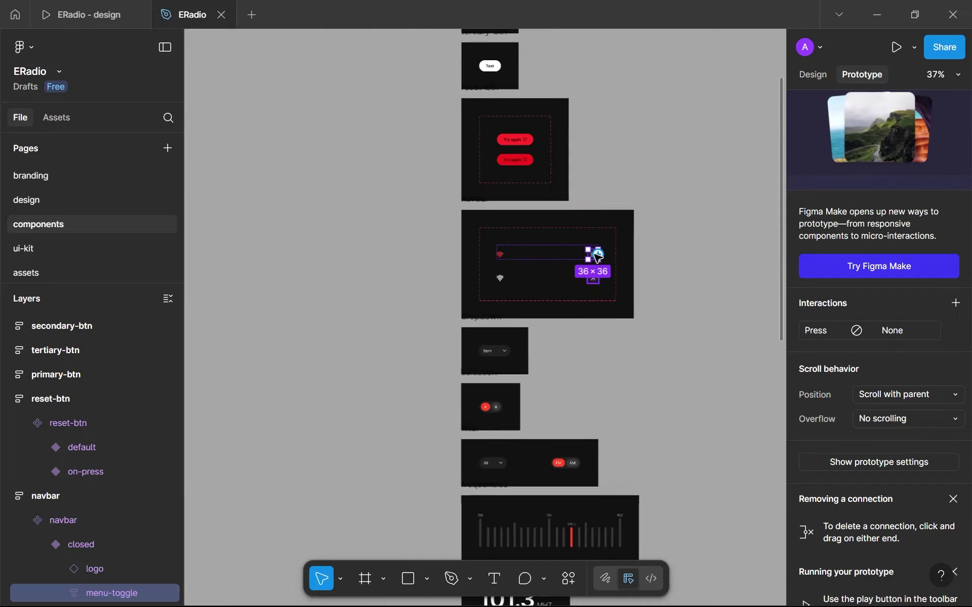
scroll(597, 258, "down", 2)
scroll(597, 256, "up", 7)
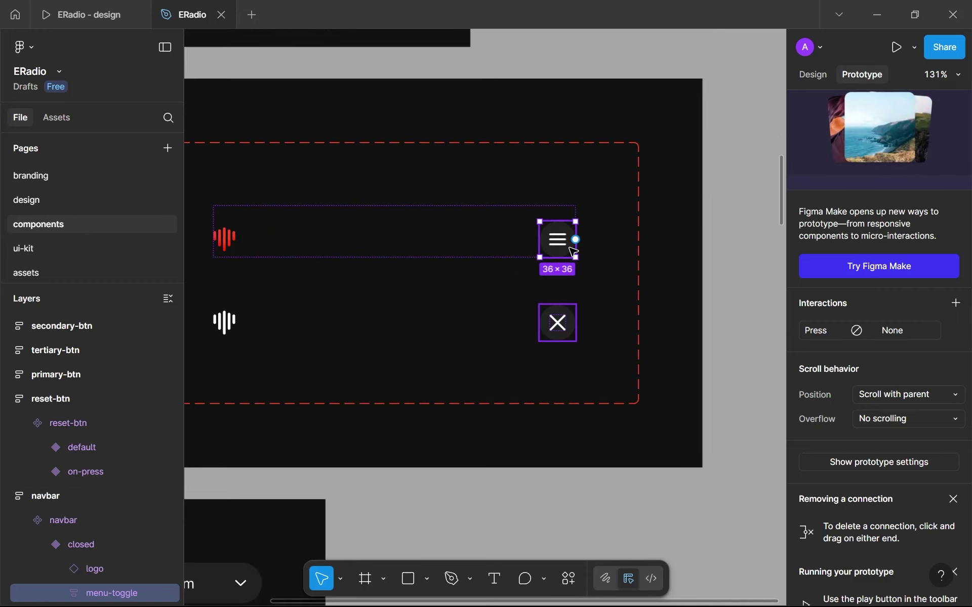
scroll(572, 251, "down", 3)
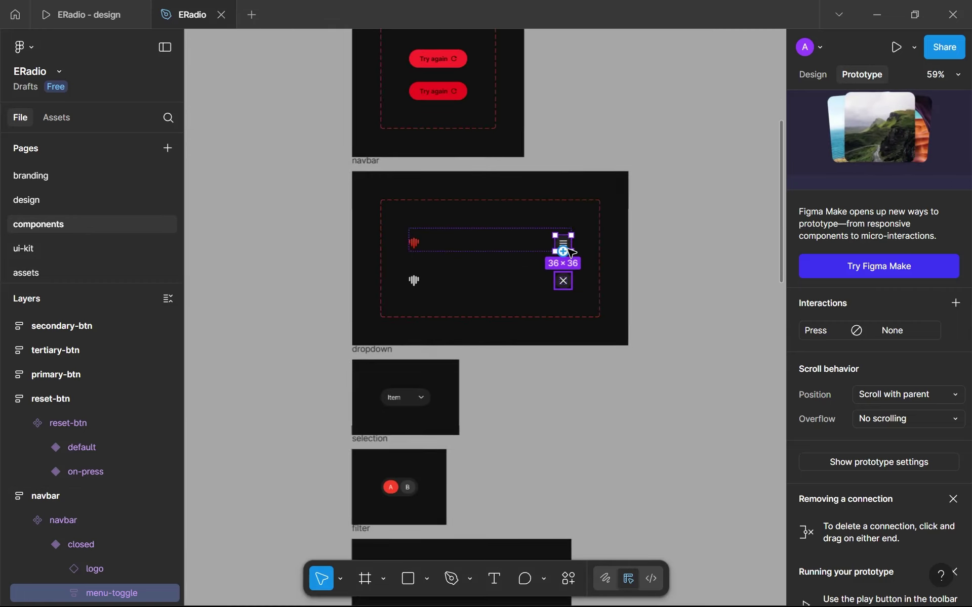
scroll(570, 250, "up", 3)
left_click(812, 76)
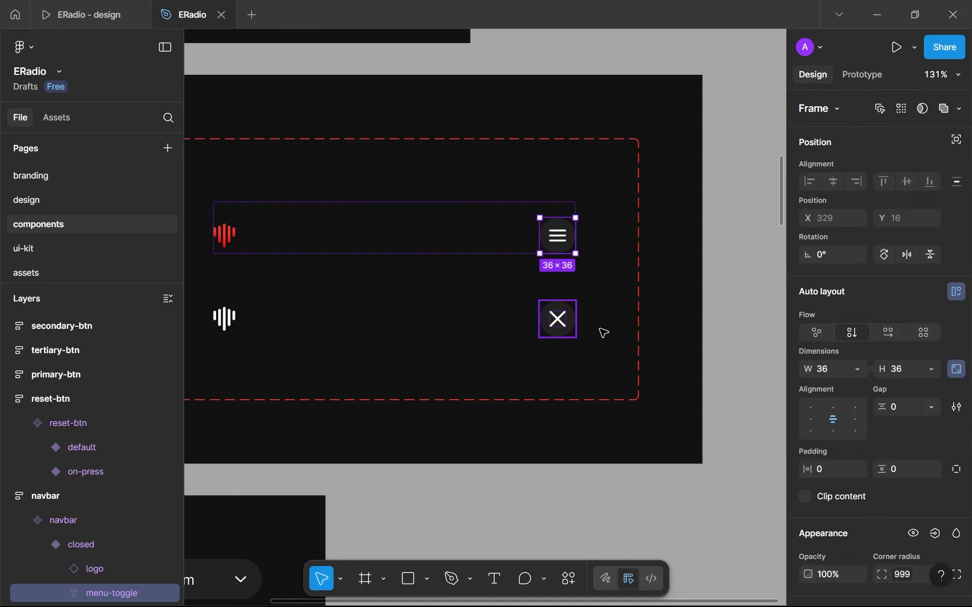
scroll(563, 237, "down", 8)
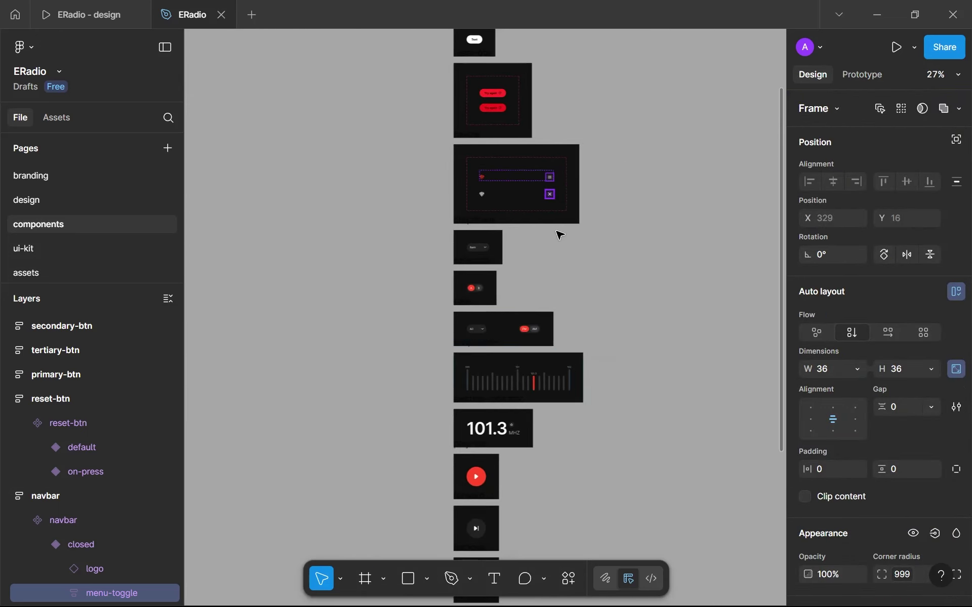
scroll(560, 232, "up", 6)
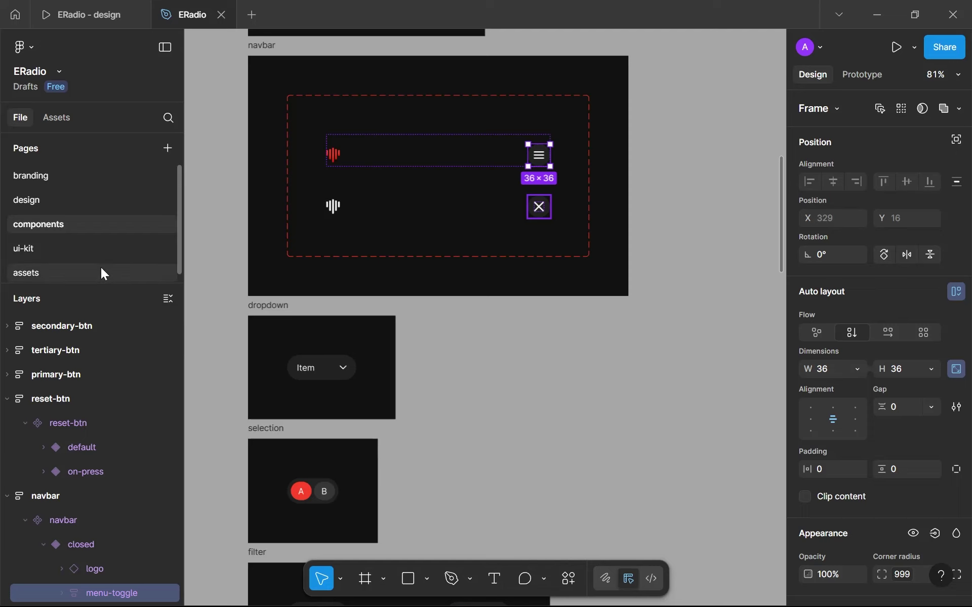
scroll(557, 157, "up", 4)
scroll(586, 165, "down", 2)
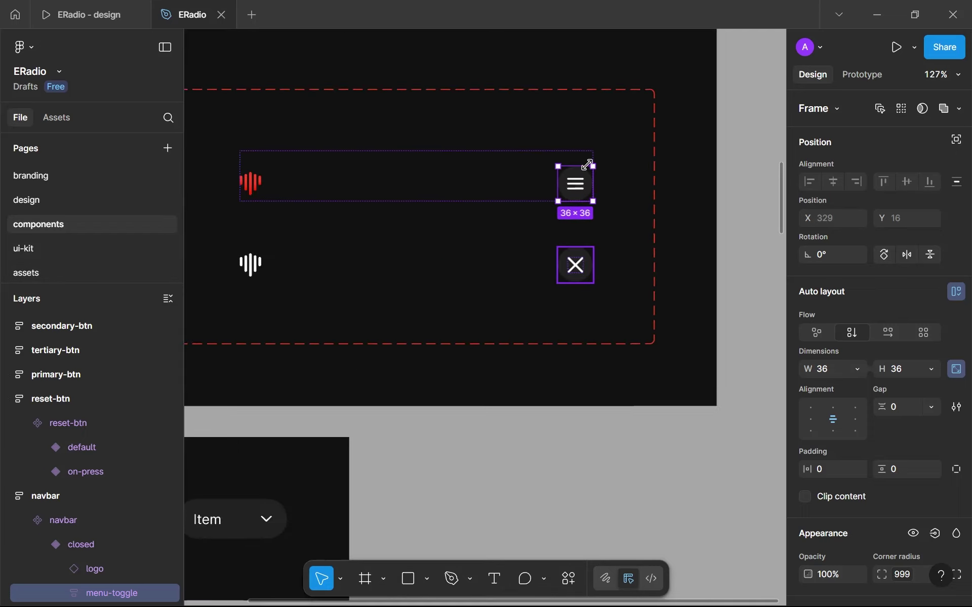
Step: Copy the closed navbar's menu toggle into the empty area below the last component and enclose it in a frame about 167 × 148
scroll(585, 163, "up", 3)
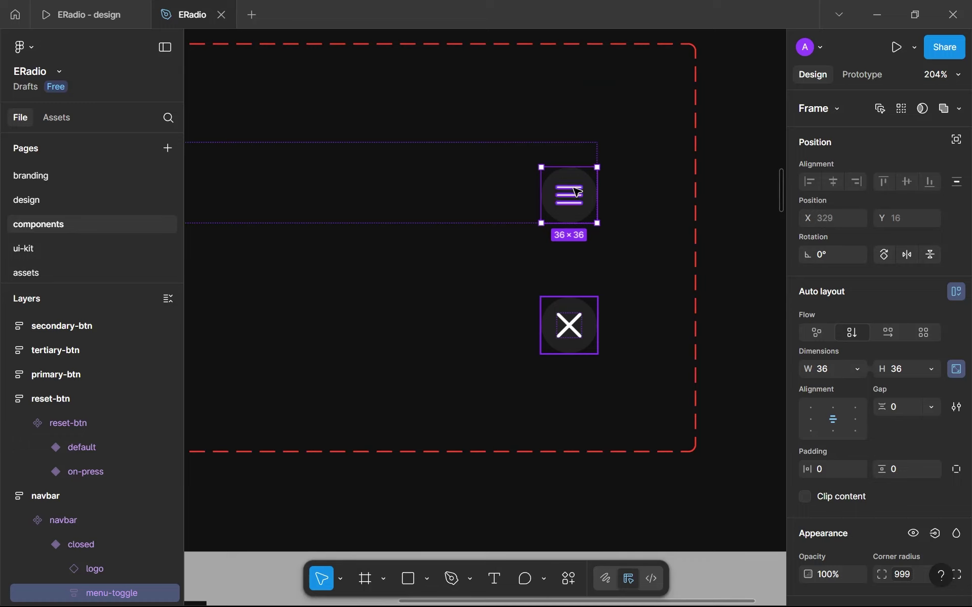
scroll(578, 193, "down", 8)
scroll(472, 257, "down", 5)
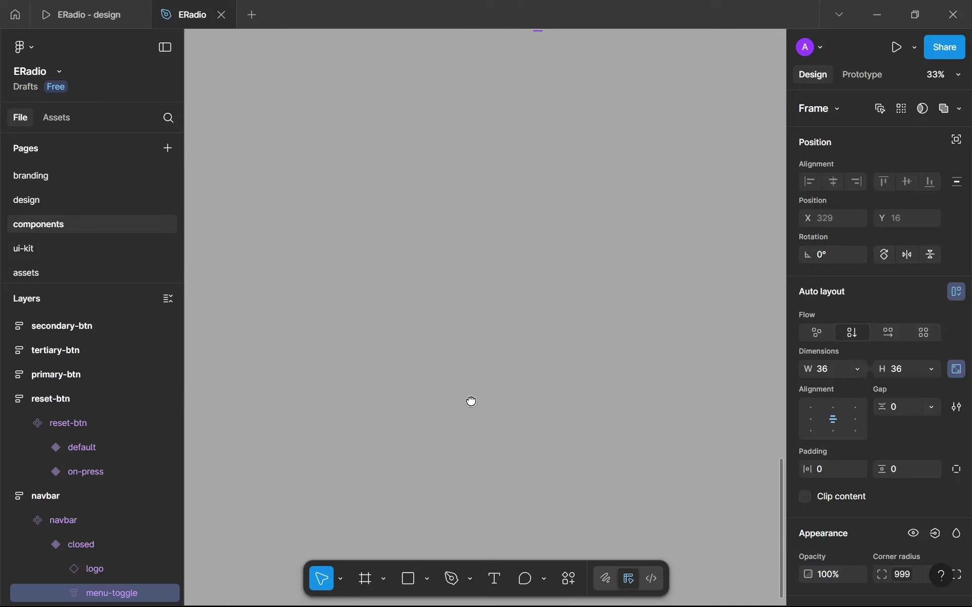
scroll(548, 126, "up", 5)
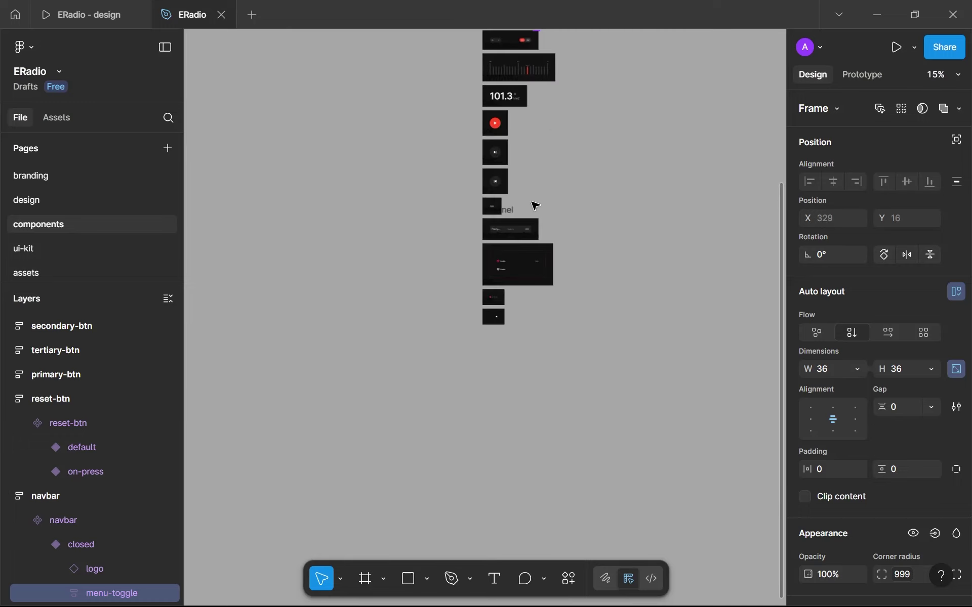
scroll(471, 381, "up", 6)
scroll(480, 387, "up", 5)
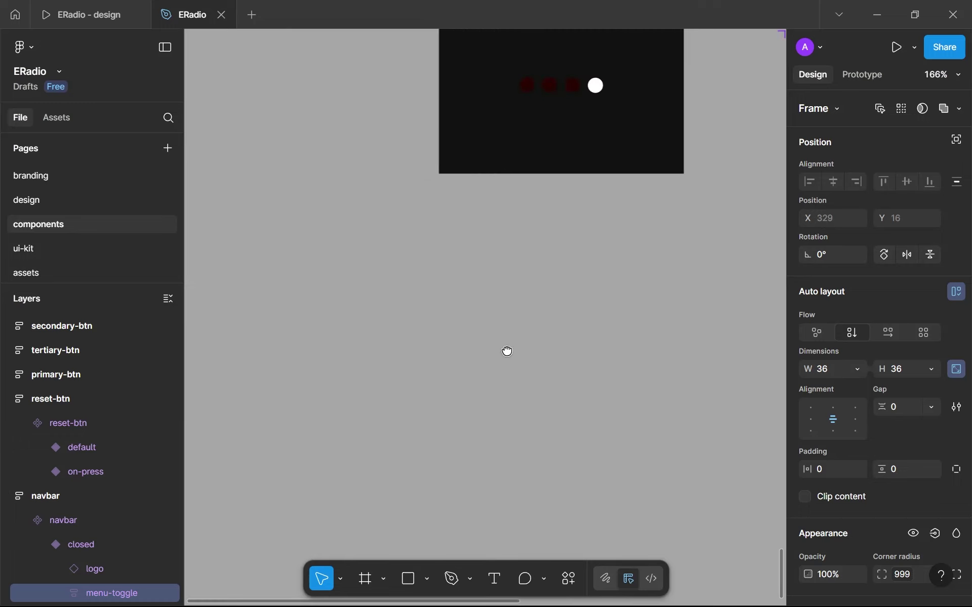
left_click(456, 280)
key("ctrl+v")
key("f")
left_click_drag(409, 242, 620, 429)
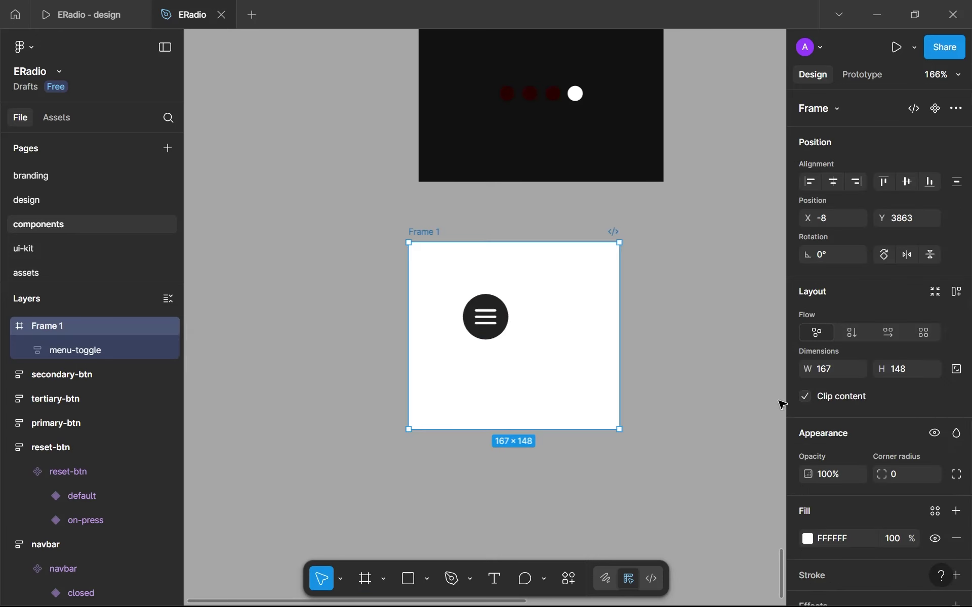
Step: Apply auto layout to the new menu toggle frame and fill it with the gray-100 library color
left_click(952, 293)
scroll(881, 480, "down", 5)
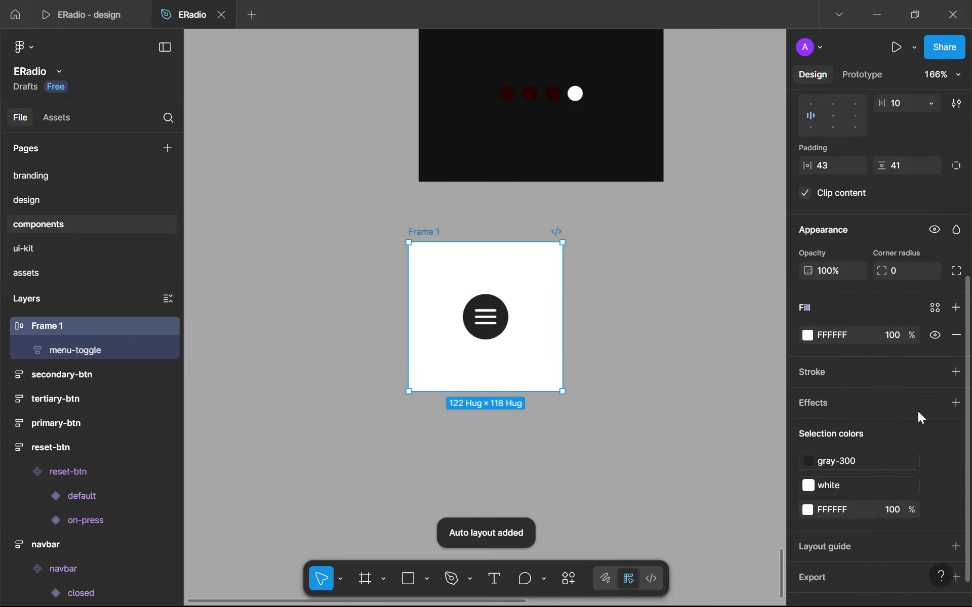
left_click(928, 310)
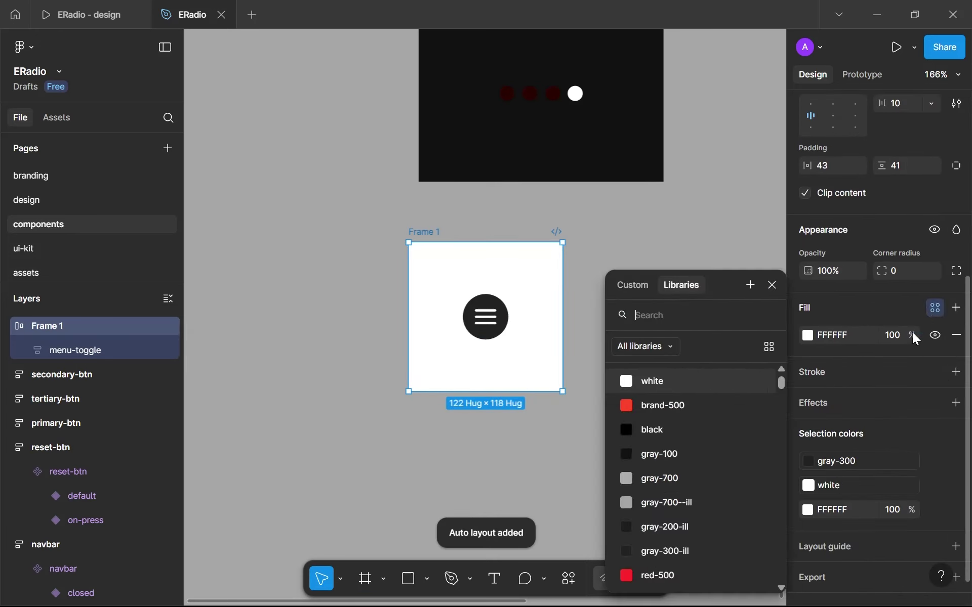
left_click(682, 452)
Step: Set the frame's auto layout gap to 32 and its horizontal and vertical padding to 64
scroll(919, 191, "up", 3)
scroll(957, 137, "up", 3)
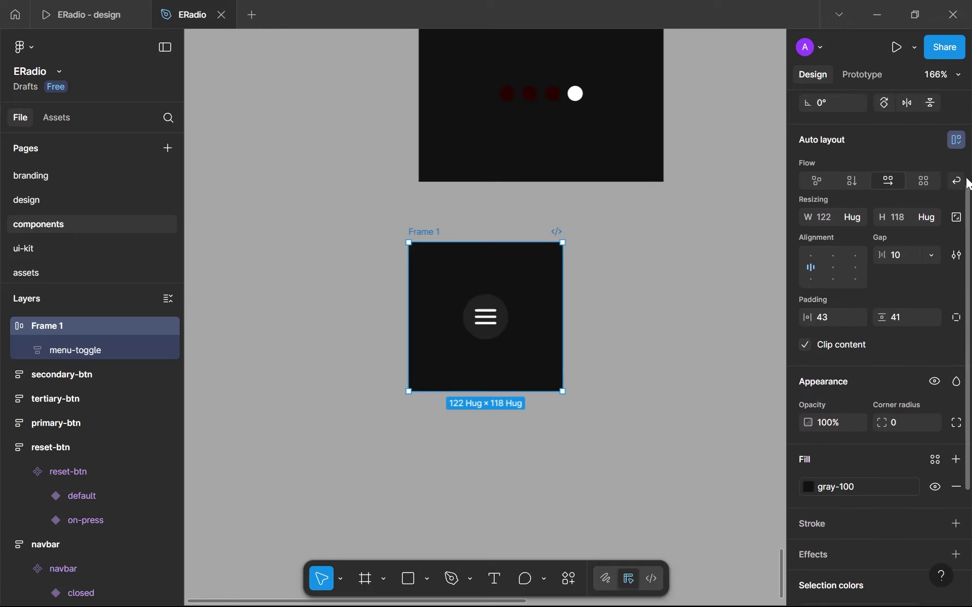
type("2")
left_click(826, 318)
type("64")
left_click(908, 319)
type("4")
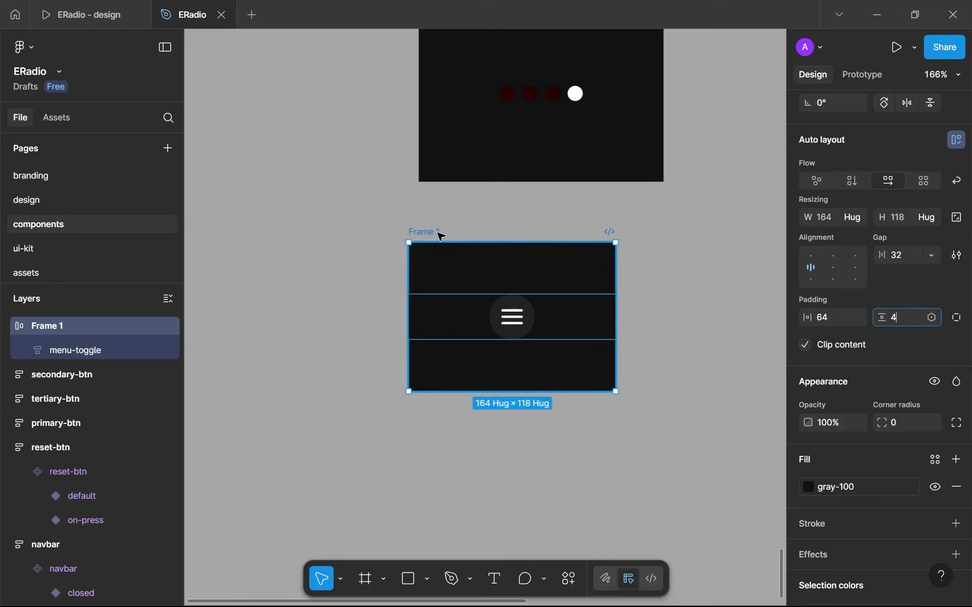
key("Return")
left_click(908, 316)
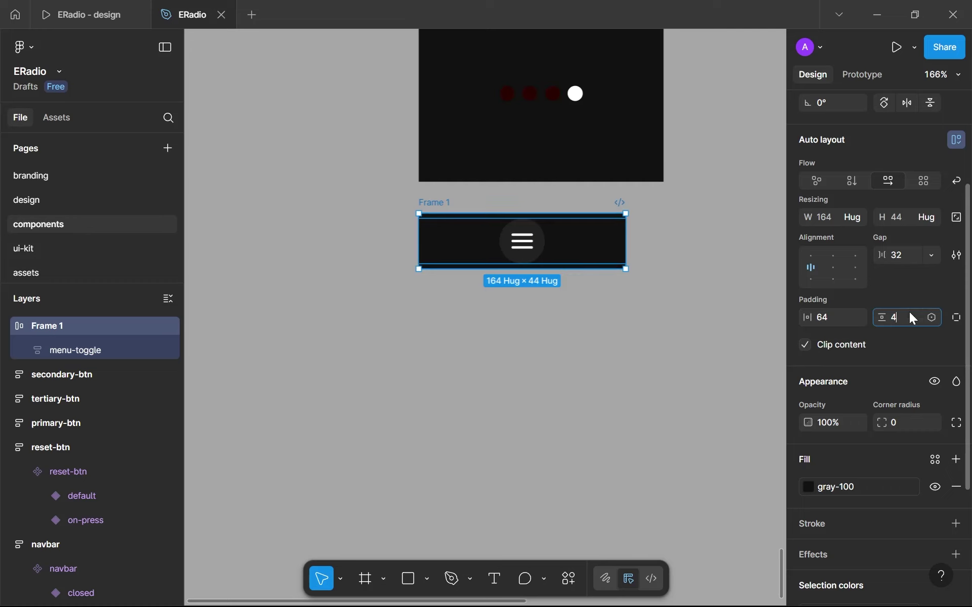
type("64")
left_click(688, 368)
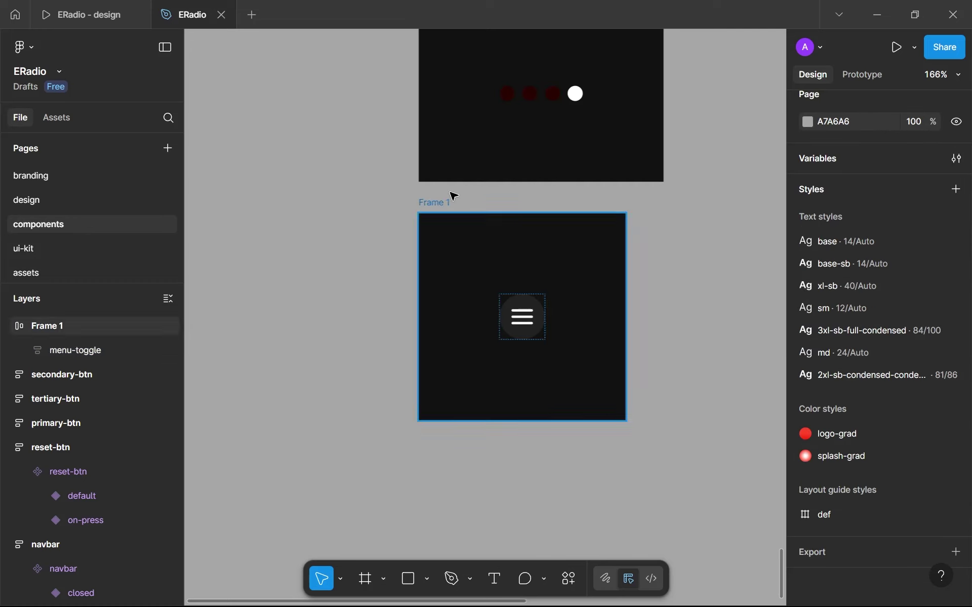
Step: Rename the menu toggle's frame as nav-btns
double_click(429, 208)
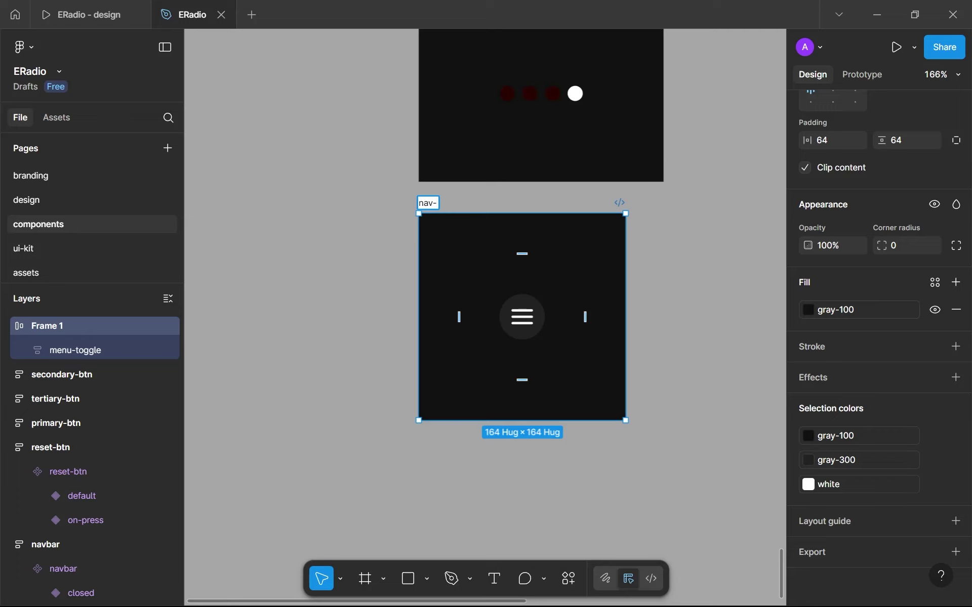
type("nav-btns")
key("Return")
Step: Adjust the nav-btns frame's vertical position to leave a gap of about 29 px below the page indicator frame
left_click_drag(428, 203, 428, 191)
key("alt")
key("shift+Down")
key("Down")
key("Down")
key("Down")
key("Down")
key("Down")
key("Down")
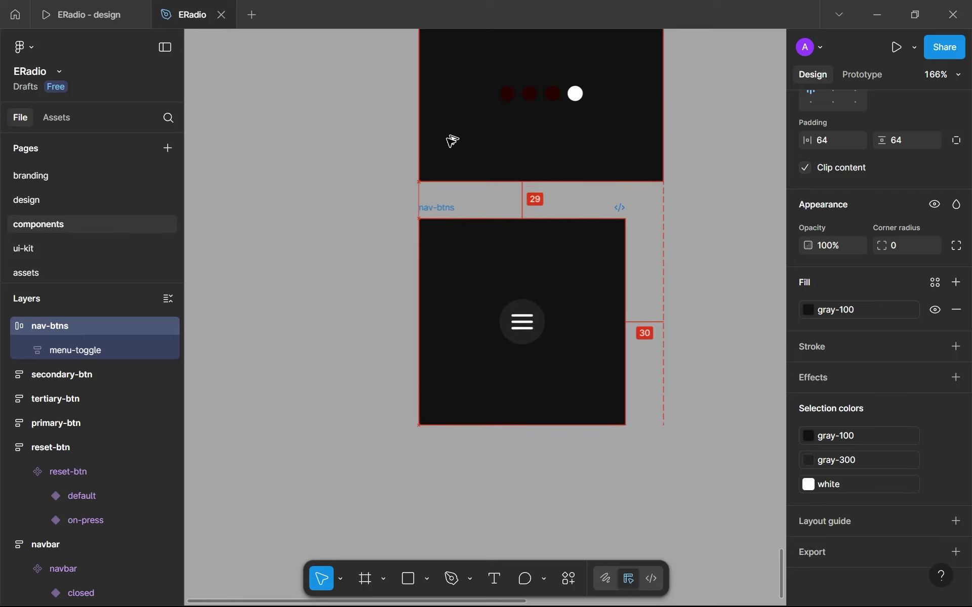
Step: Turn the menu toggle inside the nav-btns frame into a component
scroll(521, 323, "up", 5)
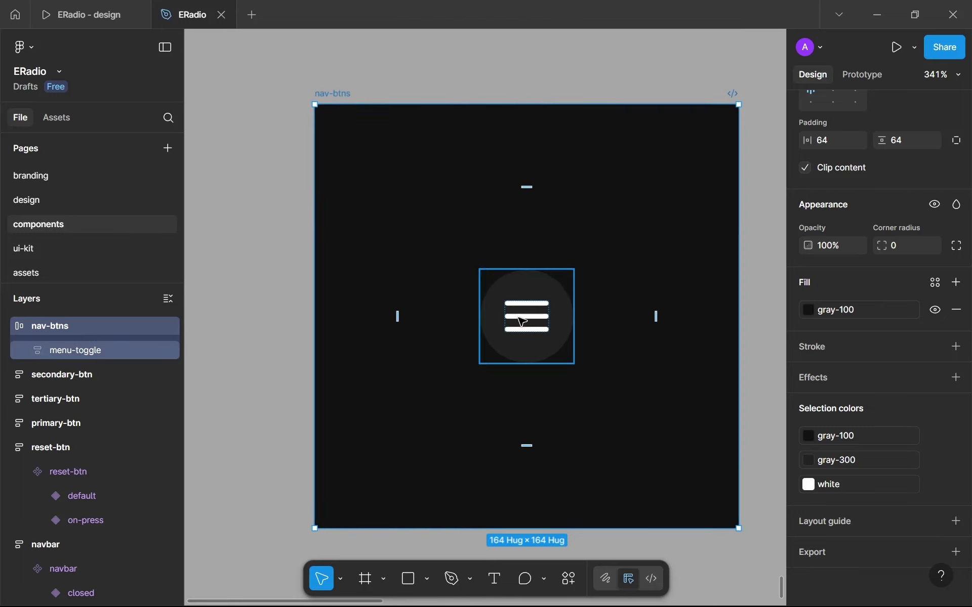
left_click(521, 322)
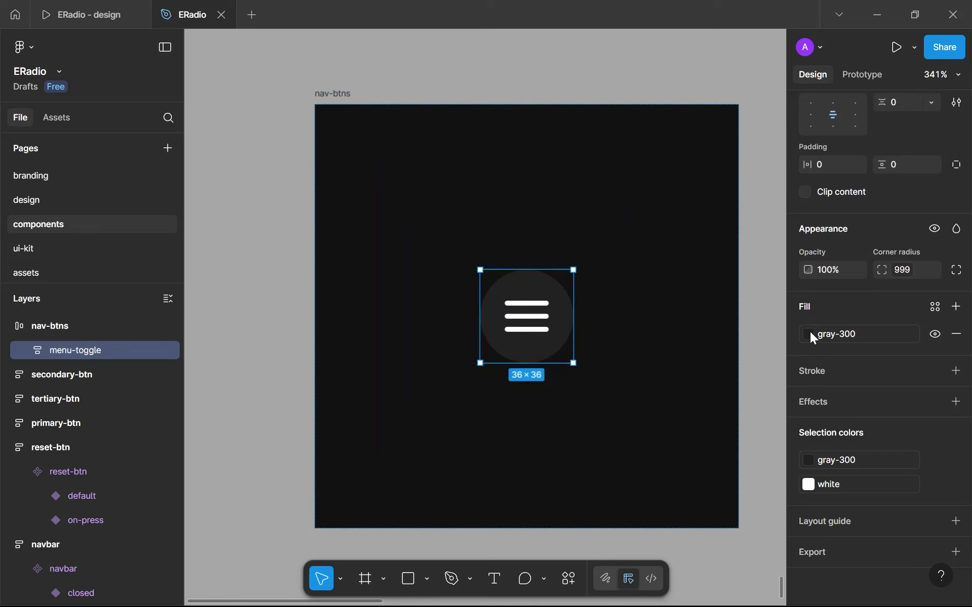
scroll(807, 338, "up", 2)
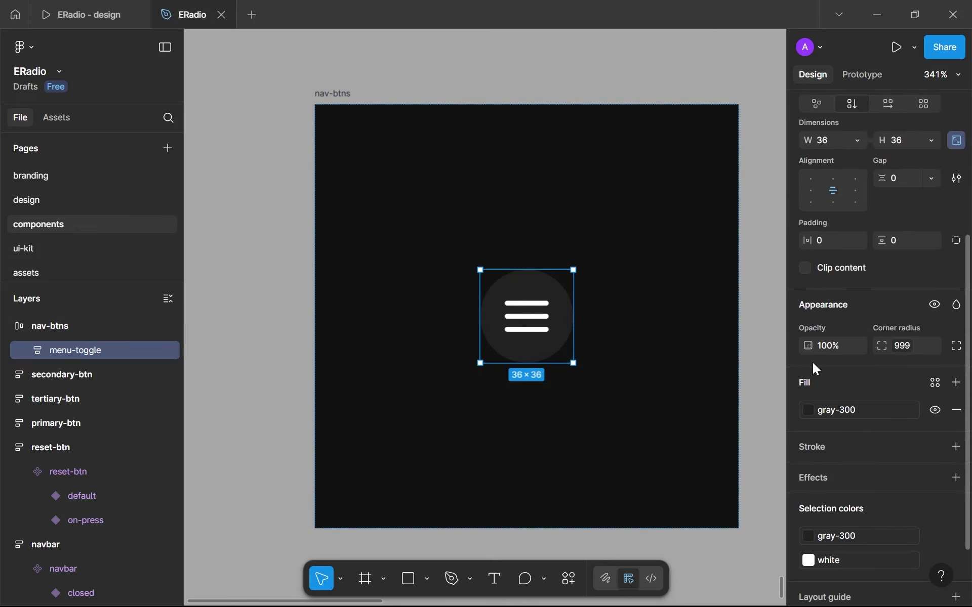
scroll(812, 362, "up", 5)
left_click(900, 116)
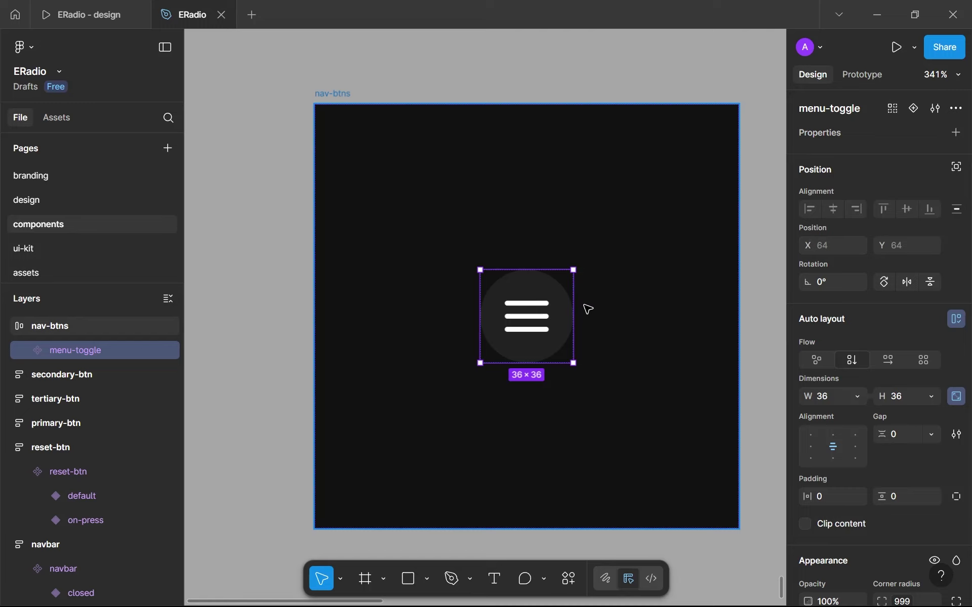
Step: Rename the nav-btns frame as menu-toggle
scroll(589, 286, "down", 5)
scroll(575, 215, "up", 10)
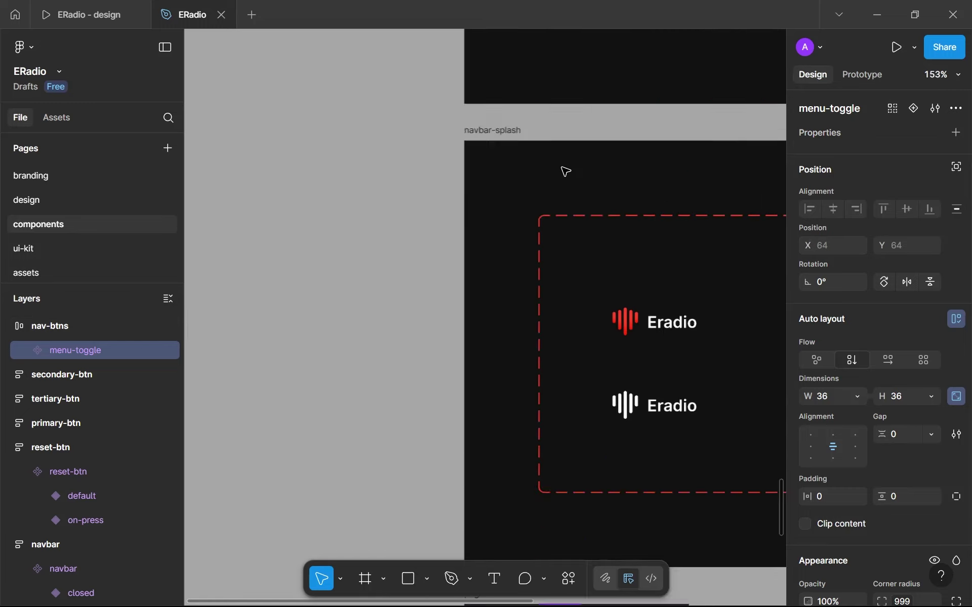
scroll(564, 171, "down", 4)
scroll(567, 187, "down", 3)
scroll(597, 233, "up", 1)
scroll(598, 328, "up", 6)
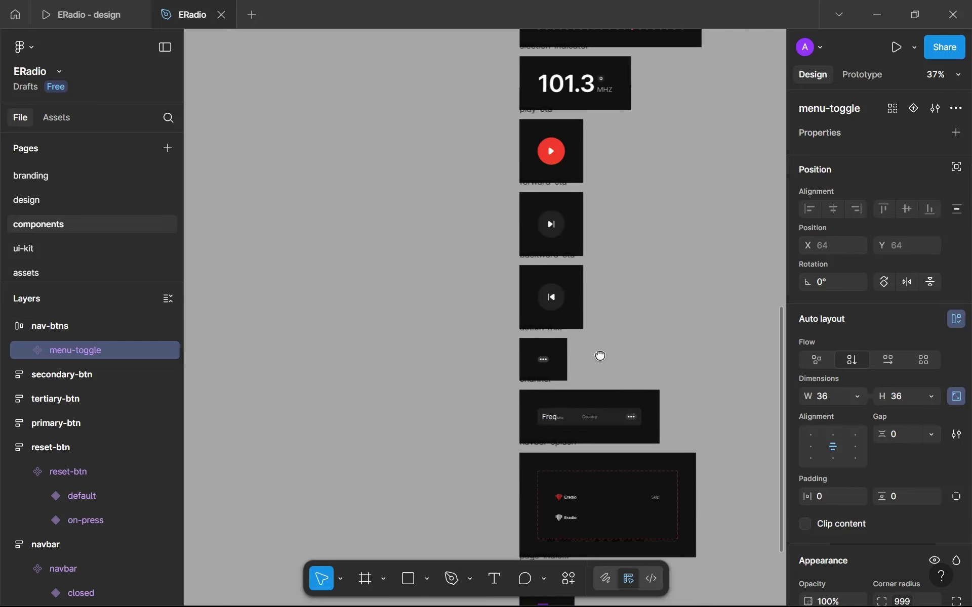
scroll(564, 375, "down", 5)
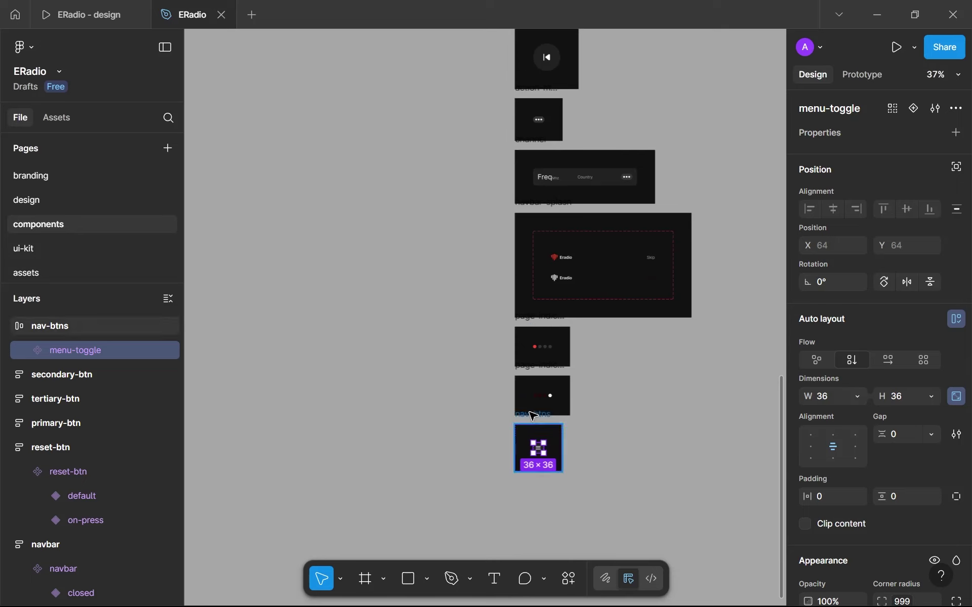
scroll(538, 421, "up", 3)
scroll(529, 430, "up", 1)
double_click(521, 429)
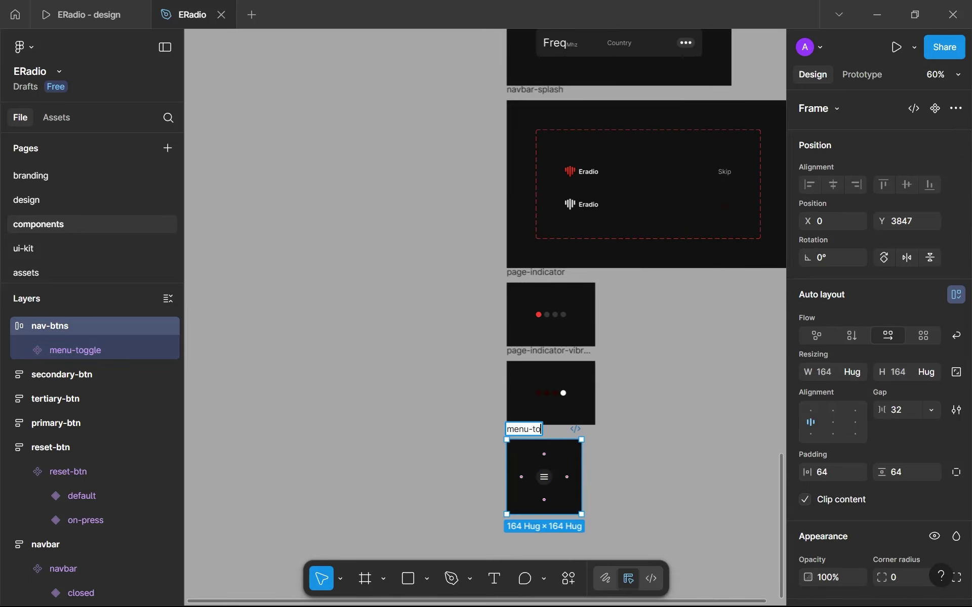
type("menu-toggle")
key("Return")
Step: Make the hamburger button in the navbar's closed variant an instance of a menu-toggle component
scroll(597, 165, "down", 3)
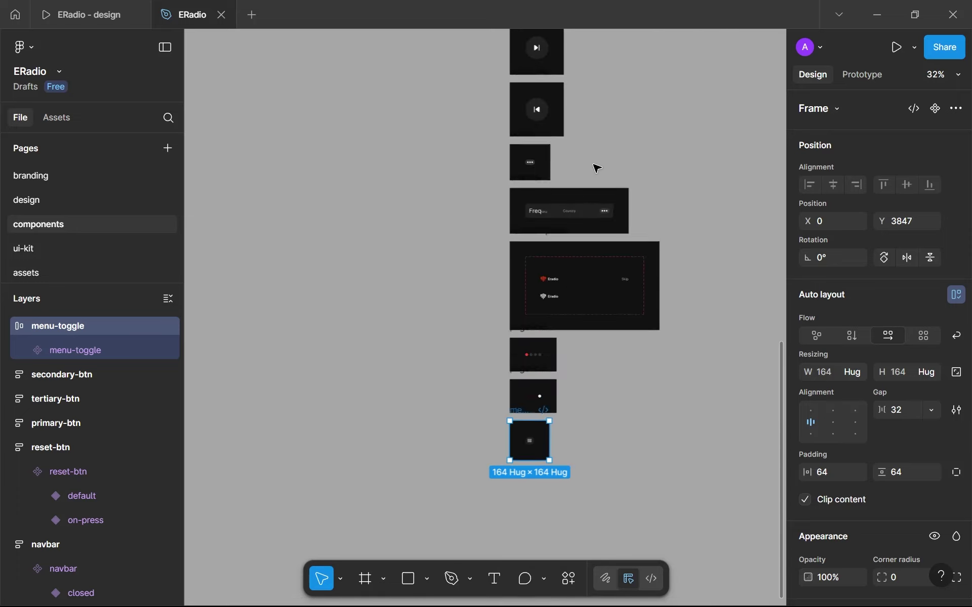
scroll(592, 233, "up", 5)
scroll(592, 232, "up", 5)
scroll(655, 388, "up", 10)
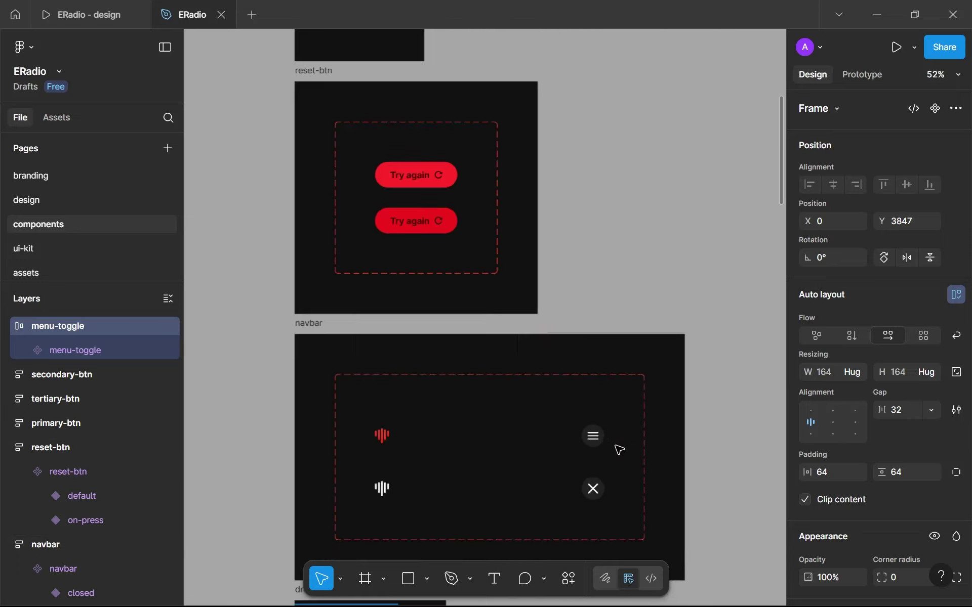
left_click(591, 440)
left_click(591, 440)
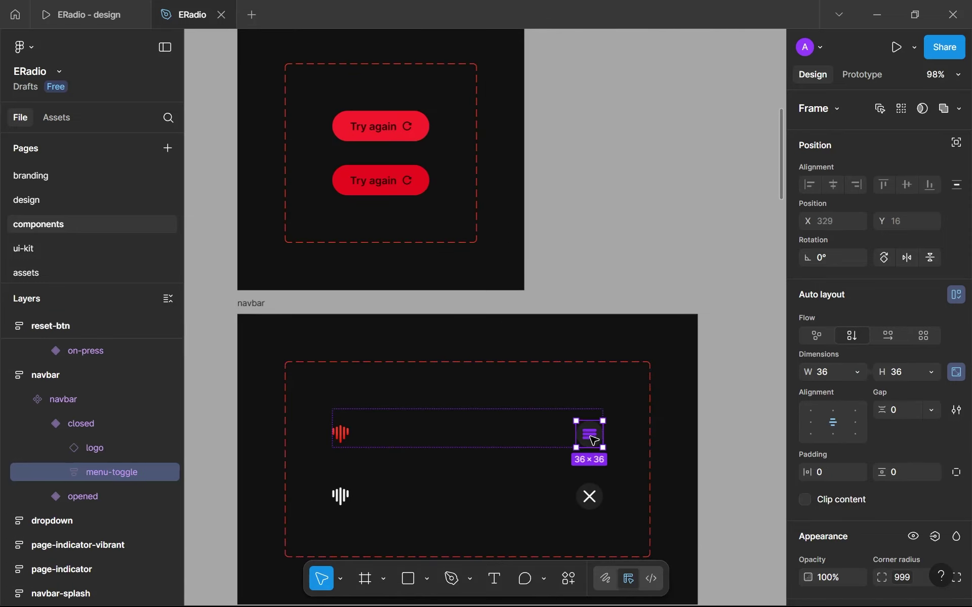
key("ctrl+alt+k")
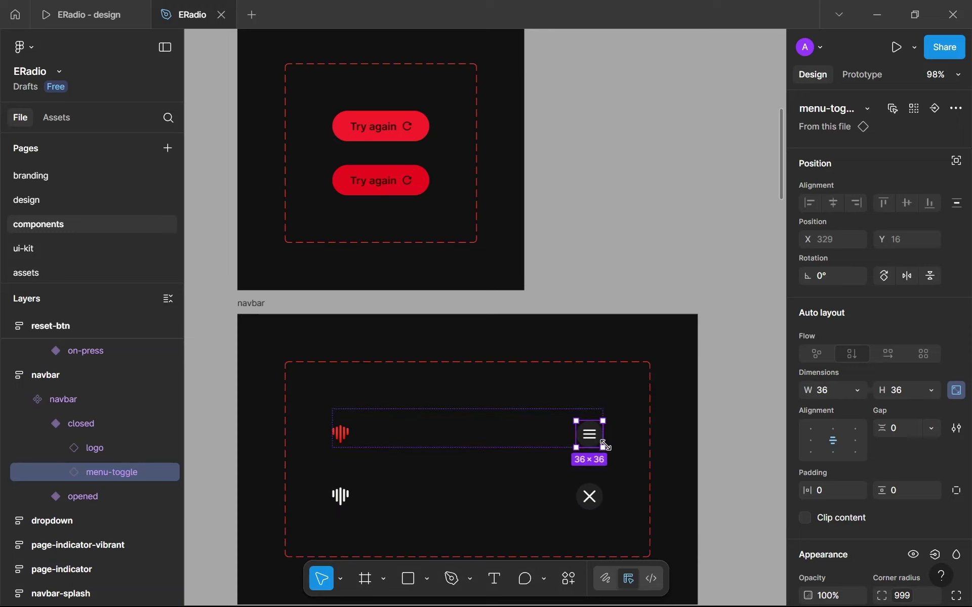
Step: Add a second variant to the menu-toggle component inside the menu-toggle frame
scroll(591, 440, "down", 5)
scroll(583, 435, "down", 5)
scroll(560, 427, "down", 2)
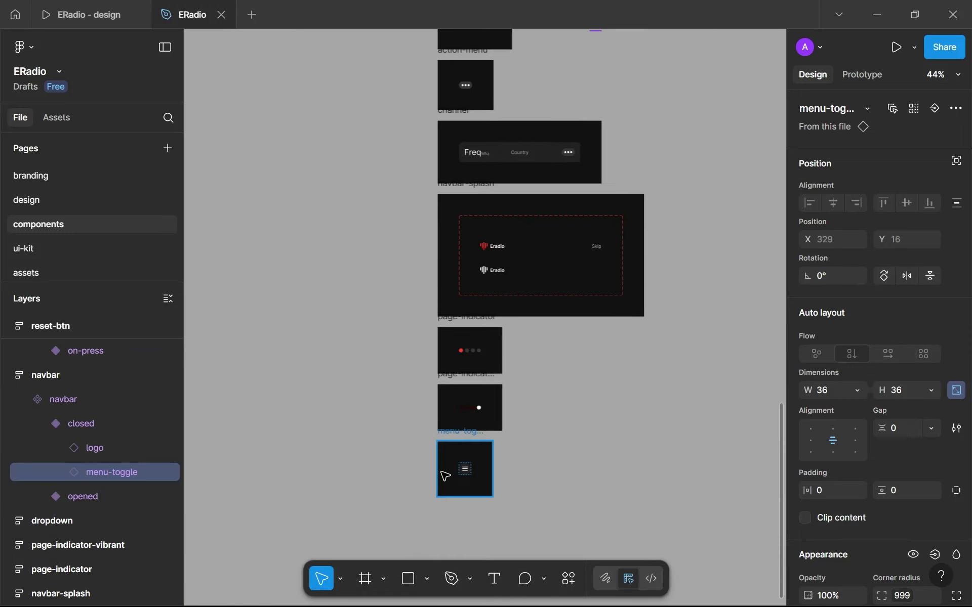
scroll(525, 487, "up", 6)
left_click(463, 448)
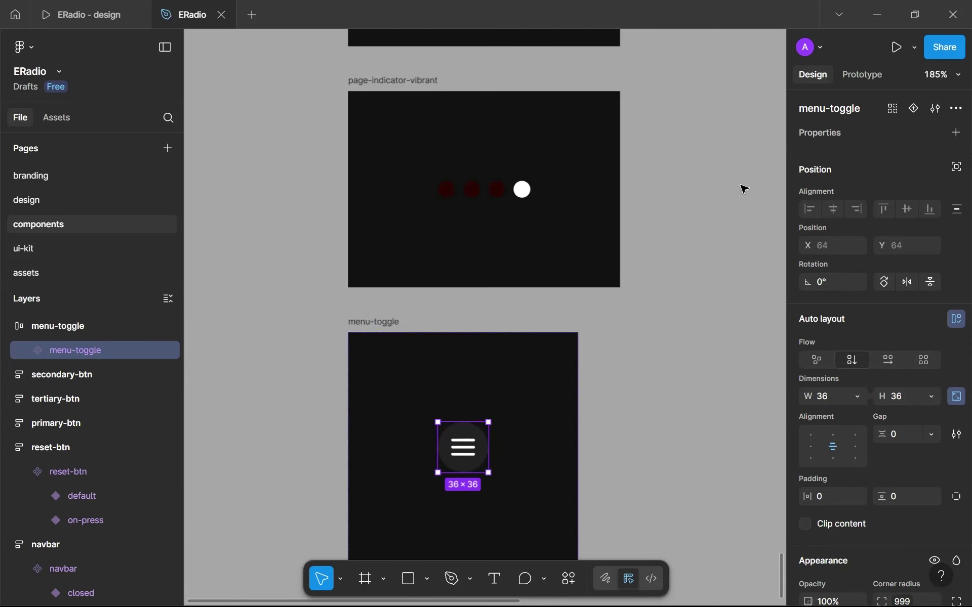
left_click(913, 108)
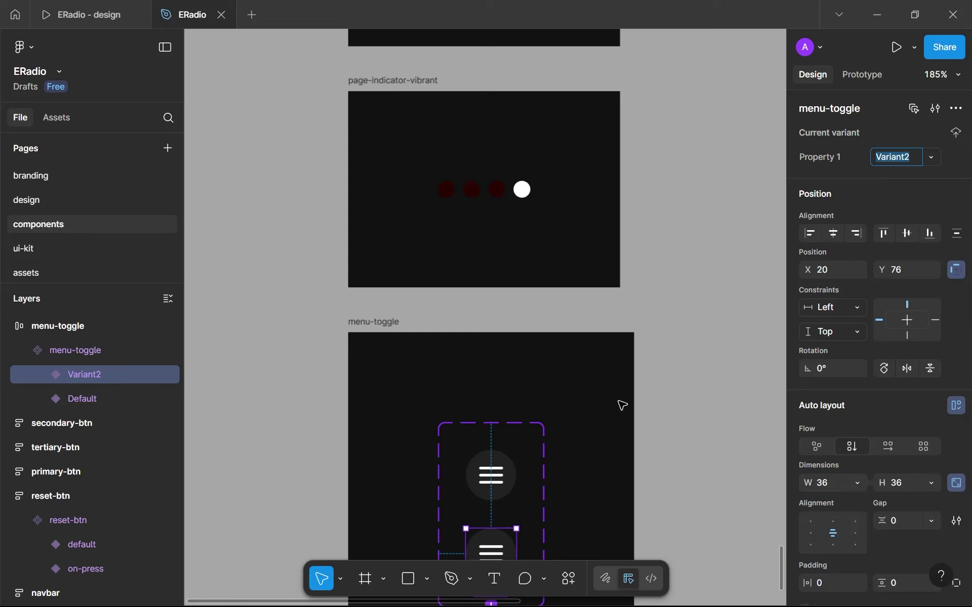
Step: Name the upper menu-toggle variant default and the lower one on-press
left_click(506, 473)
scroll(582, 395, "down", 5)
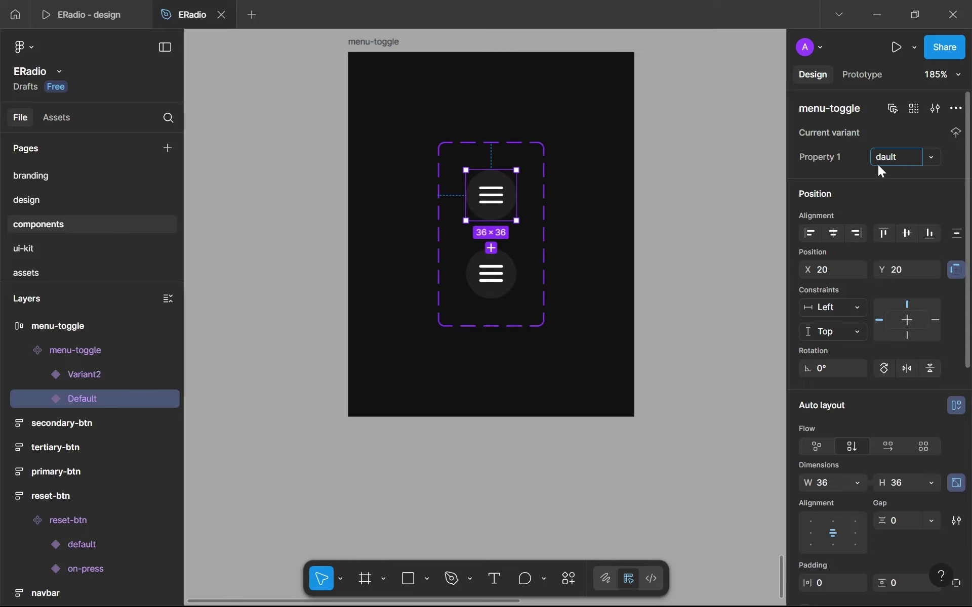
key("Return")
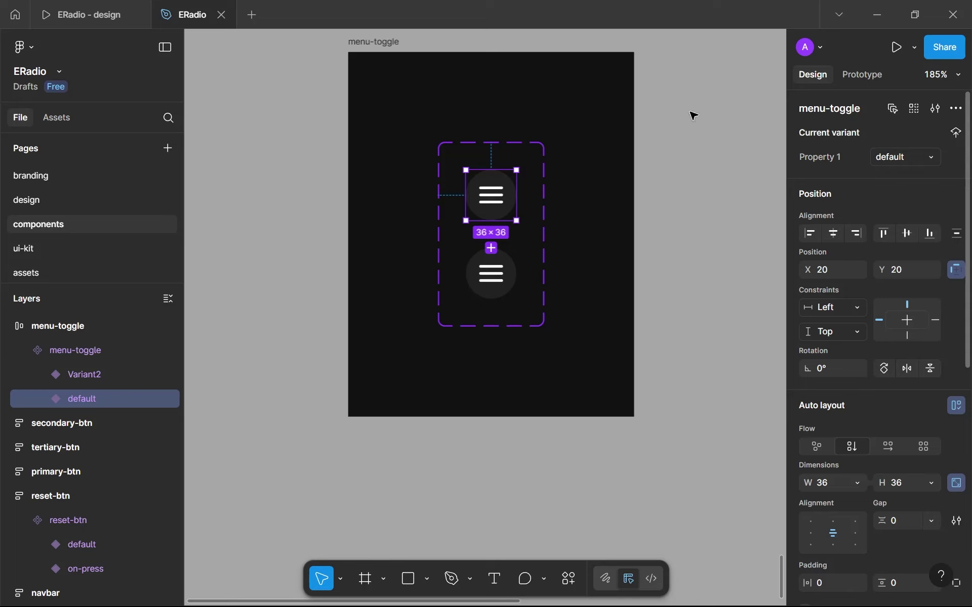
left_click(500, 273)
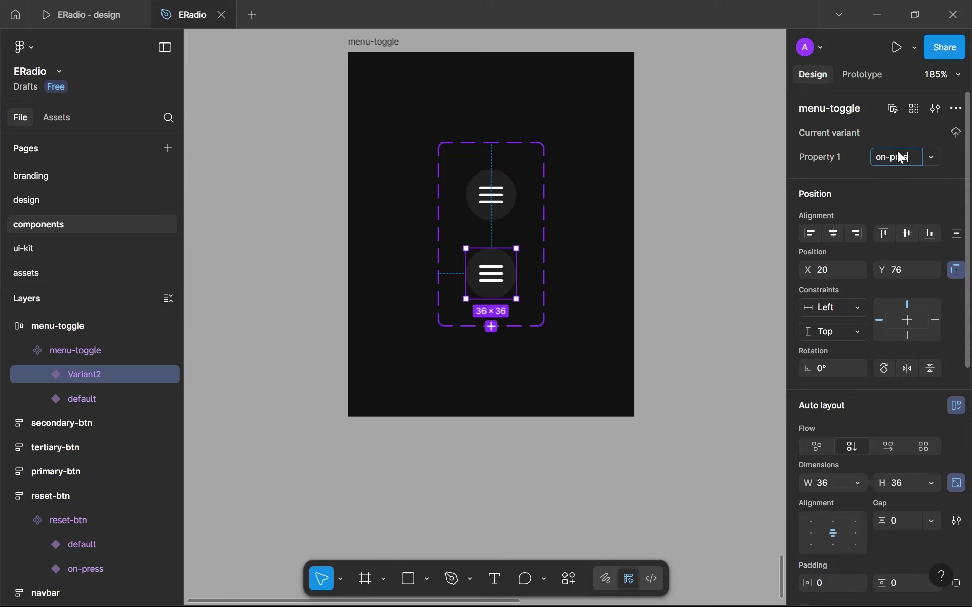
left_click(497, 198)
left_click(511, 268)
Step: Detach the gray-300 variable from the on-press variant's fill
scroll(873, 408, "down", 5)
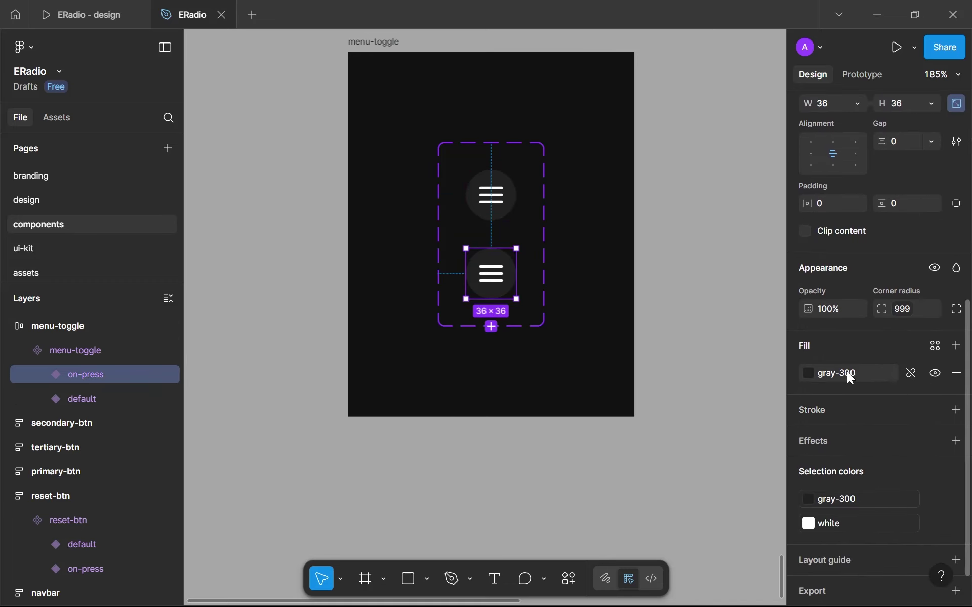
mouse_move(850, 379)
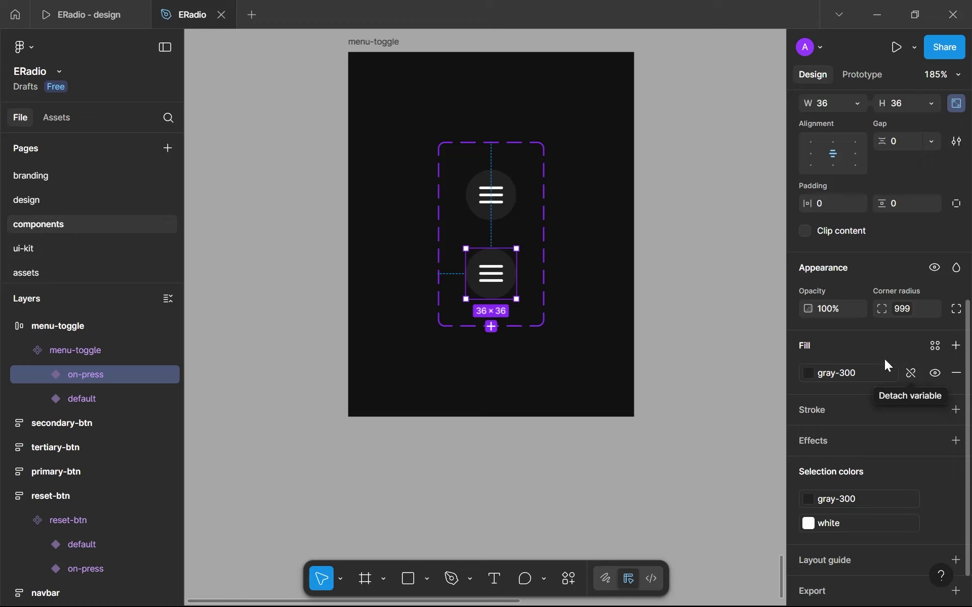
scroll(505, 247, "up", 5)
scroll(514, 247, "down", 4)
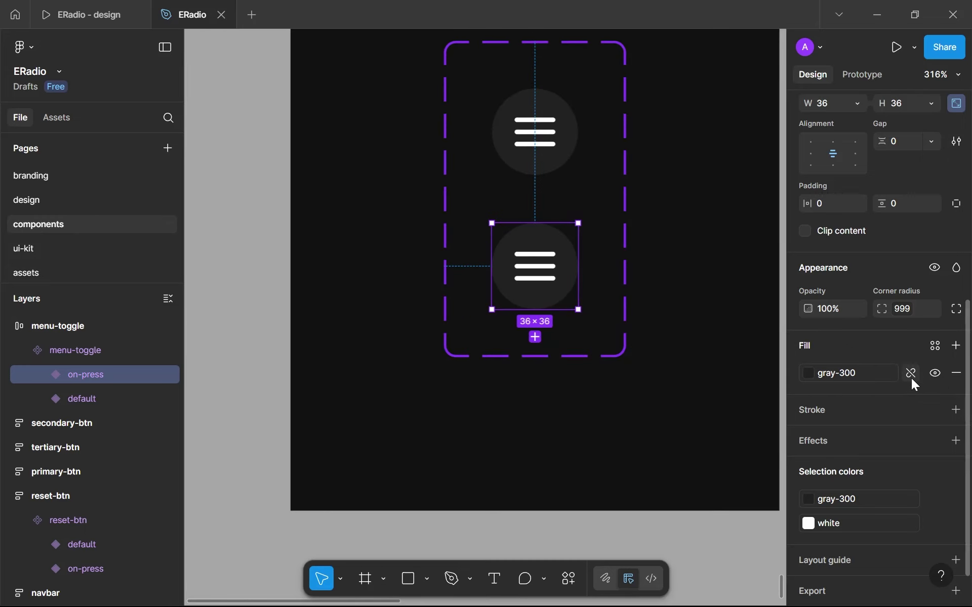
left_click(911, 378)
Step: Try several dark gray shades on the on-press variant's fill and settle on 2C2C2C
left_click(808, 374)
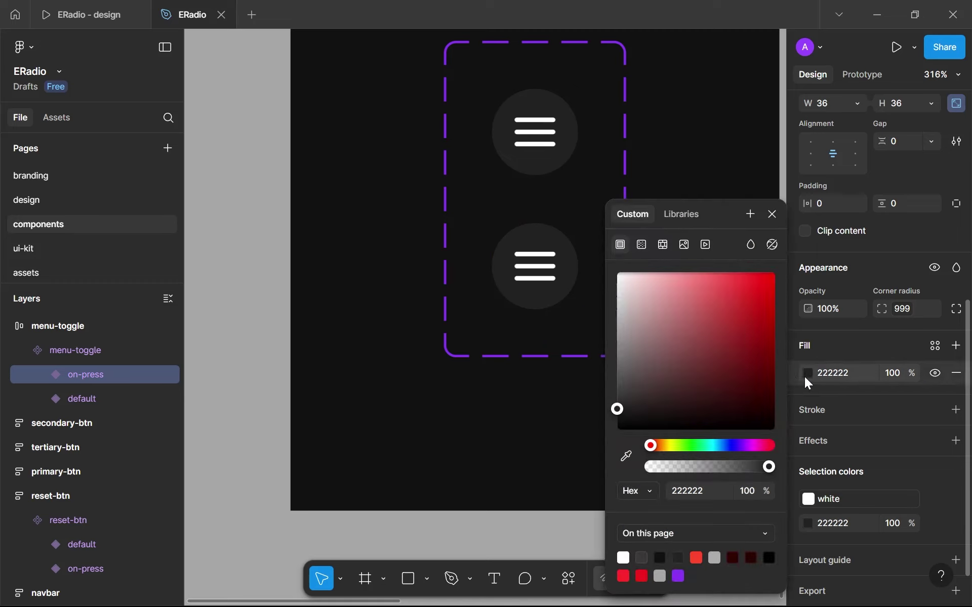
left_click(832, 374)
type("242424")
key("Return")
type("2C2C2C")
key("Return")
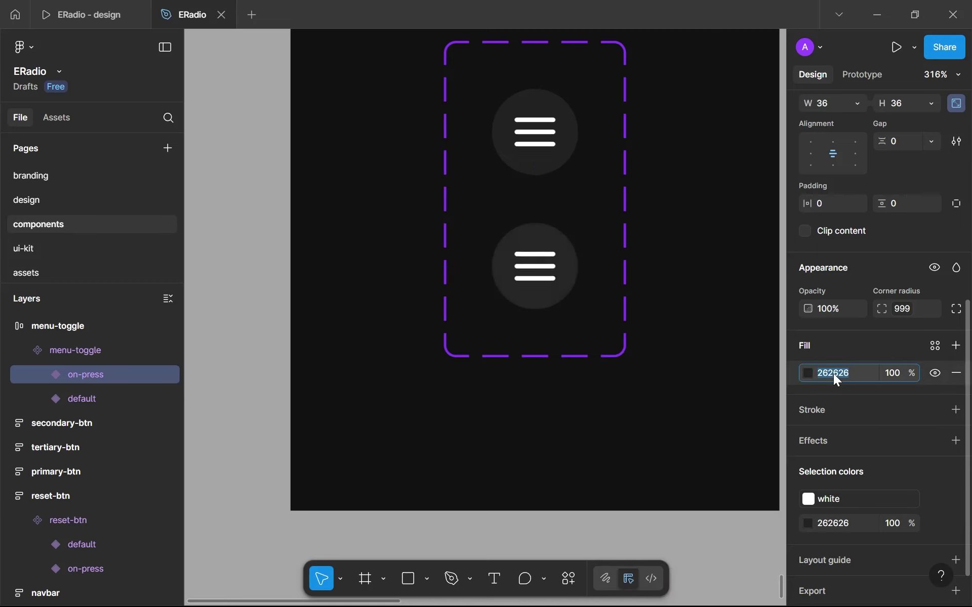
type("2D2D2D")
key("Return")
type("2B2B2B")
key("Return")
type("2A2A2A")
key("Return")
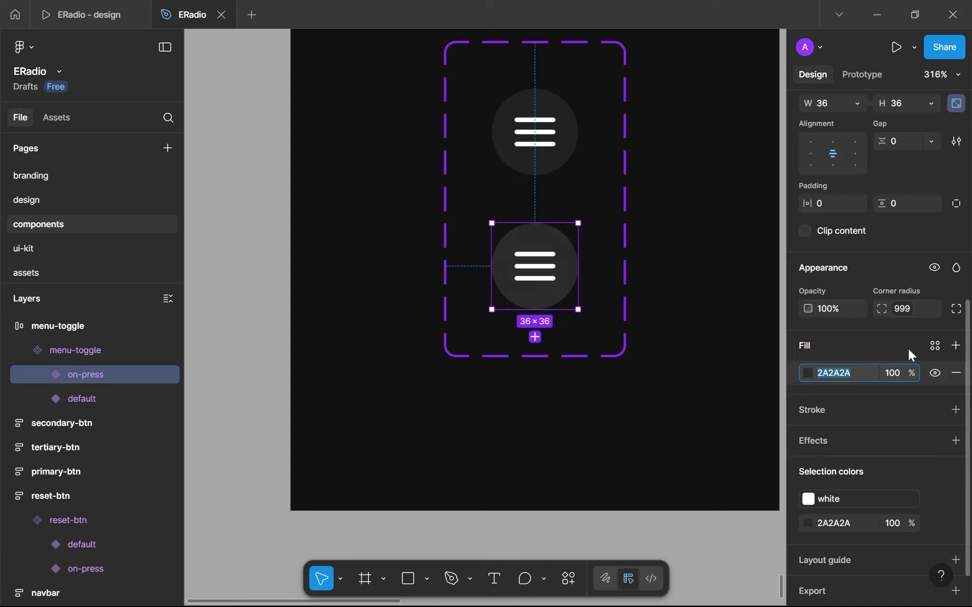
type("2C2C2C")
key("Return")
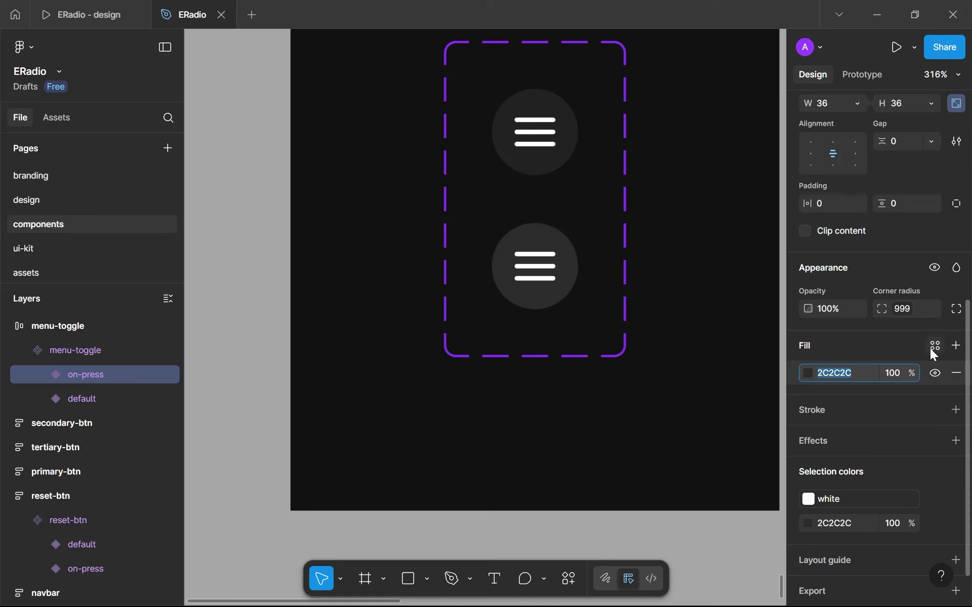
Step: Create a color variable named gray-350 from the on-press variant's 2C2C2C fill
left_click(934, 346)
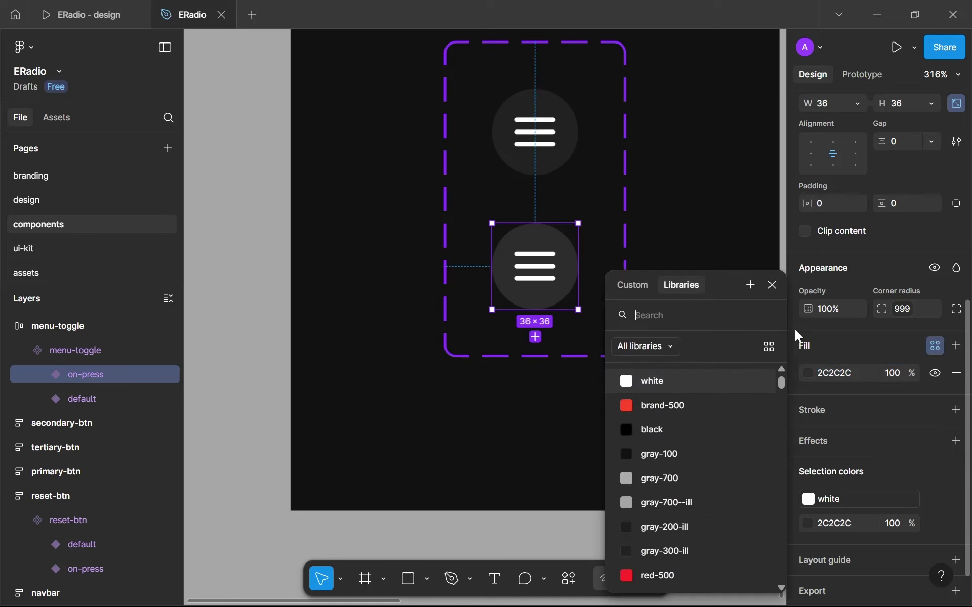
left_click(750, 285)
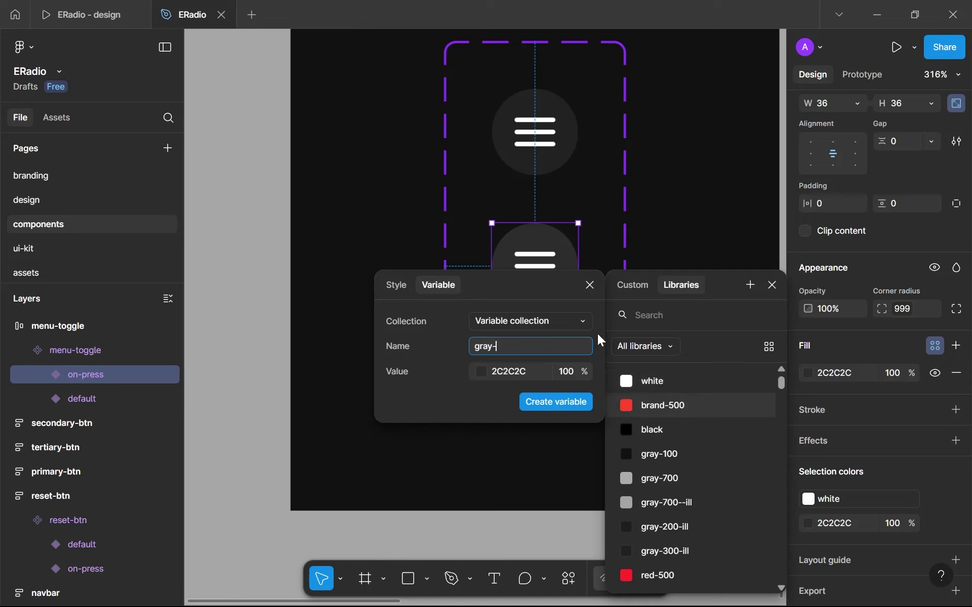
scroll(642, 393, "down", 3)
scroll(638, 405, "up", 3)
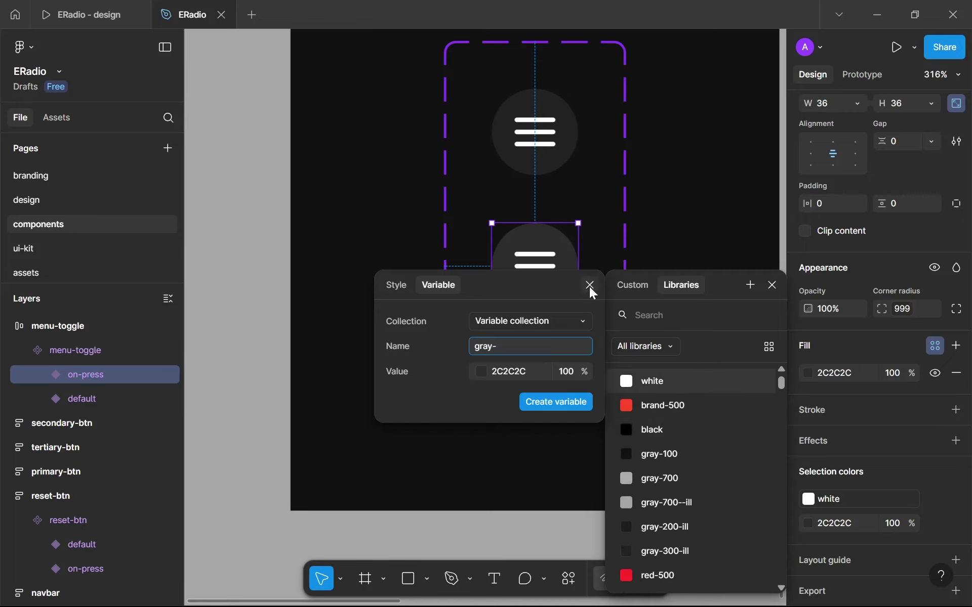
type("350")
key("Return")
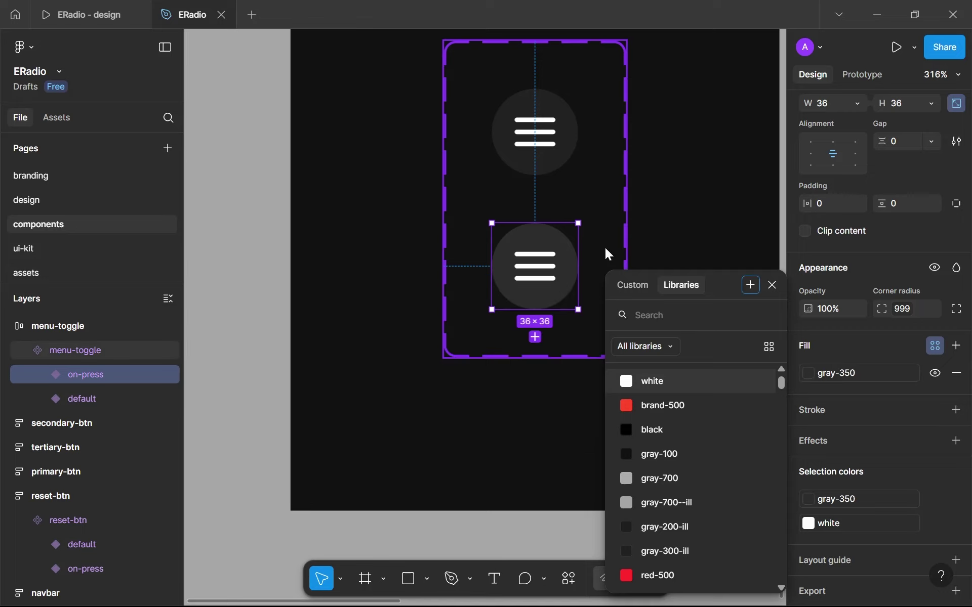
Step: Change the menu-toggle component set's purple dashed stroke to the brand-500 library color
left_click(547, 162)
left_click(538, 278)
left_click(560, 163)
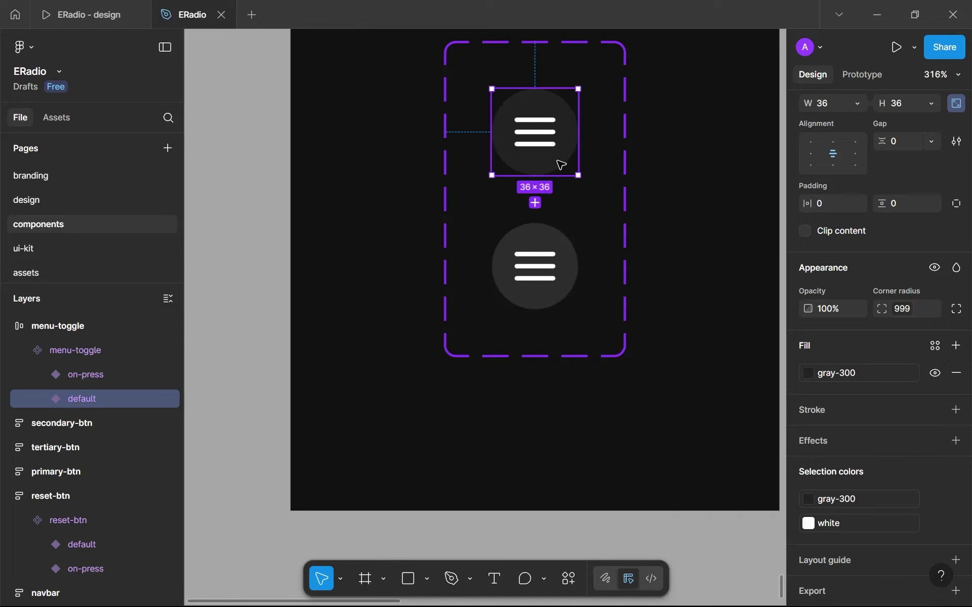
left_click(609, 182)
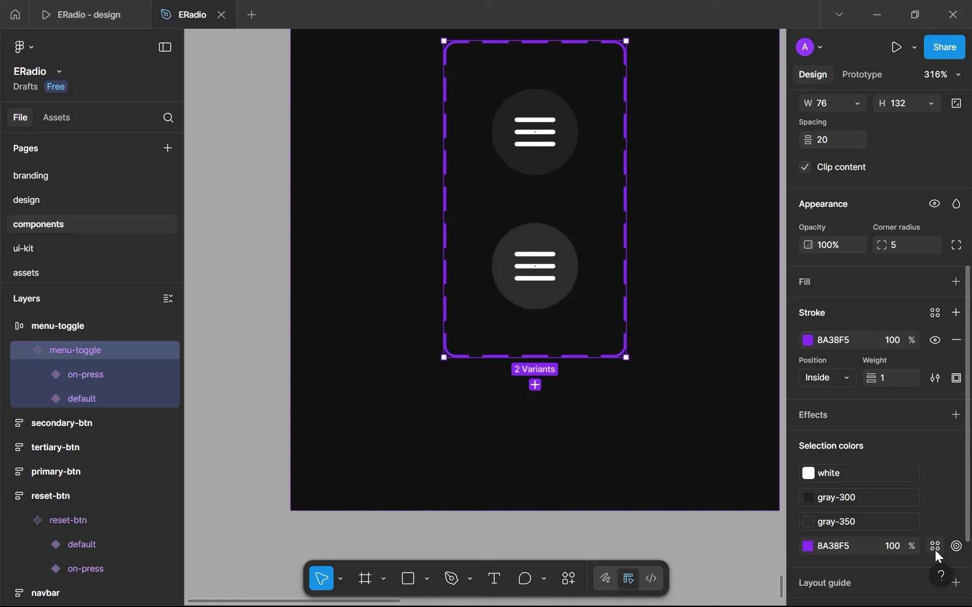
left_click(935, 547)
left_click(661, 405)
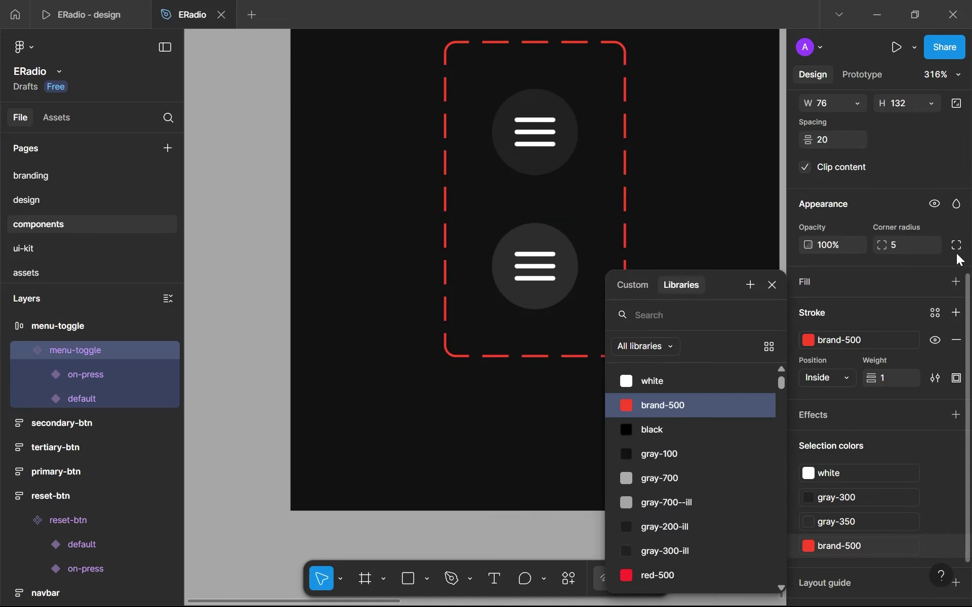
Step: Apply auto layout to the menu-toggle component set with a gap of 32 and horizontal and vertical padding of 64
scroll(960, 137, "up", 2)
left_click(957, 104)
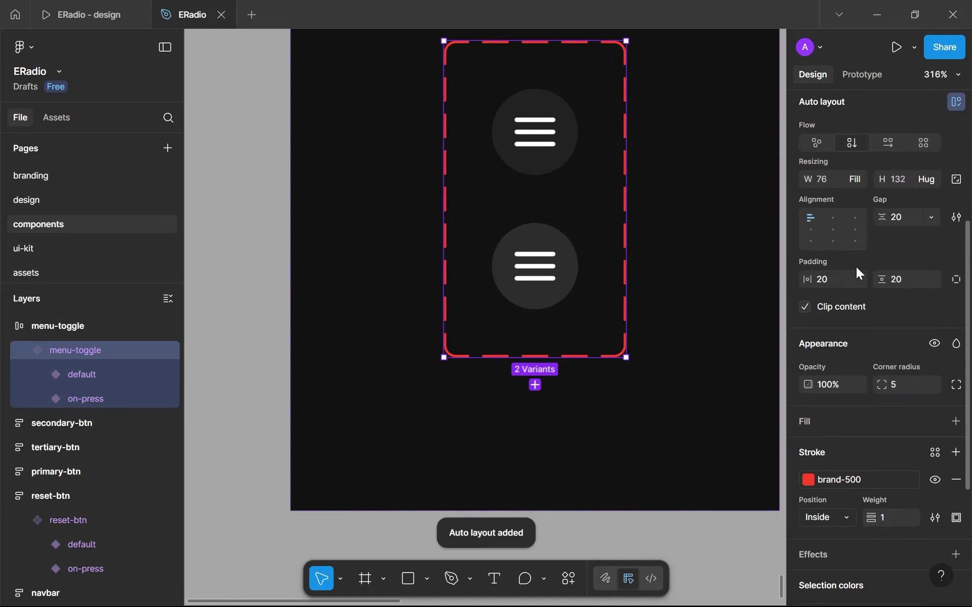
type("32")
left_click(836, 279)
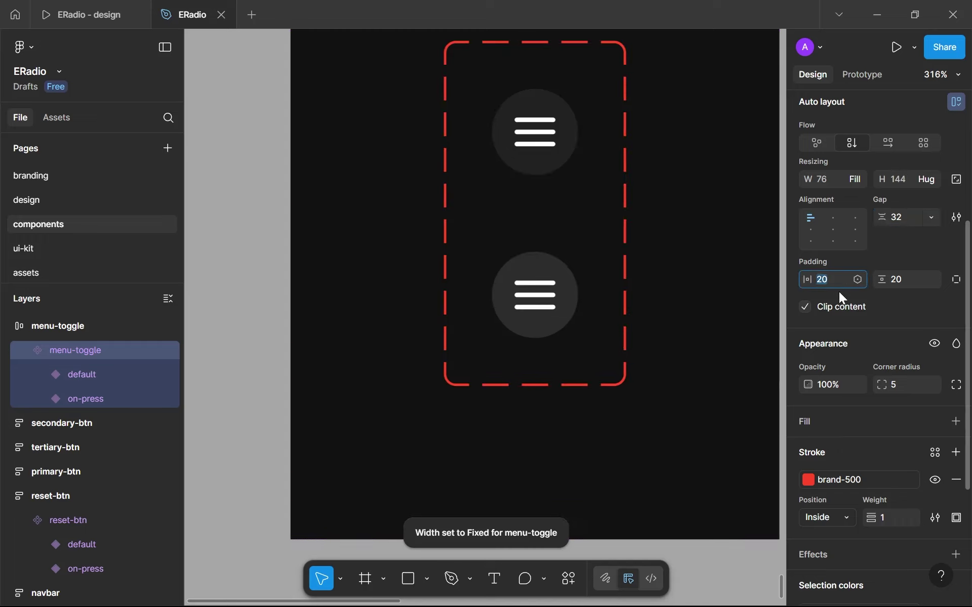
left_click(915, 280)
type("64")
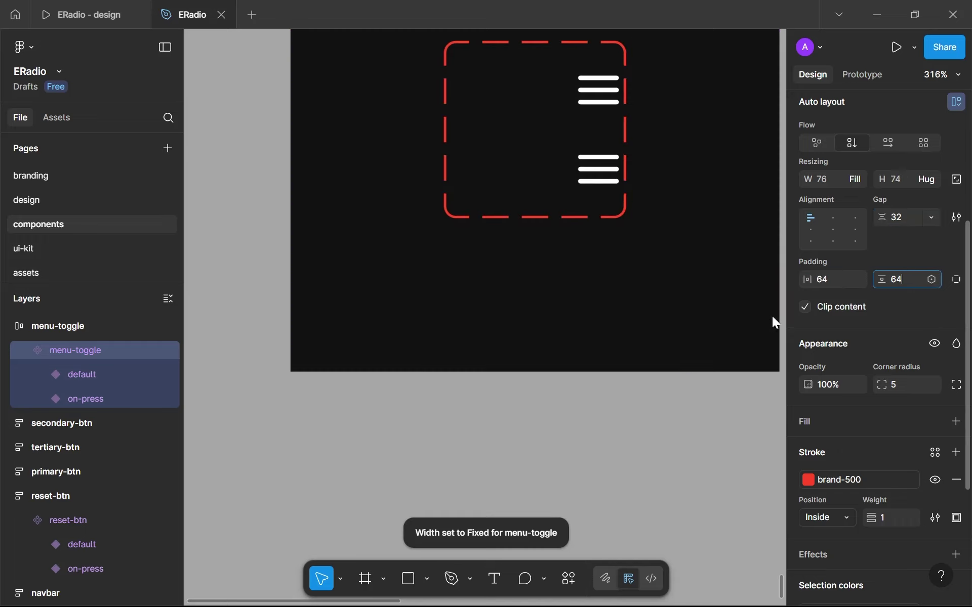
Step: Set the width of the menu-toggle component set and its surrounding menu-toggle frame to hug contents
left_click(858, 180)
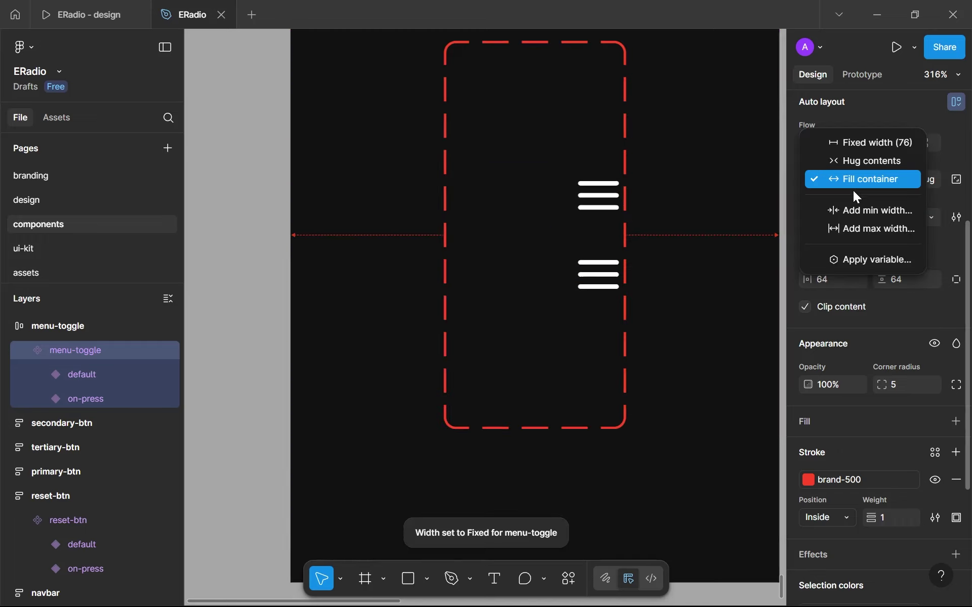
left_click(859, 161)
scroll(560, 243, "down", 5)
scroll(575, 254, "up", 1)
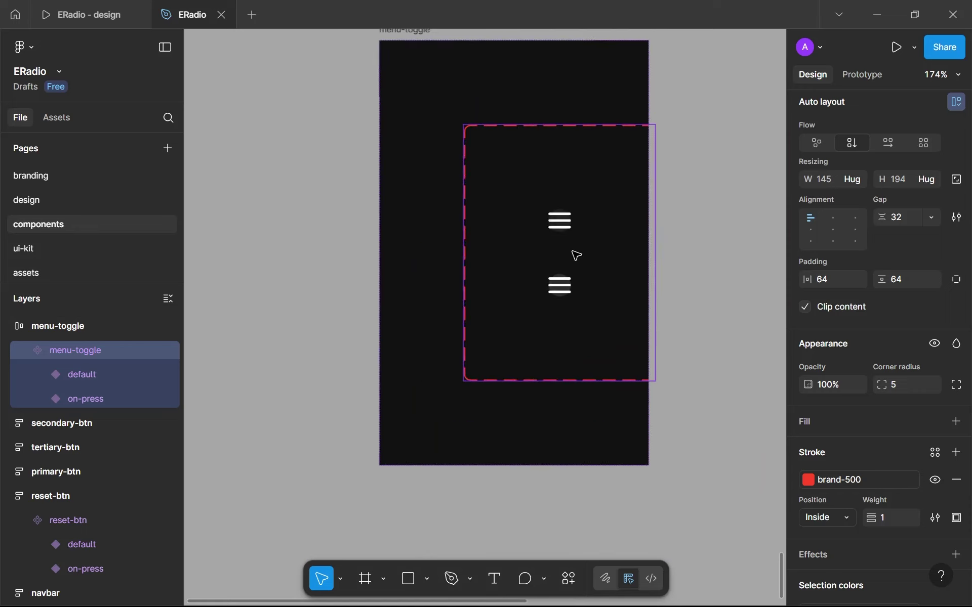
left_click(481, 83)
left_click(856, 181)
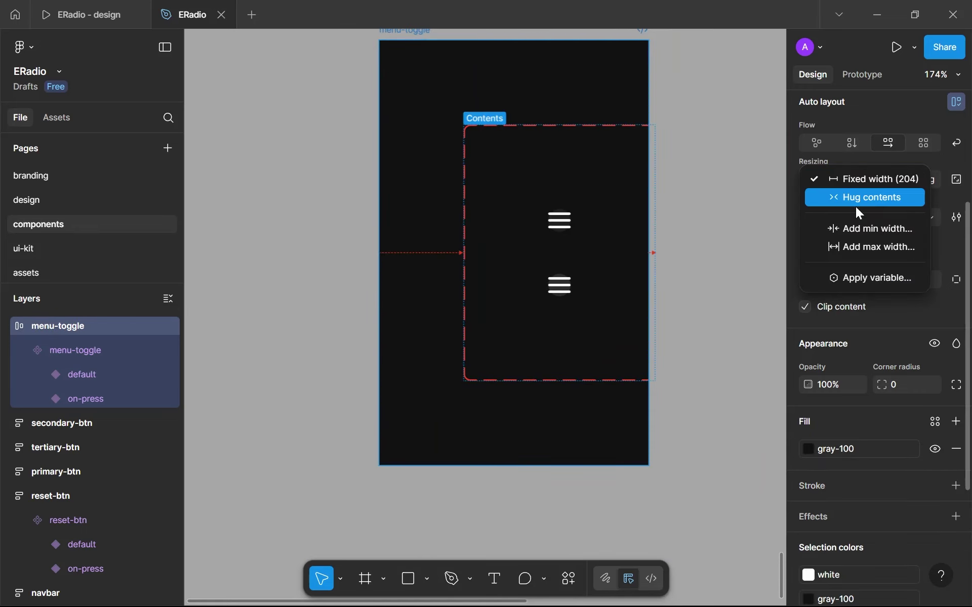
left_click(866, 198)
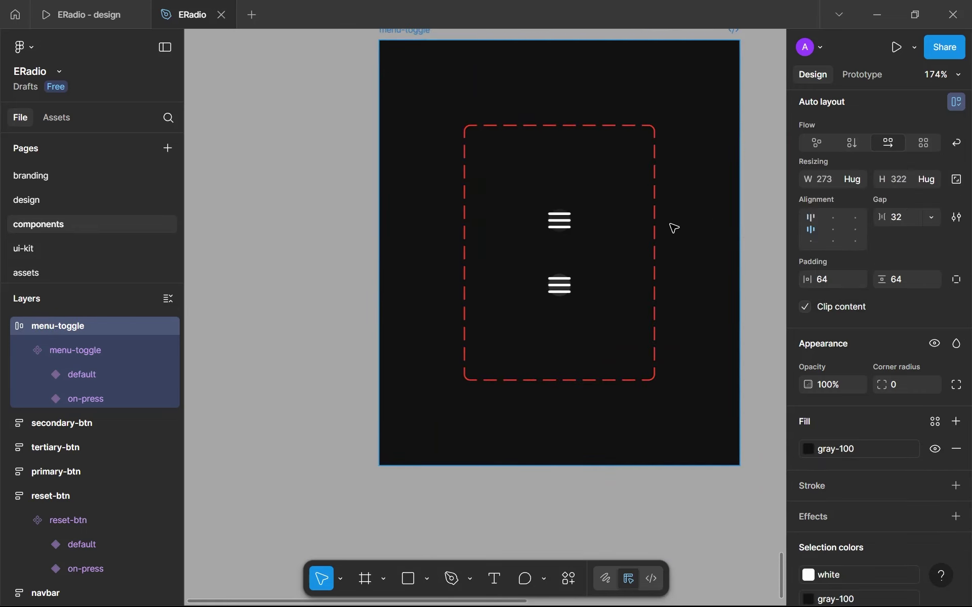
Step: Set the default variant's width and height to hug contents
scroll(673, 226, "up", 6)
double_click(528, 168)
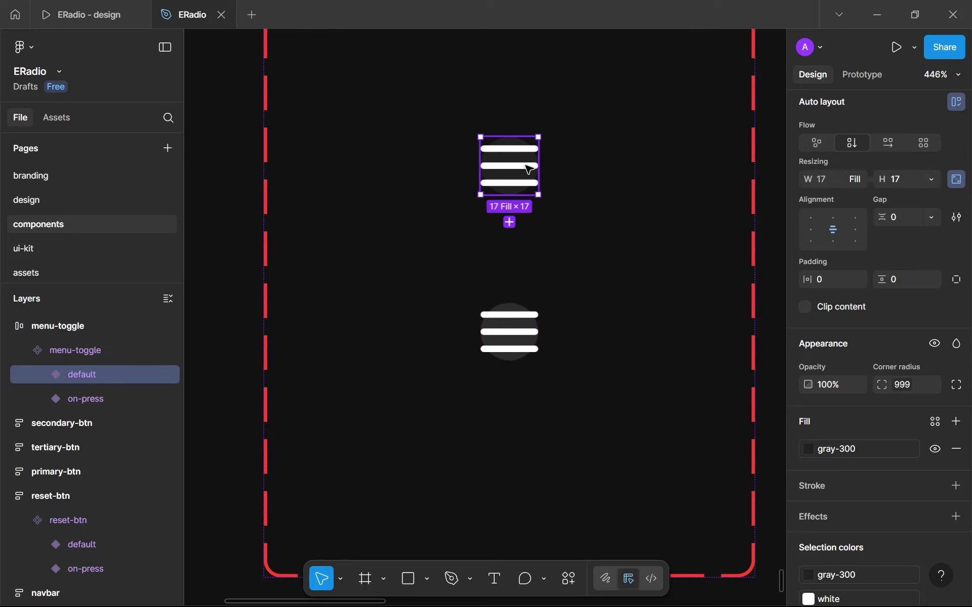
left_click(853, 179)
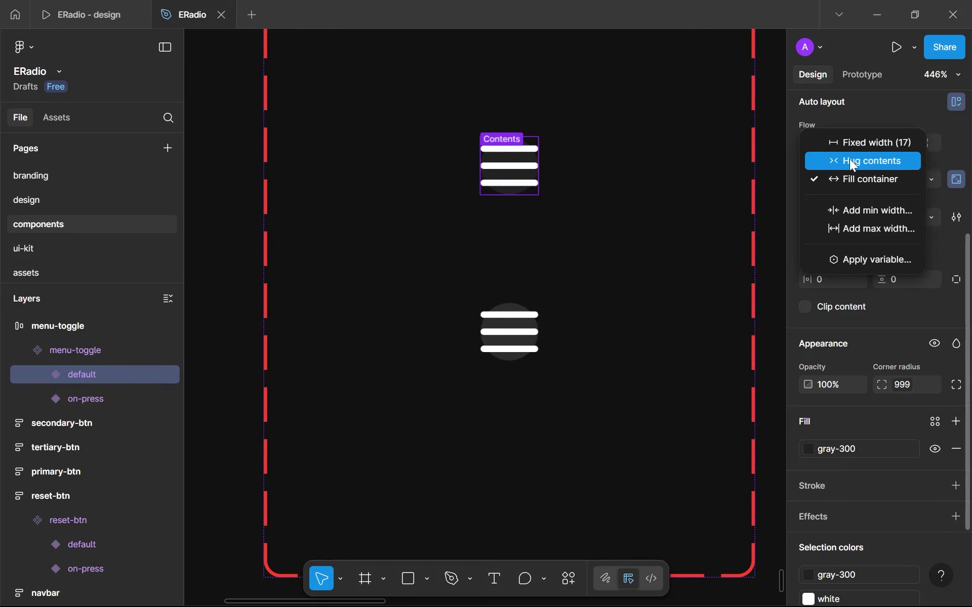
left_click(849, 159)
left_click(930, 178)
left_click(917, 196)
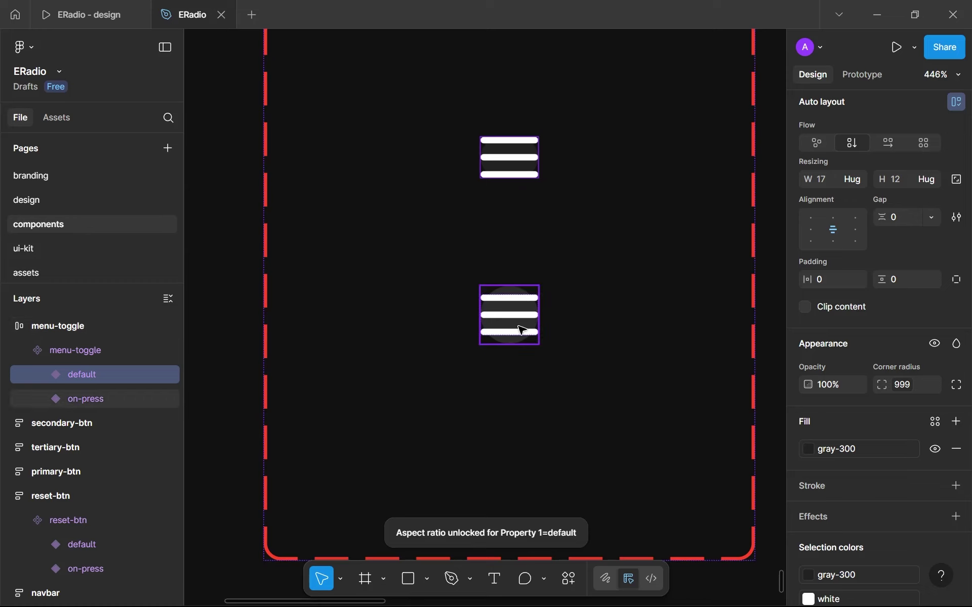
Step: Set the on-press variant's width and height to hug contents
left_click(522, 330)
left_click(858, 180)
left_click(855, 160)
left_click(931, 180)
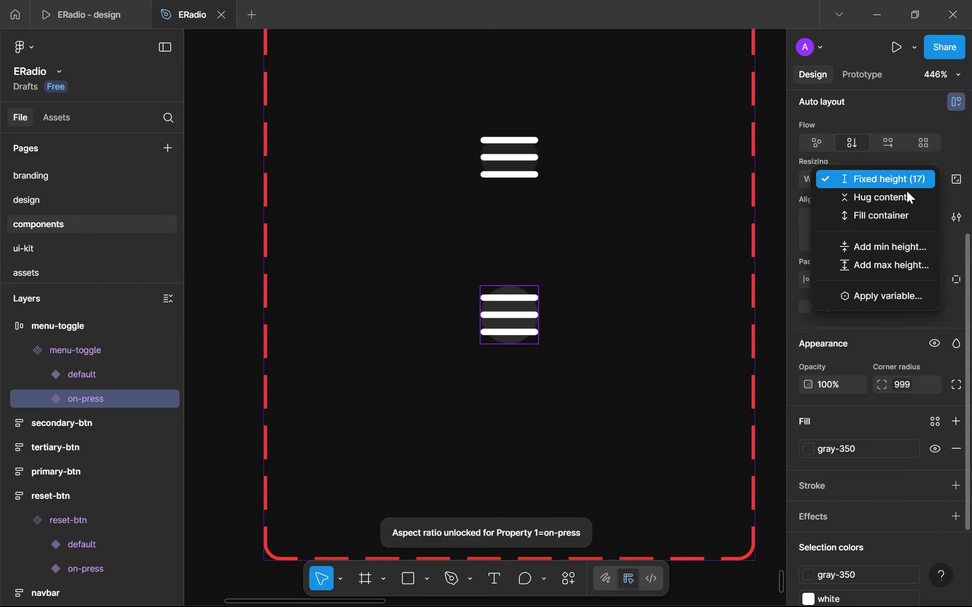
left_click(906, 195)
Step: Resize the default variant of menu-toggle to a fixed width and height of 32
left_click(545, 161)
left_click(531, 156)
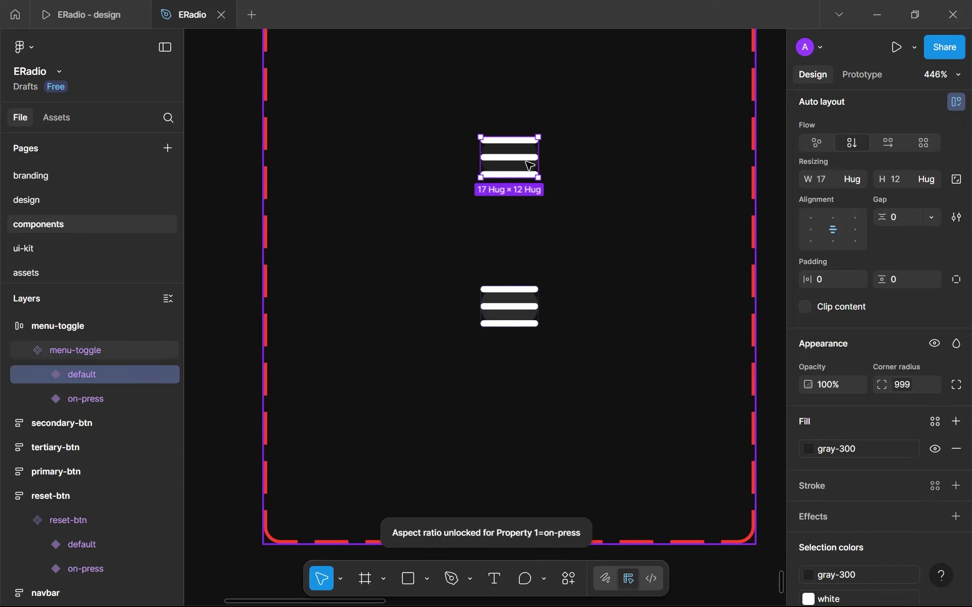
left_click(831, 181)
type("32")
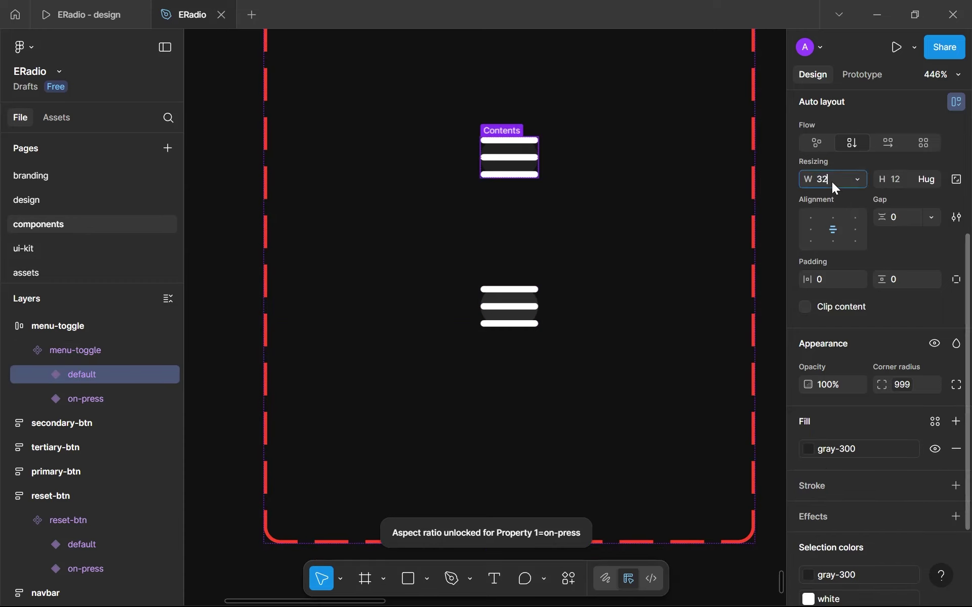
key("Return")
left_click(897, 181)
type("32")
key("Return")
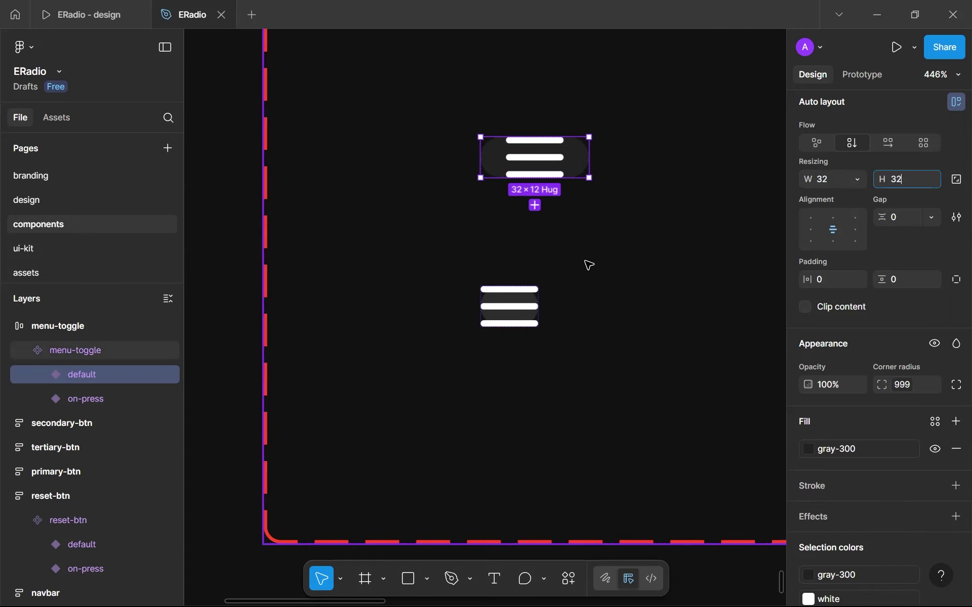
left_click(754, 203)
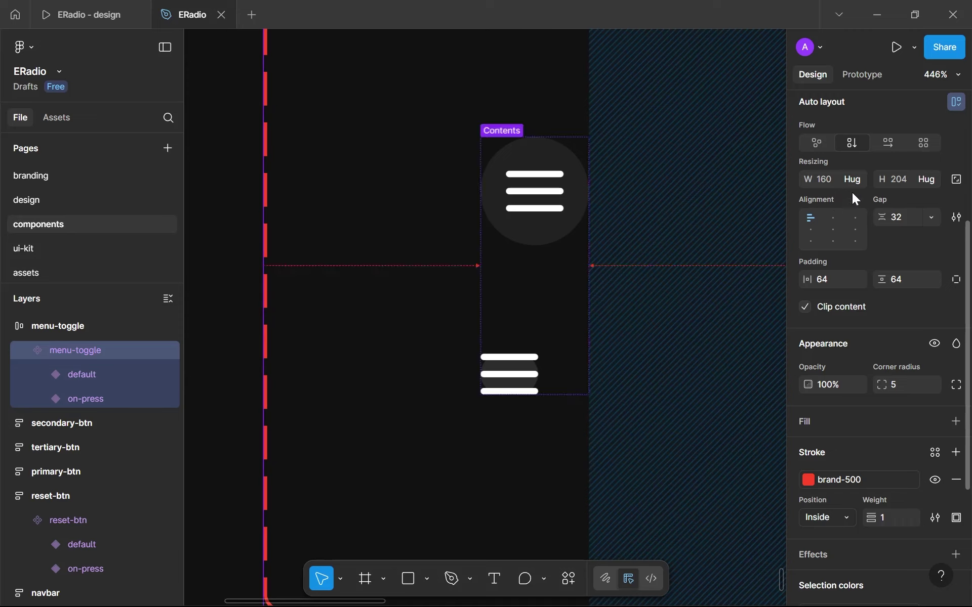
left_click(837, 177)
type("32")
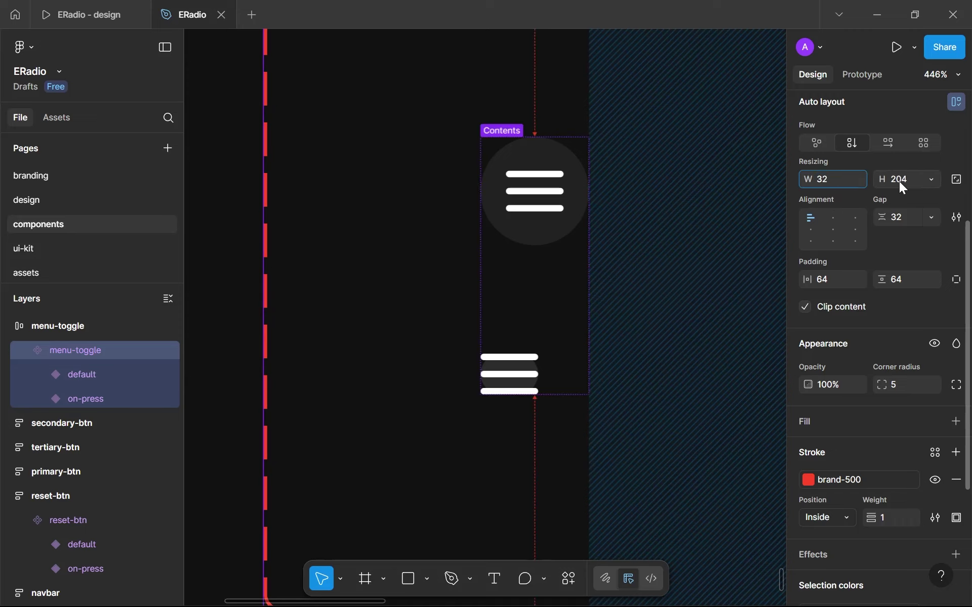
left_click(900, 181)
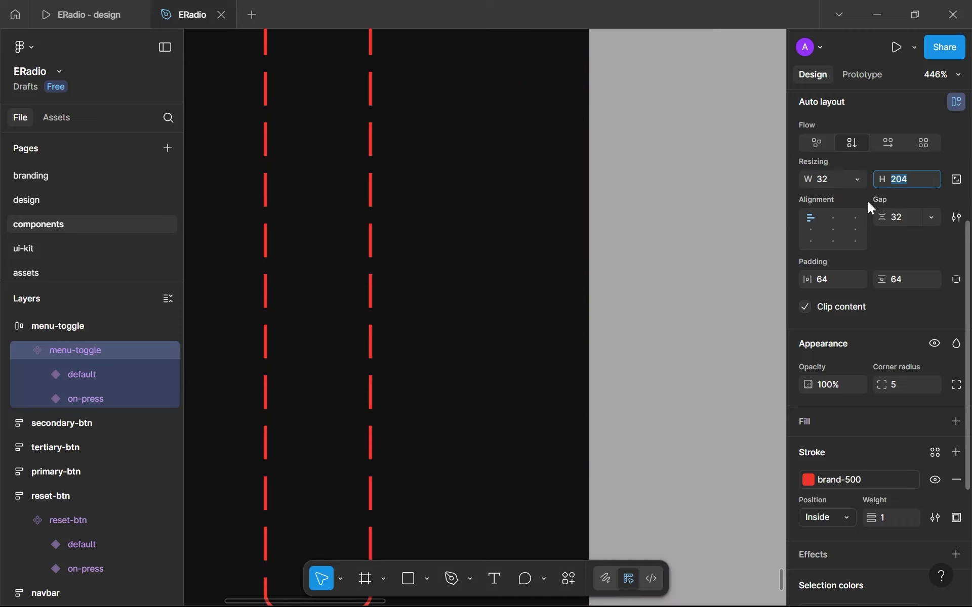
key("ctrl+z")
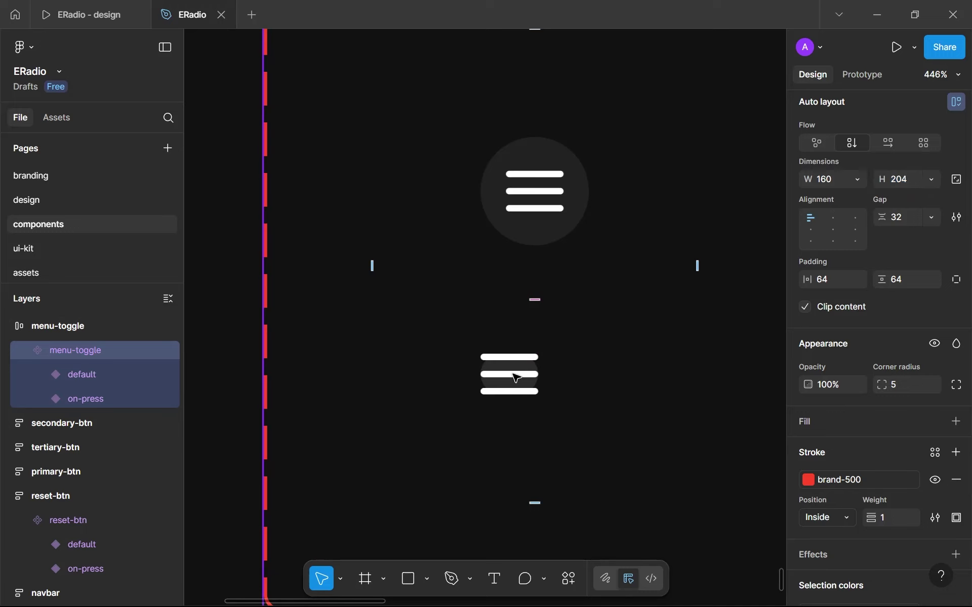
Step: Resize the on-press variant of menu-toggle to a fixed width and height of 32
left_click(515, 377)
left_click(838, 184)
type("32")
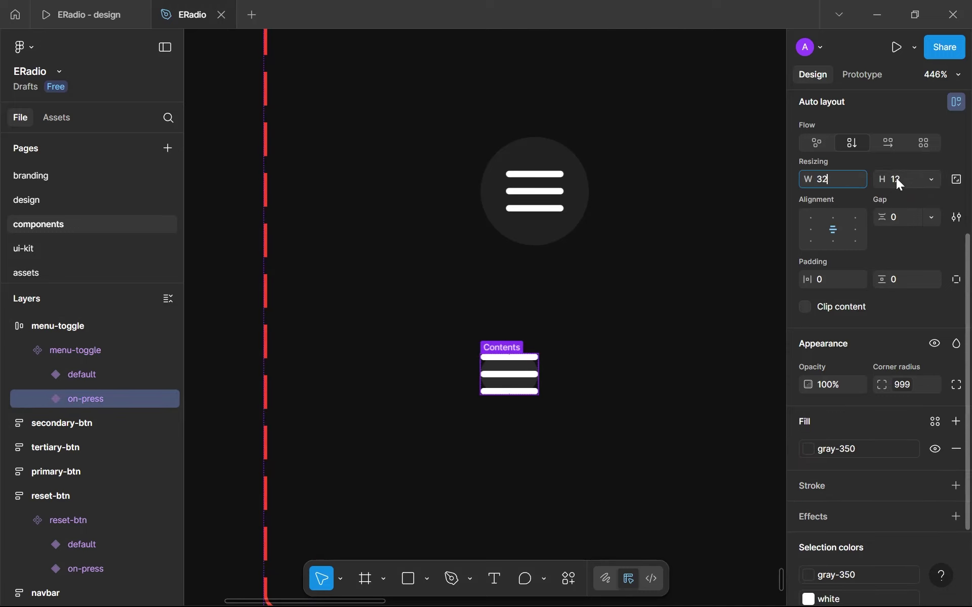
left_click(899, 182)
type("32")
left_click(482, 294)
scroll(486, 296, "down", 5)
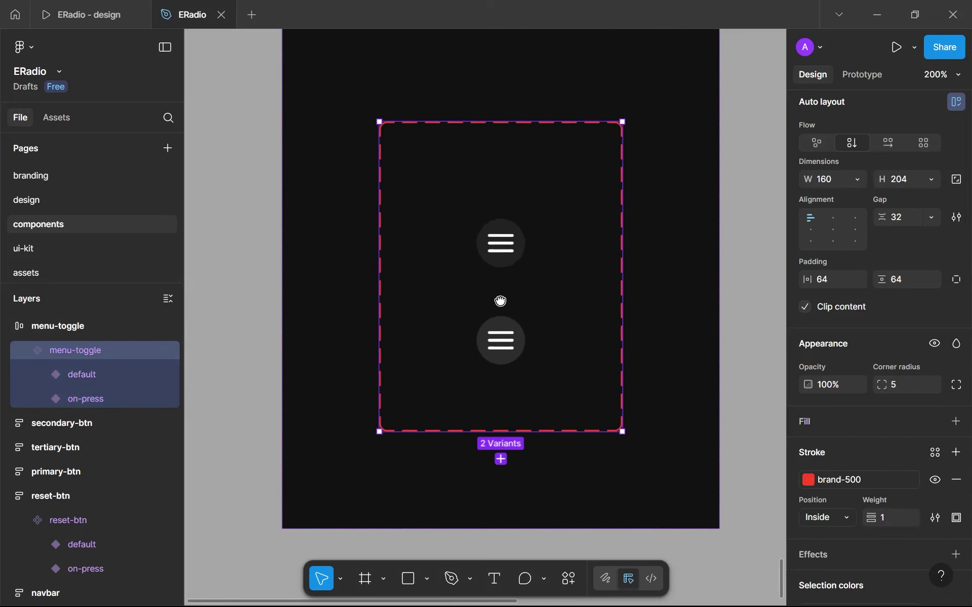
Step: Make the default variant's While pressing interaction change to the on-press variant
left_click(509, 243)
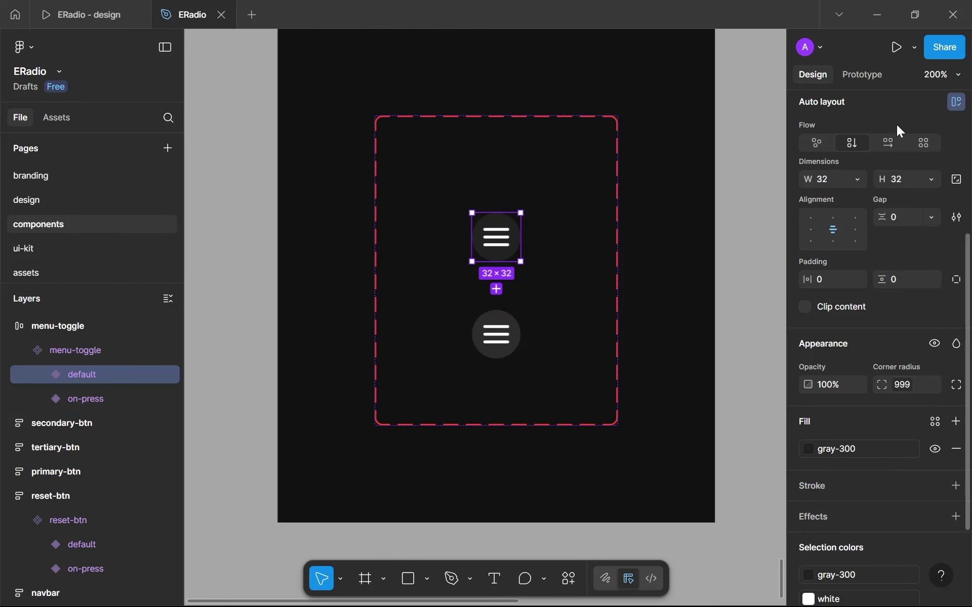
left_click(871, 74)
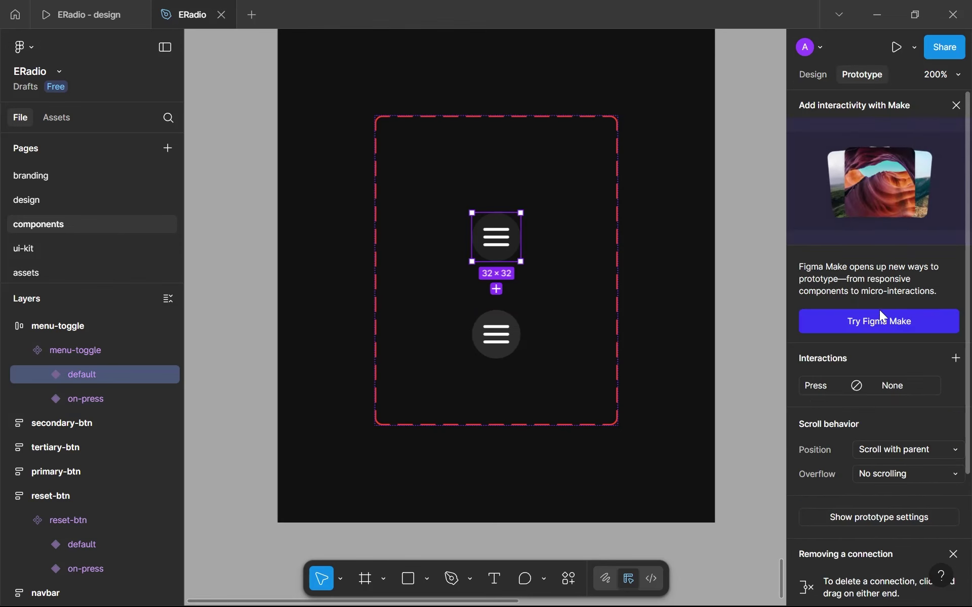
left_click(904, 386)
left_click(734, 463)
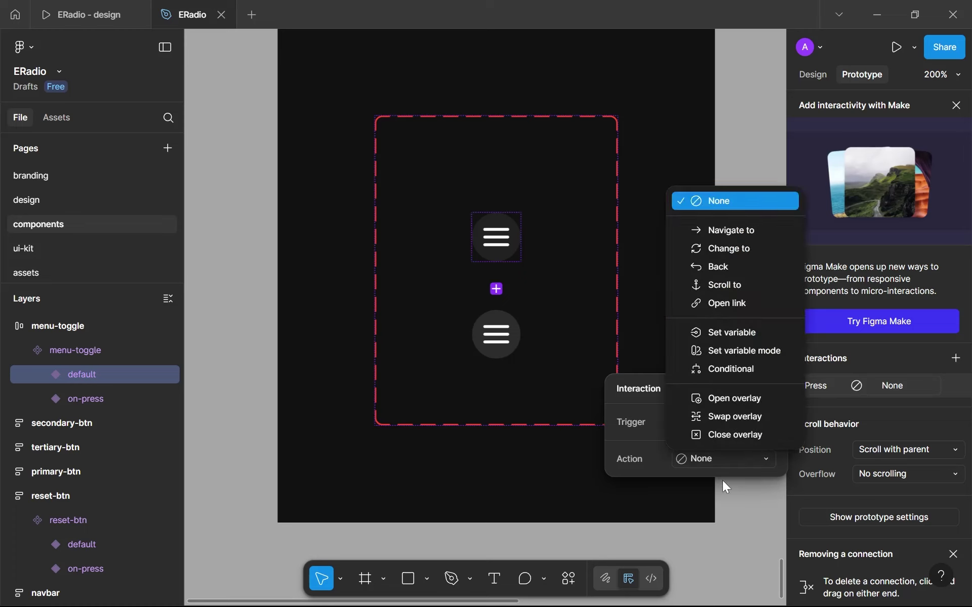
left_click(734, 256)
left_click(711, 480)
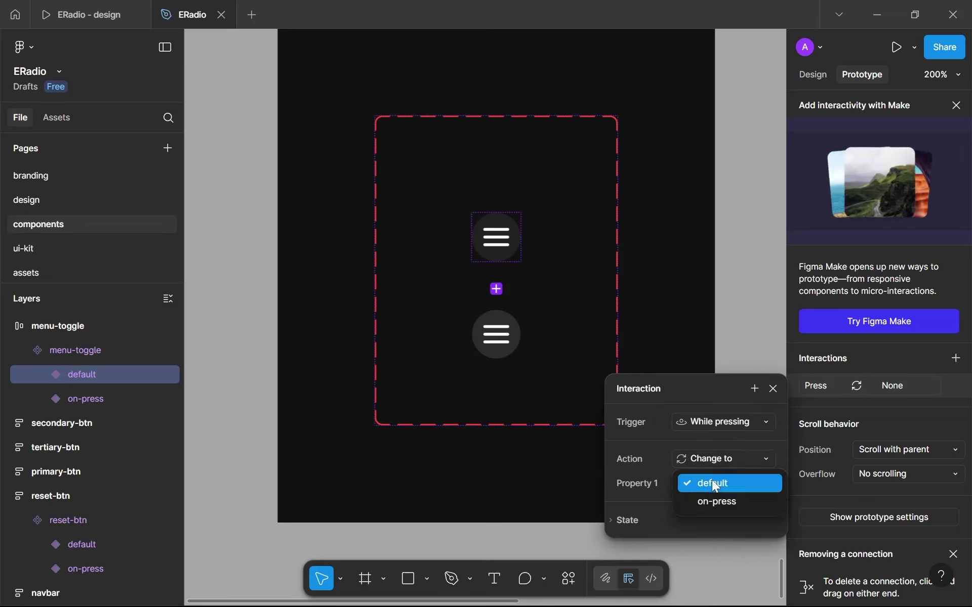
left_click(713, 498)
Step: Set the interaction's animation to Smart animate with an Ease in curve and a duration of 200ms
left_click(706, 521)
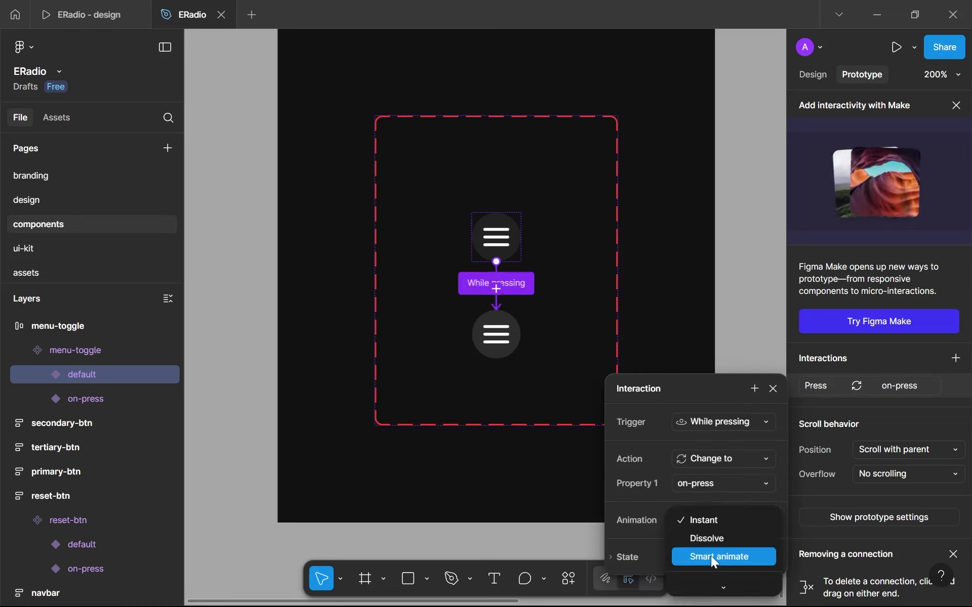
left_click(714, 558)
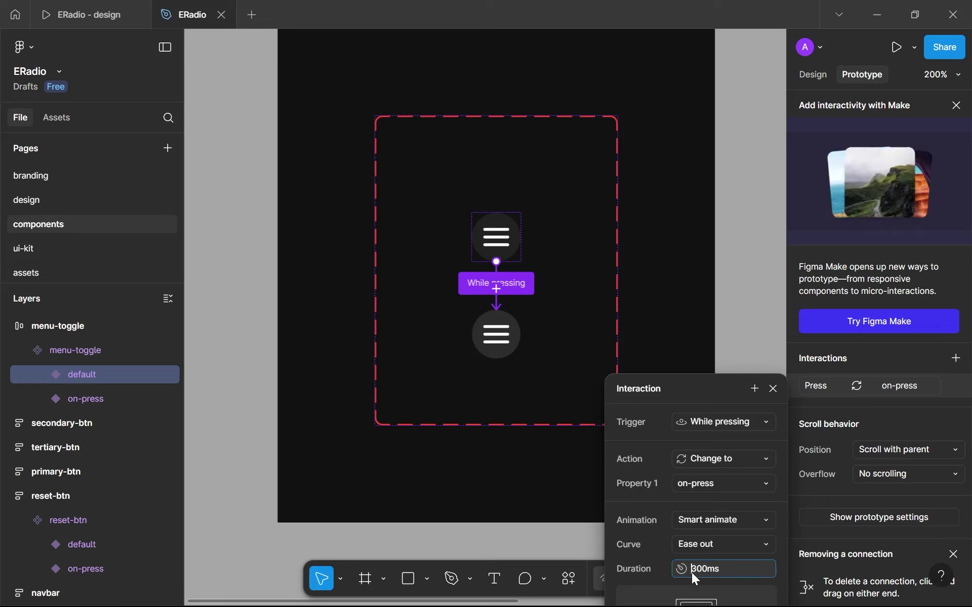
left_click(694, 548)
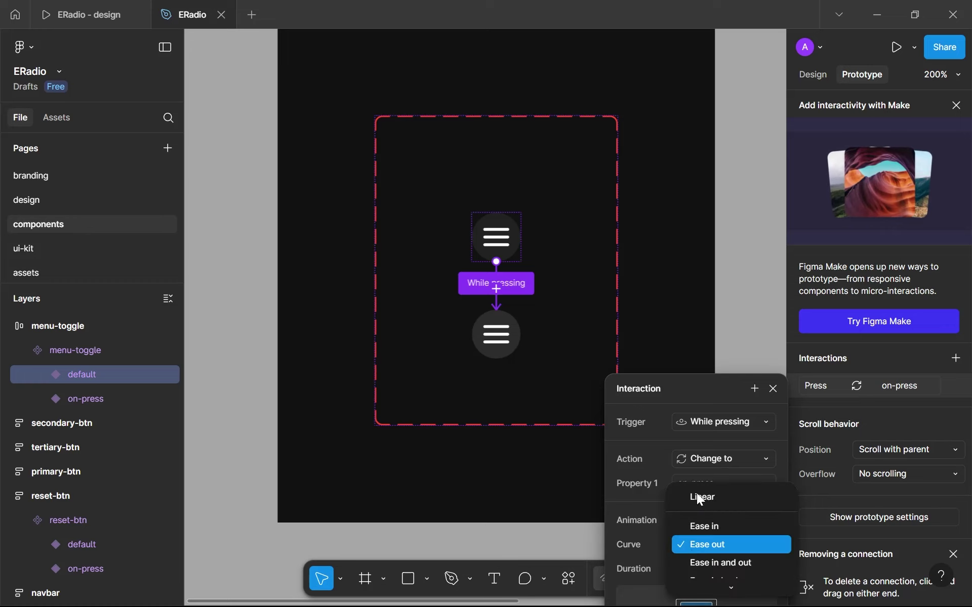
left_click(706, 525)
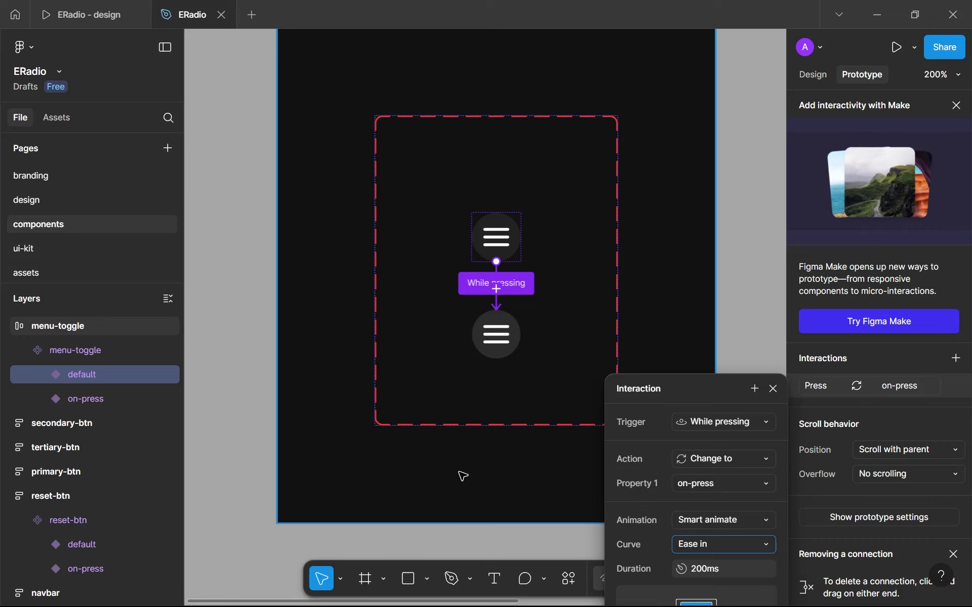
left_click(462, 475)
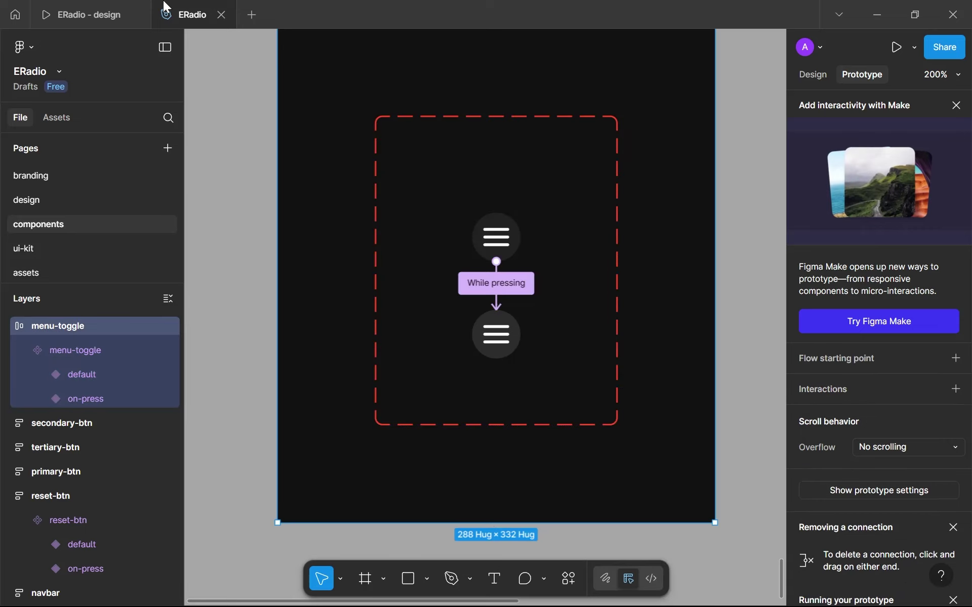
Step: Check the menu-toggle instance in the navbar's closed variant for its inherited variant interaction
scroll(328, 152, "down", 5, "ctrl")
scroll(369, 169, "up", 10)
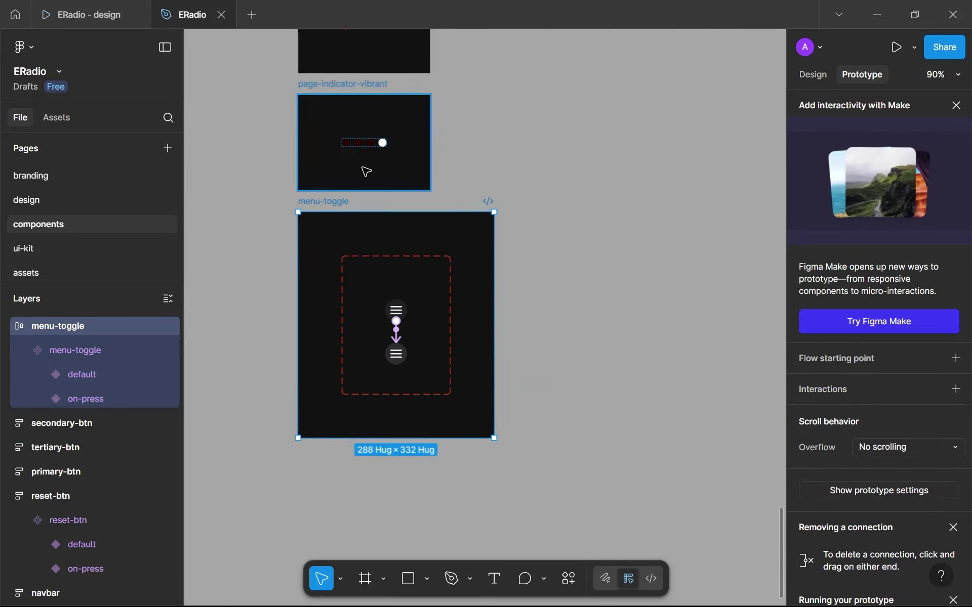
scroll(594, 101, "down", 5, "ctrl")
scroll(397, 308, "up", 15)
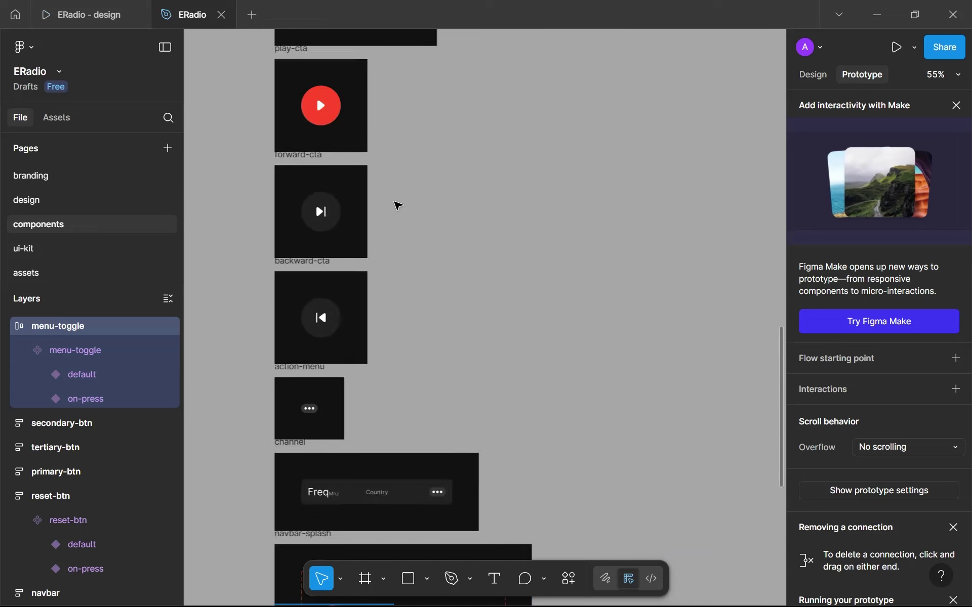
scroll(406, 207, "up", 2, "ctrl")
scroll(517, 297, "up", 5)
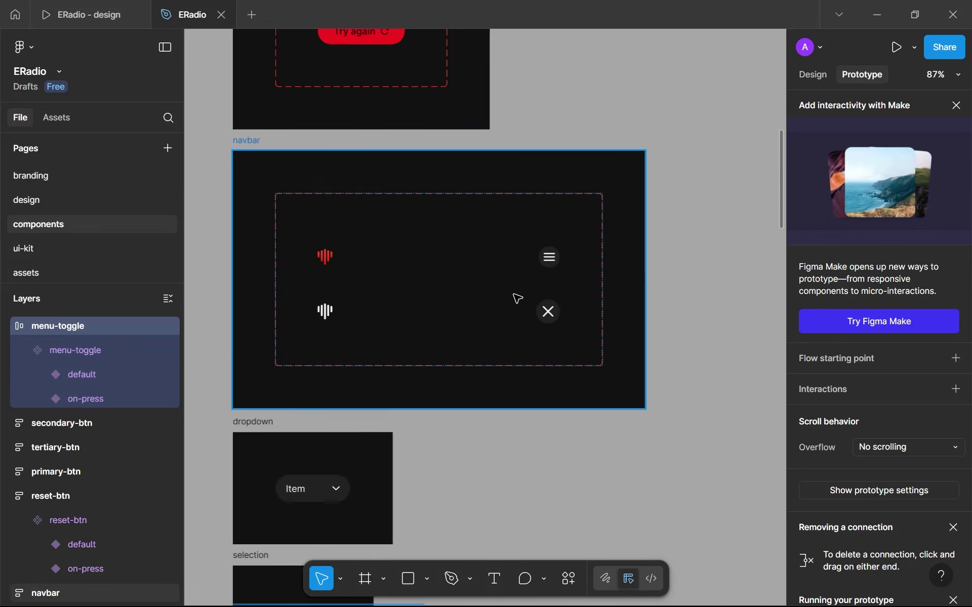
scroll(552, 258, "up", 5, "ctrl")
left_click(554, 260)
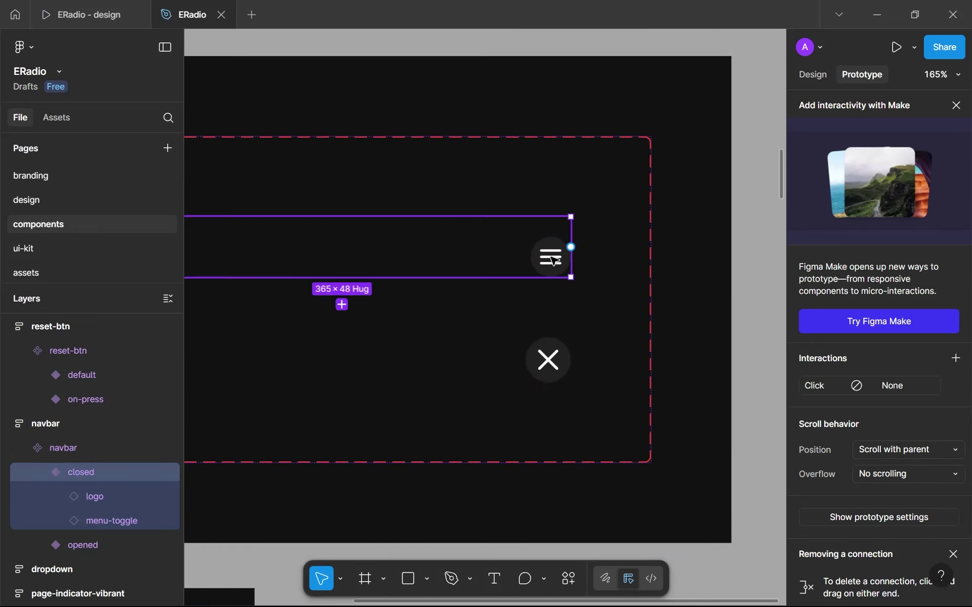
left_click(554, 261)
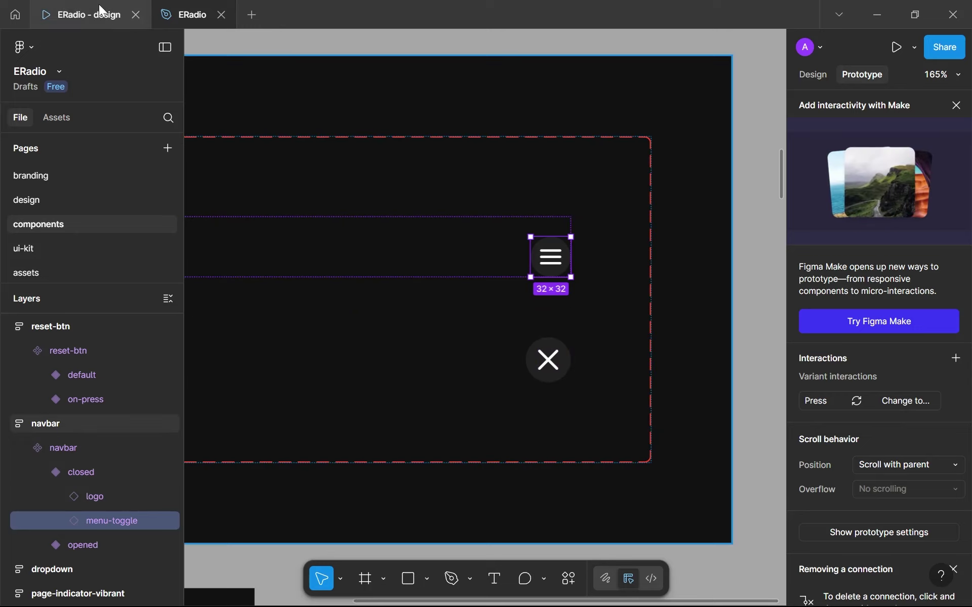
Step: Switch to the ERadio - design prototype preview, show it full screen and advance to the empty favorites screen, 4 of 10
left_click(63, 6)
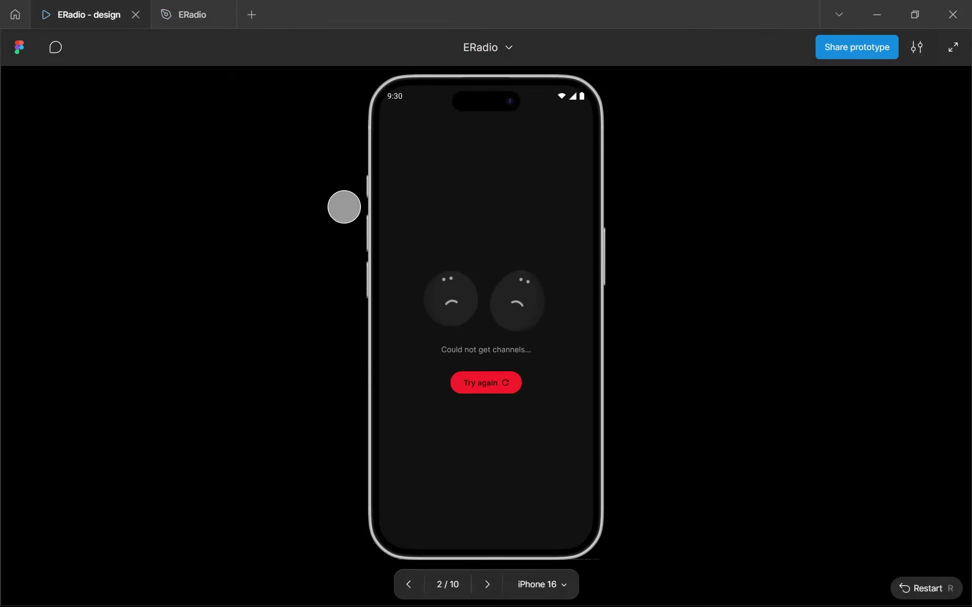
left_click(491, 579)
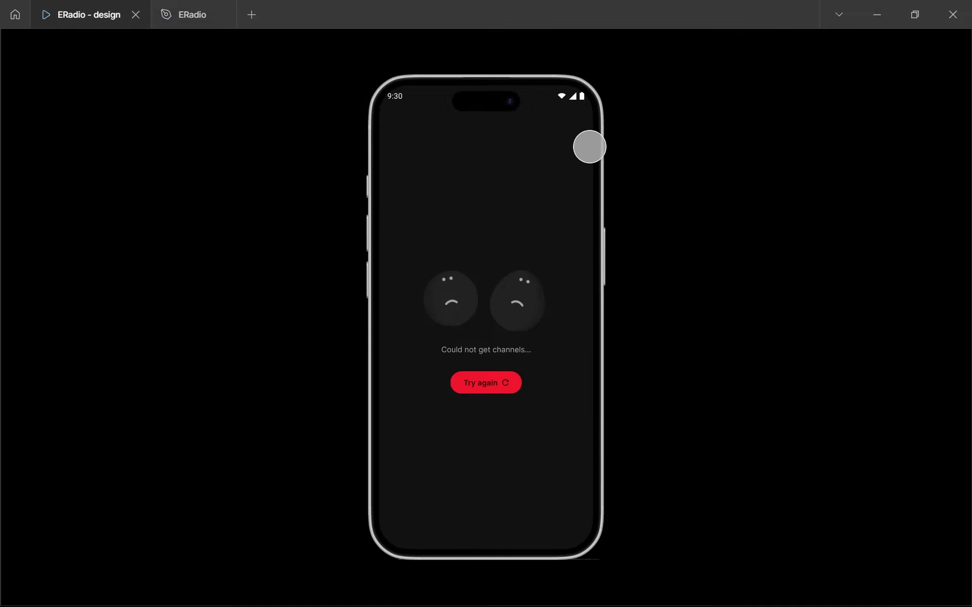
left_click(951, 46)
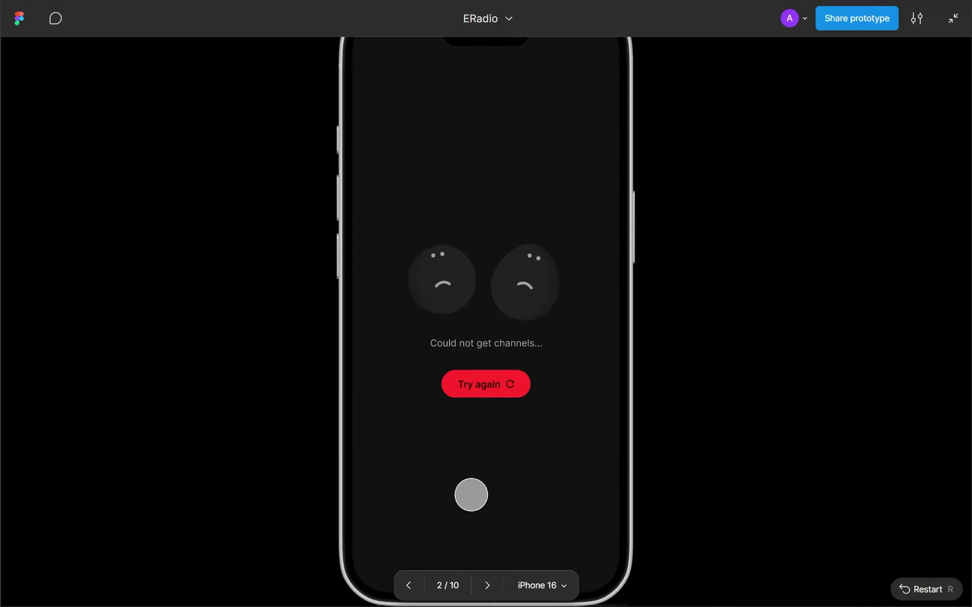
left_click(486, 584)
left_click(487, 587)
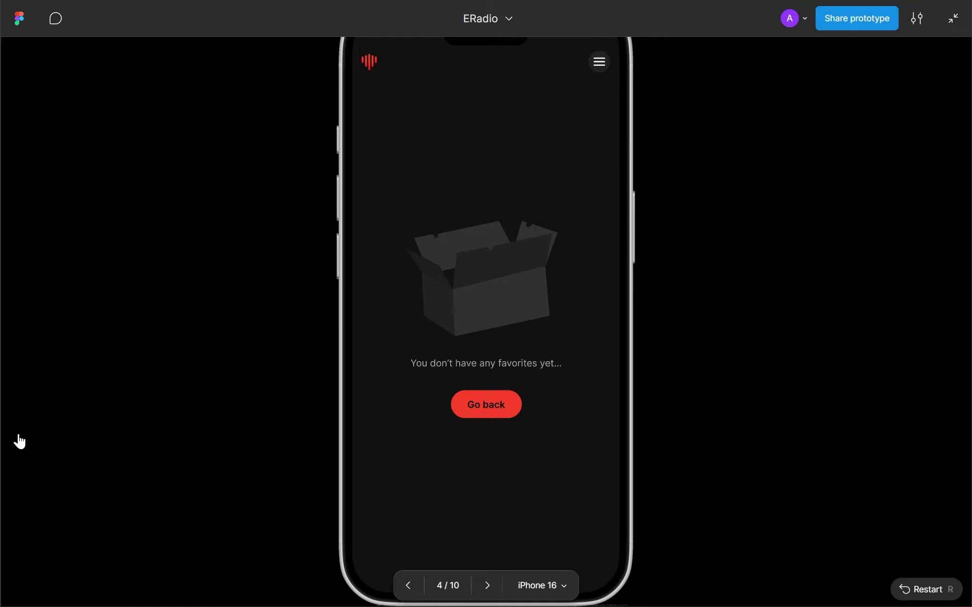
Step: Leave the full-screen prototype preview and switch back to the components page of the ERadio design file
left_click(944, 26)
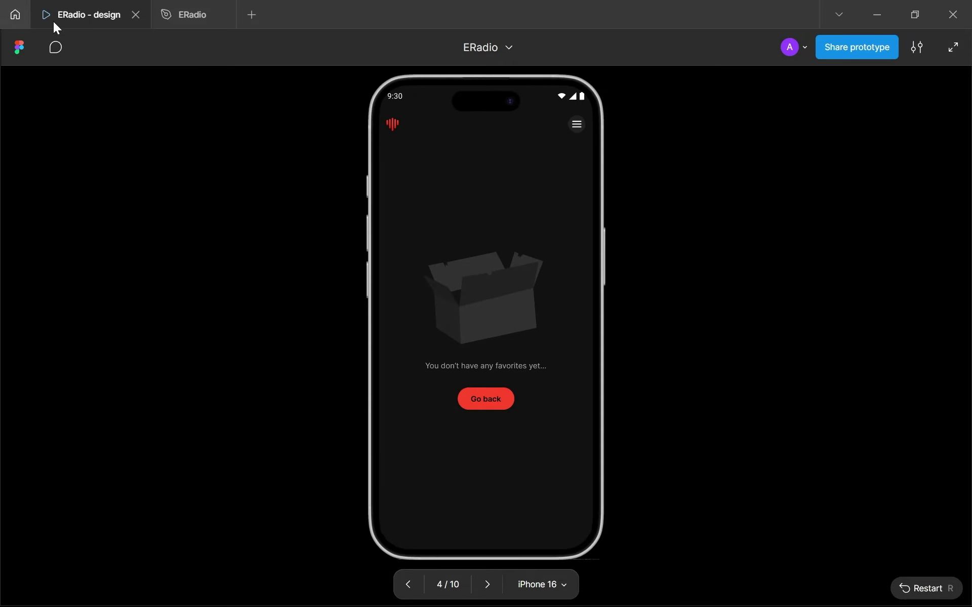
left_click(178, 6)
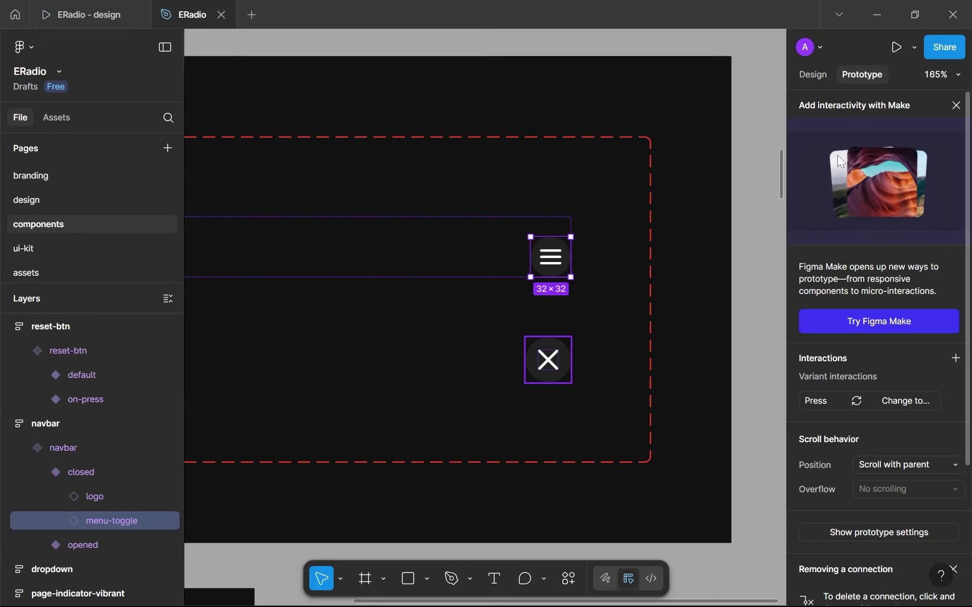
right_click(560, 255)
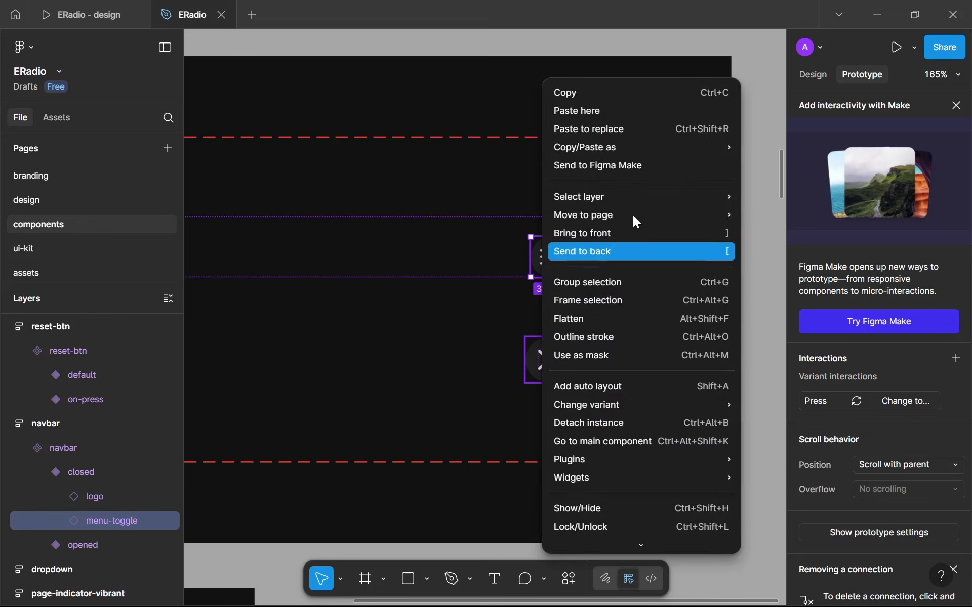
mouse_move(643, 412)
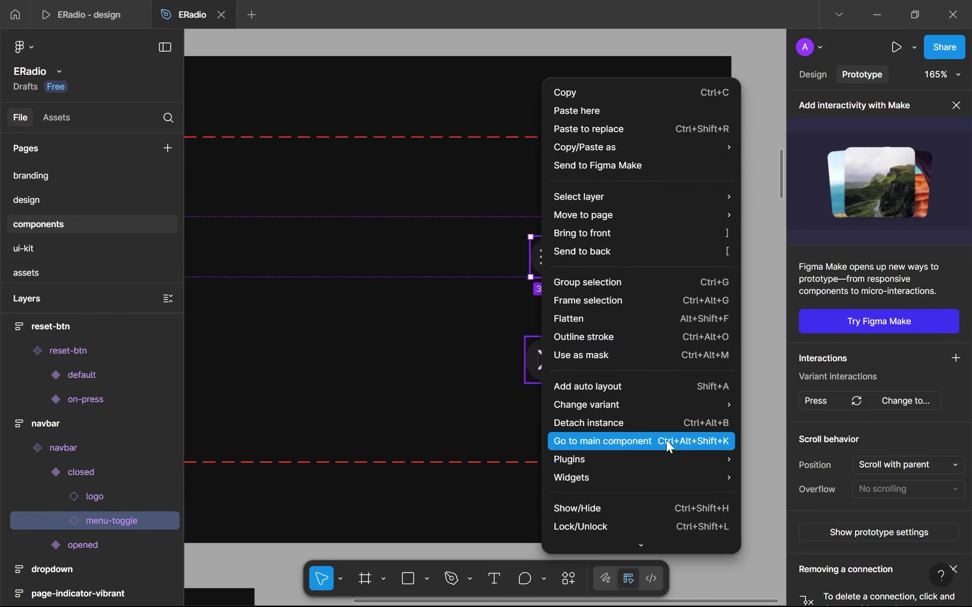
left_click(385, 415)
Step: Resize both the default and on-press variants of the menu-toggle component to 48 × 48 and lock their aspect ratio
scroll(385, 415, "down", 10)
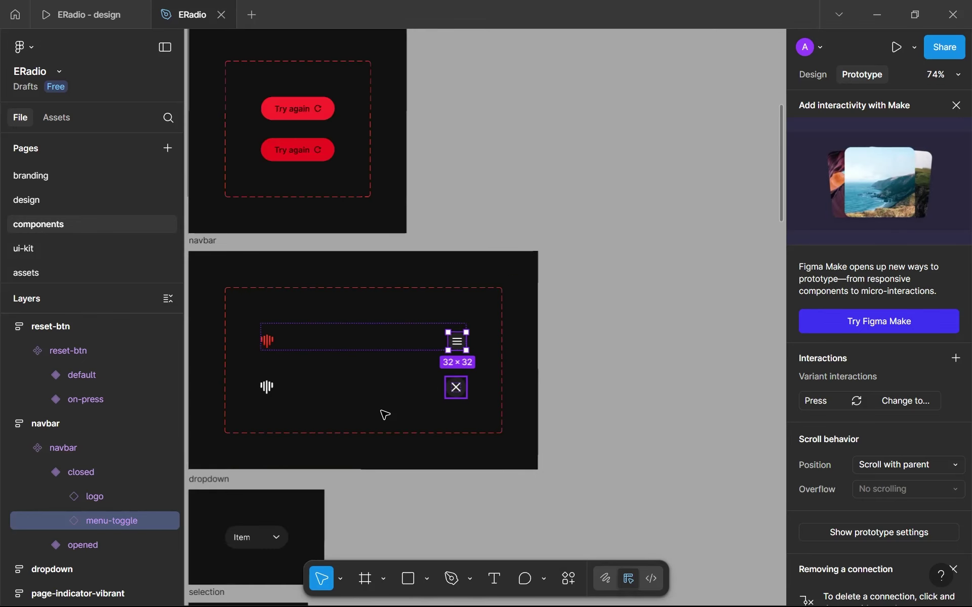
scroll(525, 201, "up", 5)
scroll(524, 201, "left", 5)
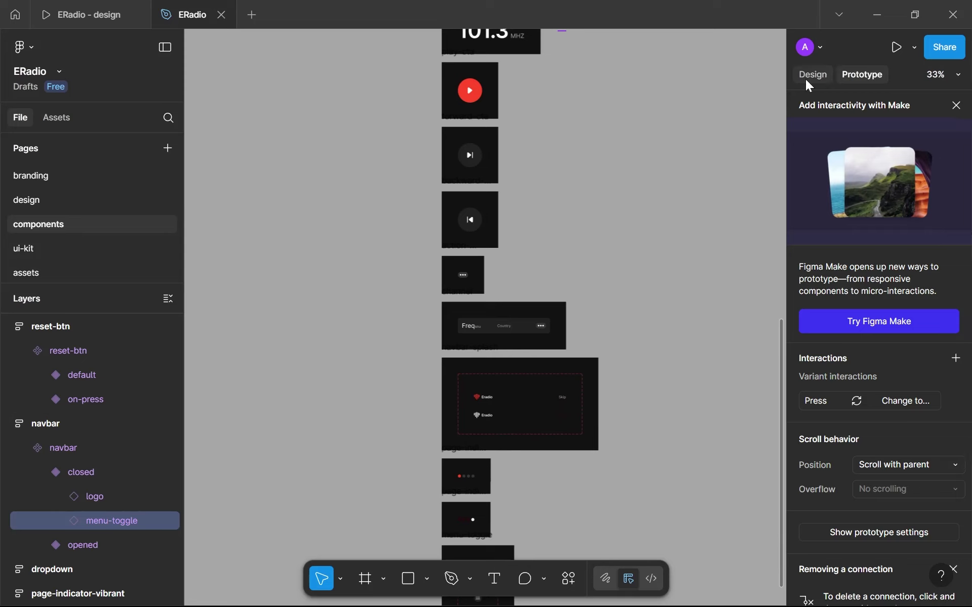
left_click(812, 74)
scroll(594, 319, "down", 10)
scroll(494, 123, "up", 4)
scroll(494, 123, "up", 8)
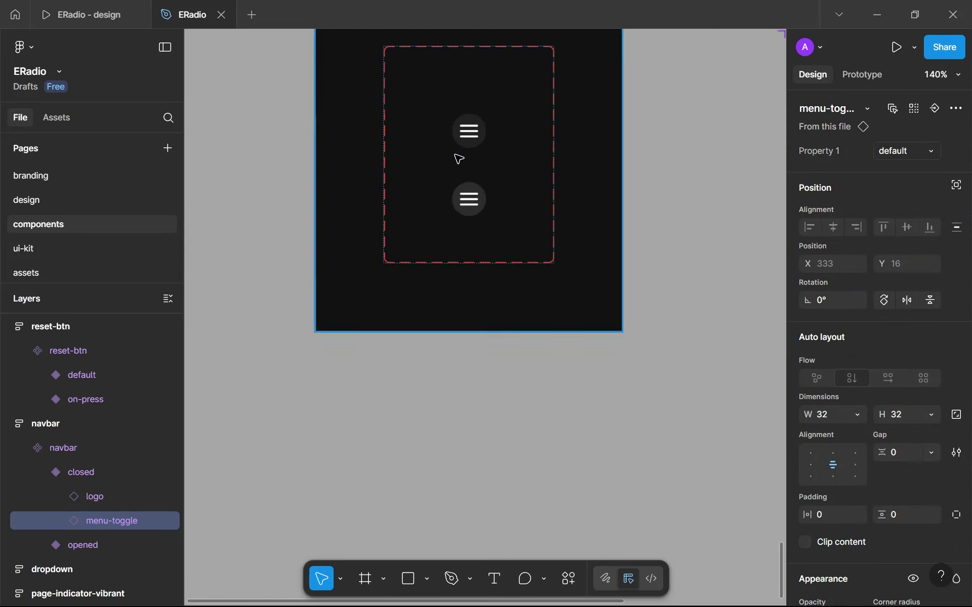
left_click(471, 121)
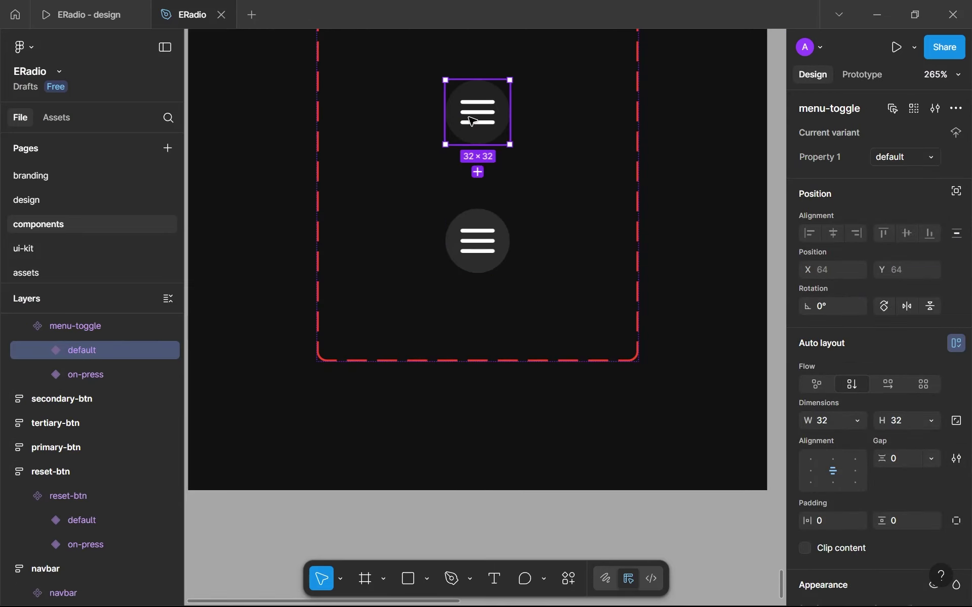
left_click(477, 240, "shift")
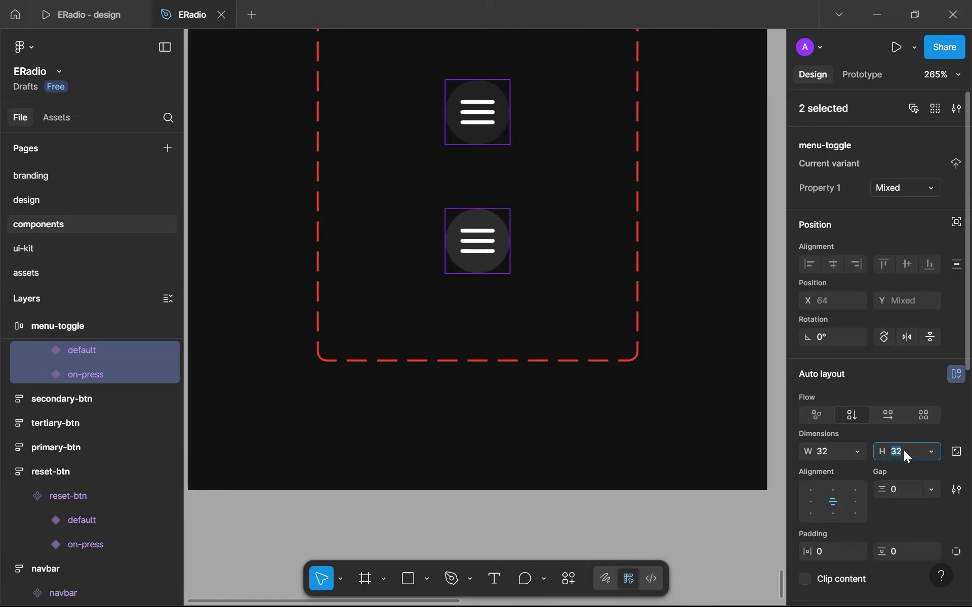
left_click(827, 452)
type("48")
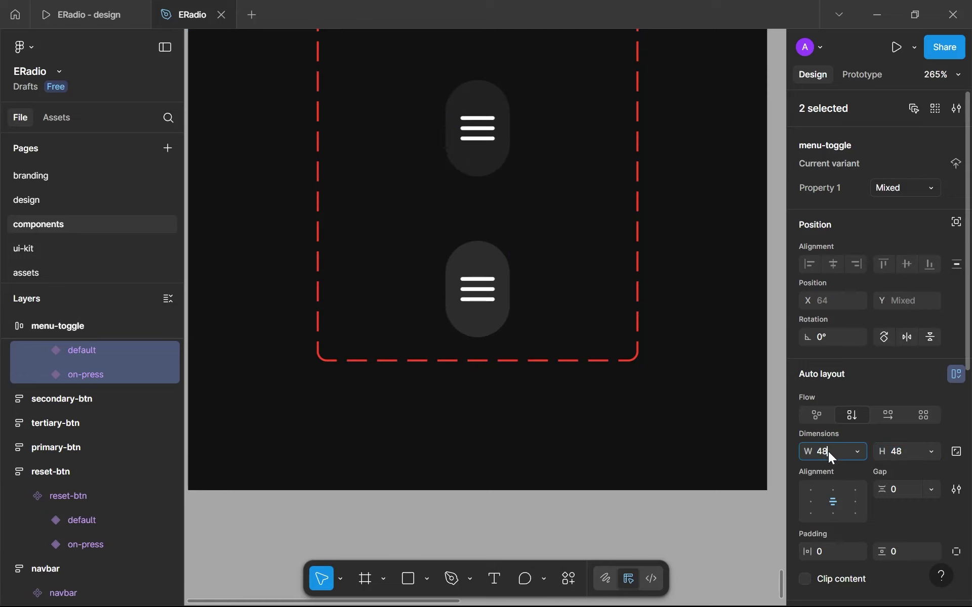
key("Return")
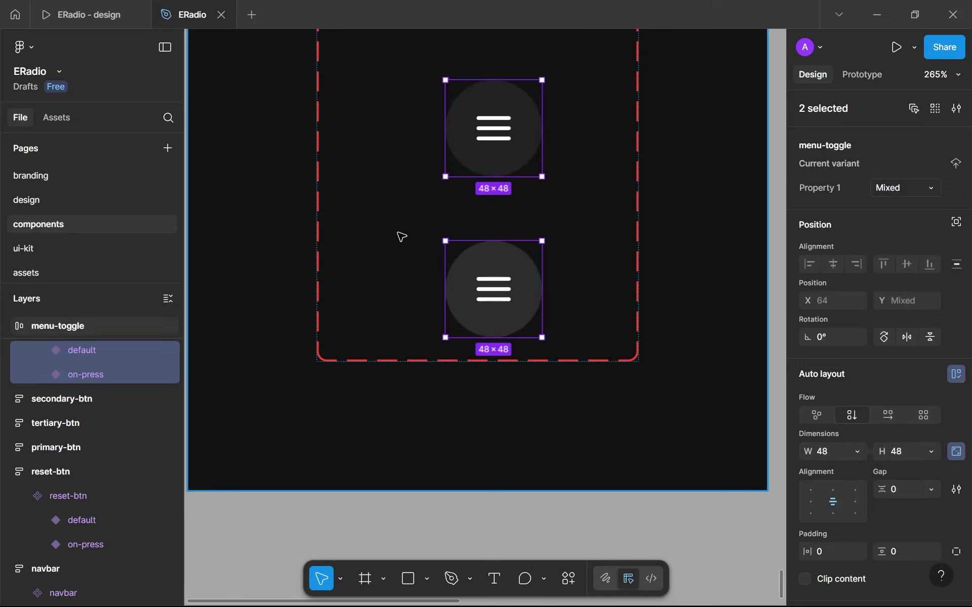
Step: Check the resized menu toggle in the ERadio - design prototype preview, and return to the ERadio components page
left_click(101, 10)
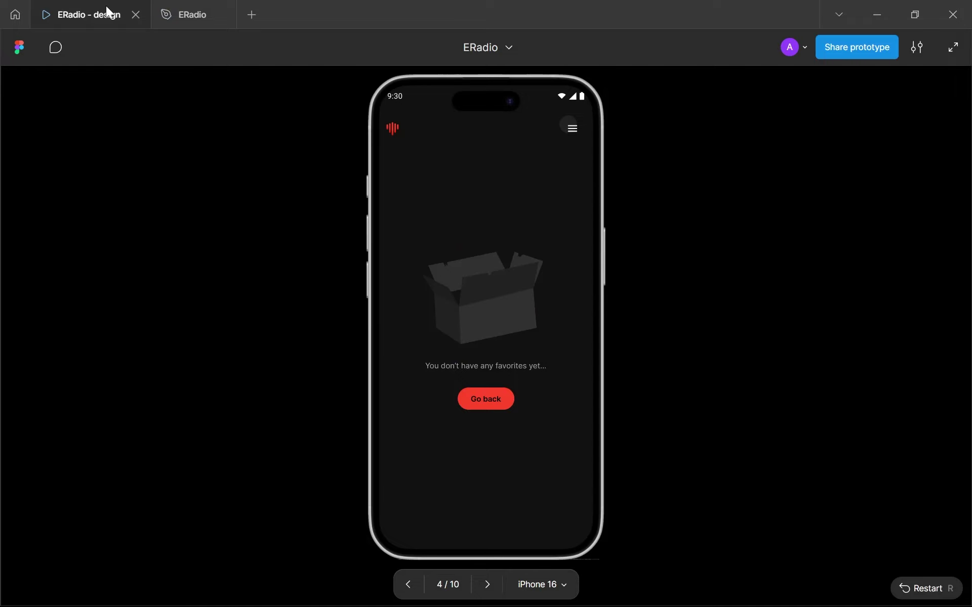
left_click(191, 14)
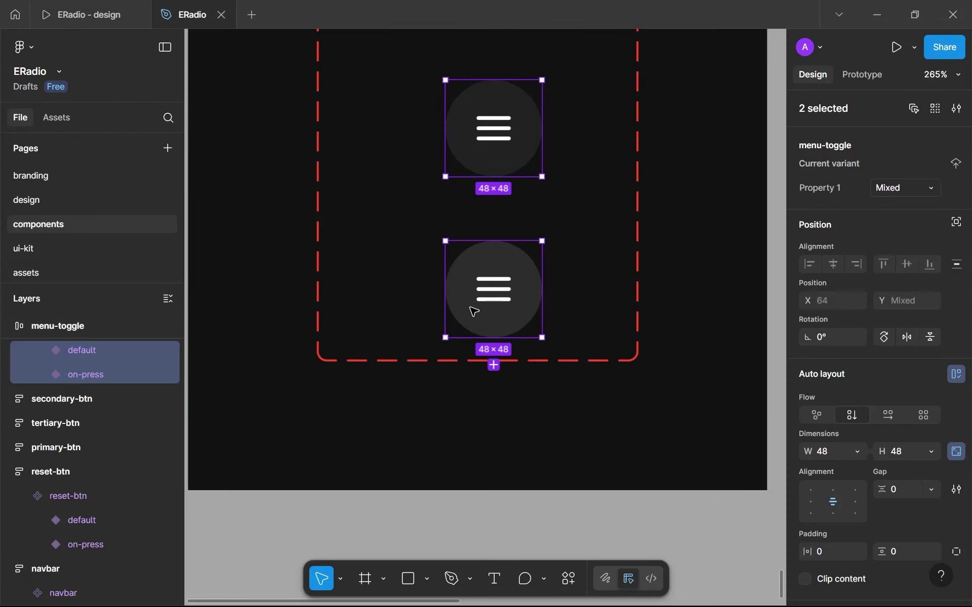
scroll(448, 233, "down", 3)
scroll(430, 186, "up", 15)
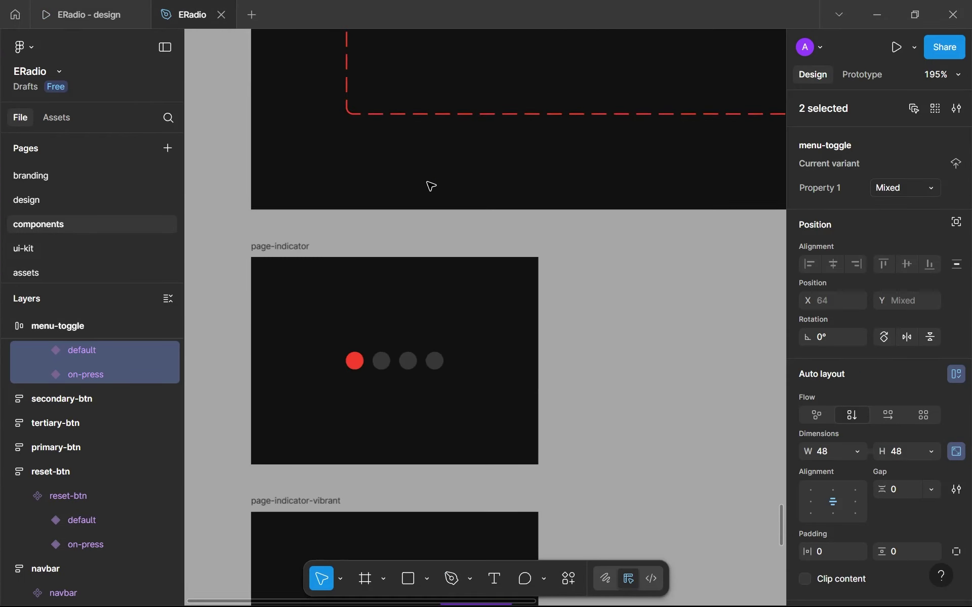
Step: Select the menu-toggle instance inside the closed variant of the navbar component
scroll(433, 187, "down", 5)
scroll(427, 182, "up", 10)
scroll(451, 144, "down", 3)
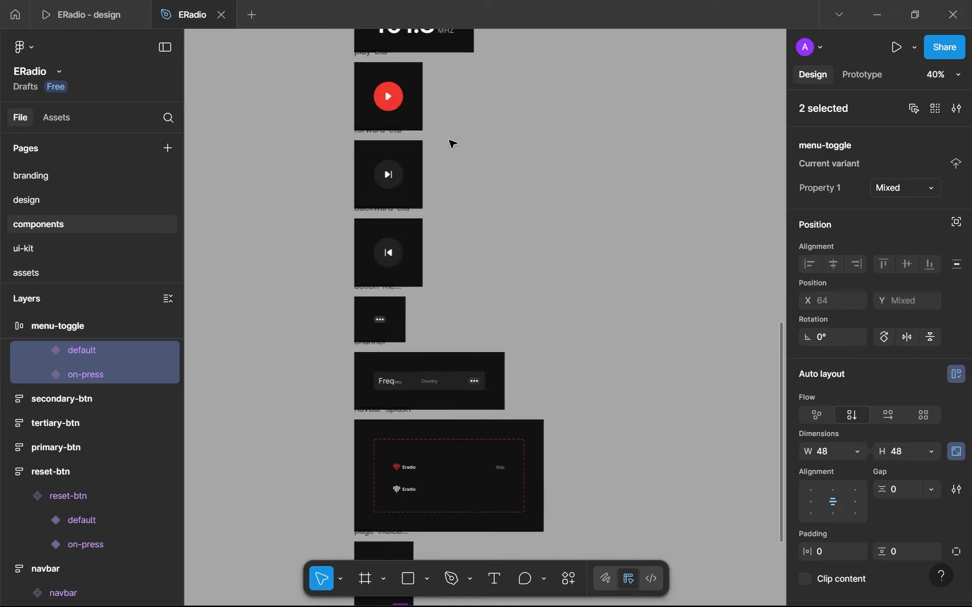
scroll(447, 130, "up", 4)
scroll(480, 283, "up", 5)
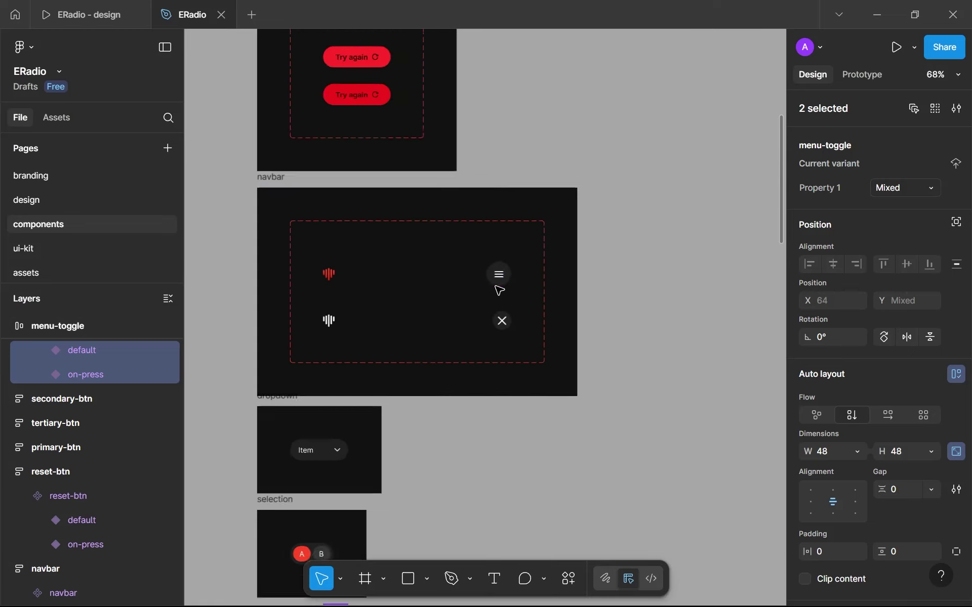
scroll(500, 263, "up", 4)
left_click(503, 275)
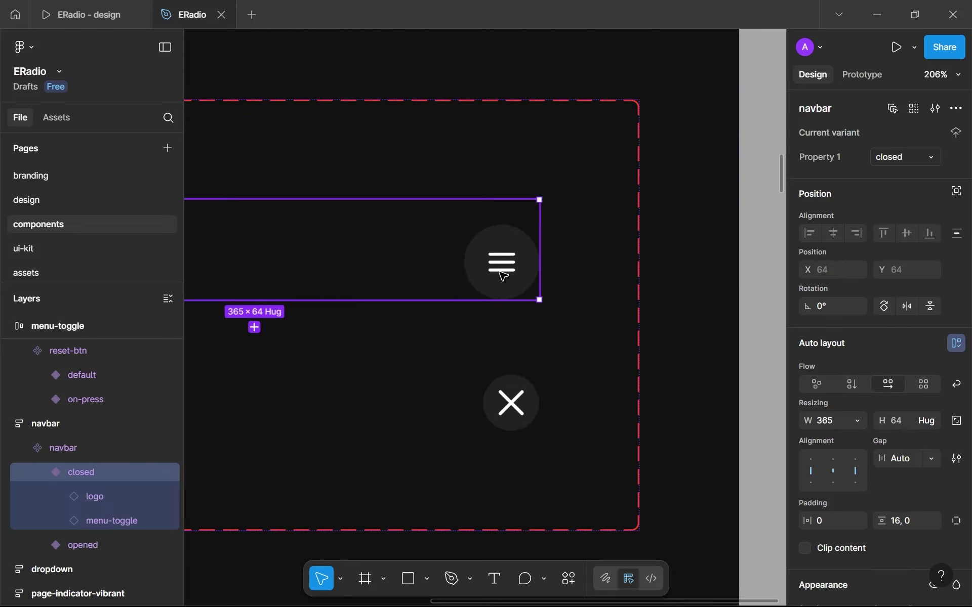
double_click(502, 275)
Step: Switch to the ERadio prototype preview, restart it, advance to the home screen and view it in full screen before returning to windowed view
left_click(60, 9)
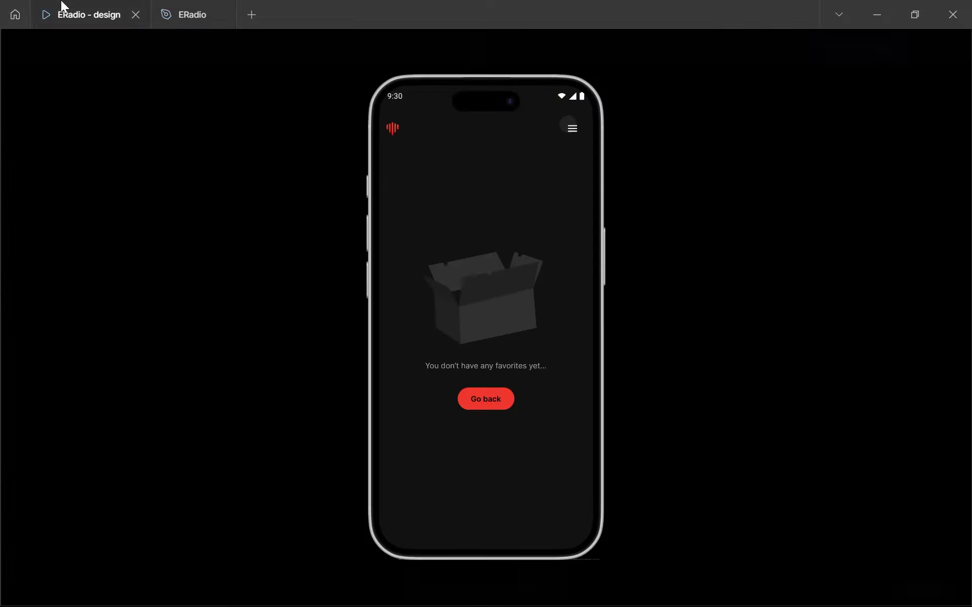
left_click(920, 588)
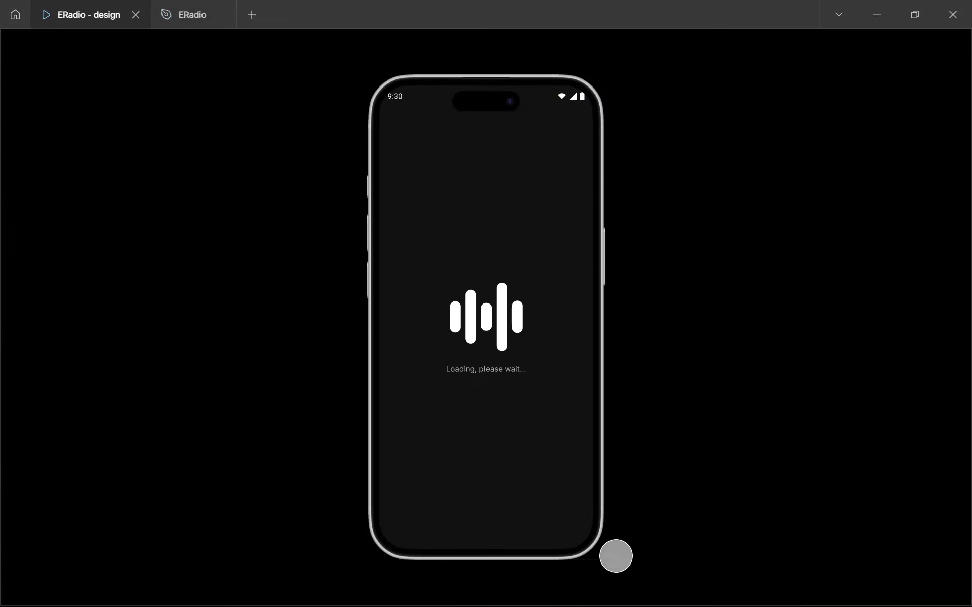
left_click(494, 582)
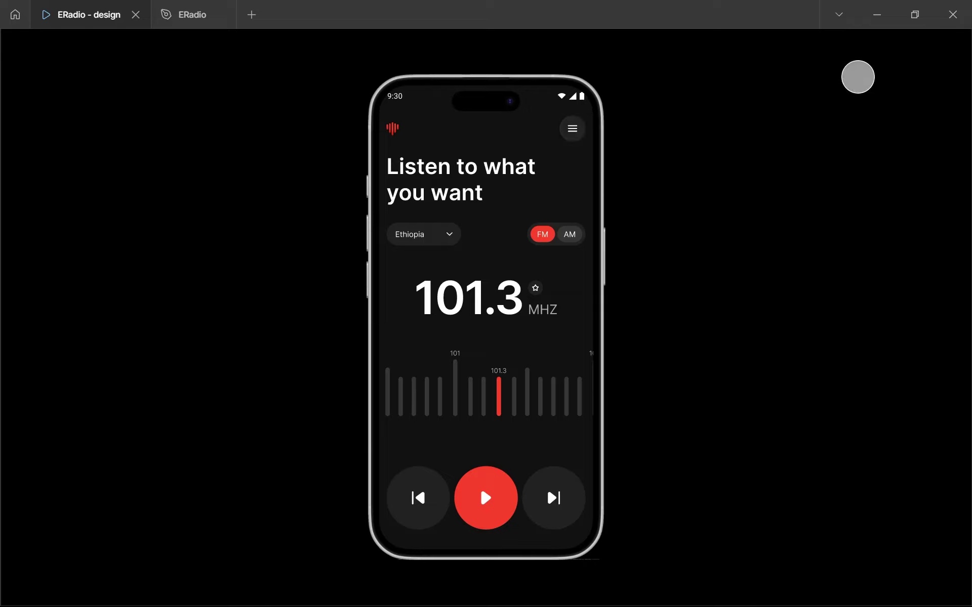
left_click(954, 50)
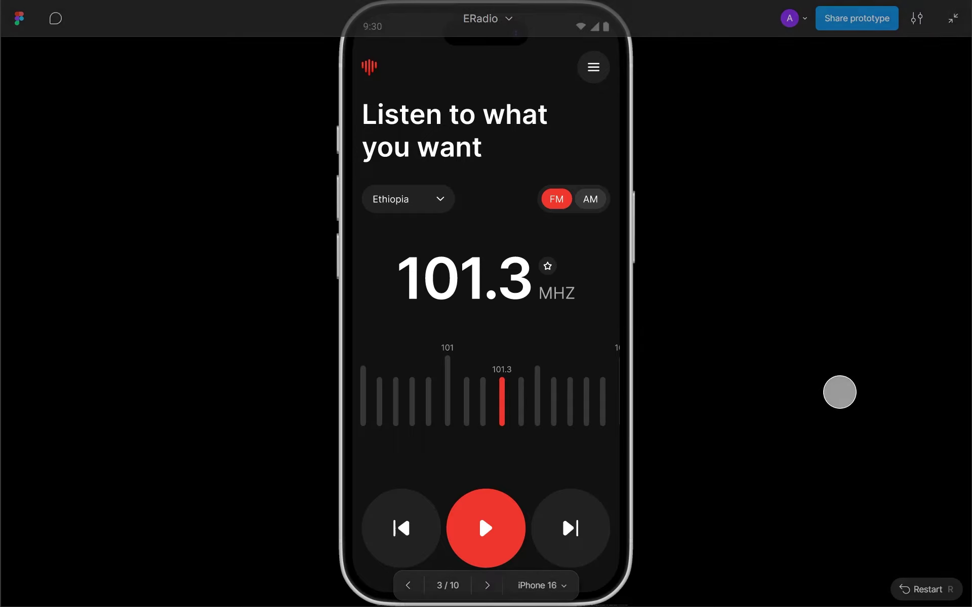
left_click(944, 40)
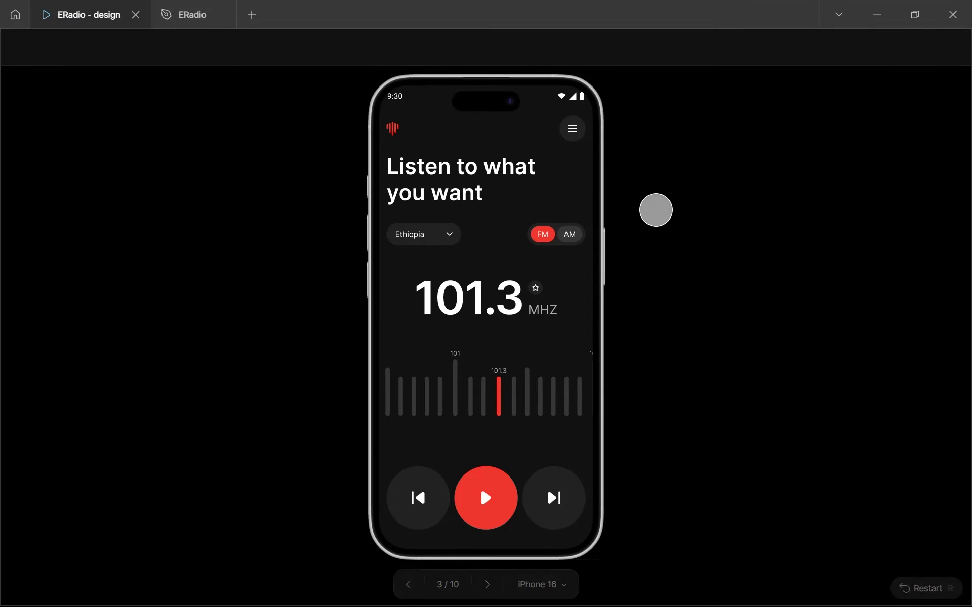
Step: Return to the ERadio design file and examine the closed and opened variants of the navbar component
left_click(203, 15)
scroll(406, 280, "down", 5)
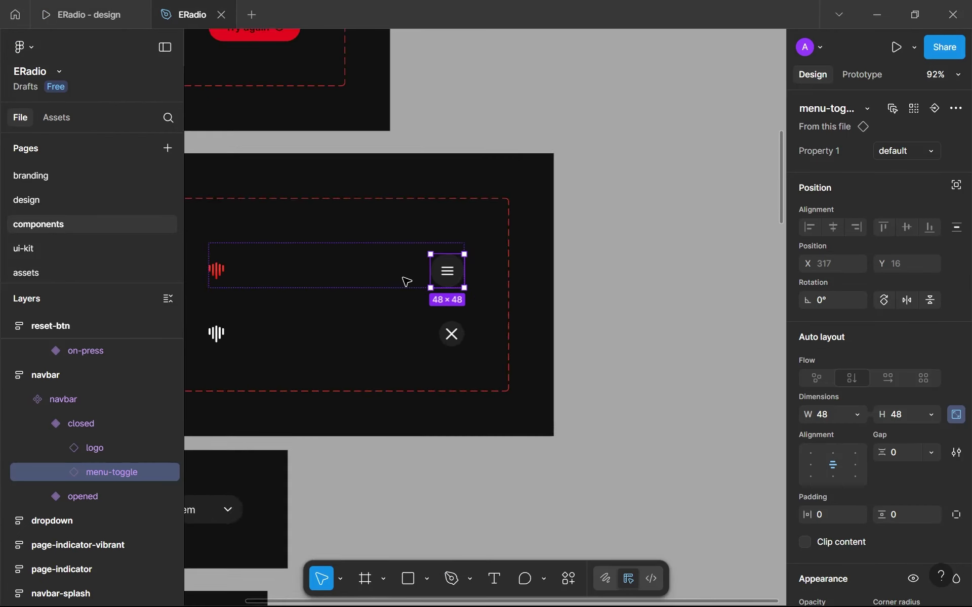
scroll(412, 115, "up", 10)
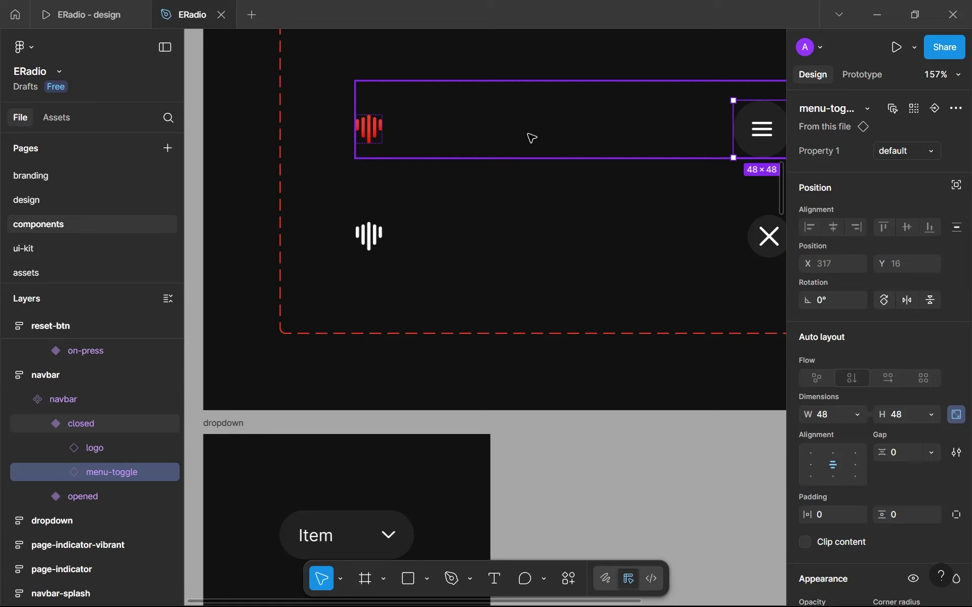
left_click_drag(531, 204, 464, 204)
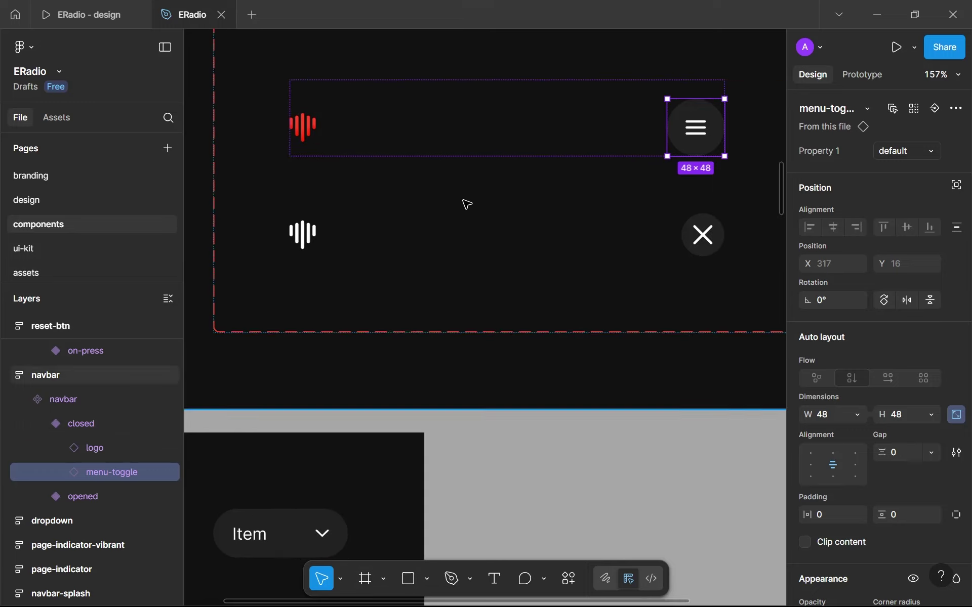
scroll(492, 205, "down", 2)
scroll(642, 180, "up", 2)
scroll(582, 149, "up", 2)
scroll(506, 180, "down", 4)
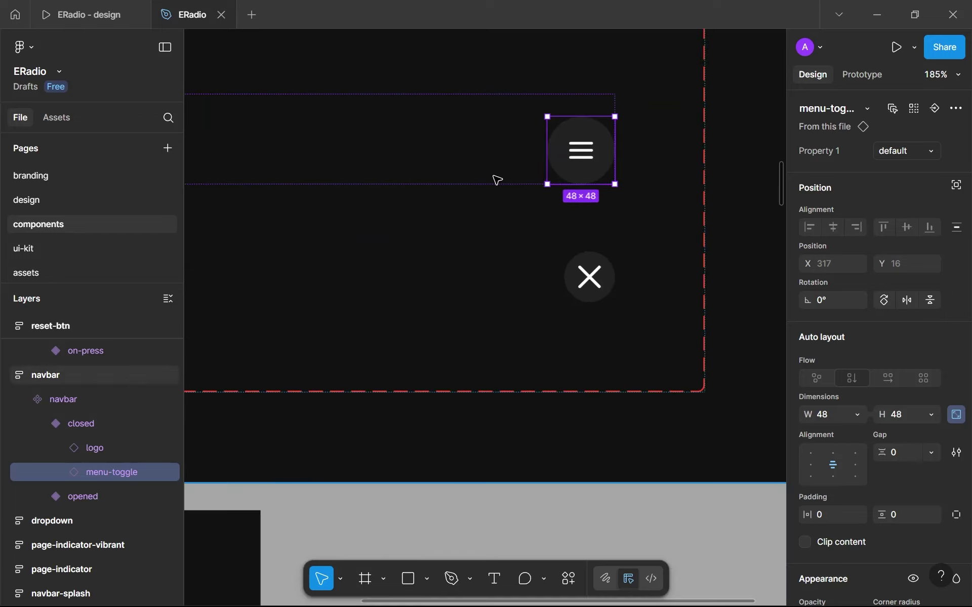
Step: Try to add an On click interaction with a Navigate to action to the closed navbar's menu-toggle and look for its destination
left_click(866, 76)
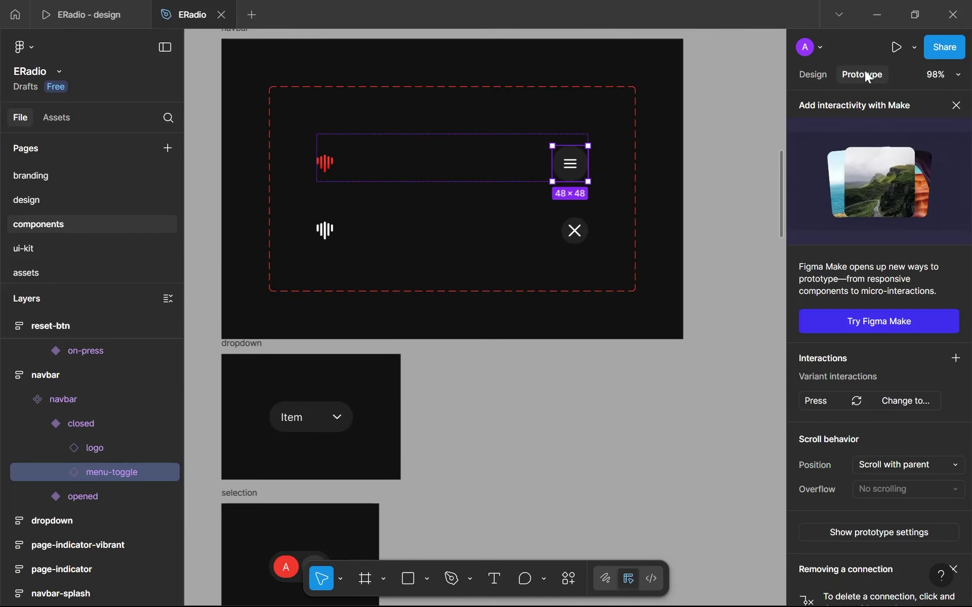
left_click(955, 359)
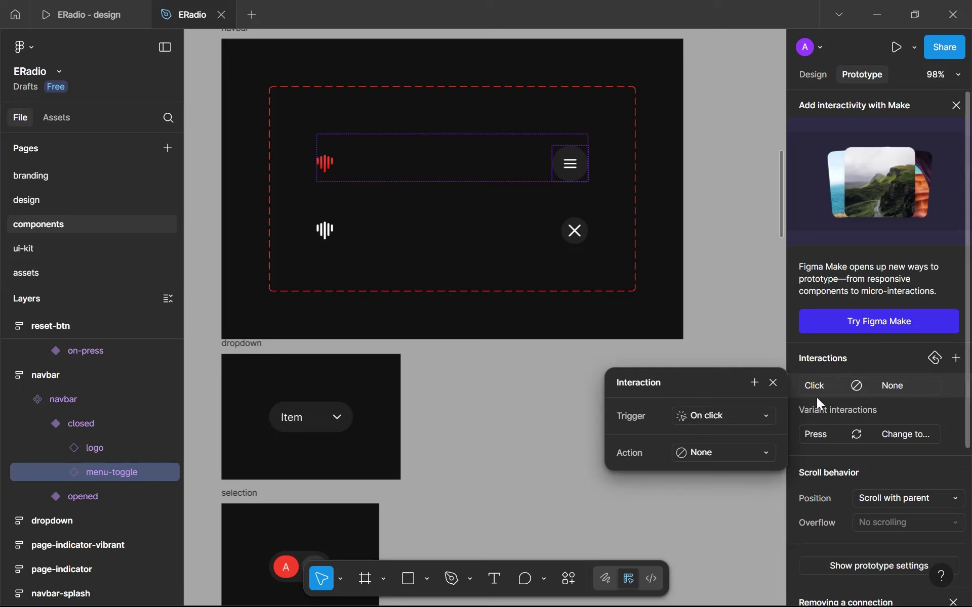
left_click(734, 449)
left_click(729, 225)
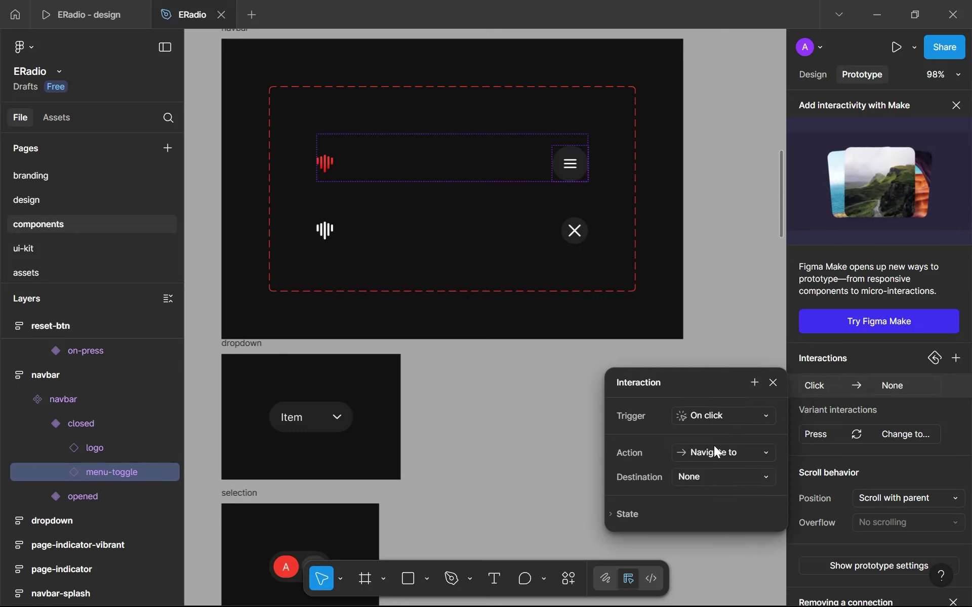
left_click(707, 486)
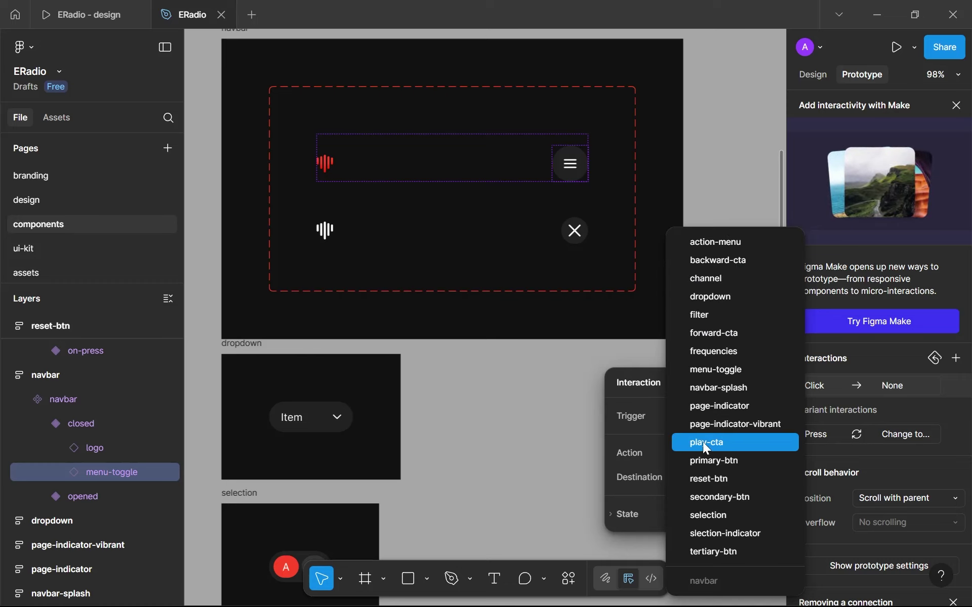
left_click(656, 481)
left_click(629, 514)
left_click(629, 514)
left_click(682, 485)
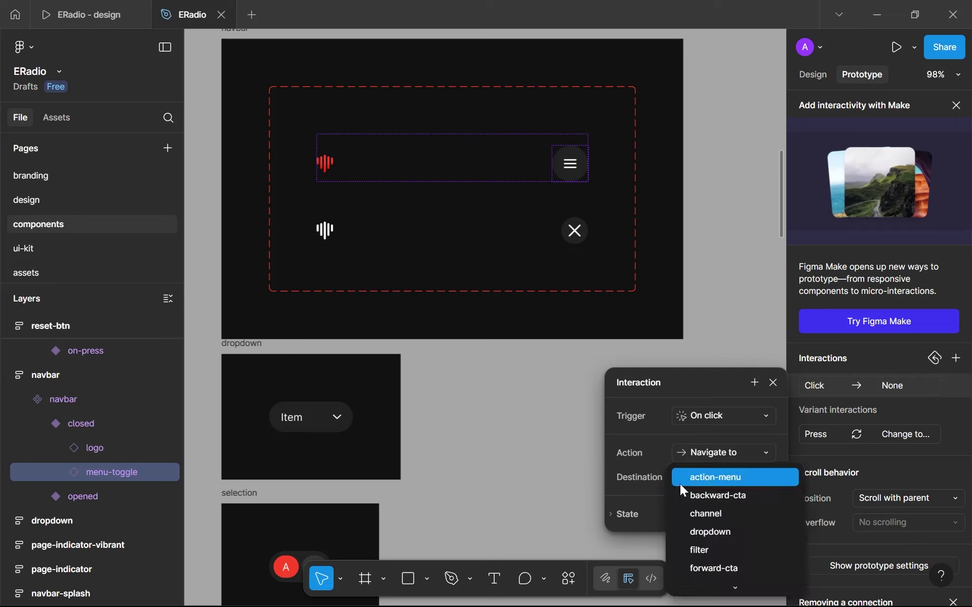
scroll(681, 486, "down", 5)
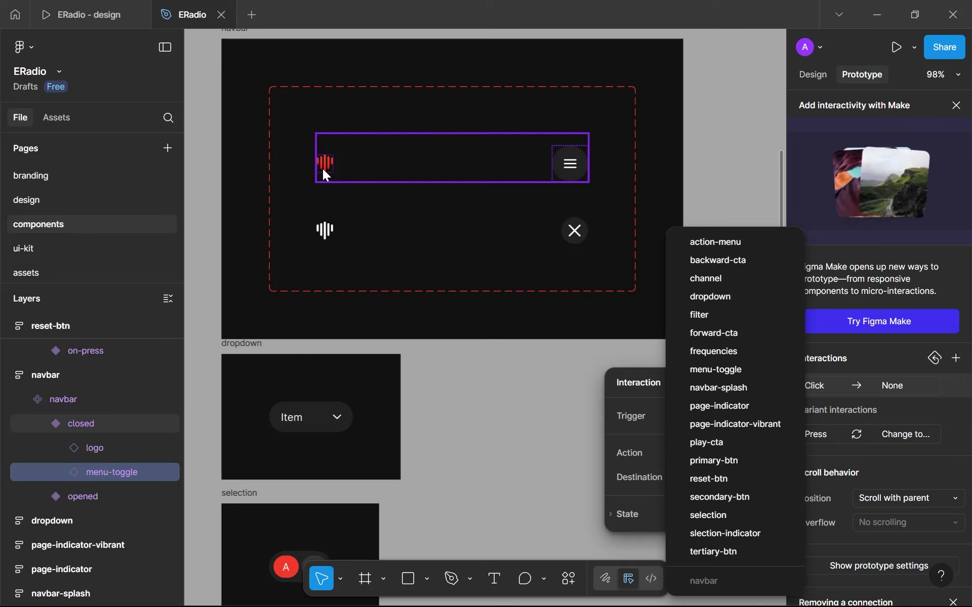
Step: Remove the new On click interaction from the closed navbar's menu-toggle and clear the selection
left_click(463, 163)
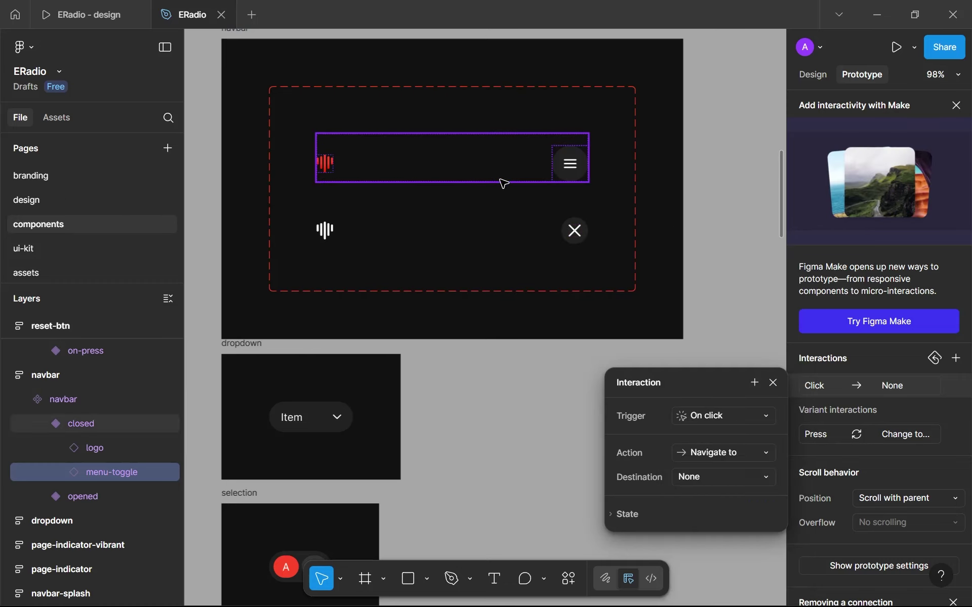
left_click(943, 390)
left_click(949, 390)
left_click(598, 366)
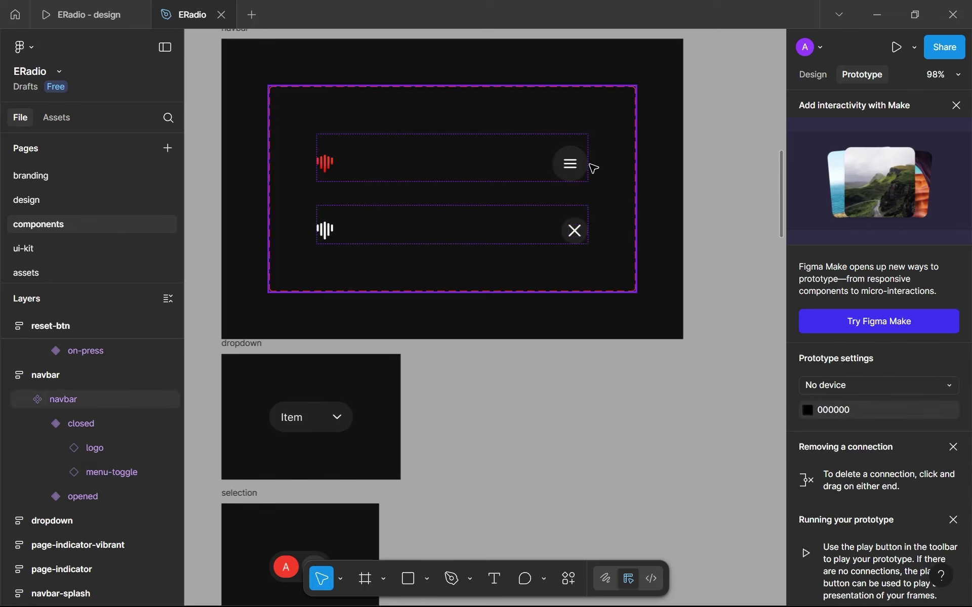
Step: Resize the close-icon menu-toggle frame in the navbar's opened variant to 48 by 48
scroll(557, 205, "up", 3)
scroll(581, 224, "up", 5)
scroll(580, 223, "down", 4)
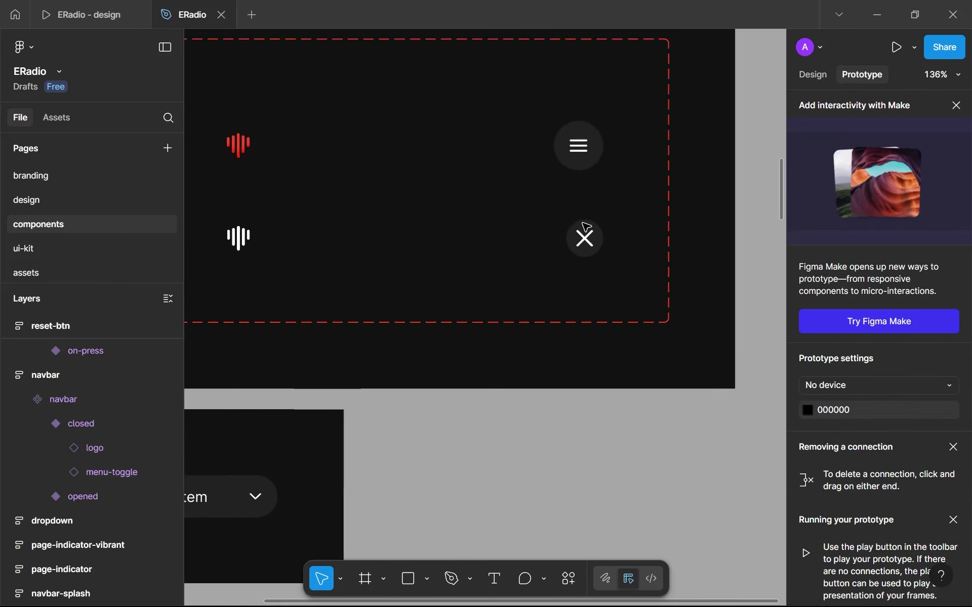
scroll(584, 233, "up", 3)
left_click(577, 247)
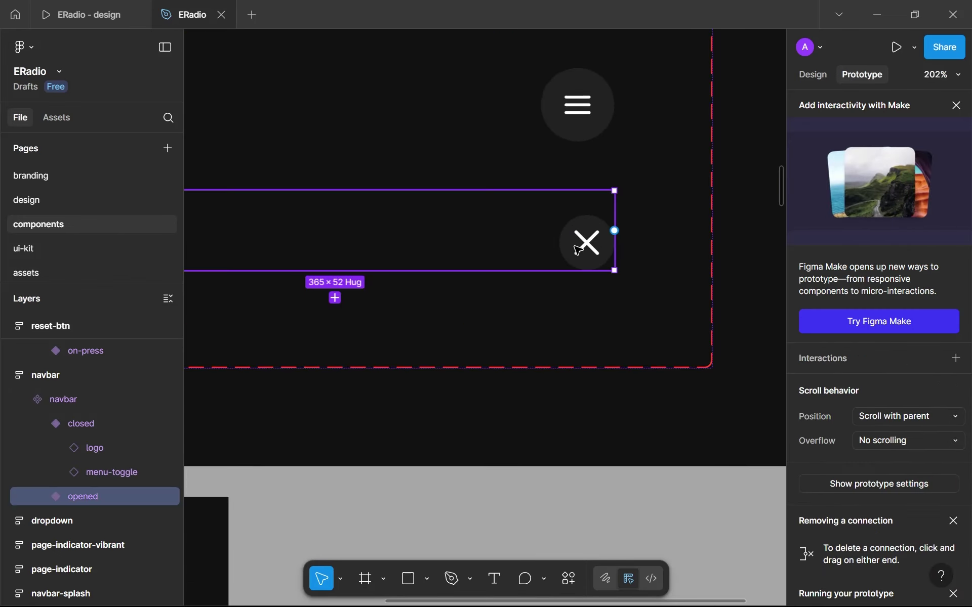
left_click(814, 77)
left_click(582, 242)
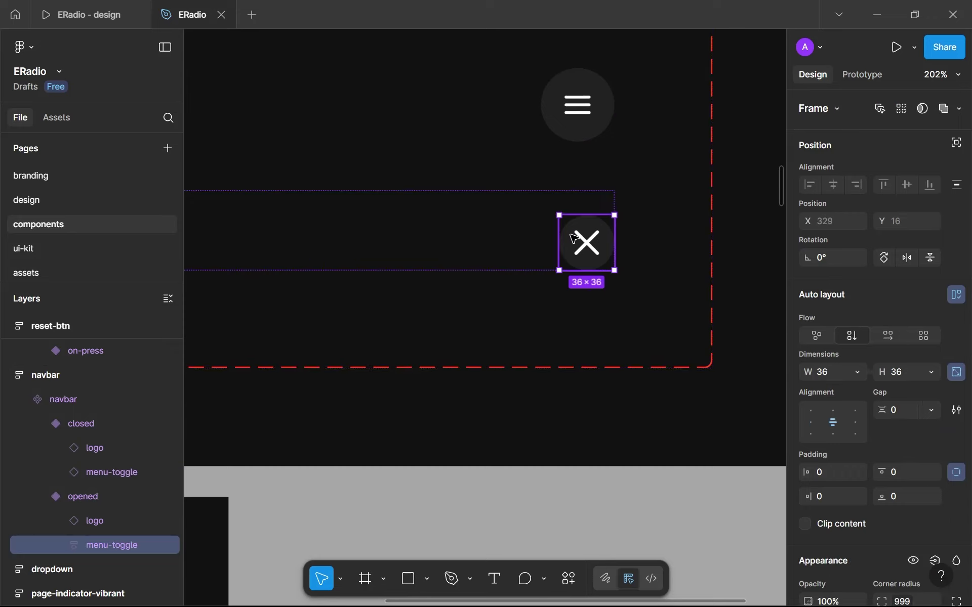
left_click(900, 374)
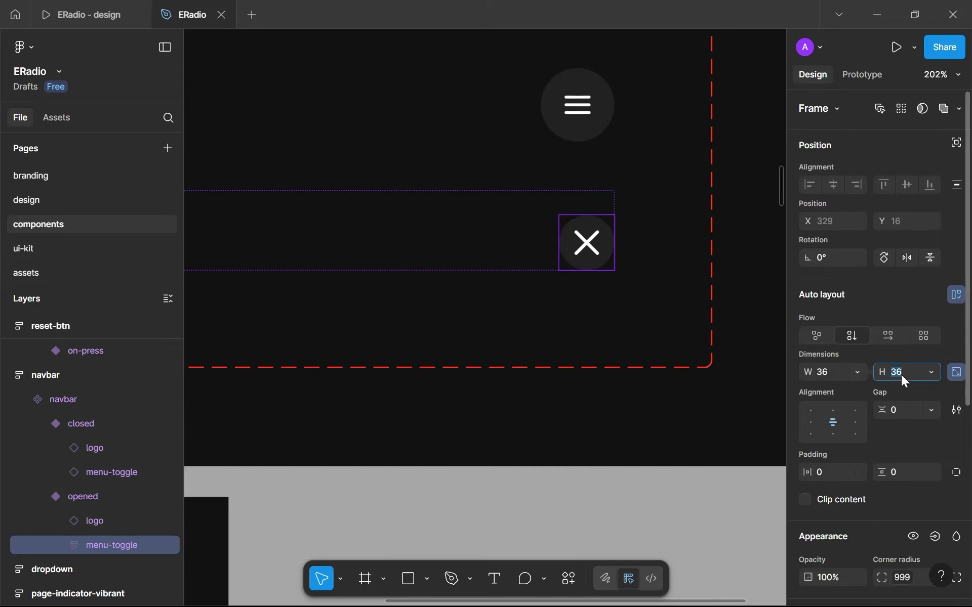
type("48")
key("Return")
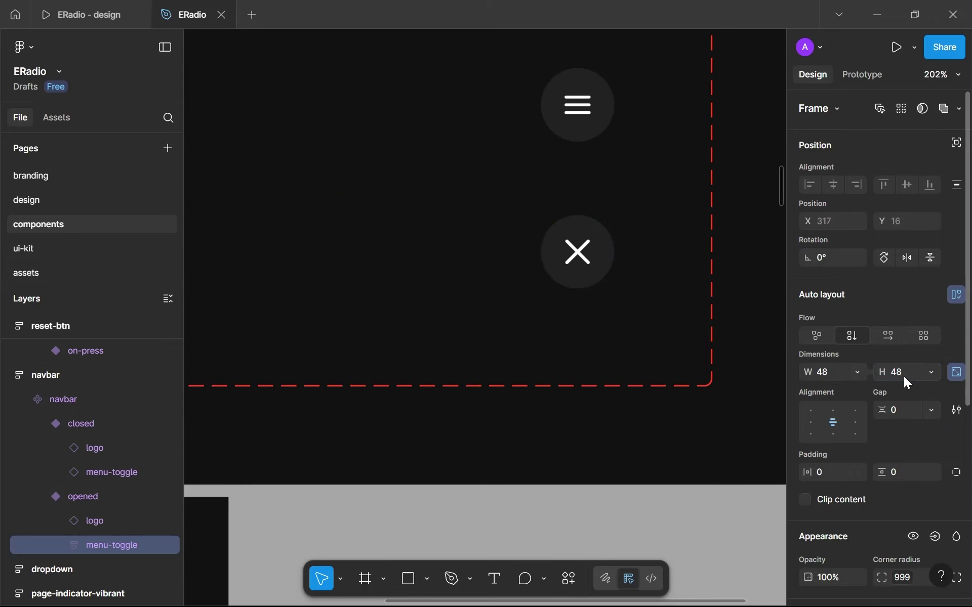
Step: Open the design page and select the menu-toggle in the home frame's navbar
left_click(31, 205)
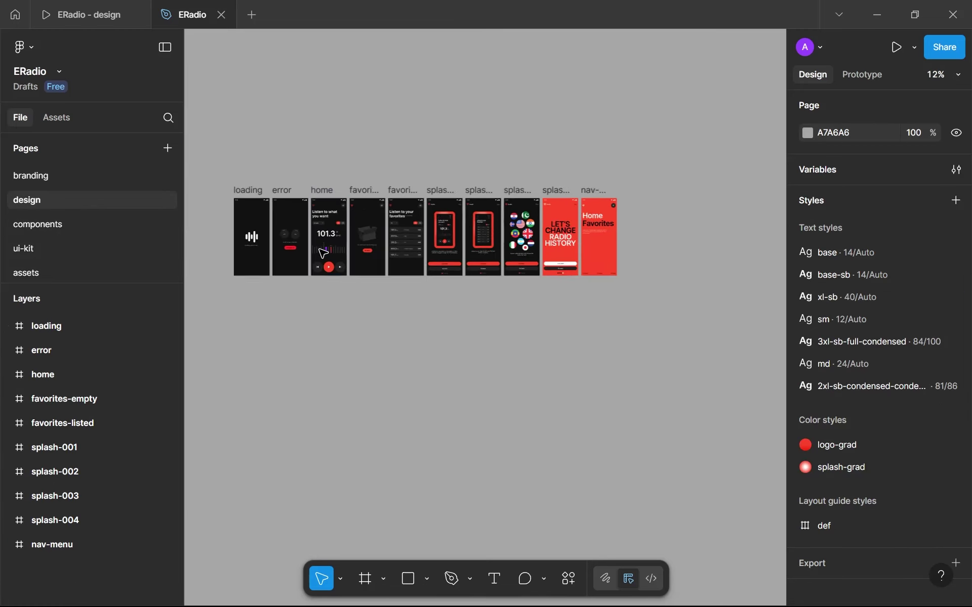
scroll(328, 214, "up", 5, "ctrl")
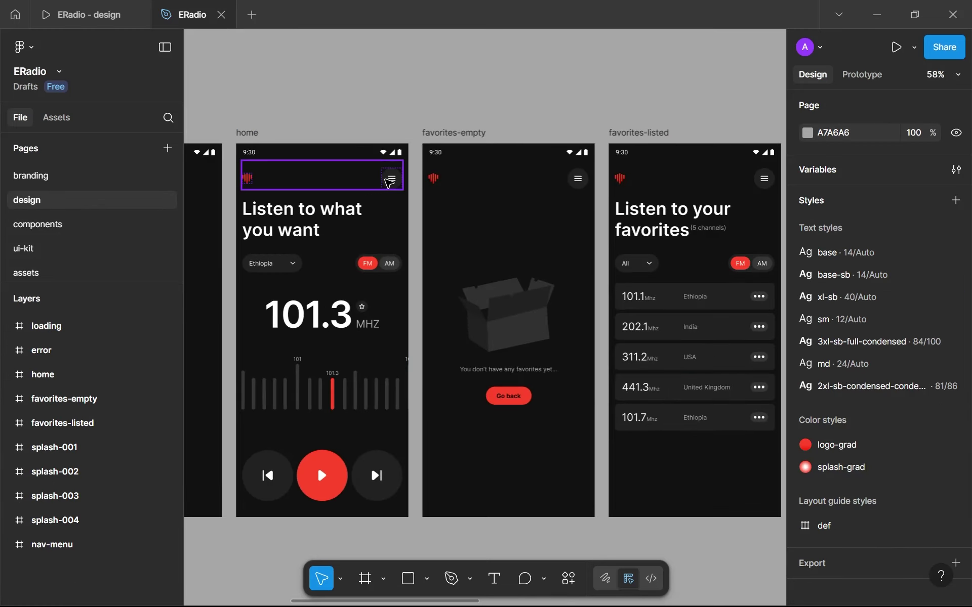
left_click(389, 182)
left_click(388, 182)
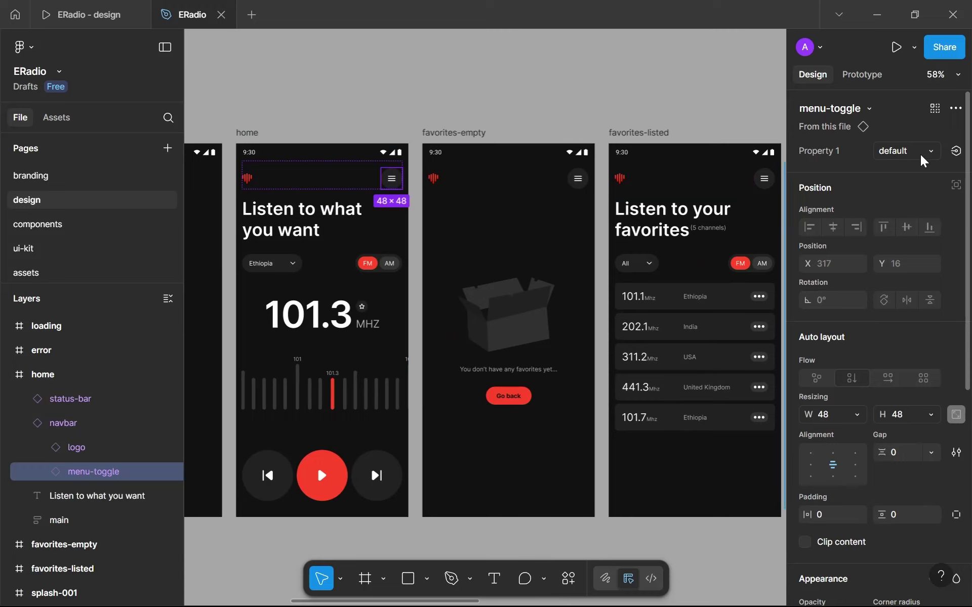
scroll(590, 199, "up", 6)
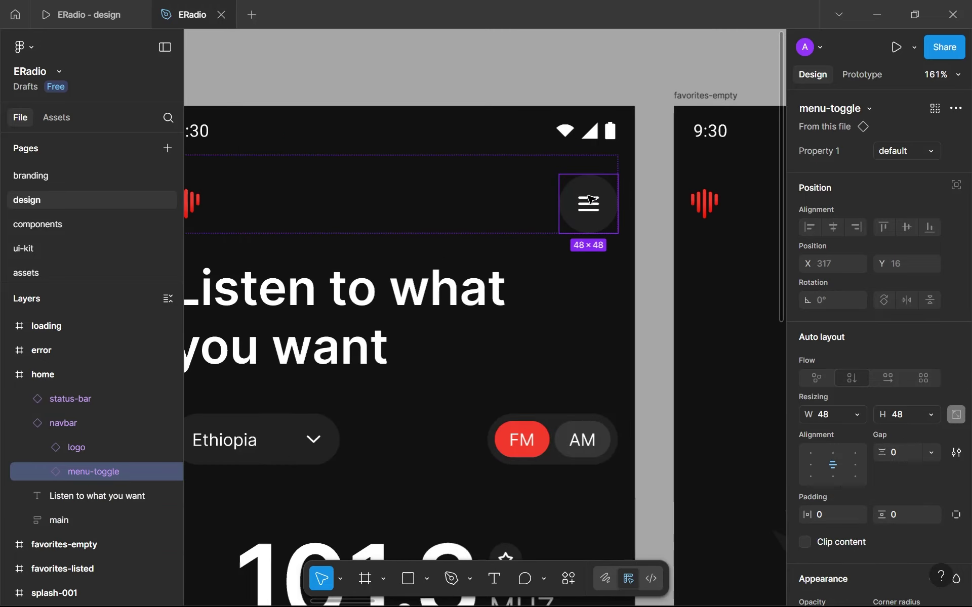
scroll(846, 385, "down", 6)
scroll(907, 353, "up", 6)
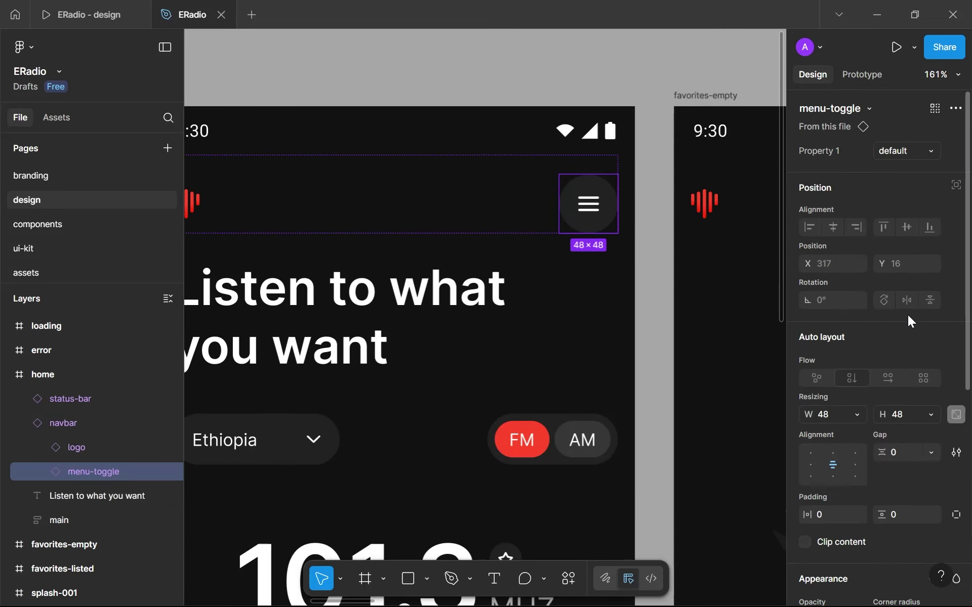
Step: Add an On tap interaction to the home navbar's menu-toggle that navigates to nav-menu
left_click(879, 77)
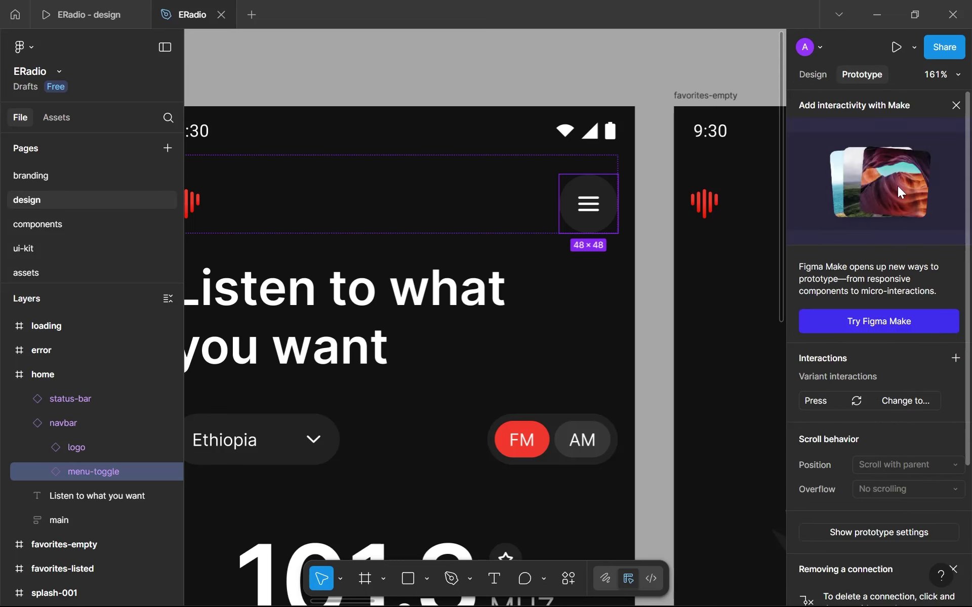
left_click(955, 358)
left_click(768, 417)
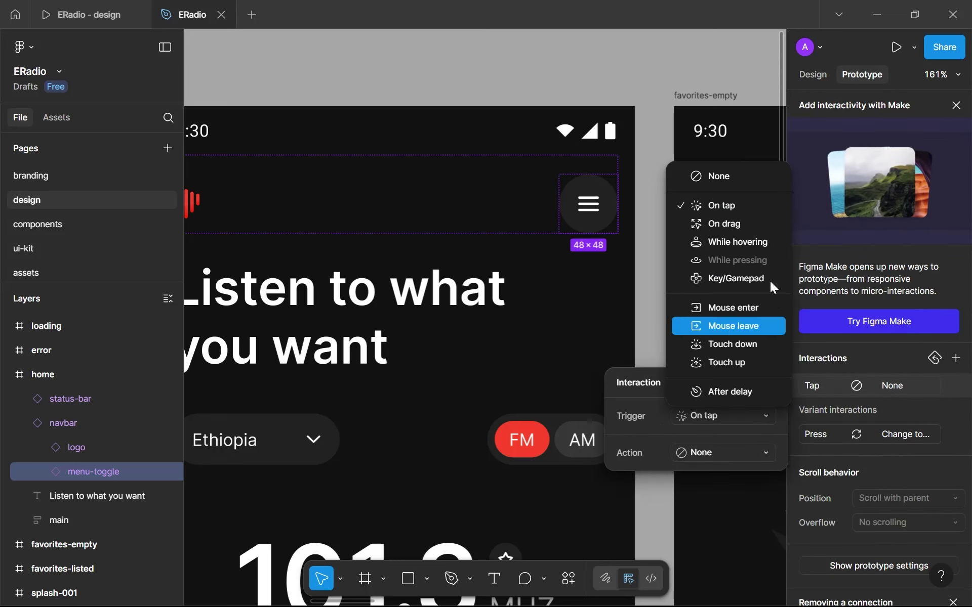
left_click(749, 208)
left_click(712, 451)
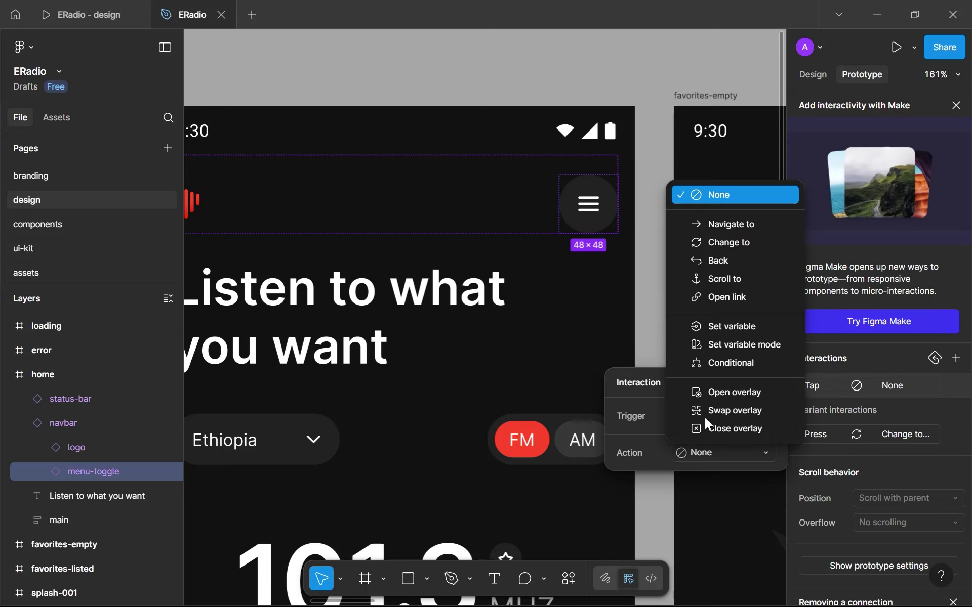
left_click(745, 227)
left_click(710, 476)
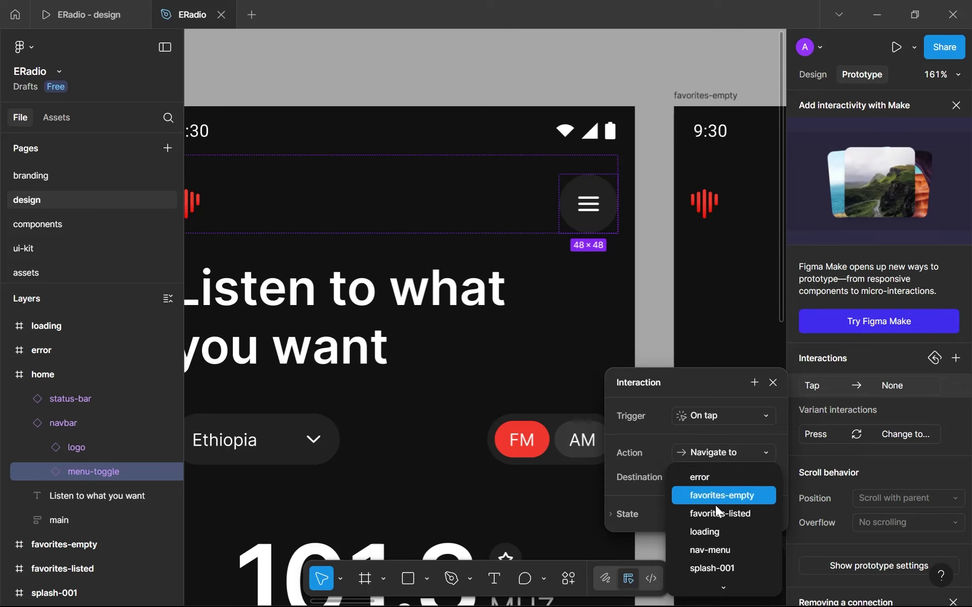
scroll(712, 532, "down", 2)
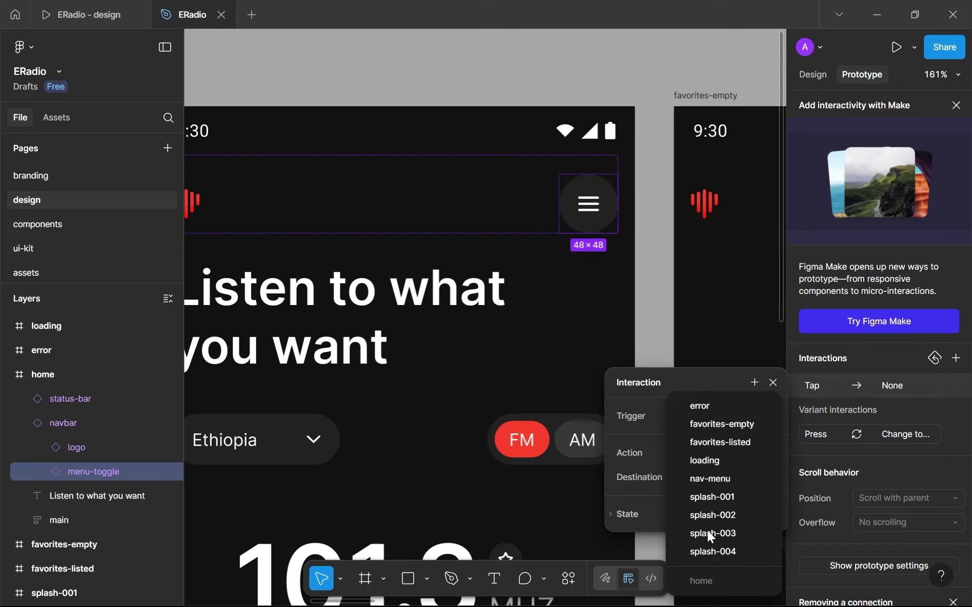
left_click(724, 482)
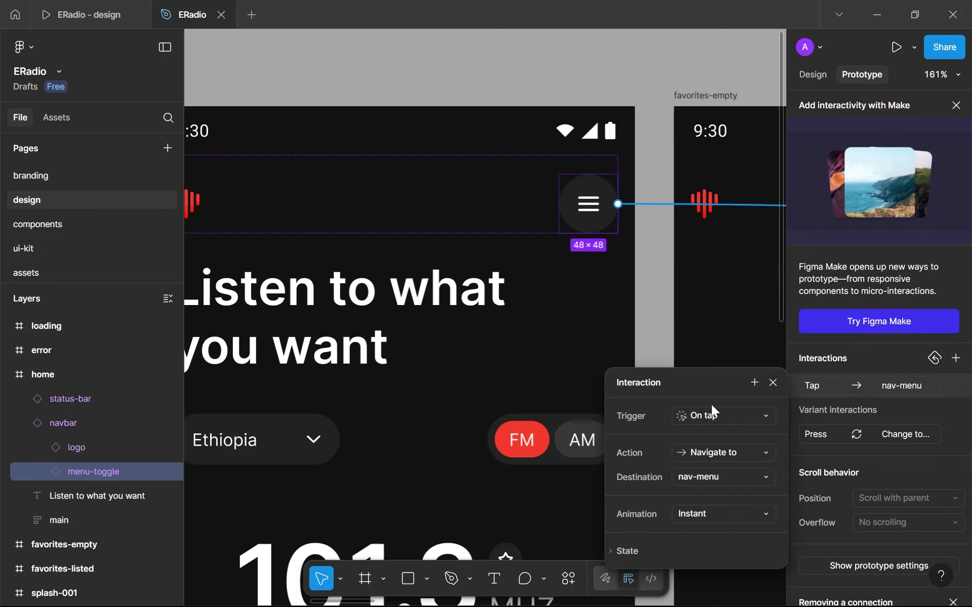
Step: Push the home frame's navbar instance changes to its main component and clear the selection
scroll(573, 296, "down", 3)
left_click(538, 239)
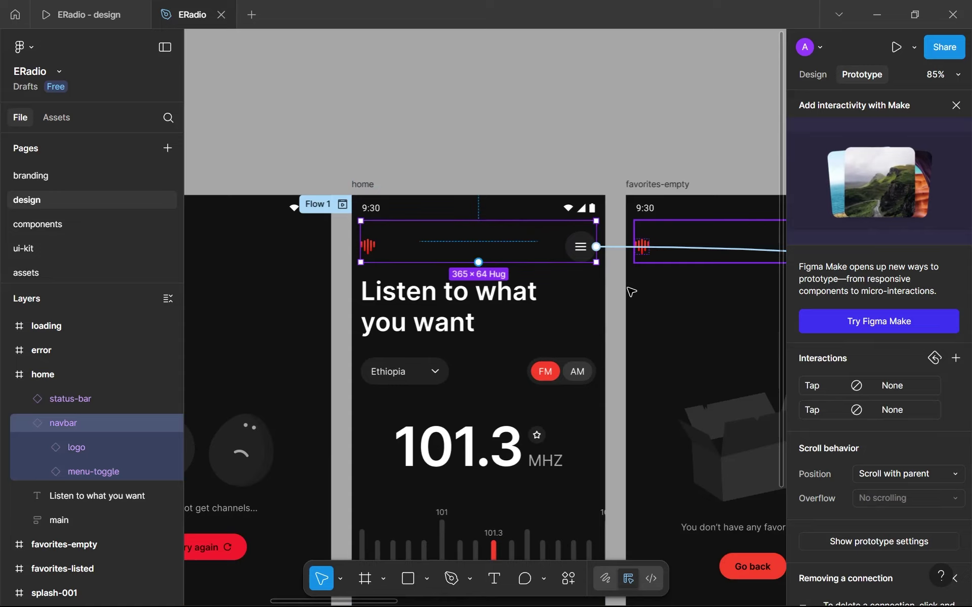
scroll(630, 292, "down", 10)
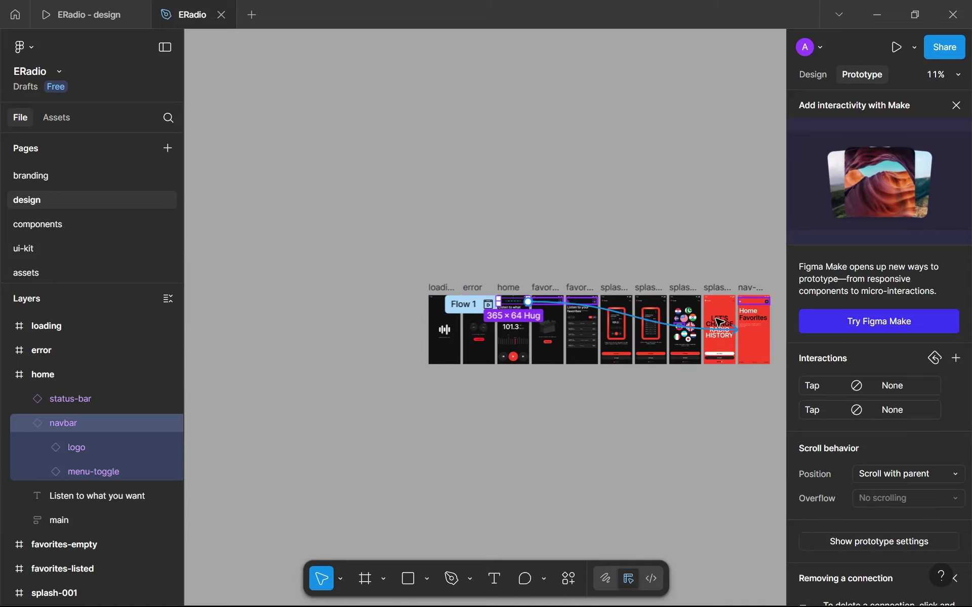
scroll(526, 301, "up", 10)
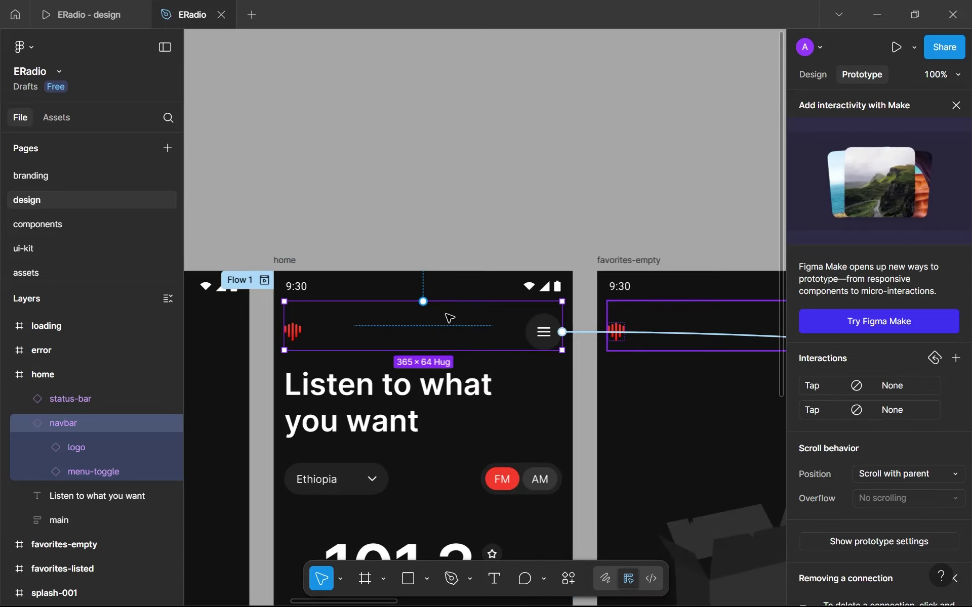
left_click(805, 77)
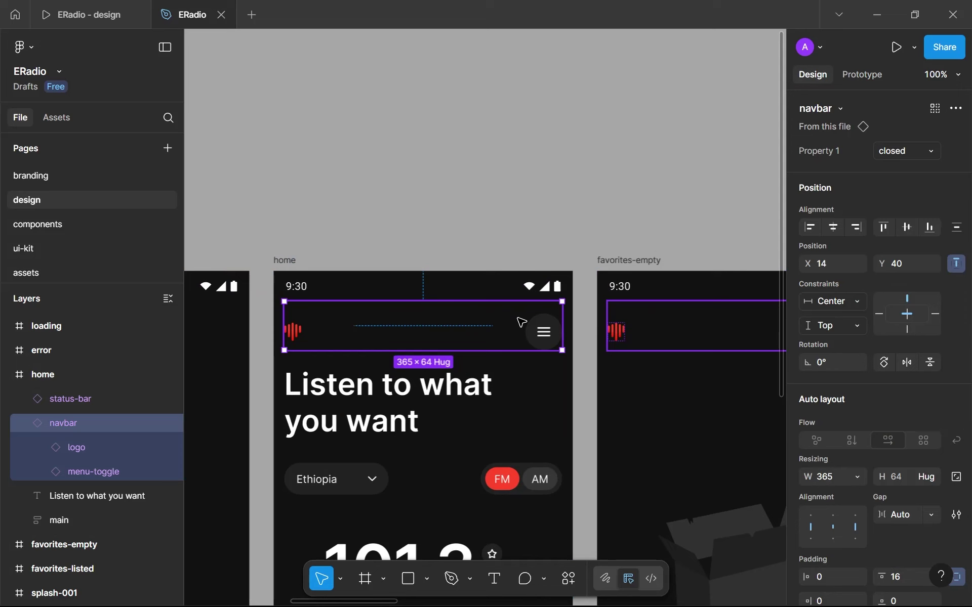
right_click(468, 343)
mouse_move(534, 425)
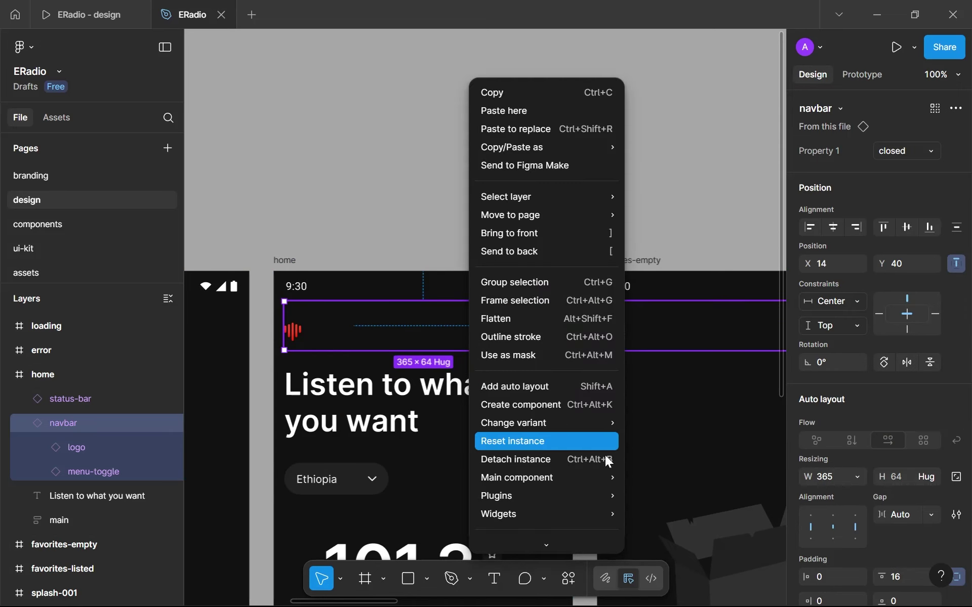
mouse_move(597, 475)
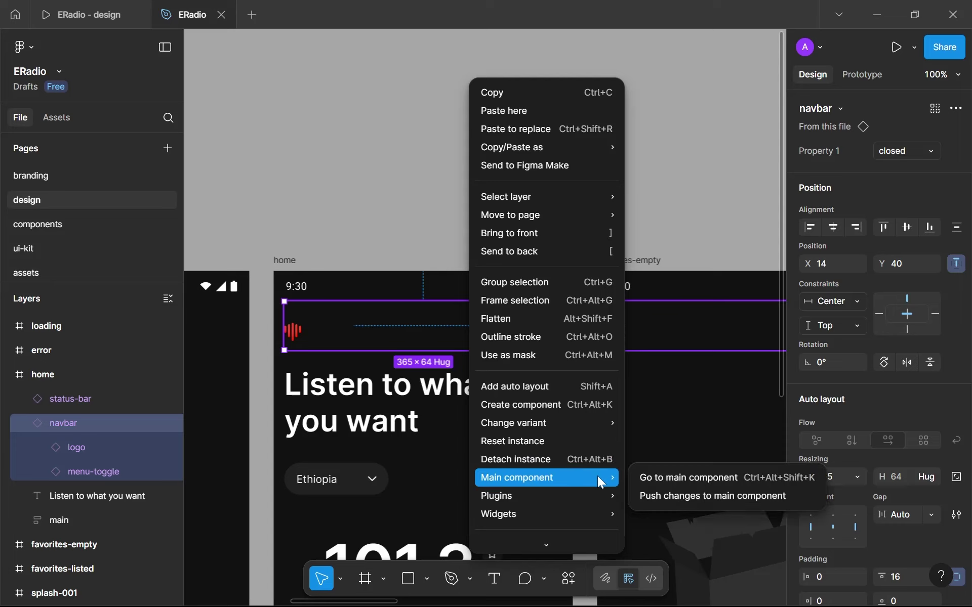
left_click(674, 496)
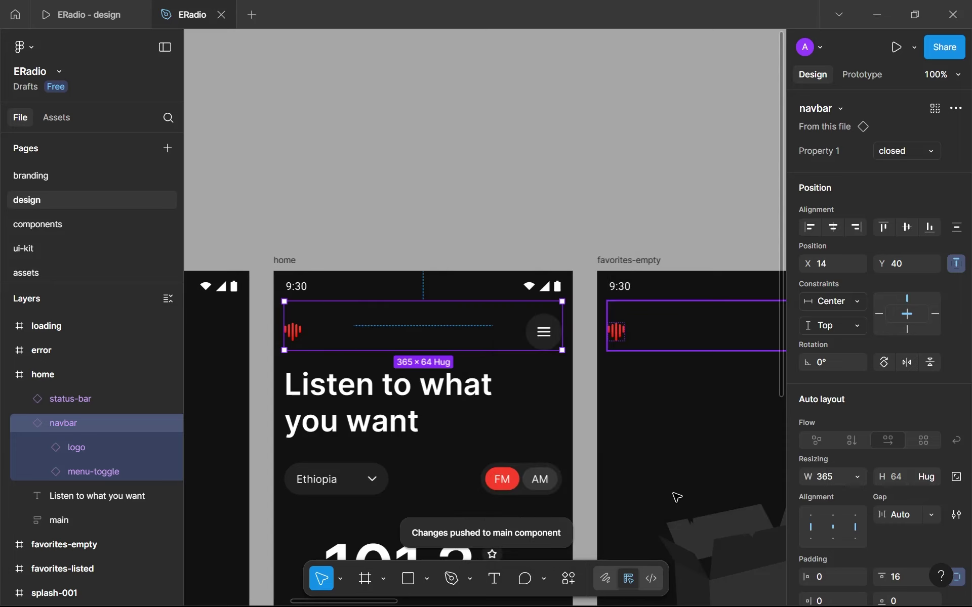
left_click(650, 210)
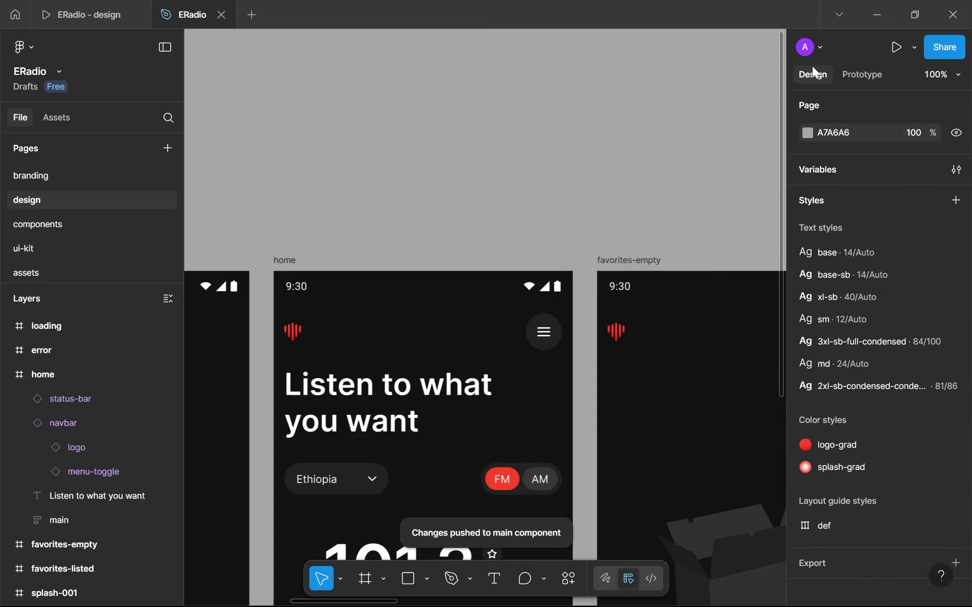
Step: Check the prototype interactions and connections of the navbars in the home and favorites-empty frames
left_click(843, 76)
scroll(634, 284, "down", 4)
left_click_drag(625, 283, 439, 268)
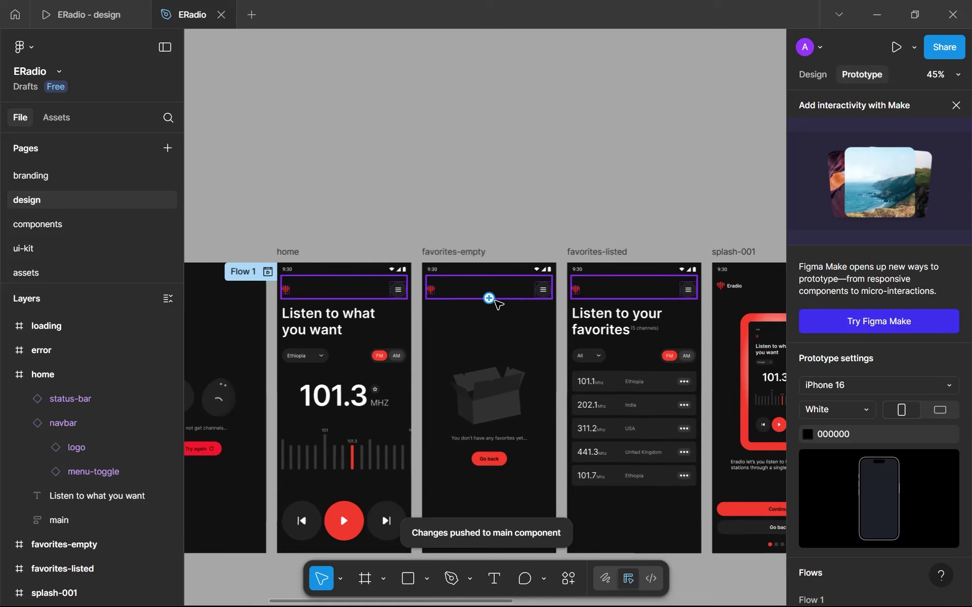
left_click(511, 296)
left_click(362, 294)
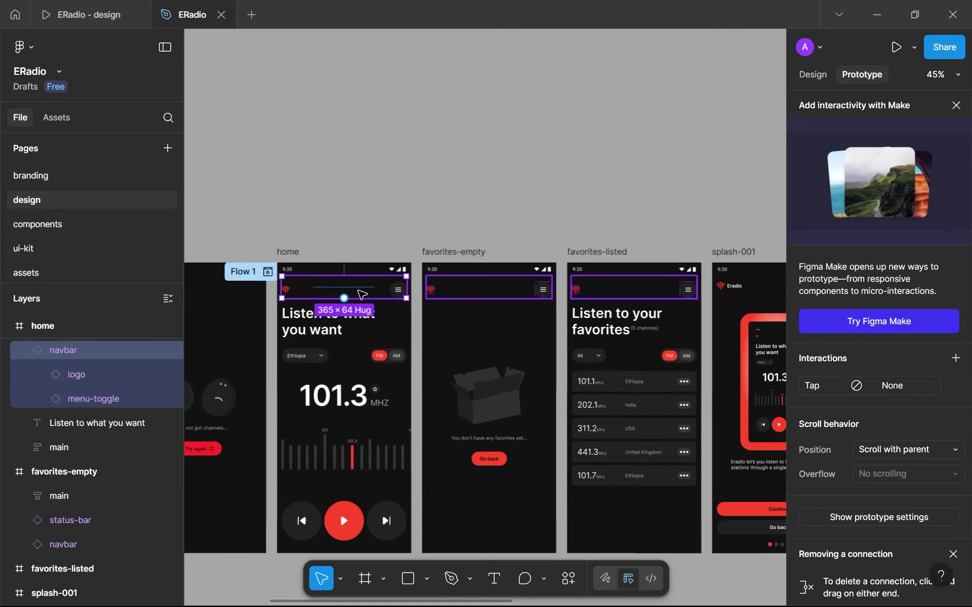
left_click(540, 294)
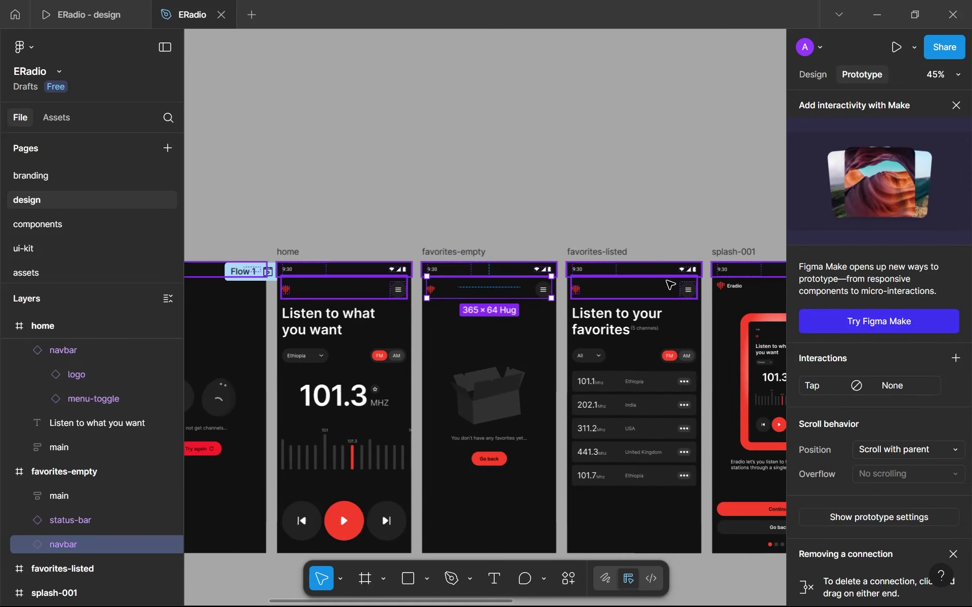
scroll(658, 281, "down", 4)
scroll(616, 266, "up", 1)
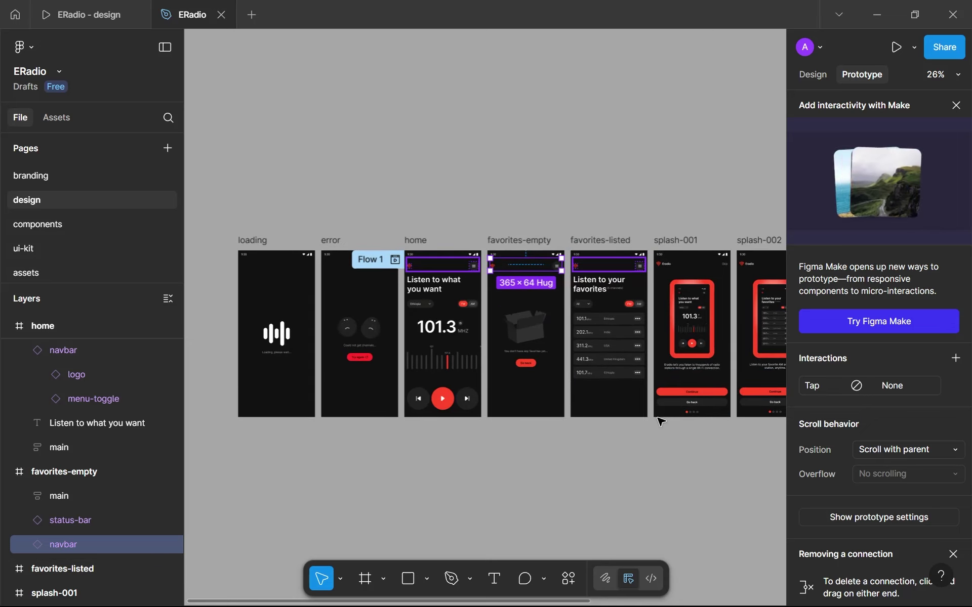
mouse_move(854, 585)
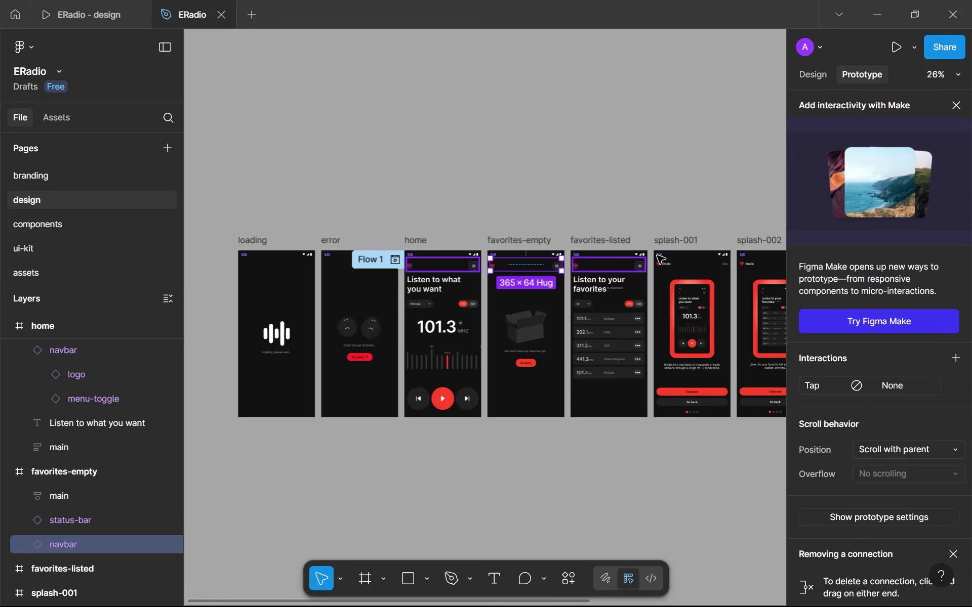
scroll(543, 259, "up", 2)
scroll(543, 259, "up", 2)
Step: Set the home frame navbar's On tap interaction to navigate to nav-menu and clear the selection
left_click(381, 280)
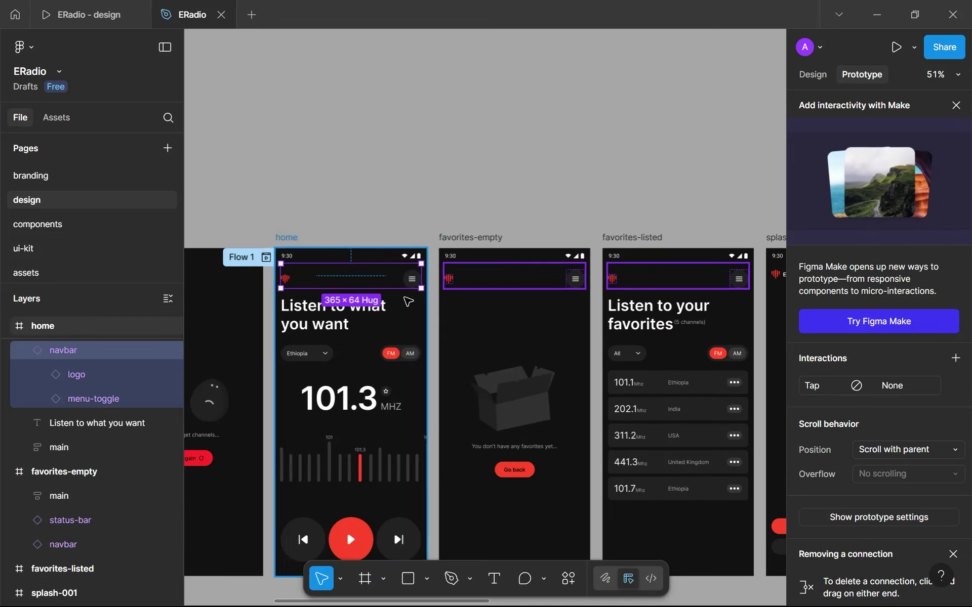
scroll(407, 301, "up", 2)
left_click(856, 385)
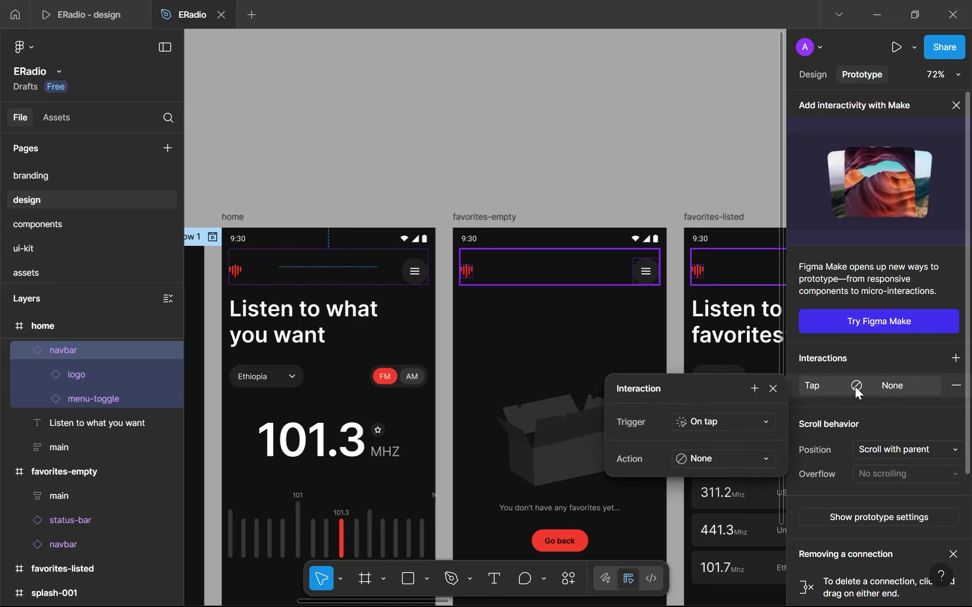
left_click(722, 449)
key("Escape")
scroll(457, 301, "down", 3)
scroll(413, 295, "up", 6)
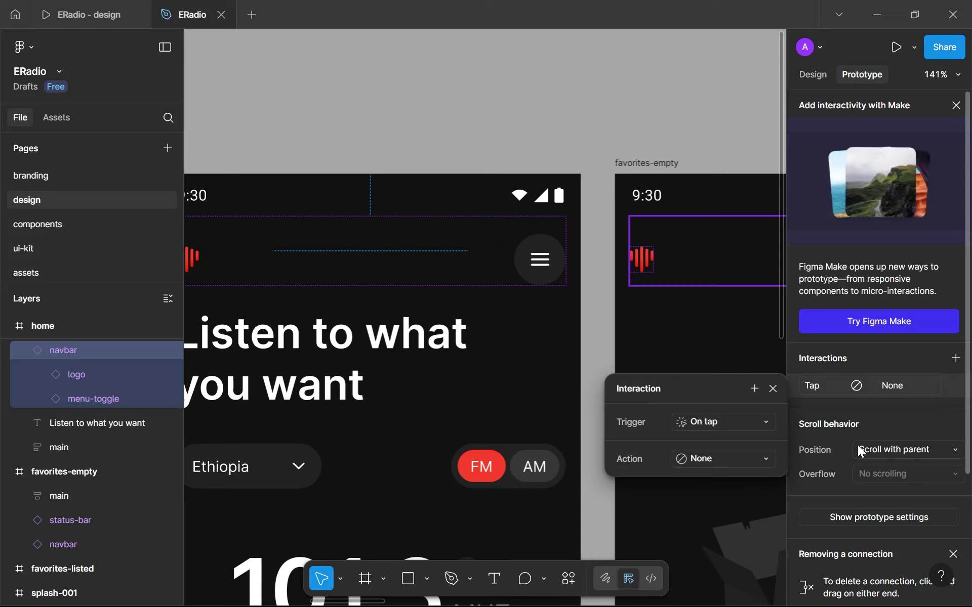
left_click(749, 422)
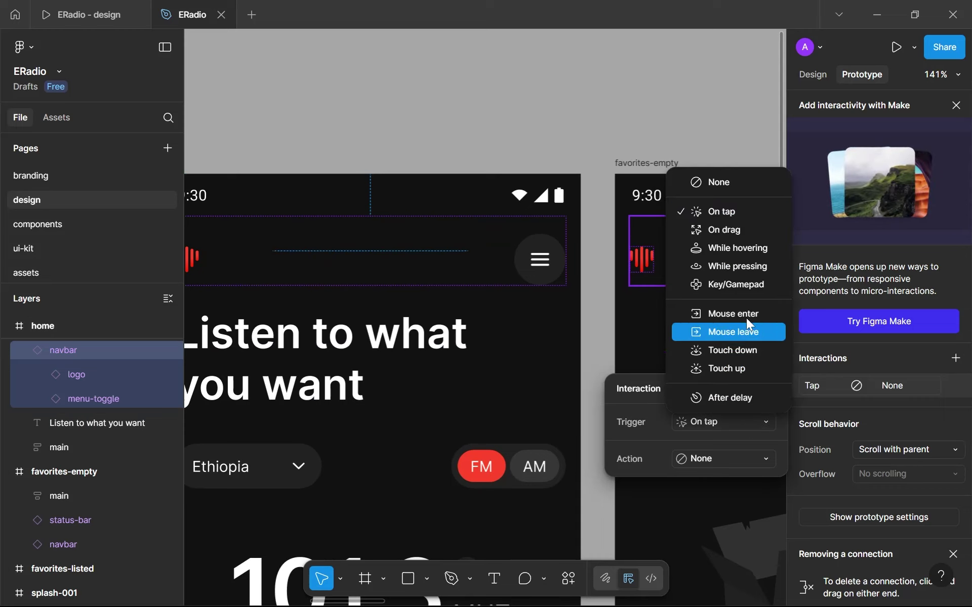
left_click(721, 212)
left_click(715, 459)
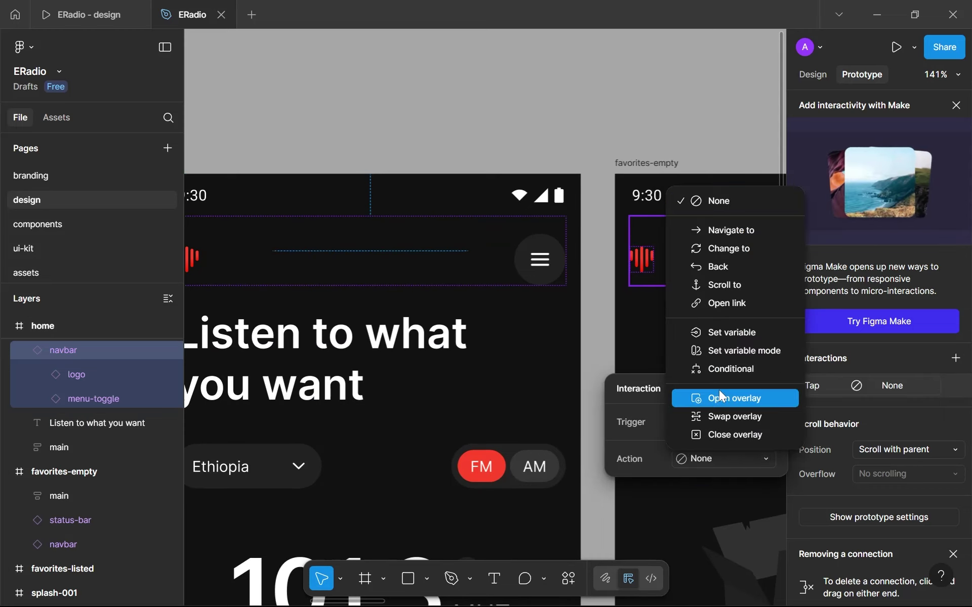
left_click(721, 230)
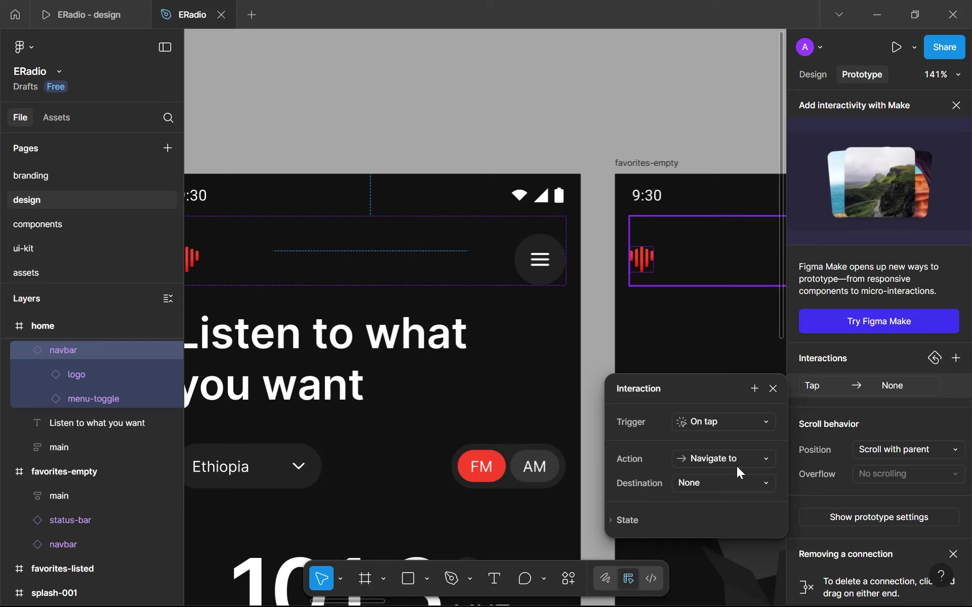
left_click(736, 482)
left_click(730, 484)
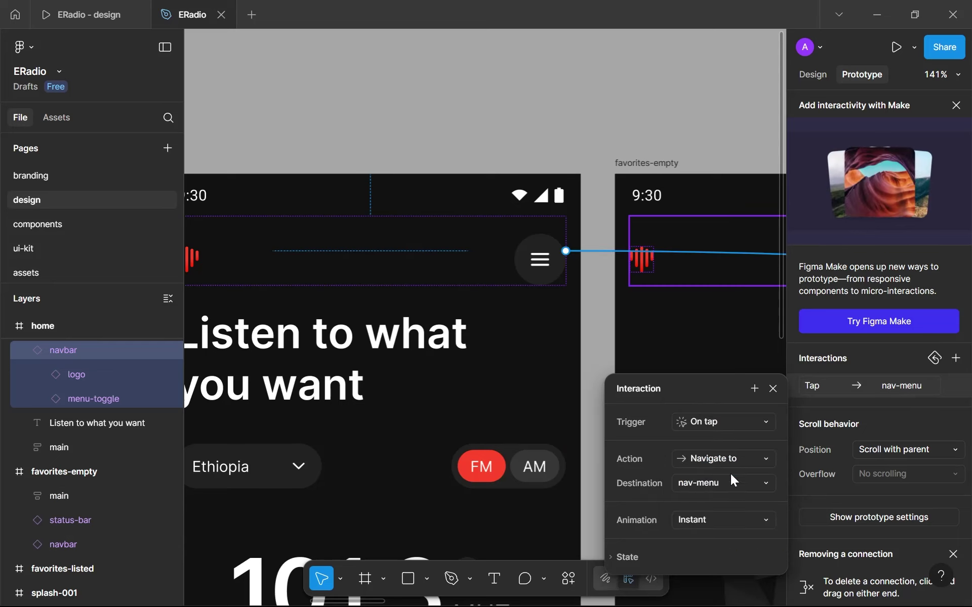
left_click(601, 115)
Step: Give the navbars in the favorites-empty and favorites-listed frames the home navbar's tap interaction that navigates to nav-menu
scroll(597, 124, "down", 10)
scroll(596, 126, "right", 5)
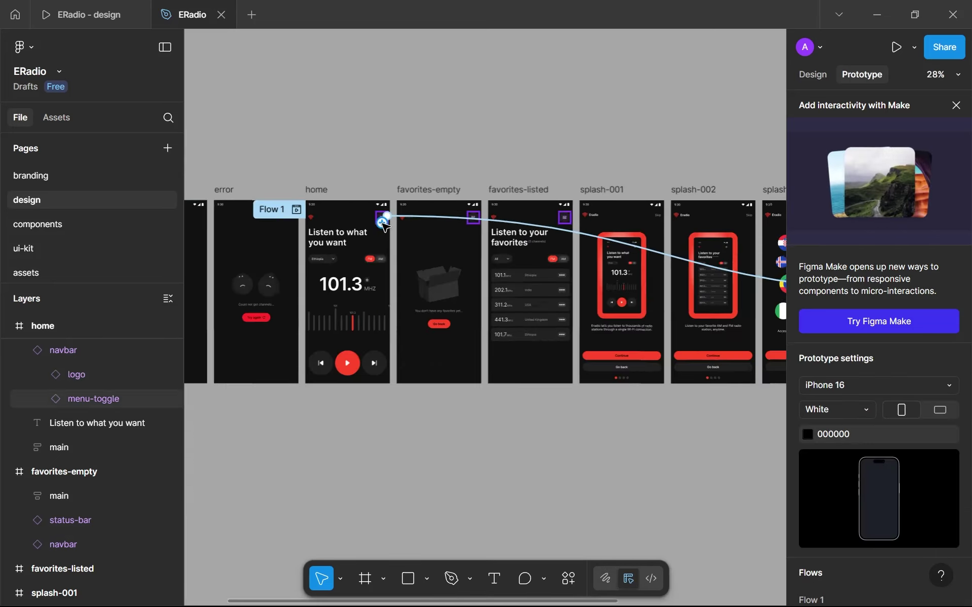
scroll(383, 223, "down", 5)
scroll(344, 243, "up", 3)
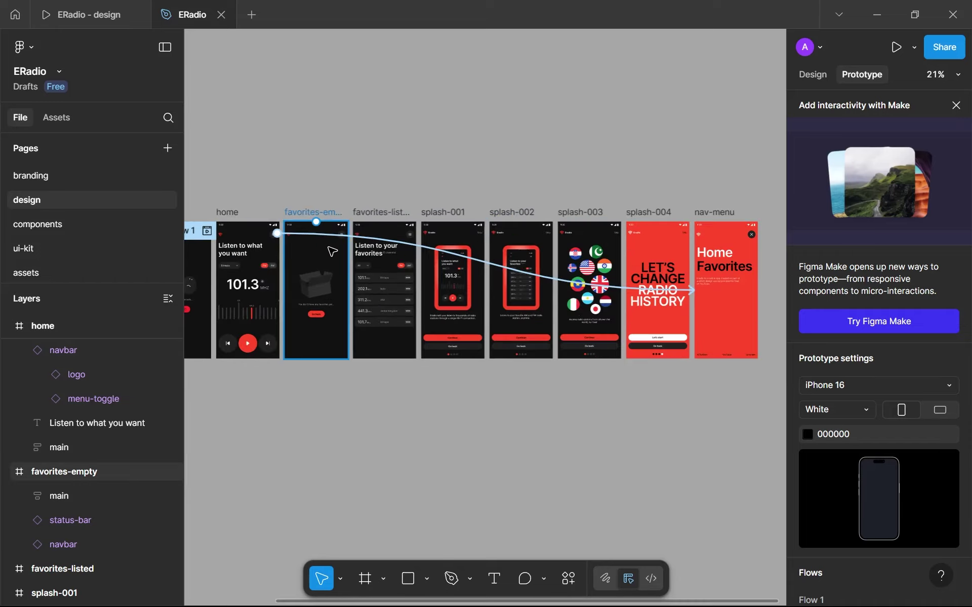
scroll(332, 251, "up", 5)
scroll(506, 203, "left", 5)
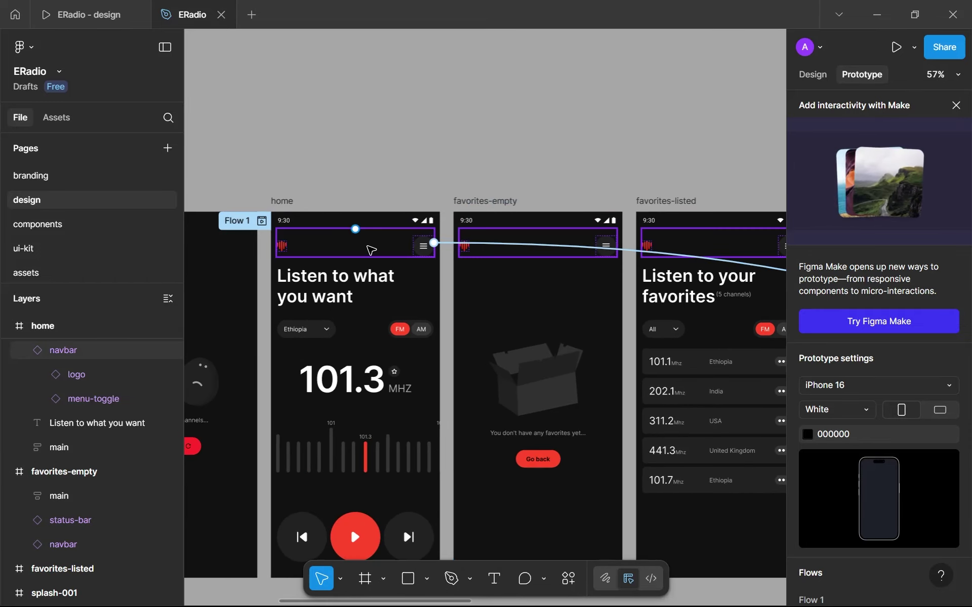
left_click(371, 250)
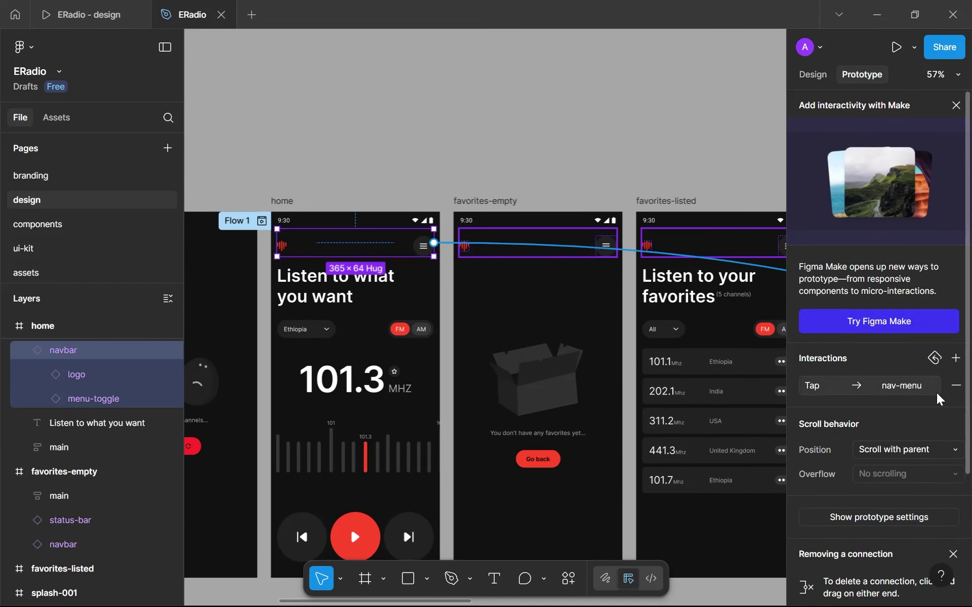
scroll(938, 399, "down", 3)
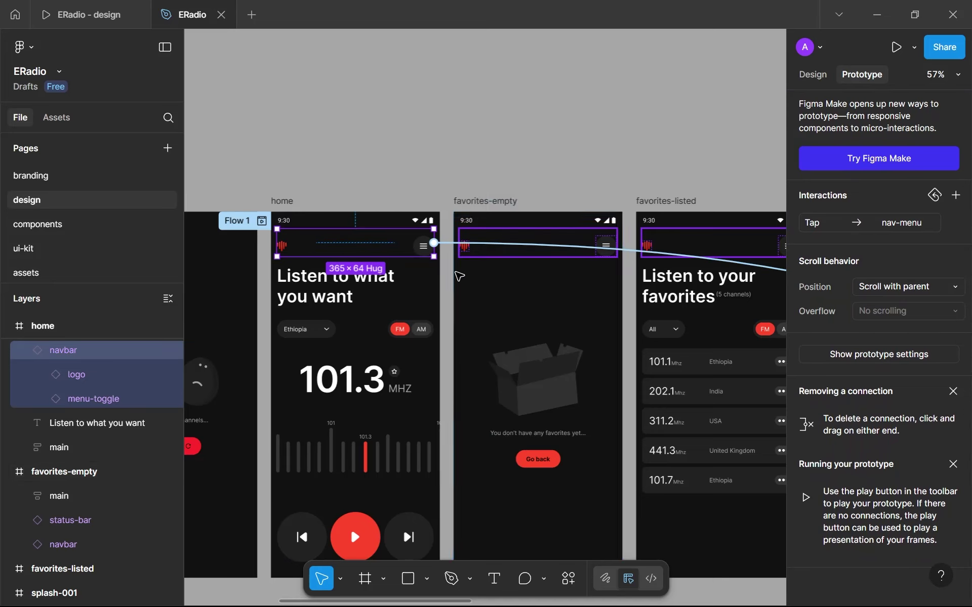
scroll(453, 268, "down", 3)
scroll(524, 253, "up", 6)
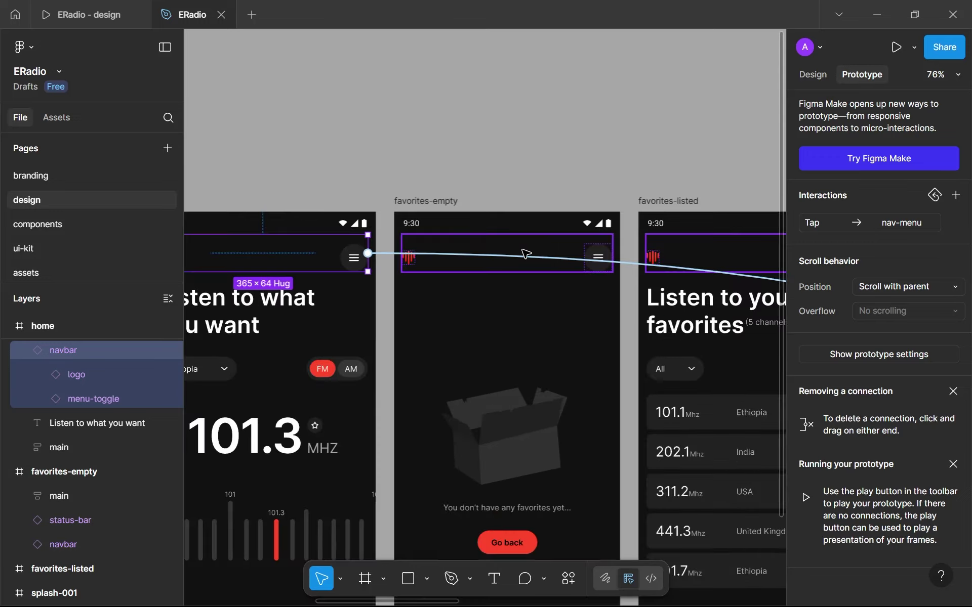
left_click(559, 246)
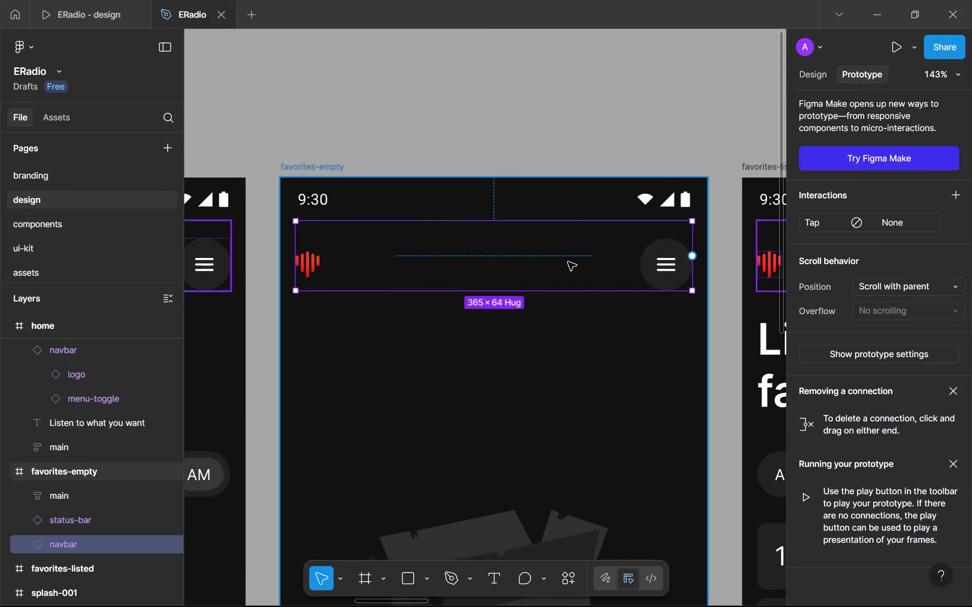
scroll(571, 266, "down", 3)
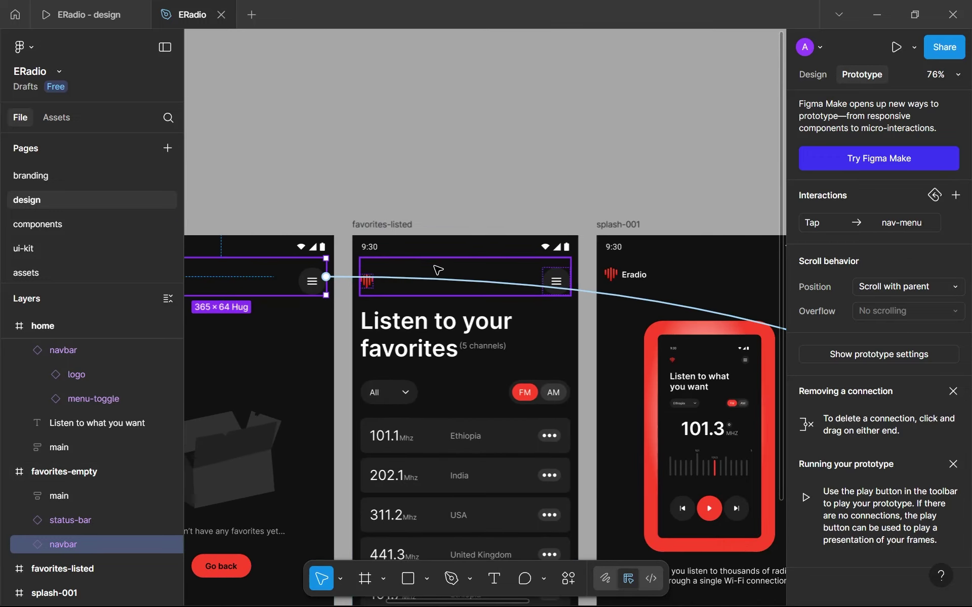
left_click(448, 268)
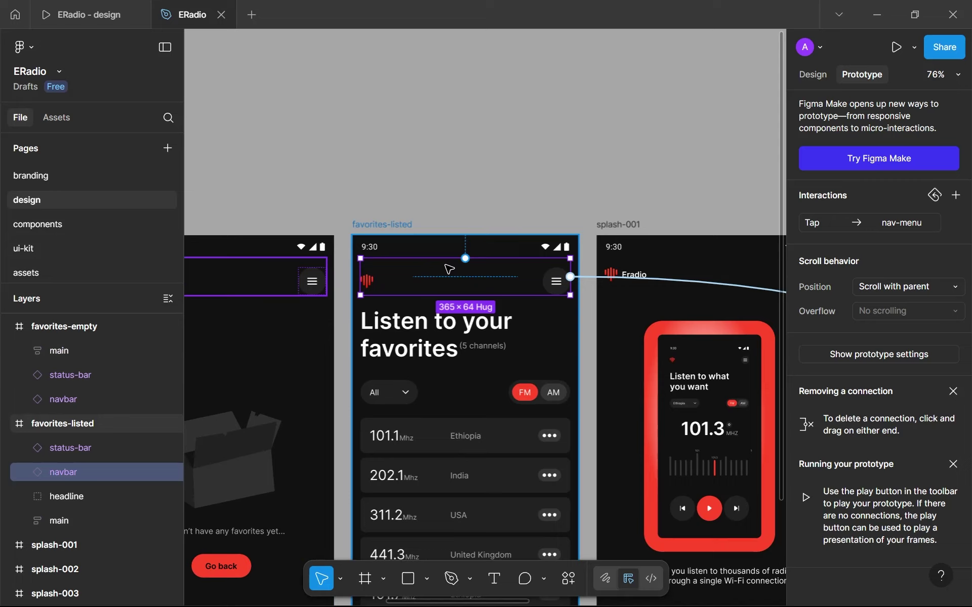
Step: Test the home screen's menu toggle in the running prototype, dismiss the device notification and return to the design file
scroll(448, 269, "down", 5)
scroll(410, 323, "up", 3)
scroll(410, 323, "right", 5)
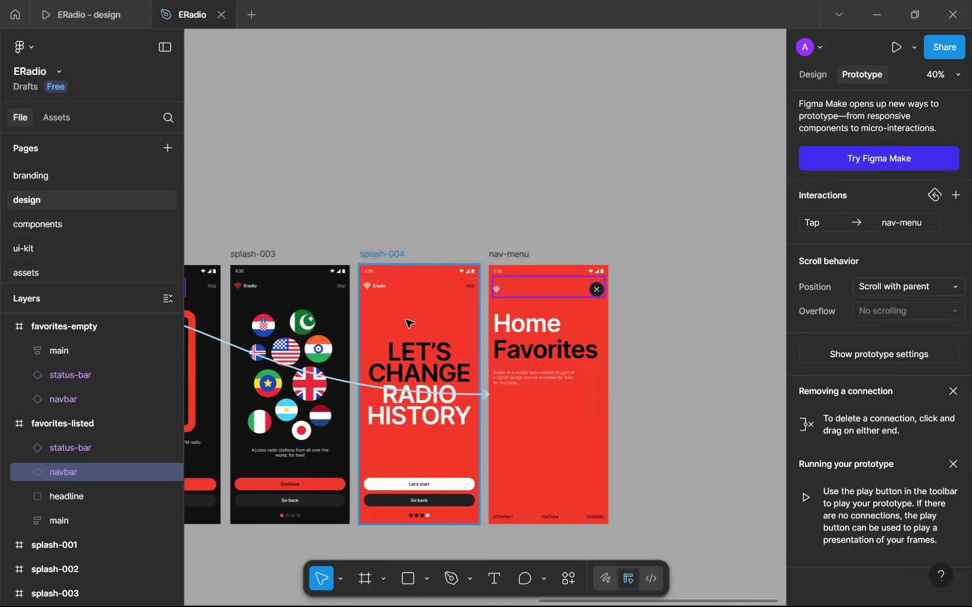
scroll(409, 322, "down", 3)
left_click(89, 10)
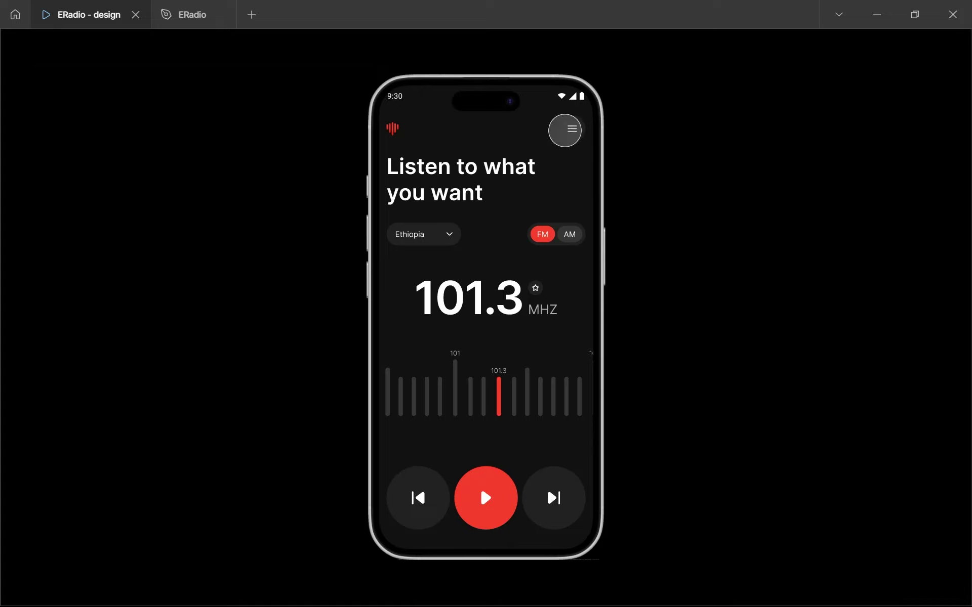
left_click(565, 131)
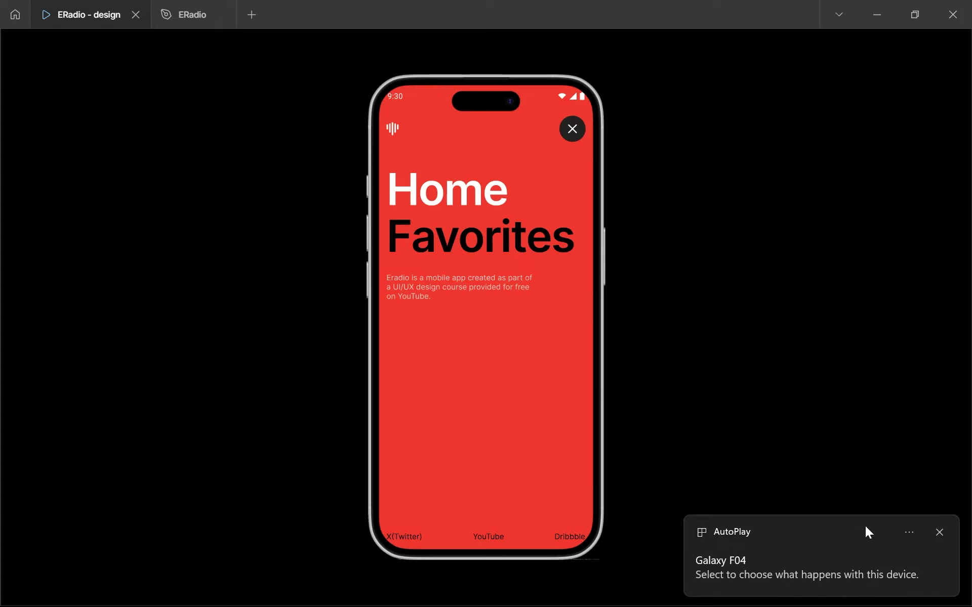
left_click(939, 533)
left_click(187, 17)
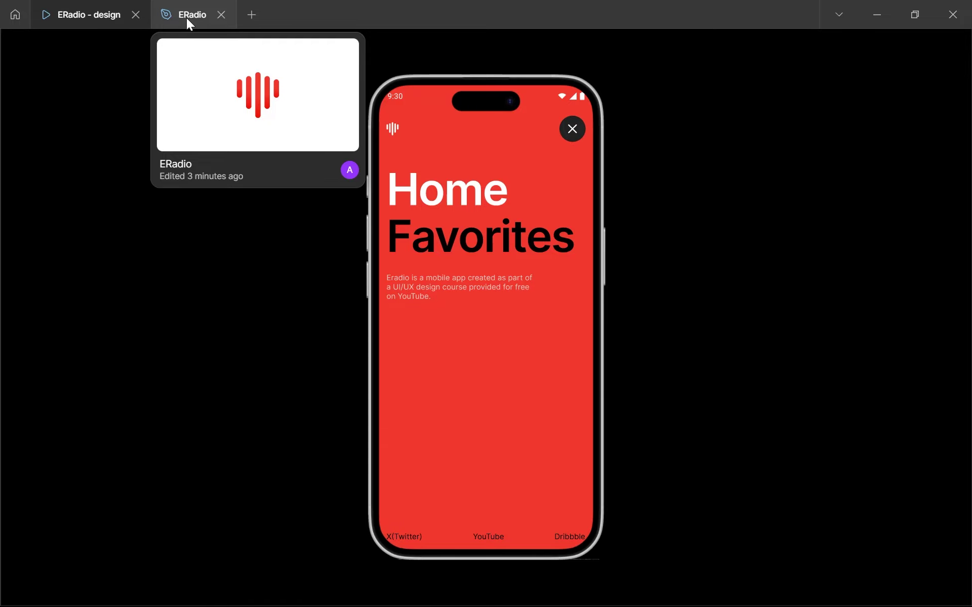
Step: Examine the prototype connections leading from the home, favorites-empty and favorites-listed frames to nav-menu
scroll(452, 332, "up", 5)
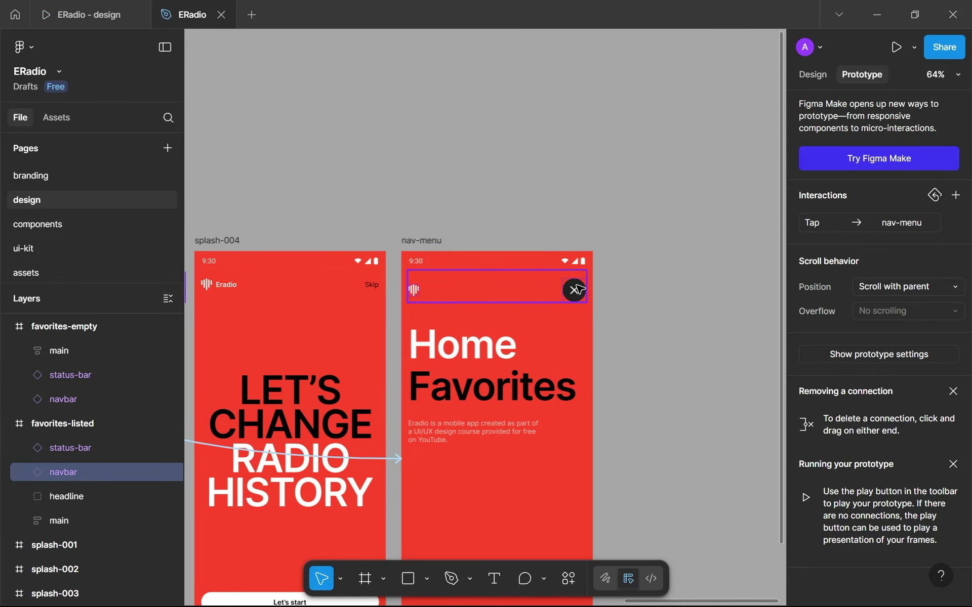
scroll(418, 317, "down", 5)
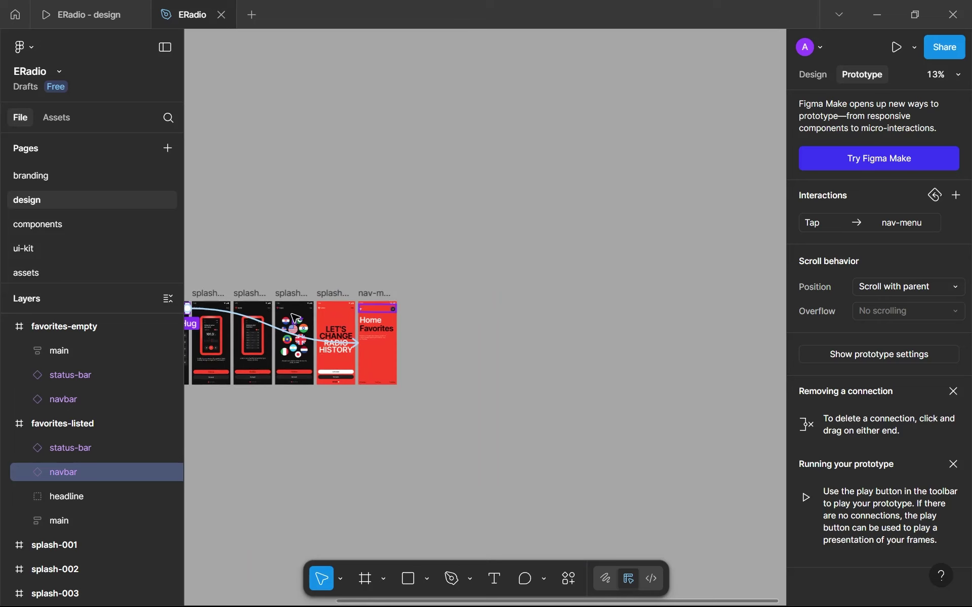
scroll(489, 290, "left", 4)
scroll(489, 290, "left", 1)
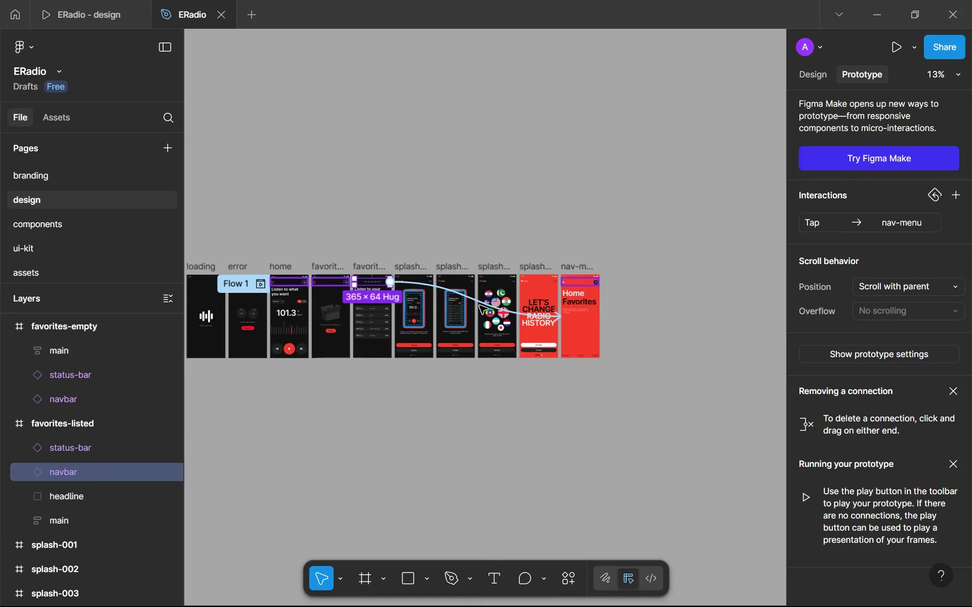
scroll(511, 306, "up", 2)
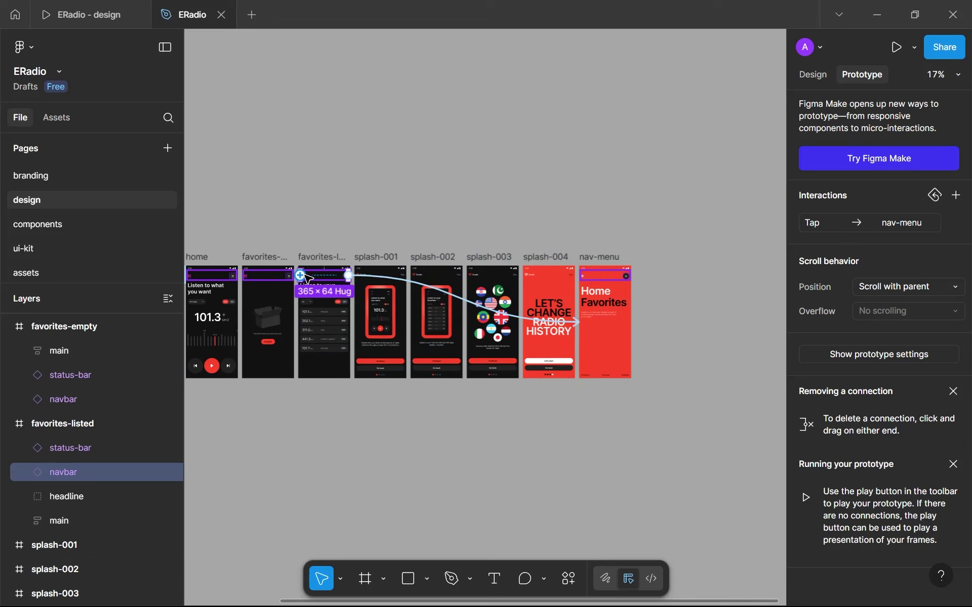
scroll(307, 279, "down", 2)
scroll(314, 294, "up", 1)
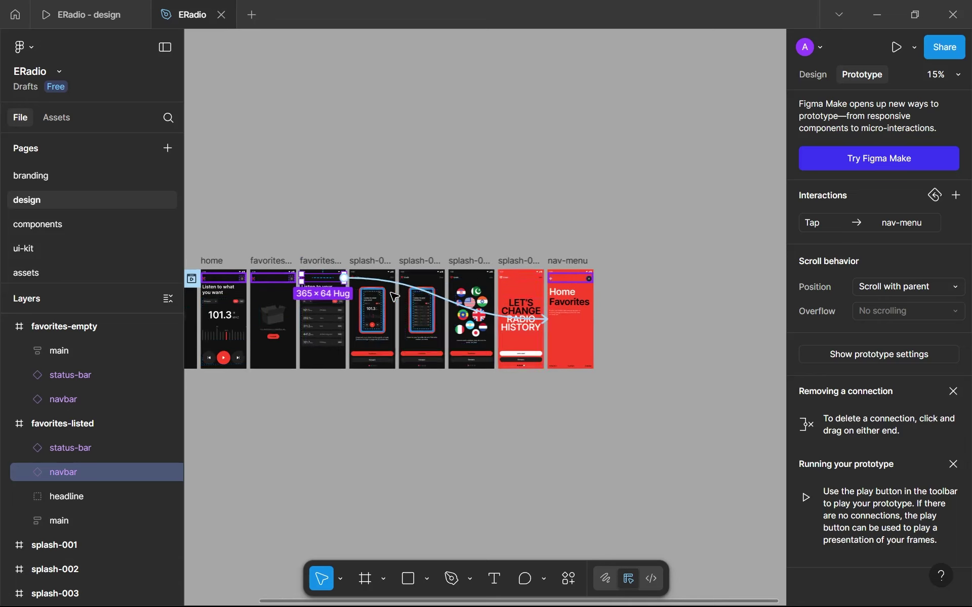
scroll(394, 296, "up", 5)
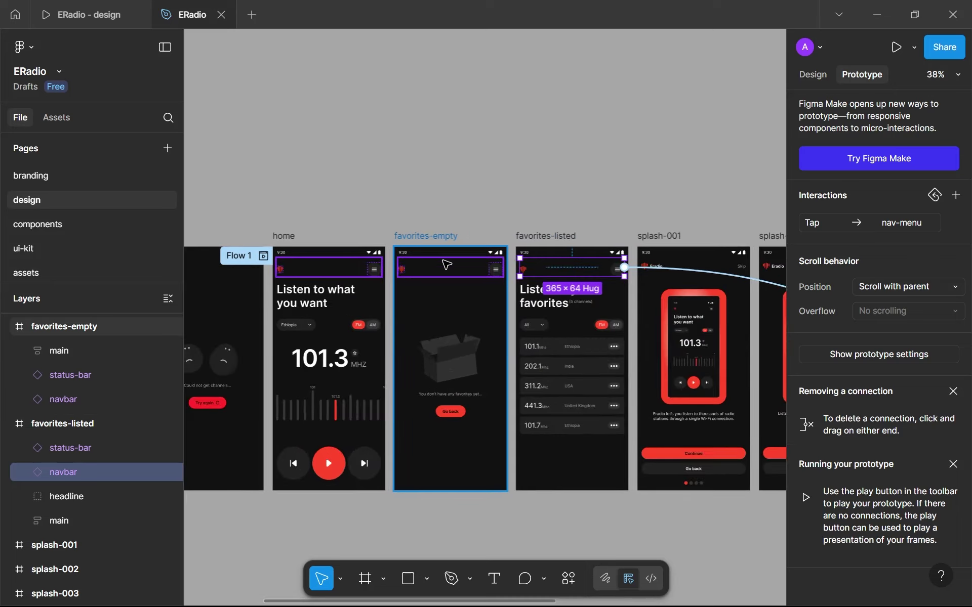
left_click(445, 238)
scroll(445, 248, "down", 5)
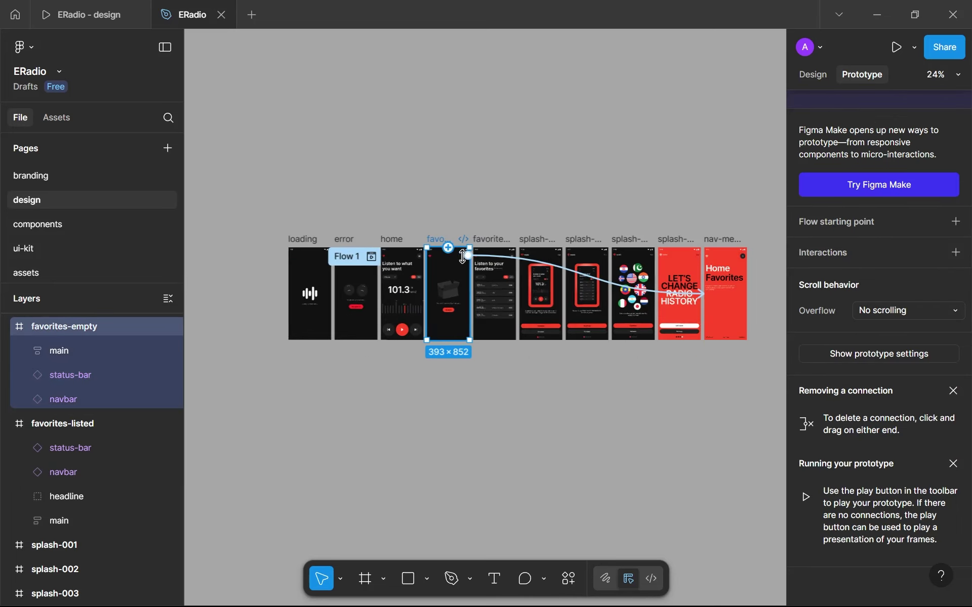
left_click(722, 251)
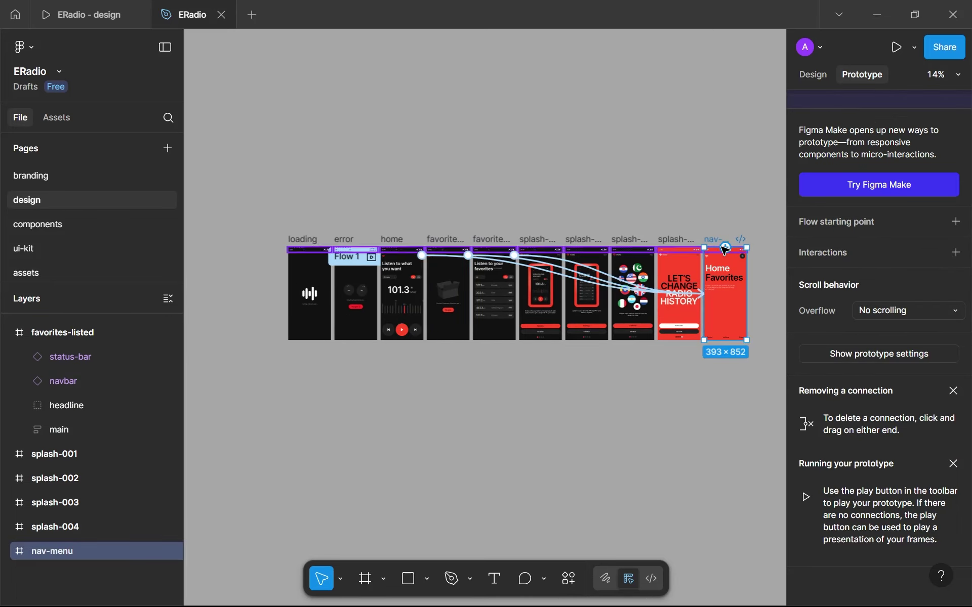
Step: Add an On tap interaction with the Back action to the navbar in the nav-menu frame
scroll(725, 248, "up", 1)
scroll(725, 247, "up", 2)
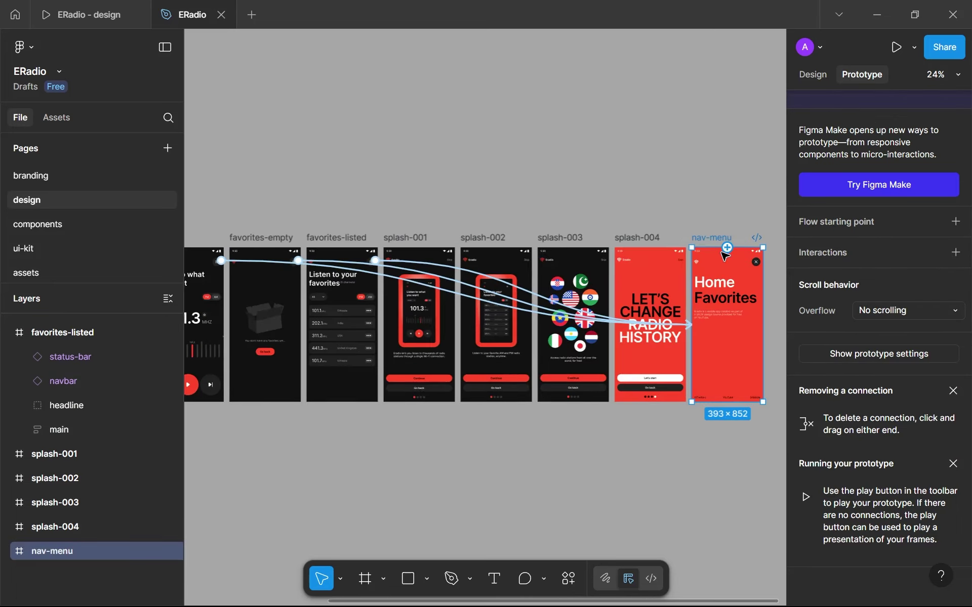
left_click(758, 260)
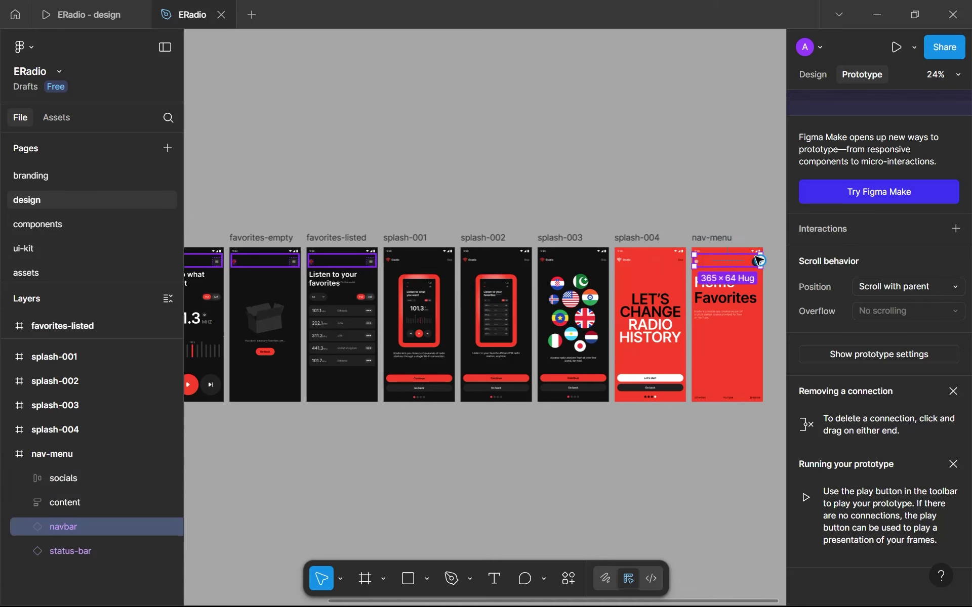
scroll(757, 260, "up", 2)
scroll(657, 355, "right", 3)
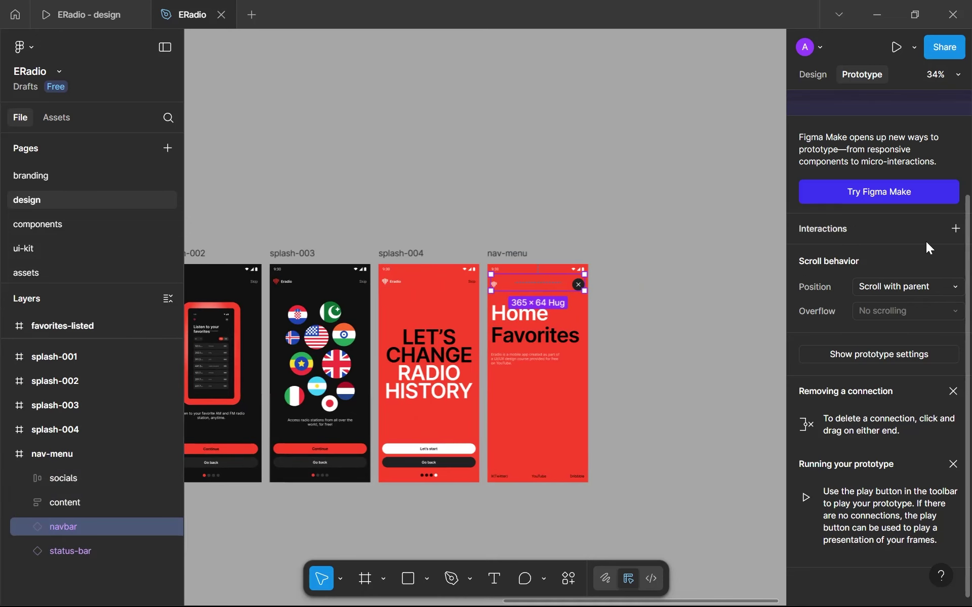
left_click(955, 230)
left_click(719, 286)
left_click(736, 340)
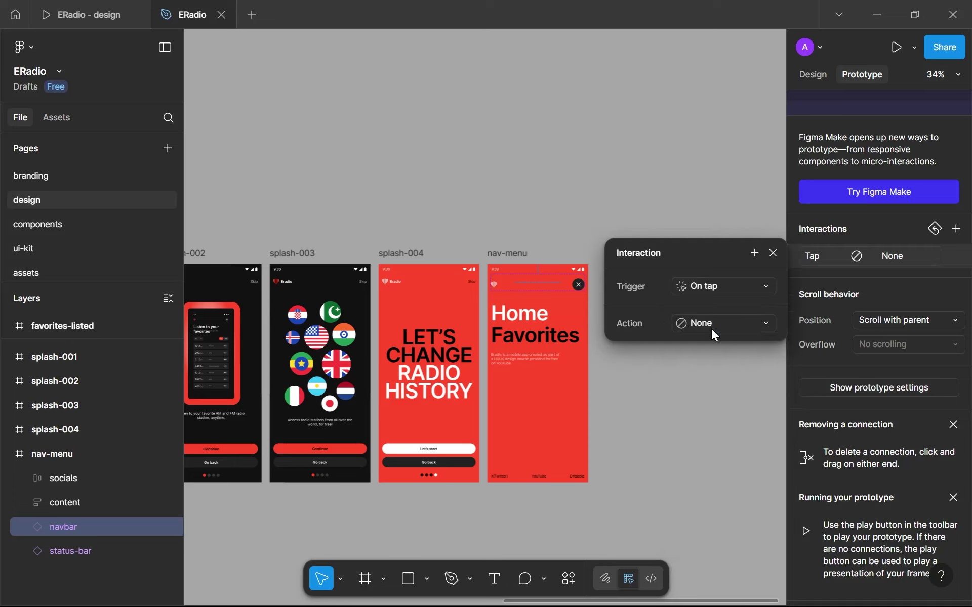
left_click(713, 325)
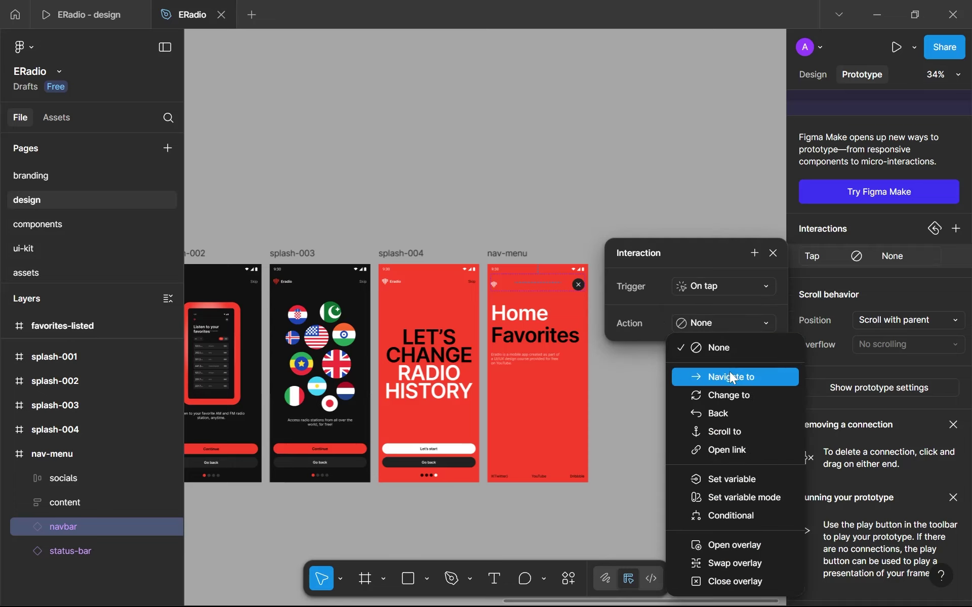
left_click(735, 414)
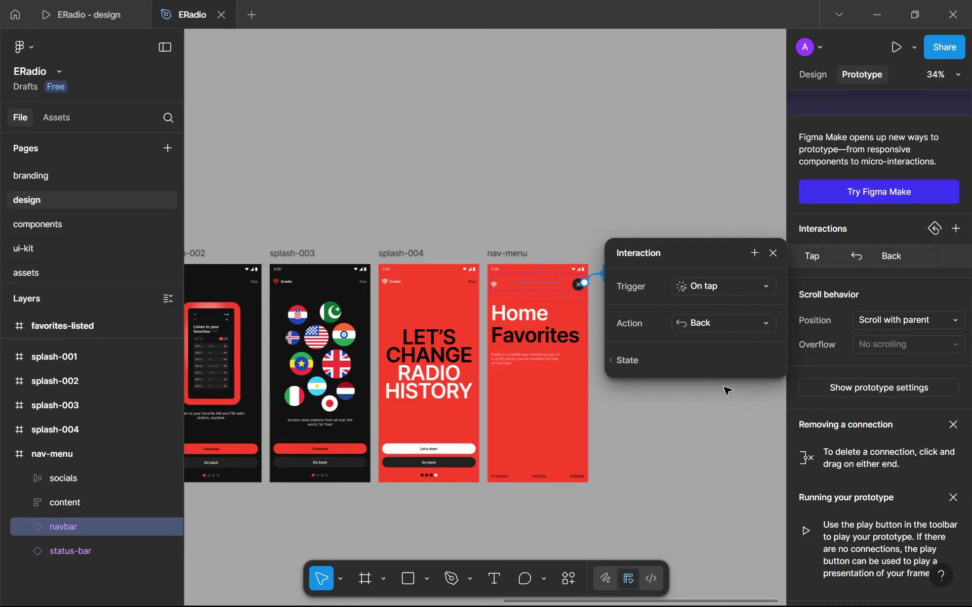
Step: Review the action options of the nav-menu navbar's tap interaction, keeping Back selected
scroll(516, 210, "down", 5)
scroll(567, 234, "up", 3)
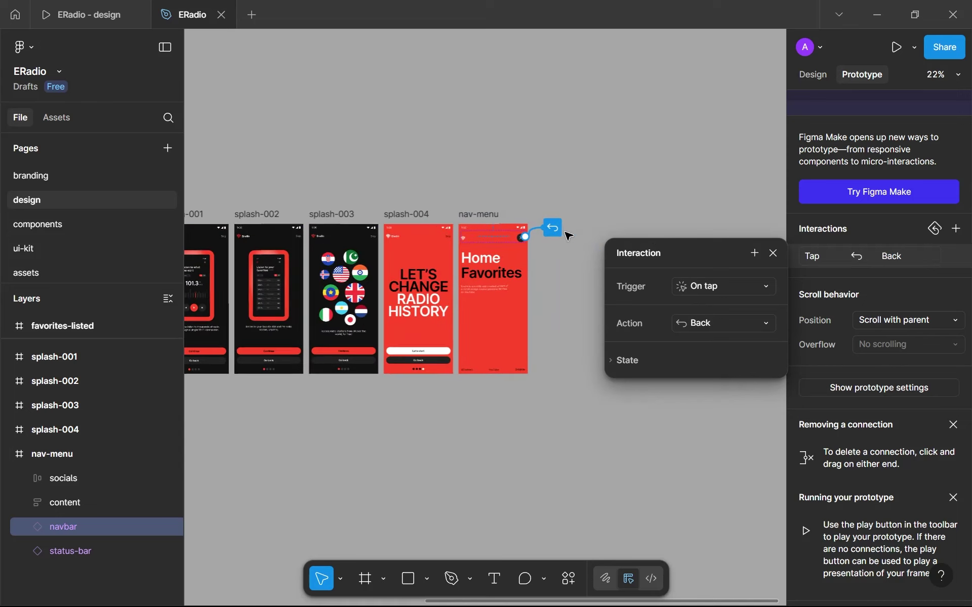
scroll(712, 322, "up", 2)
left_click(712, 322)
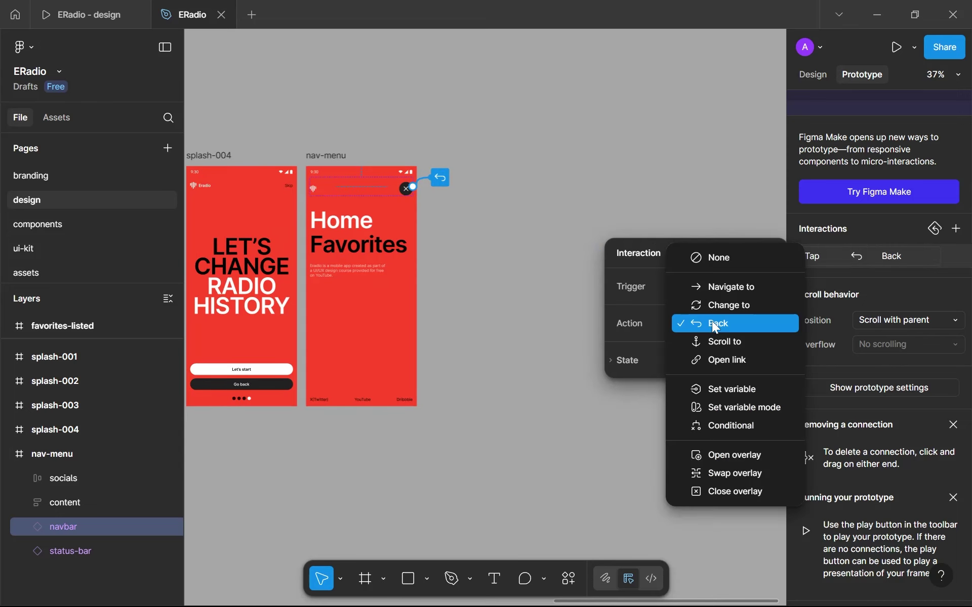
left_click(713, 324)
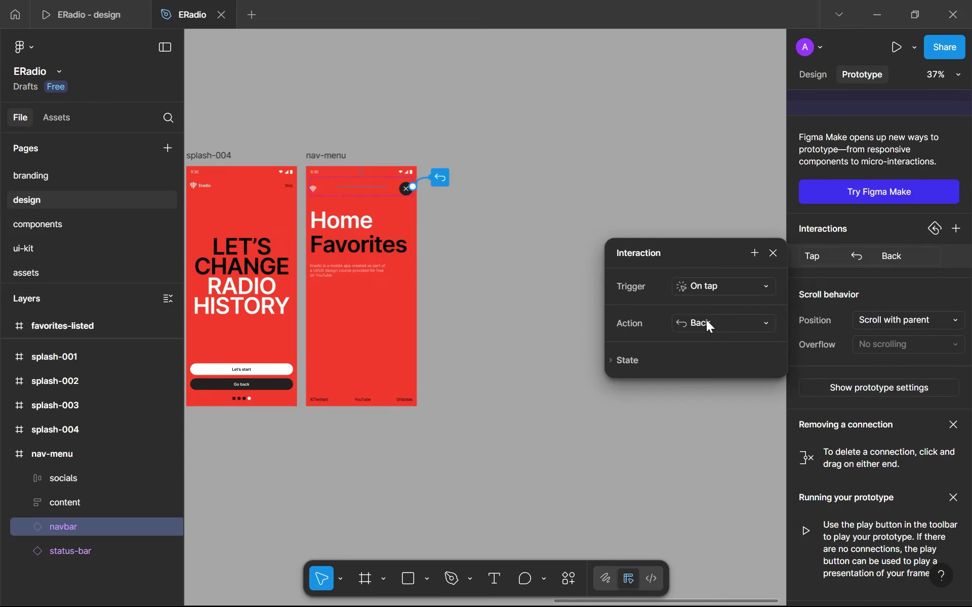
Step: Test the nav-menu close toggle in the running prototype and step back and forth between the home and nav-menu screens
left_click(86, 14)
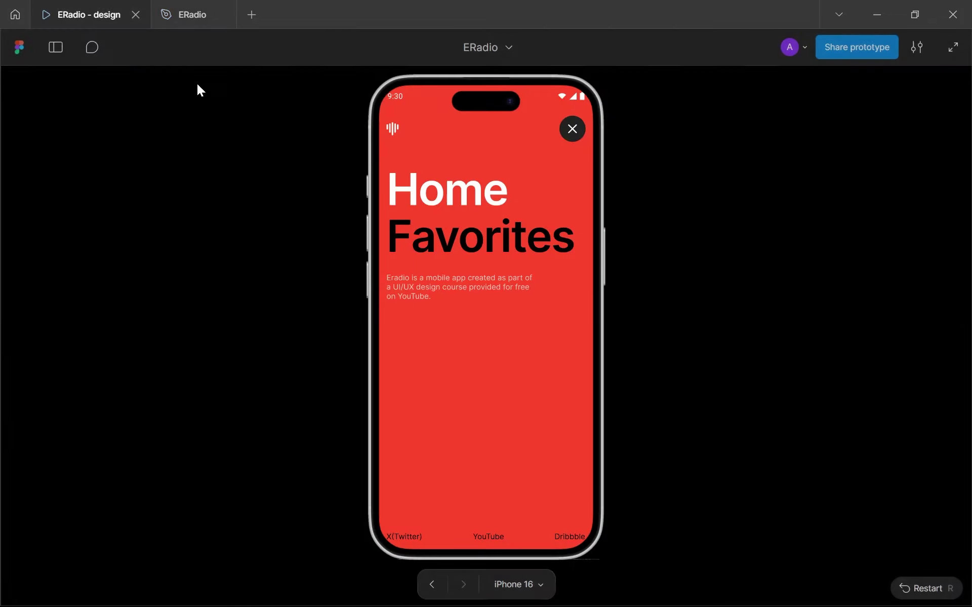
left_click(571, 129)
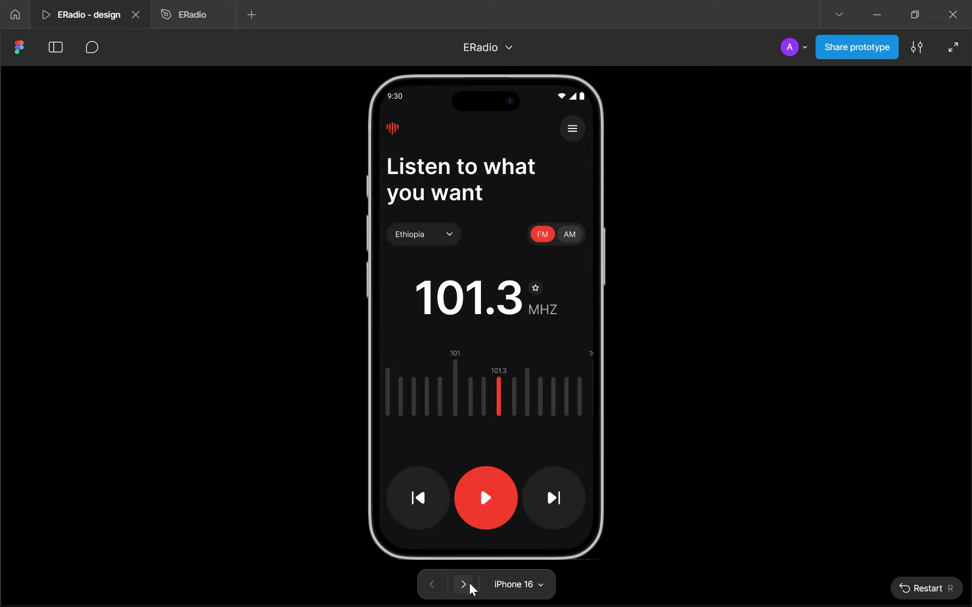
left_click(469, 584)
left_click(431, 588)
left_click(463, 586)
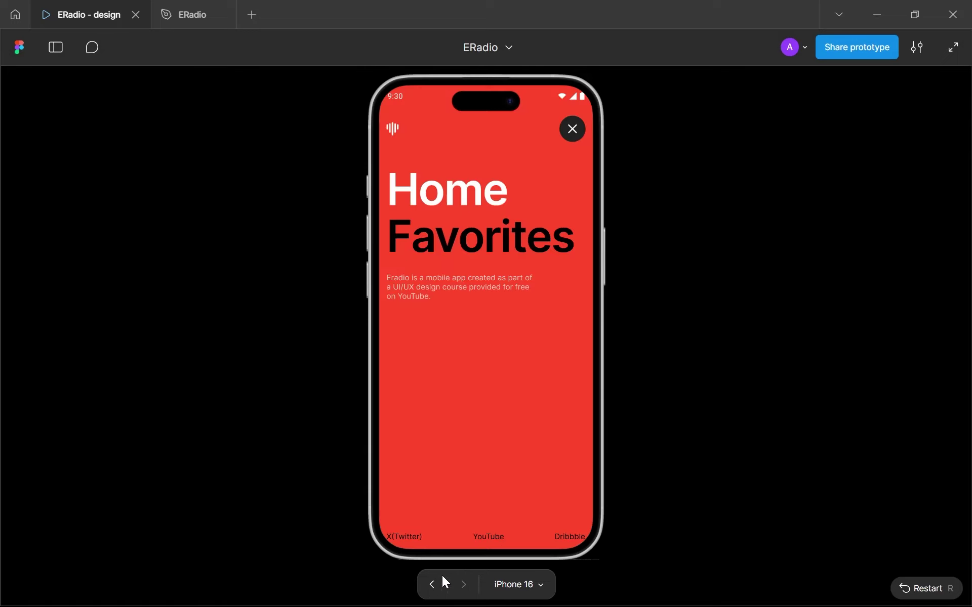
left_click(431, 585)
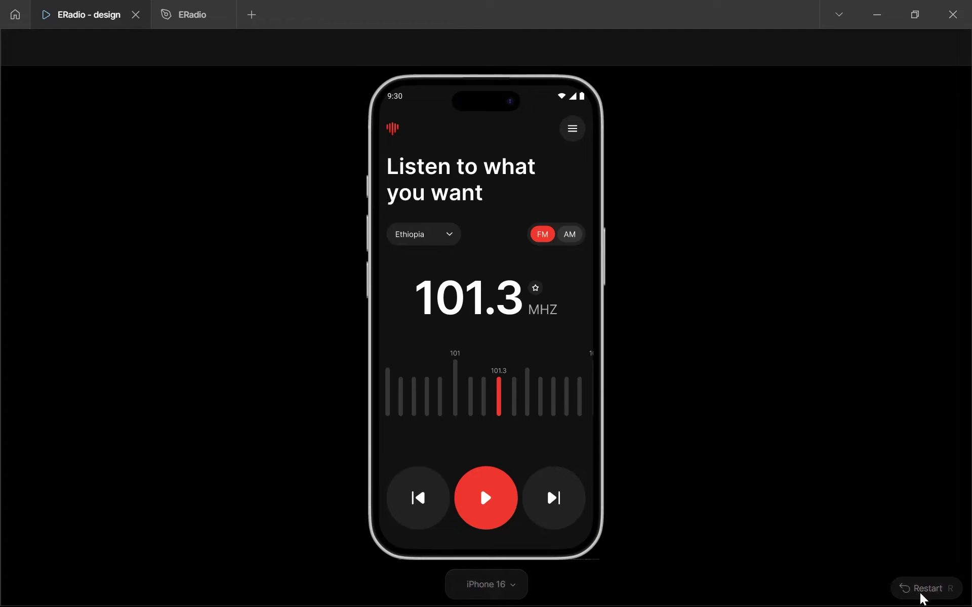
left_click(431, 559)
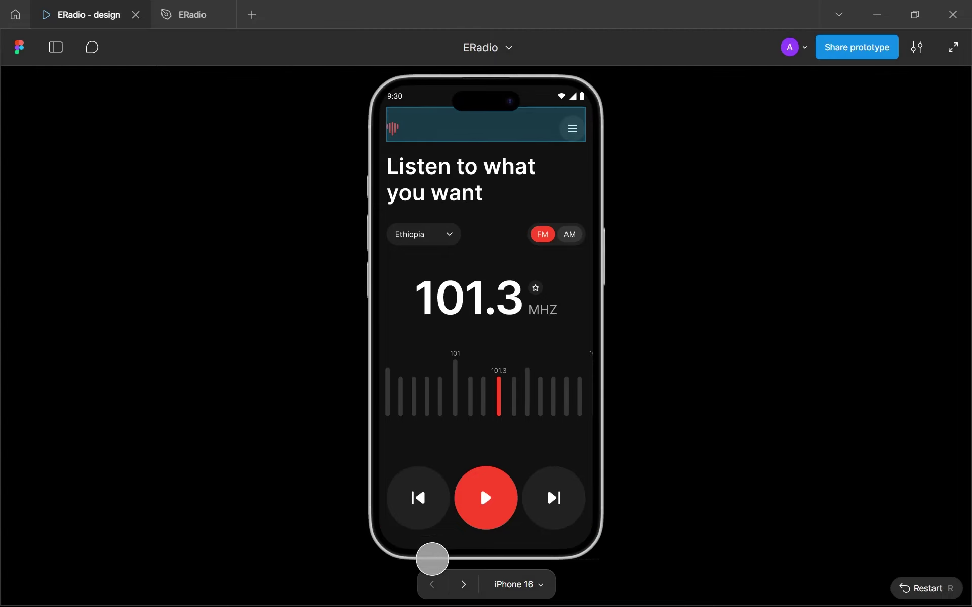
left_click(463, 585)
left_click(428, 593)
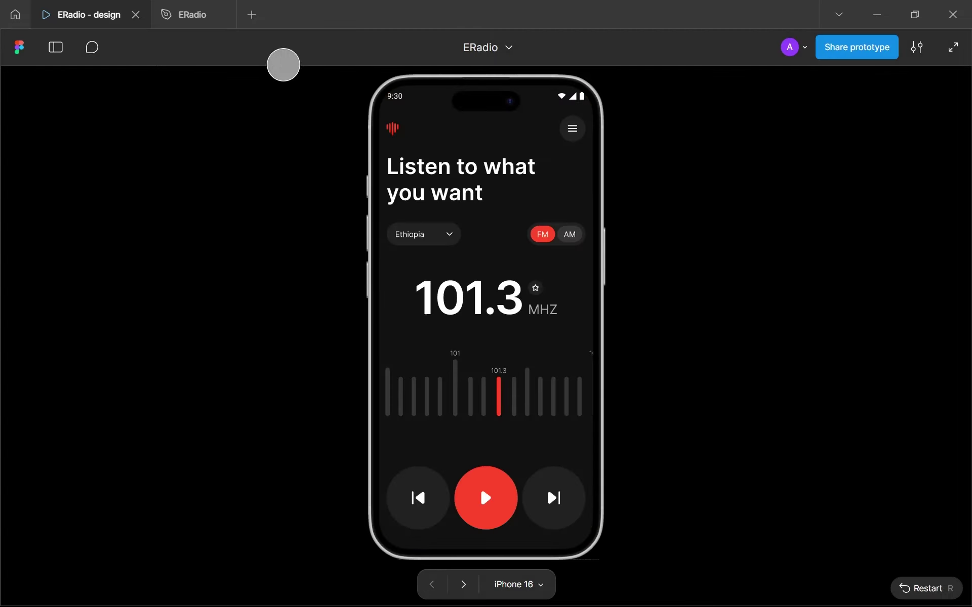
Step: Close the prototype preview, relaunch it with nothing selected on the canvas, and return to the design file
mouse_move(178, 6)
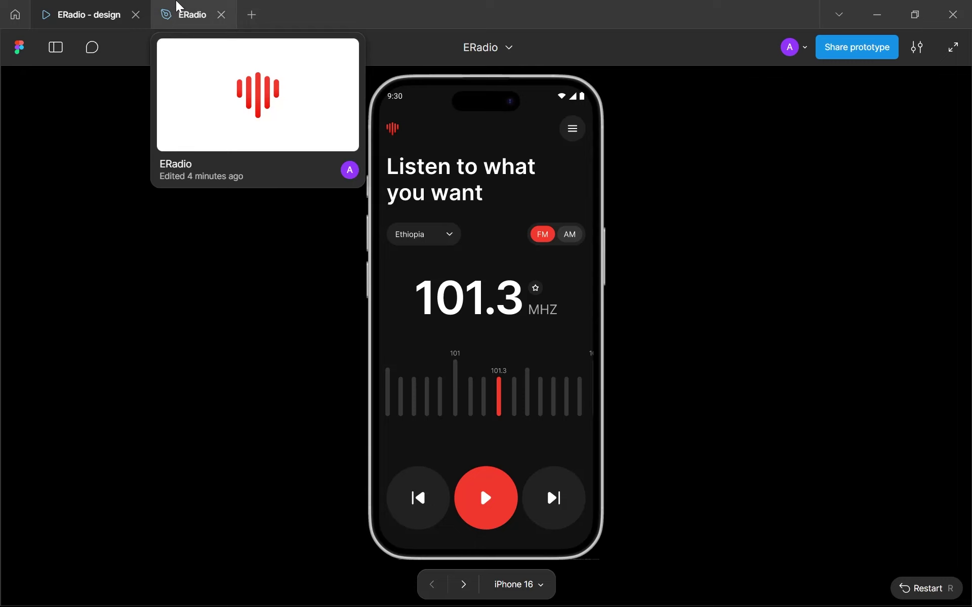
left_click(136, 15)
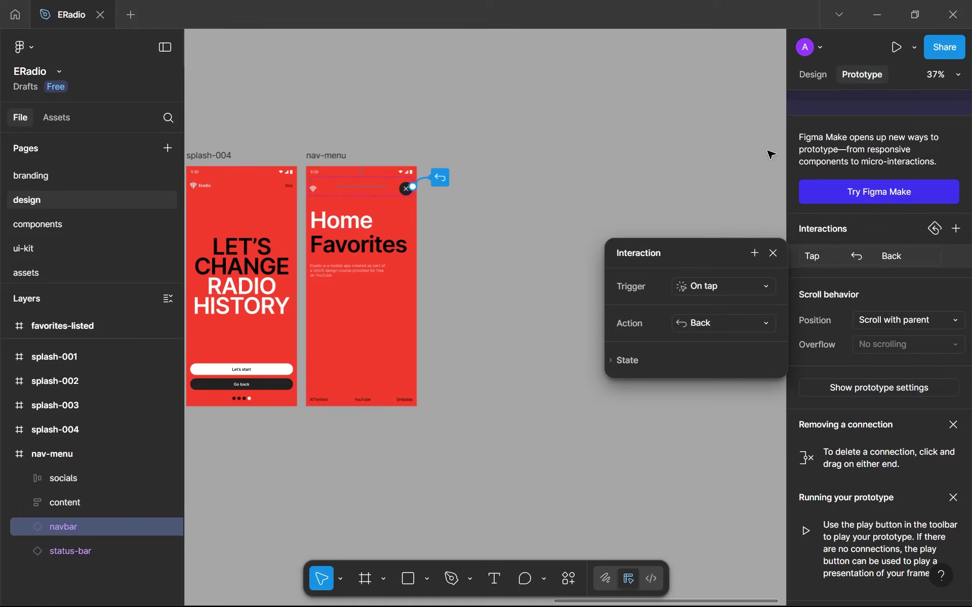
left_click(555, 163)
left_click(897, 47)
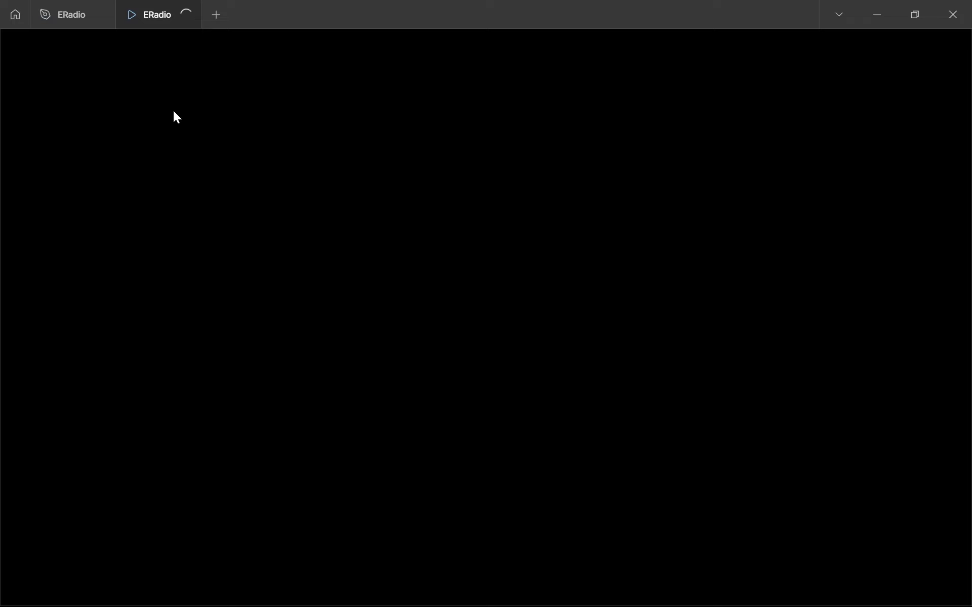
left_click(71, 7)
Step: Examine the home frame's playback controls, menu toggle and FM/AM switch on the canvas
scroll(420, 294, "down", 5)
scroll(236, 351, "up", 2)
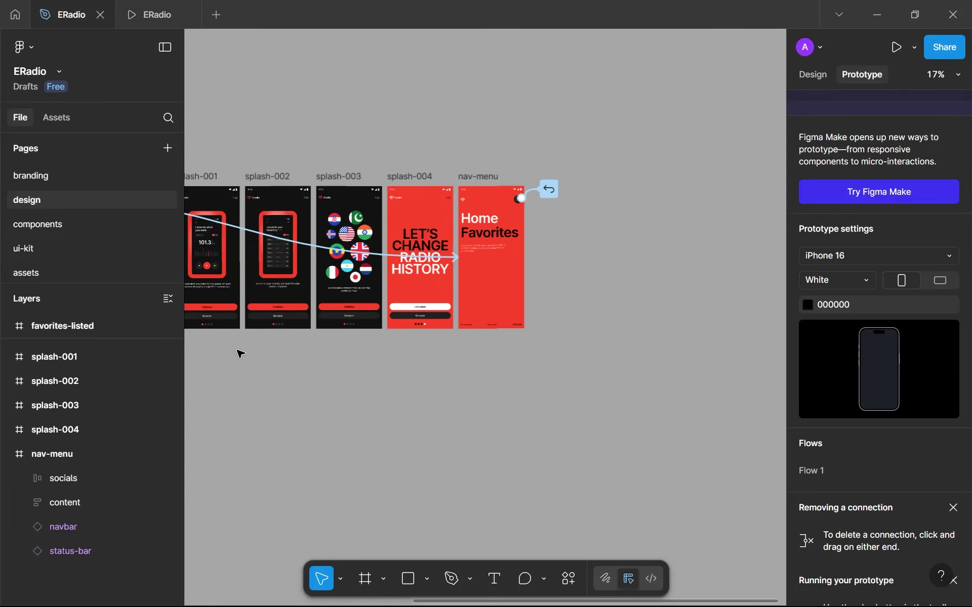
left_click_drag(236, 350, 773, 421)
scroll(445, 262, "up", 3)
scroll(471, 276, "down", 4)
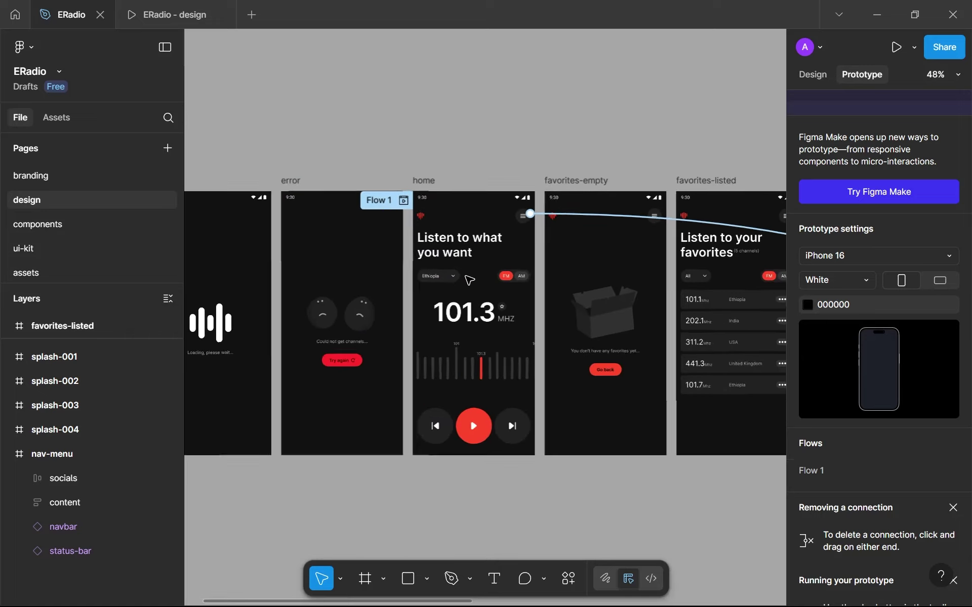
scroll(466, 410, "up", 5)
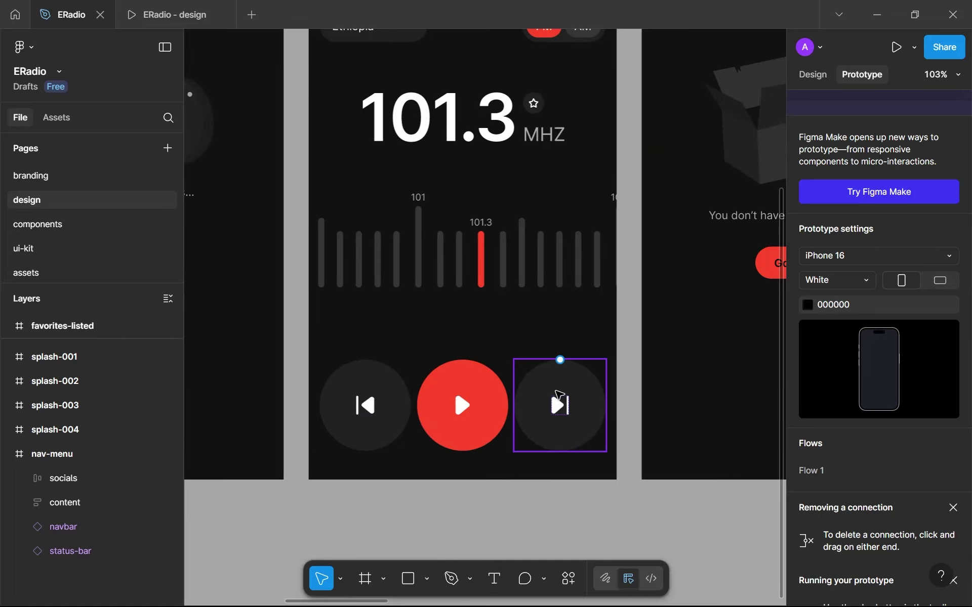
scroll(463, 152, "down", 2)
scroll(469, 123, "up", 2)
scroll(453, 108, "up", 5)
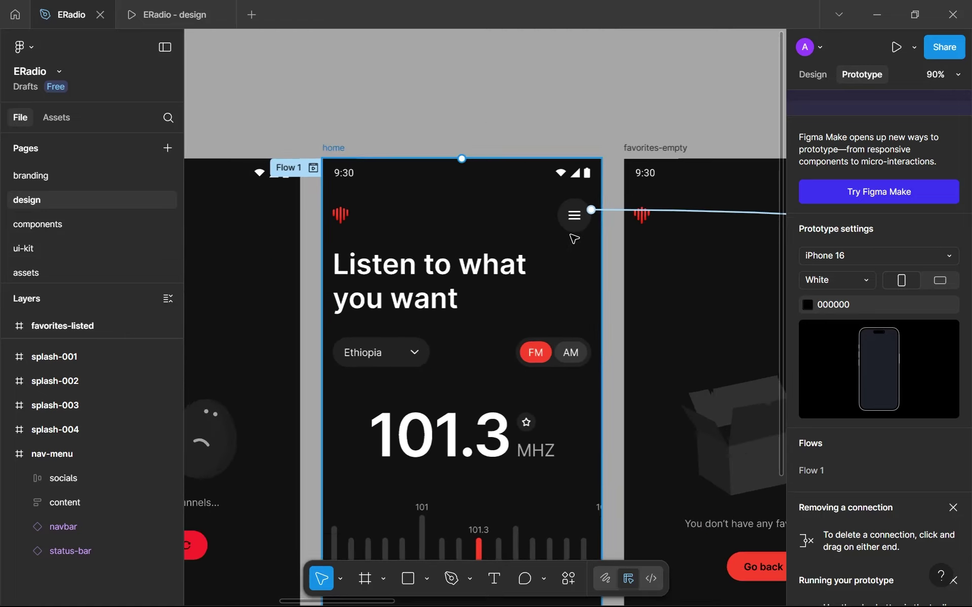
scroll(542, 359, "up", 1)
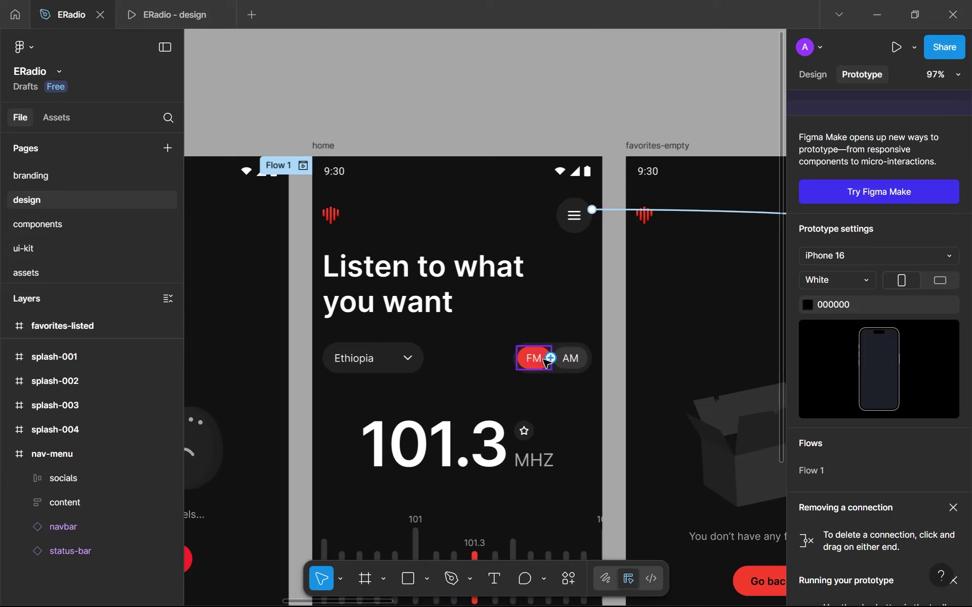
Step: Review the home frame's tuner and playback controls, and step the running prototype forward from home to nav-menu
scroll(530, 365, "down", 8)
scroll(343, 281, "down", 3)
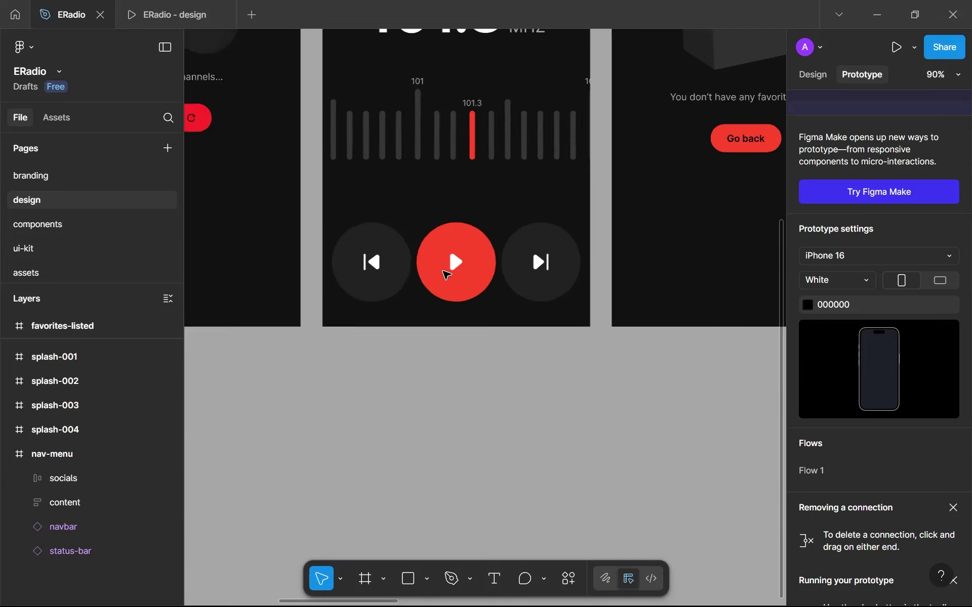
scroll(549, 251, "down", 6)
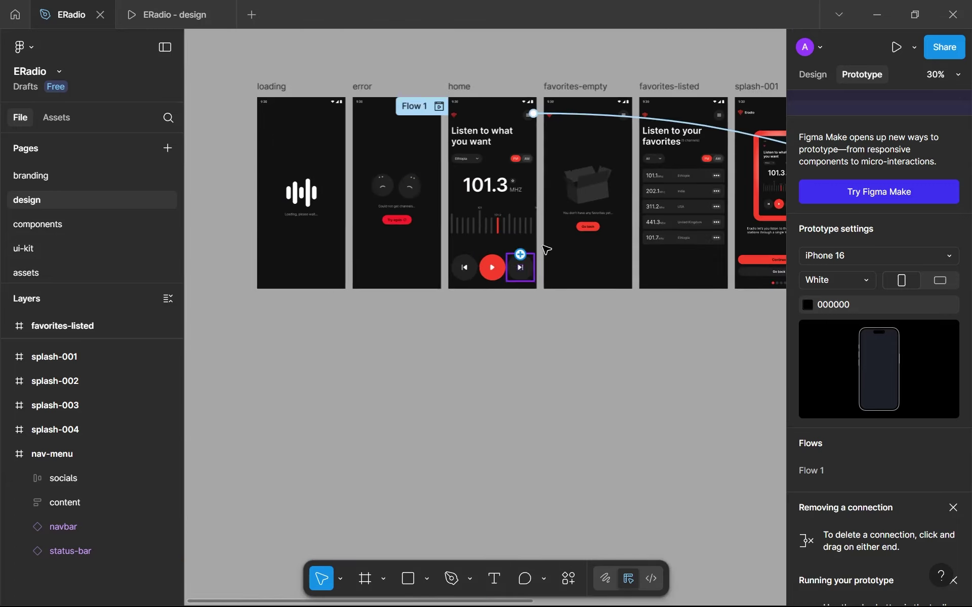
left_click(209, 6)
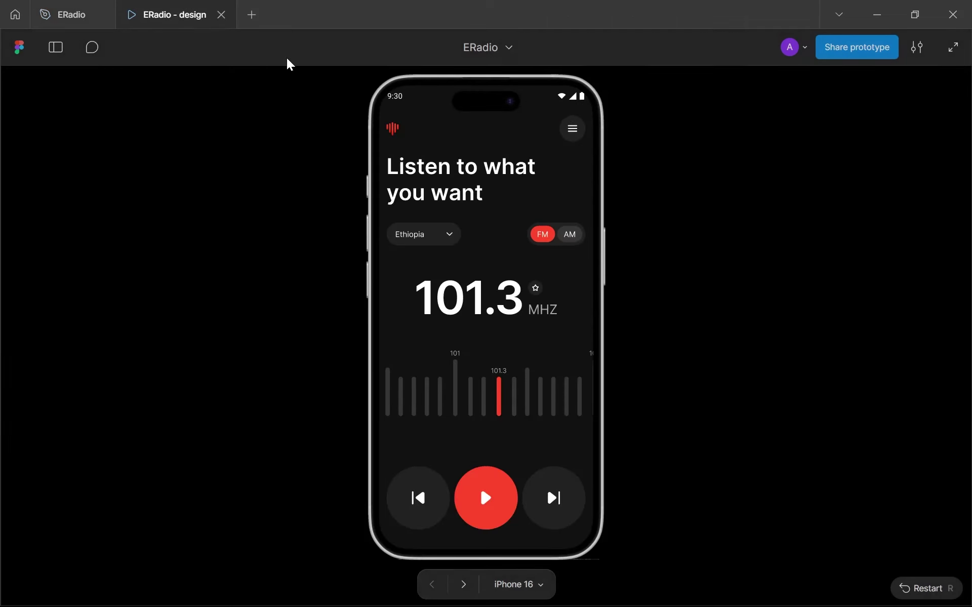
left_click(471, 583)
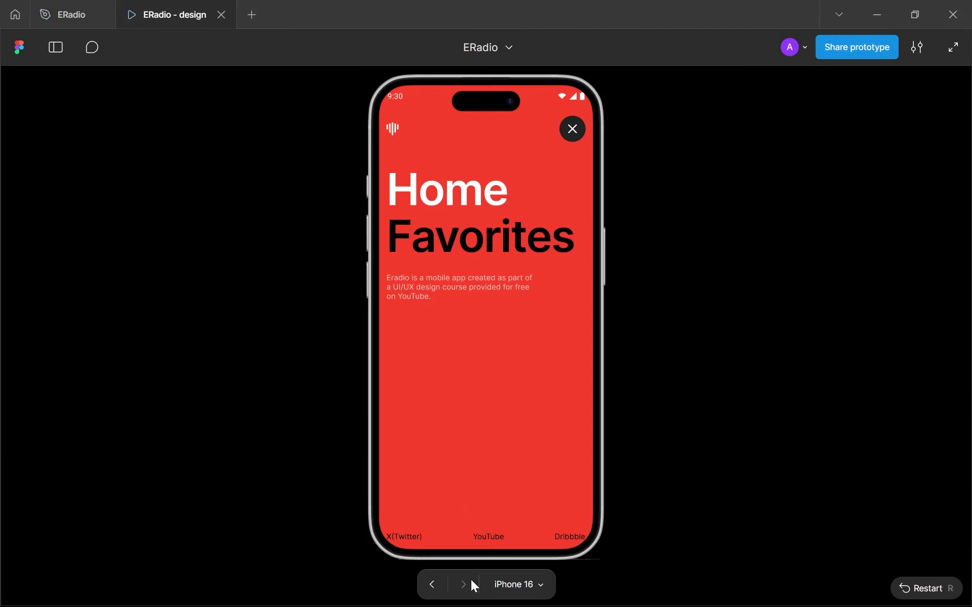
Step: Return to the design file and remove the tap interaction with the Back action from the nav-menu frame's navbar
left_click(60, 14)
scroll(688, 126, "down", 3)
scroll(751, 149, "up", 5)
left_click_drag(750, 150, 486, 121)
scroll(577, 177, "up", 6)
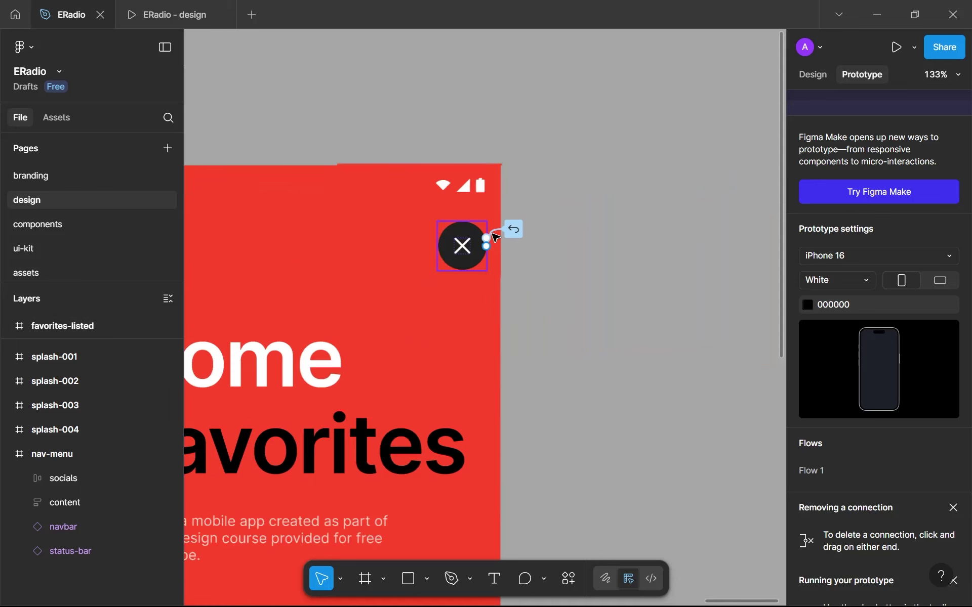
left_click(464, 244)
left_click(465, 244)
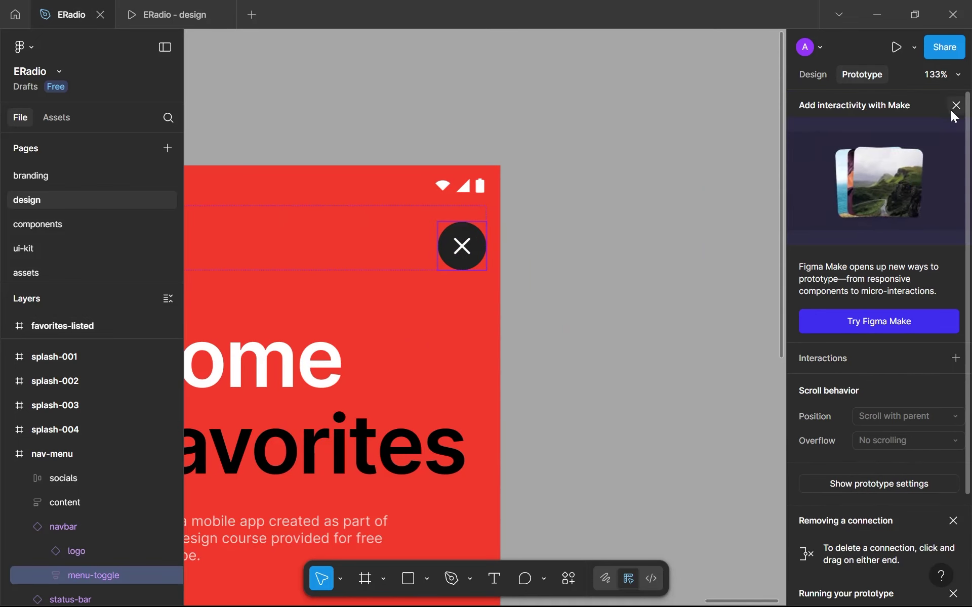
left_click(392, 252)
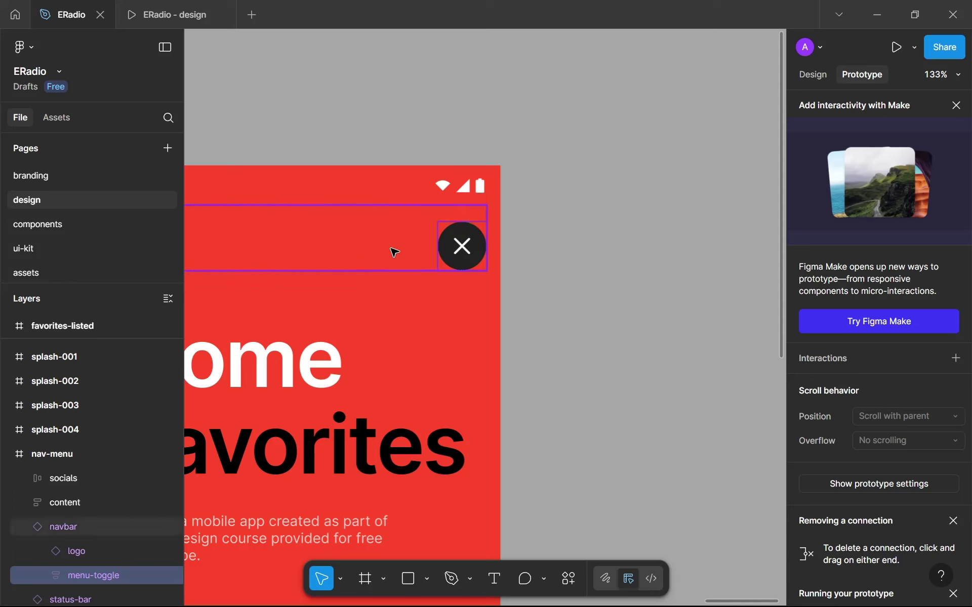
left_click_drag(485, 238, 733, 295)
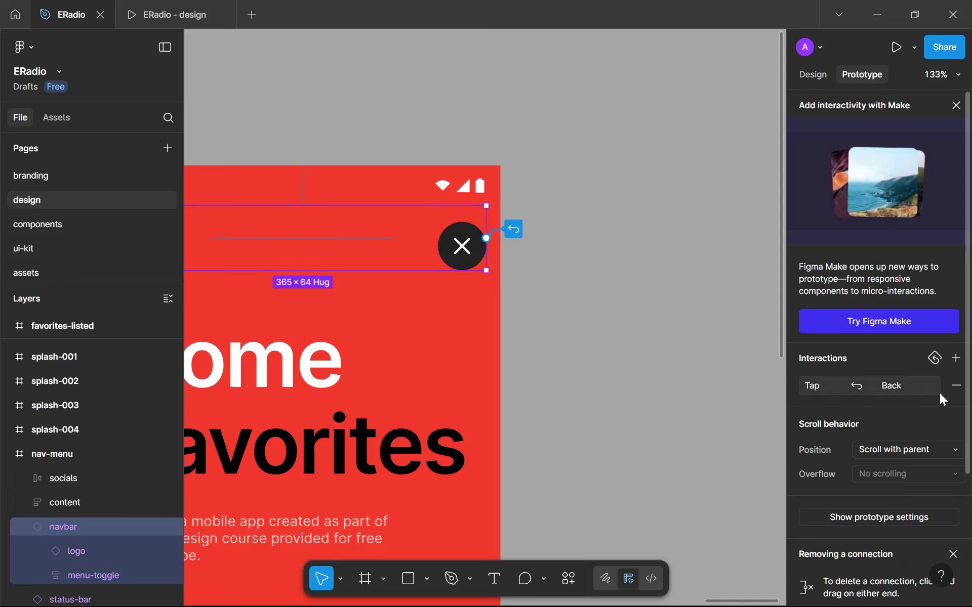
left_click(956, 386)
Step: Add an On tap interaction to the close menu-toggle inside the nav-menu navbar and open its settings
left_click(468, 245)
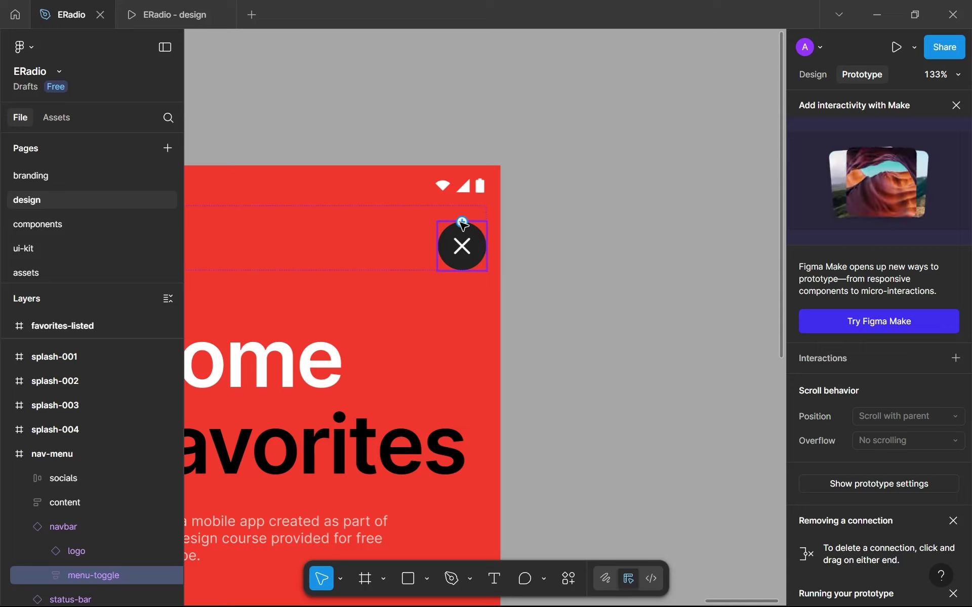
left_click(955, 359)
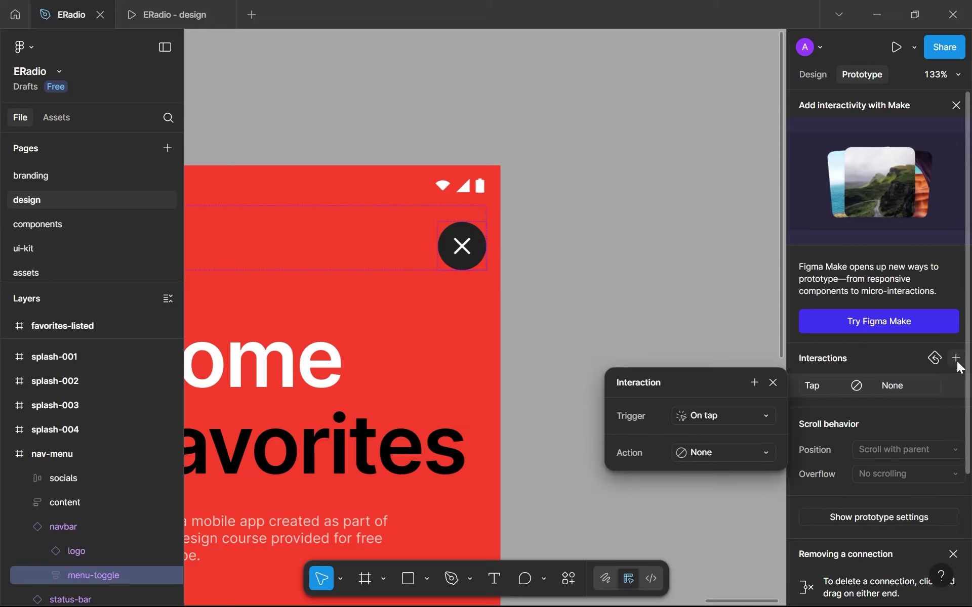
left_click(397, 230)
left_click(461, 247)
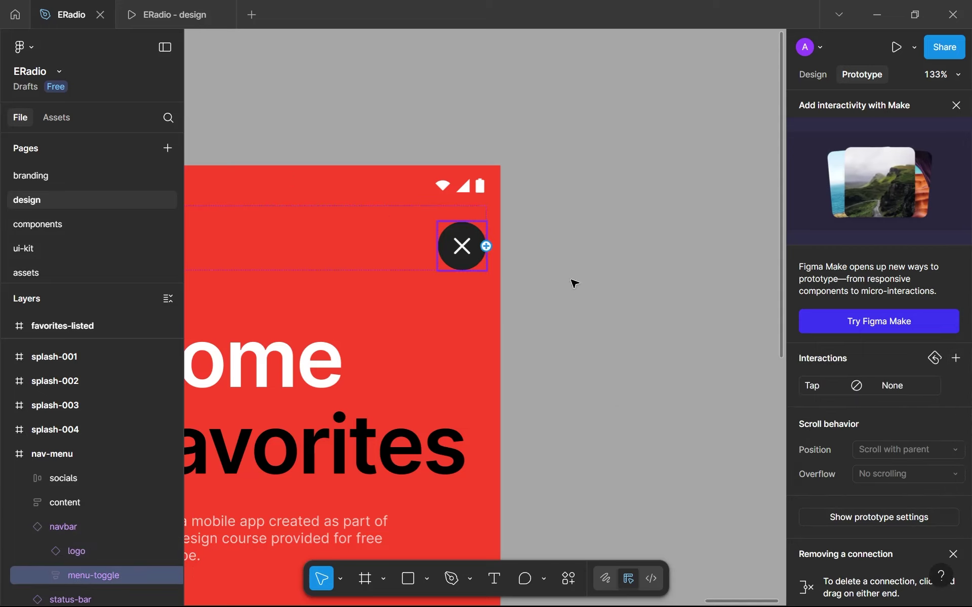
left_click(894, 391)
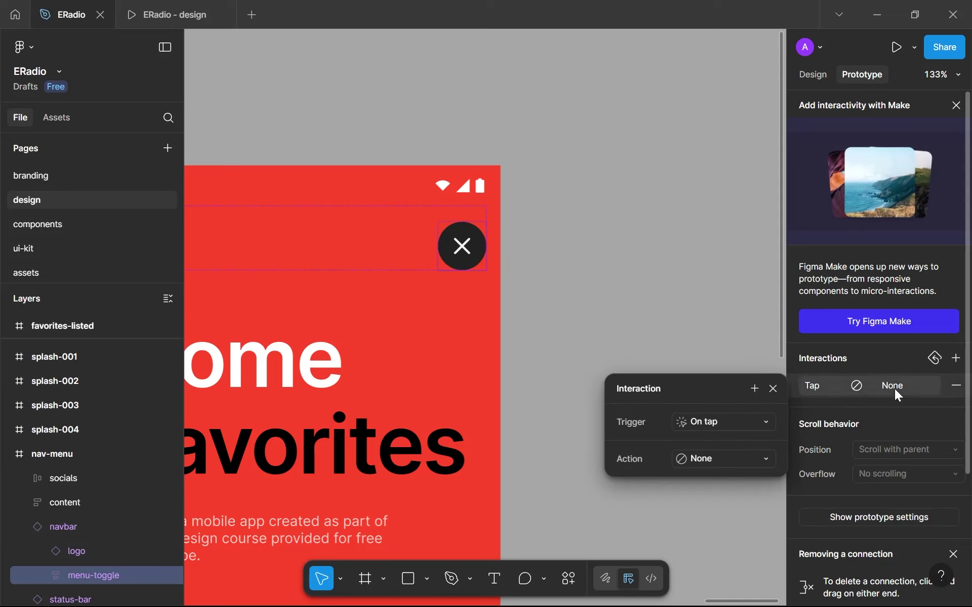
Step: Set the close toggle's tap action to Navigate to the home frame with the Instant animation
left_click(703, 459)
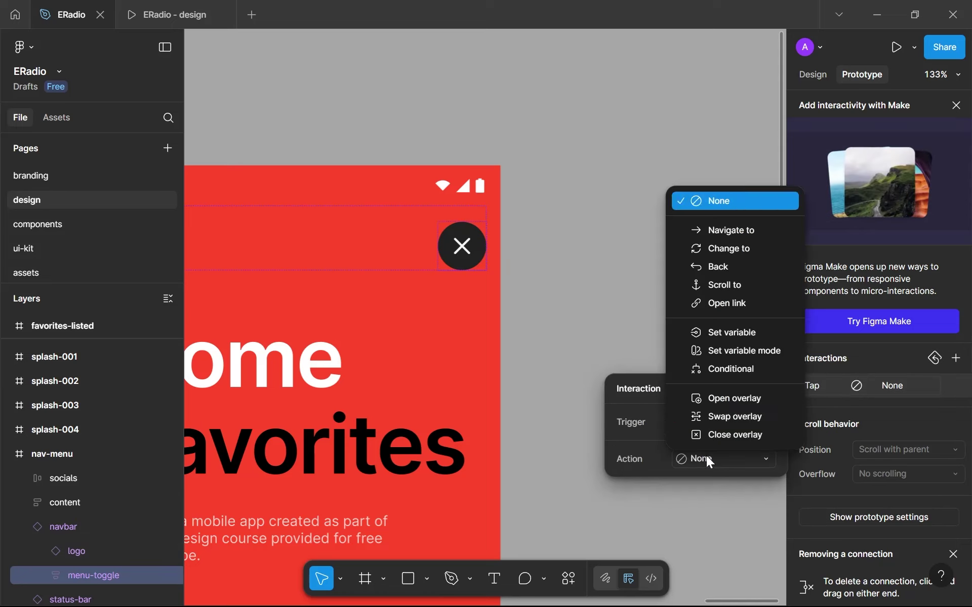
left_click(727, 234)
left_click(689, 485)
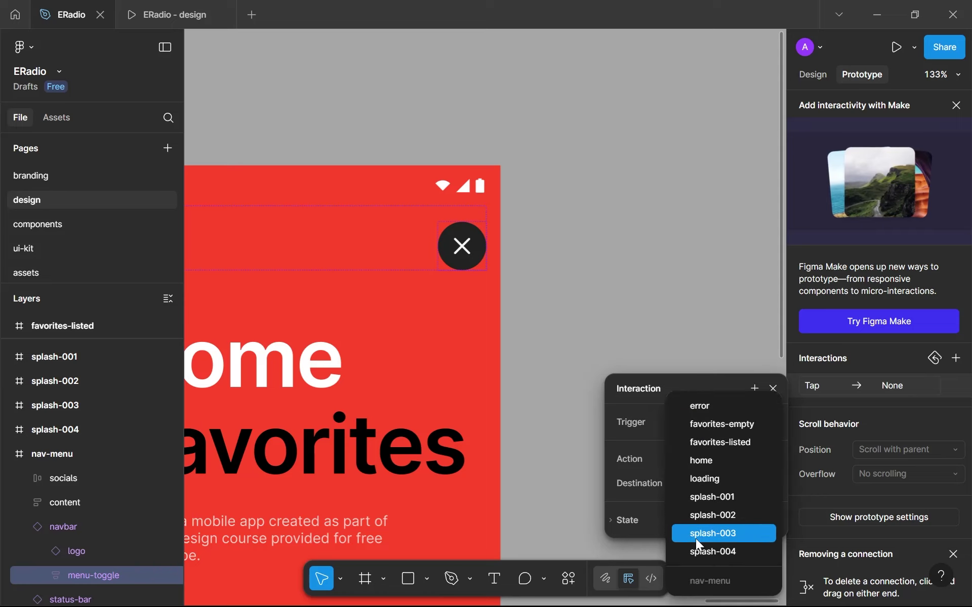
left_click(712, 459)
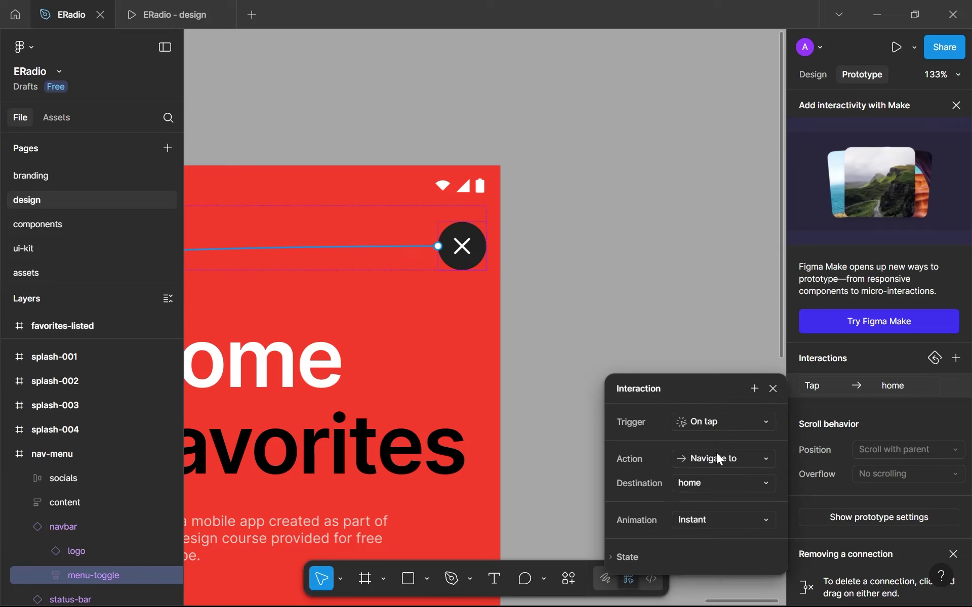
left_click(727, 512)
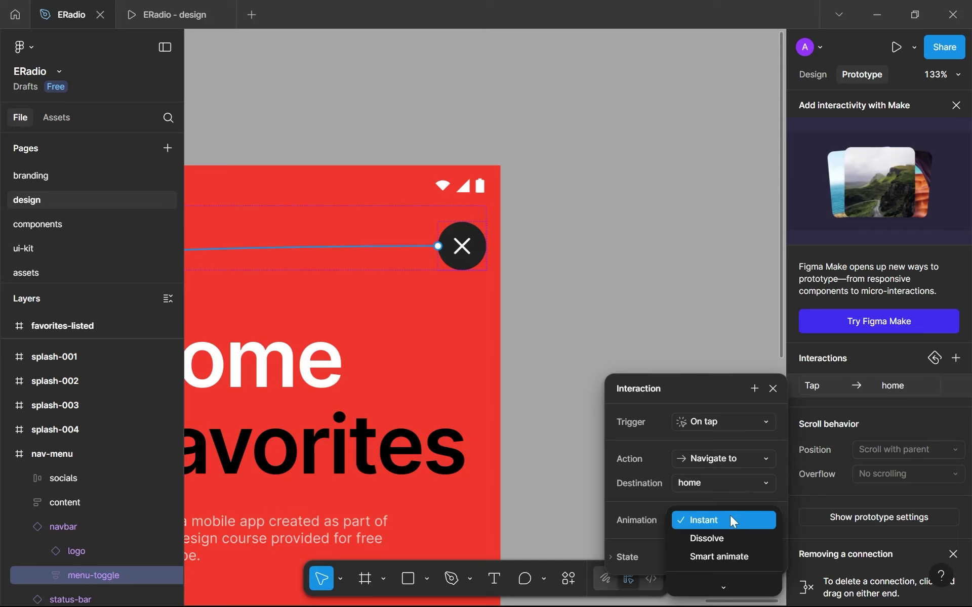
left_click(730, 515)
left_click(655, 290)
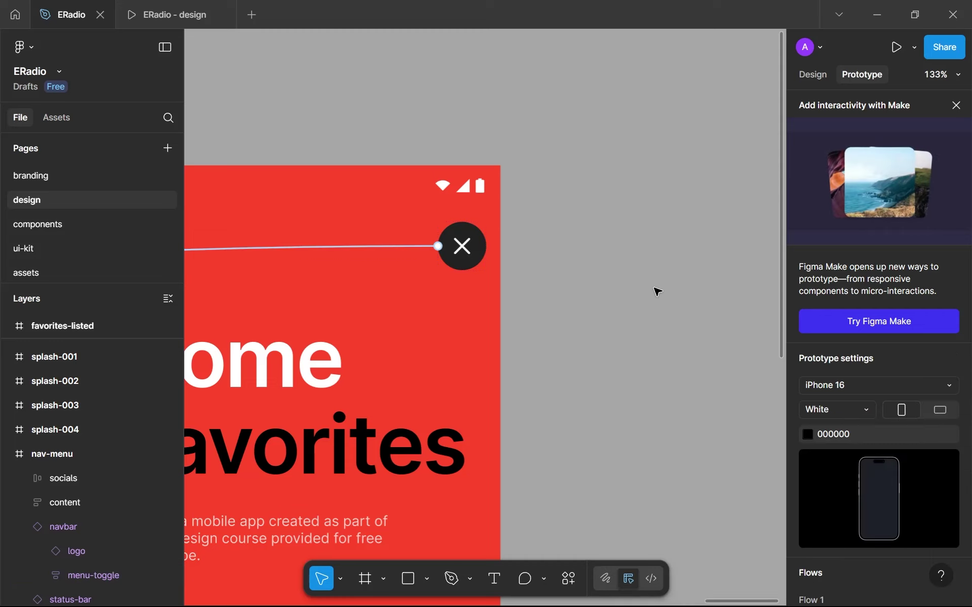
Step: Close the running prototype preview, switch the file to design mode and relaunch the prototype
scroll(656, 291, "down", 5)
left_click(169, 11)
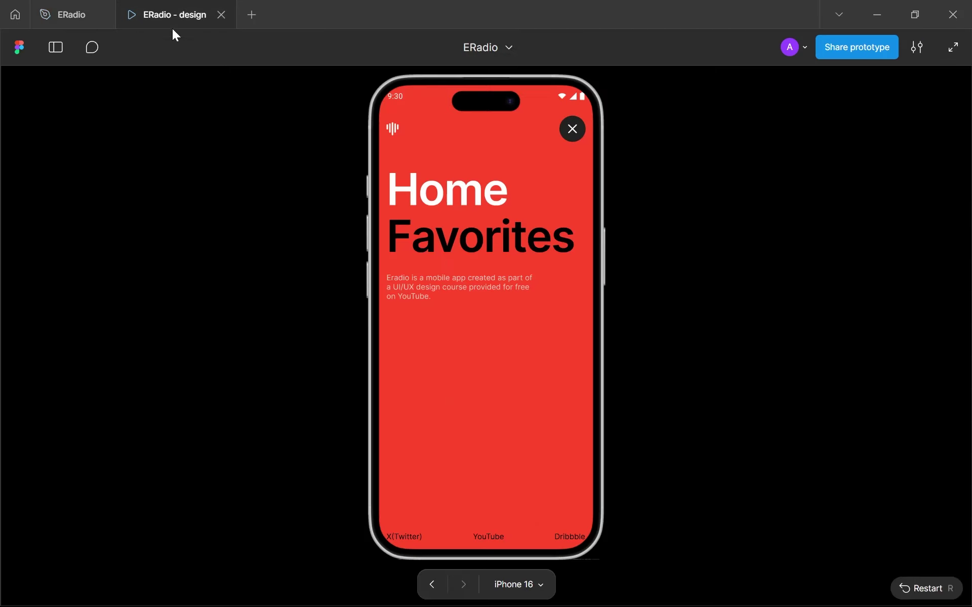
left_click(221, 14)
left_click(814, 76)
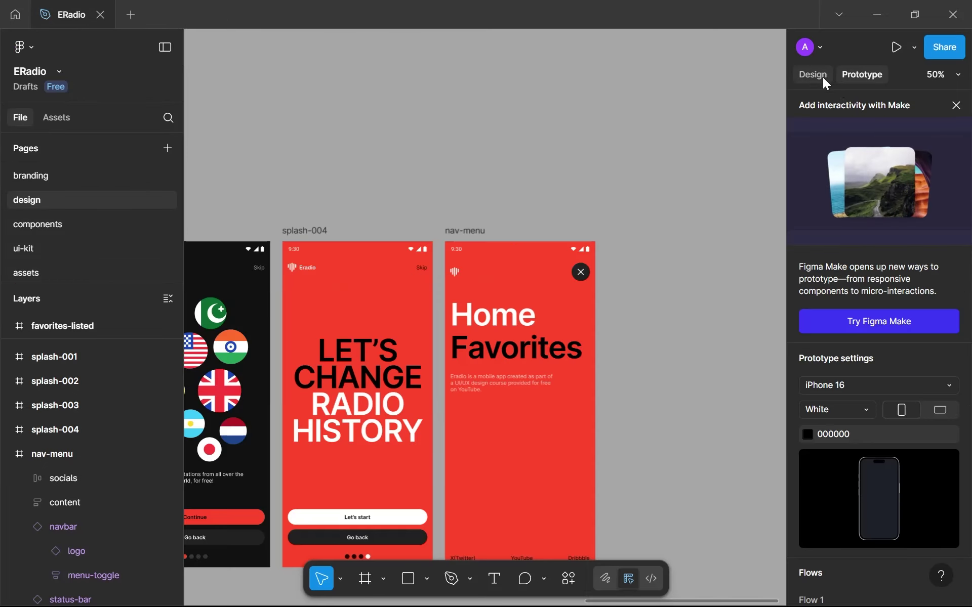
left_click(893, 51)
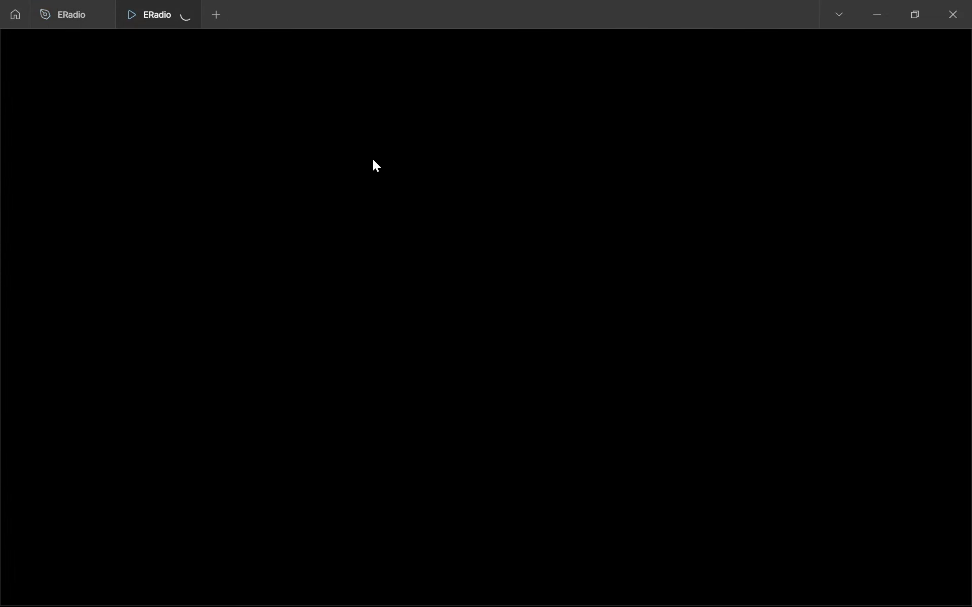
Step: Return to the design file and examine the nav-menu frame's navbar and close toggle up close
left_click(86, 7)
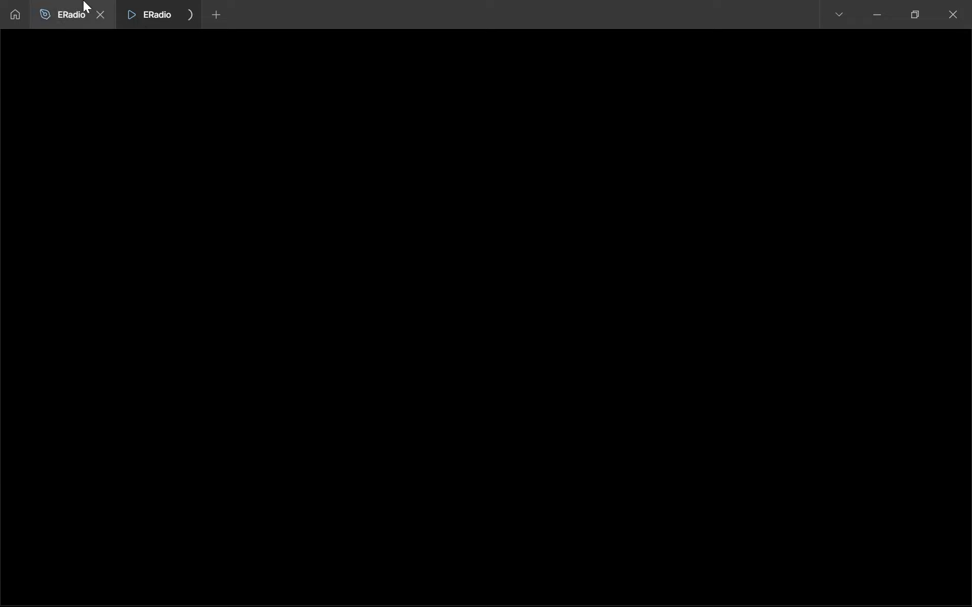
left_click(61, 4)
scroll(194, 230, "down", 6)
left_click_drag(308, 253, 623, 197)
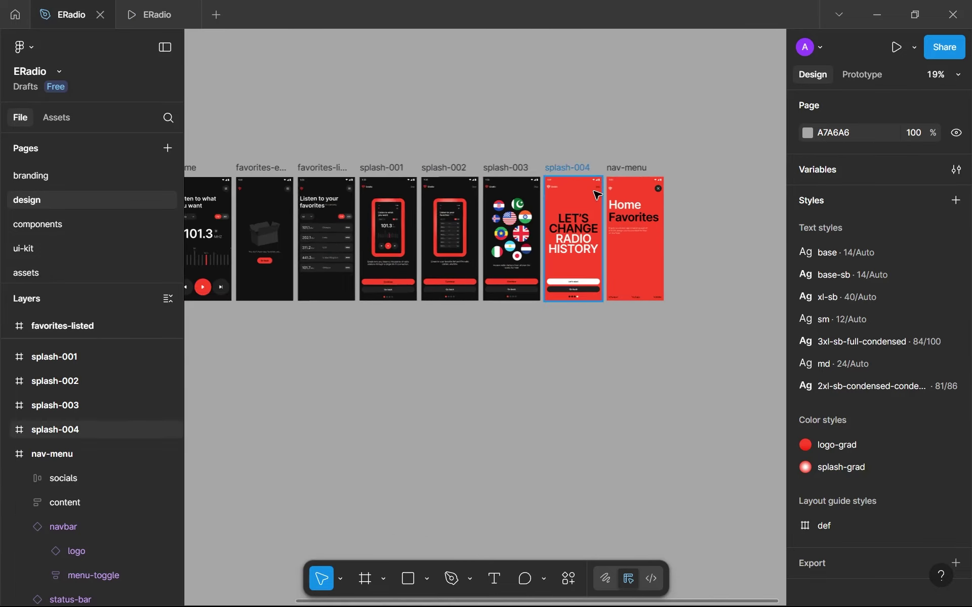
scroll(598, 195, "up", 5)
left_click_drag(582, 256, 517, 242)
scroll(522, 248, "right", 3)
scroll(580, 169, "up", 5)
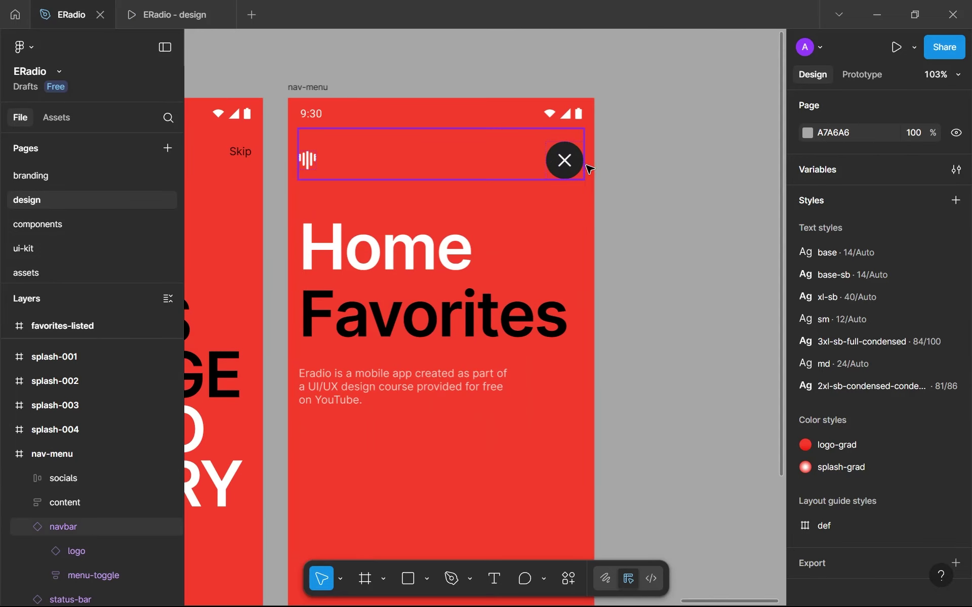
Step: Test the home menu toggle and the nav-menu close toggle in the preview, and step forward and back between the screens
left_click(199, 8)
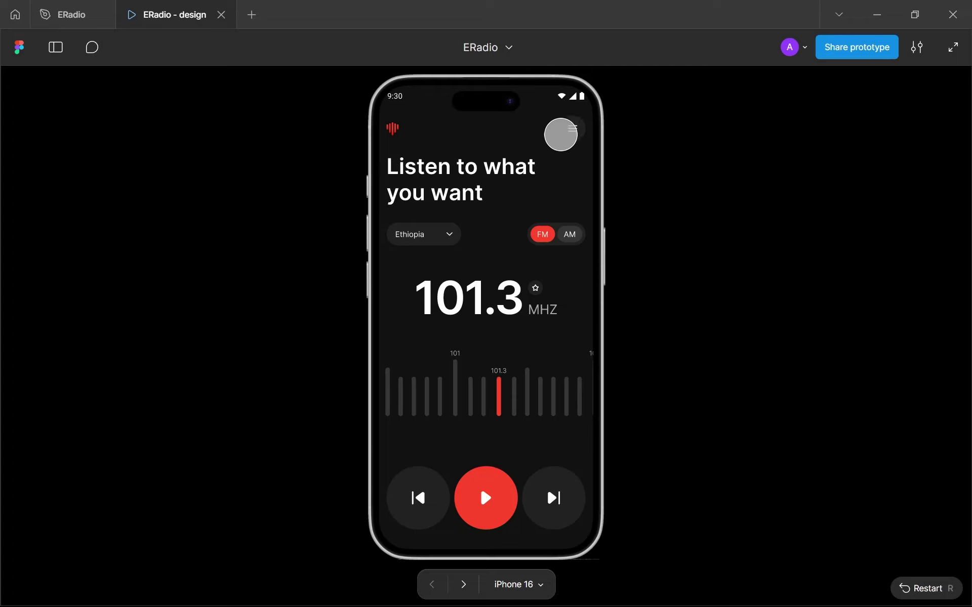
left_click(573, 128)
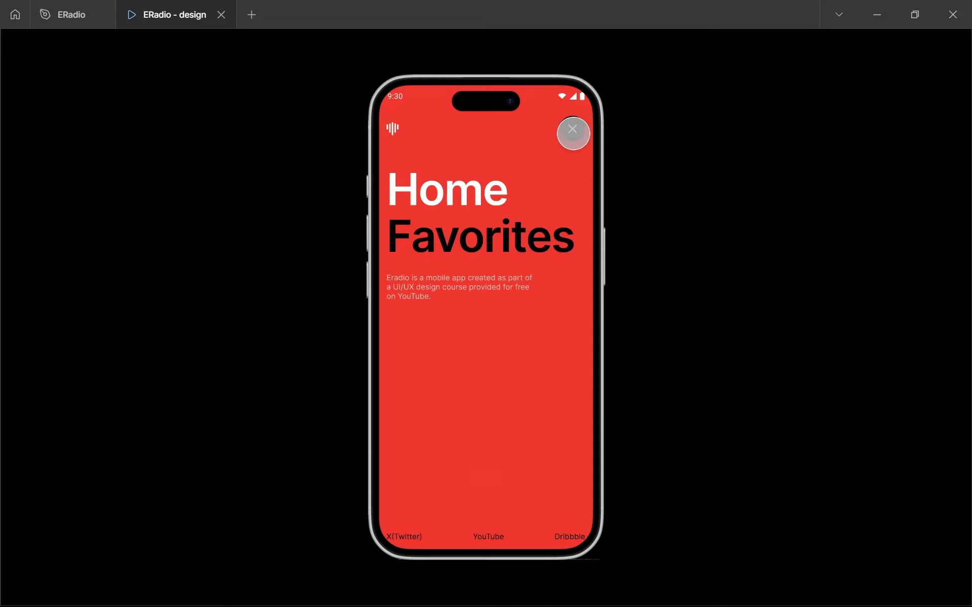
left_click(573, 131)
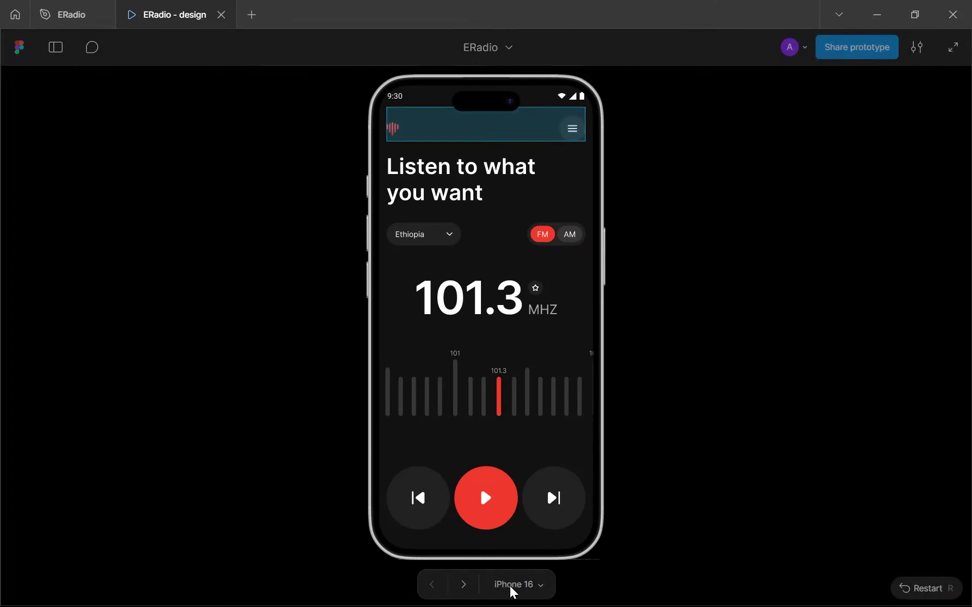
left_click(469, 582)
left_click(434, 585)
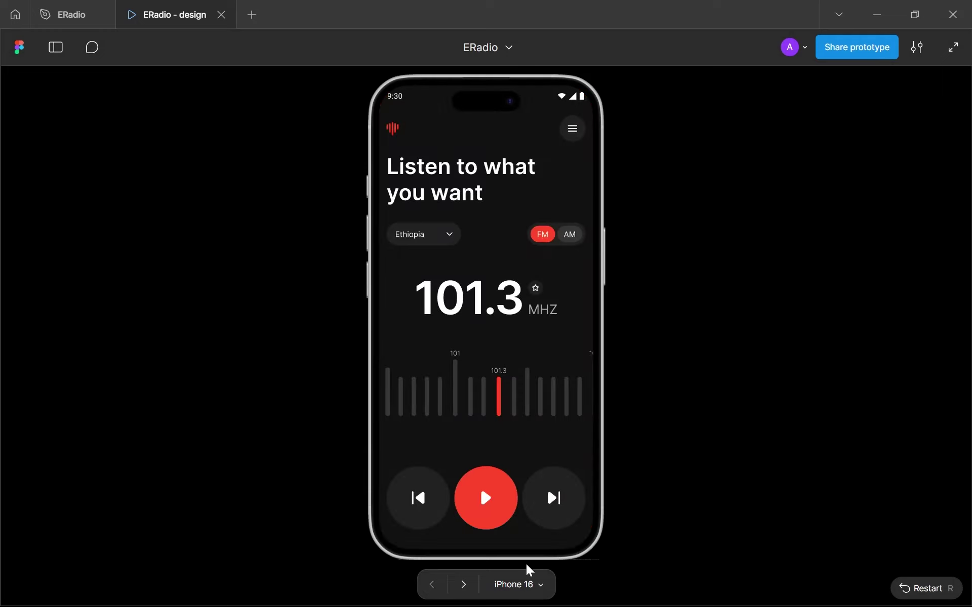
Step: Switch the preview device to iPhone 15 and test opening and closing the nav menu
left_click(539, 586)
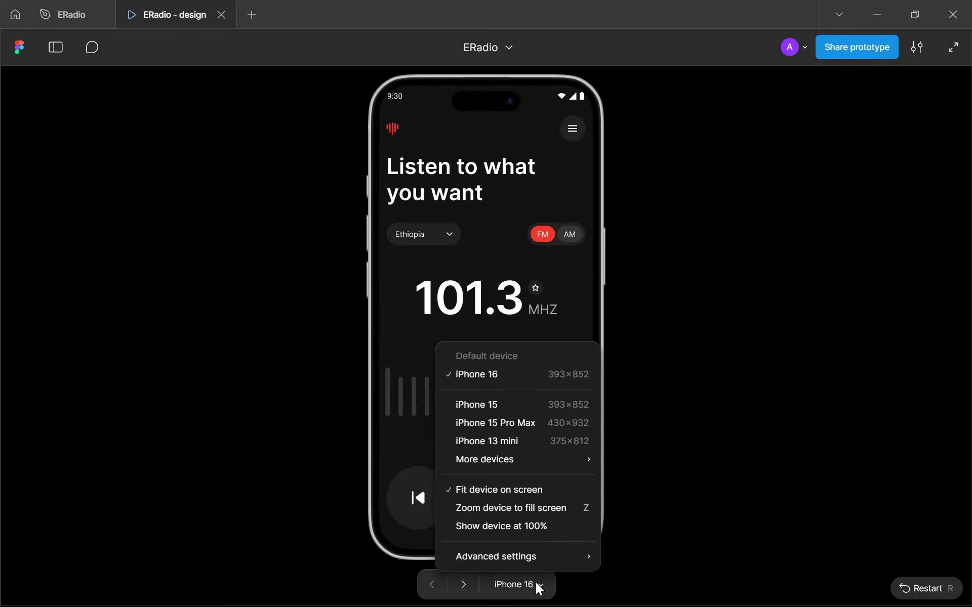
left_click(528, 404)
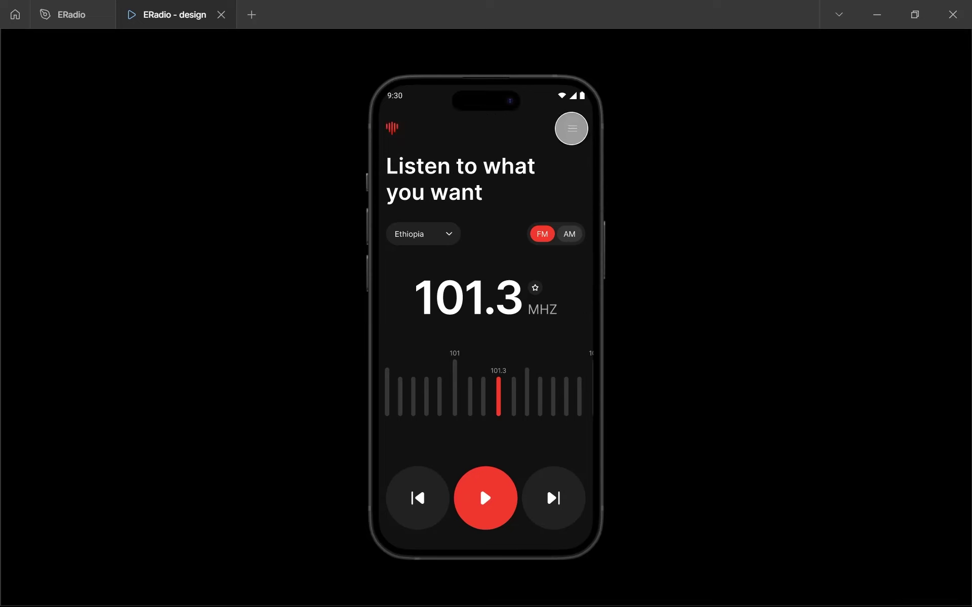
left_click(572, 129)
left_click(572, 129)
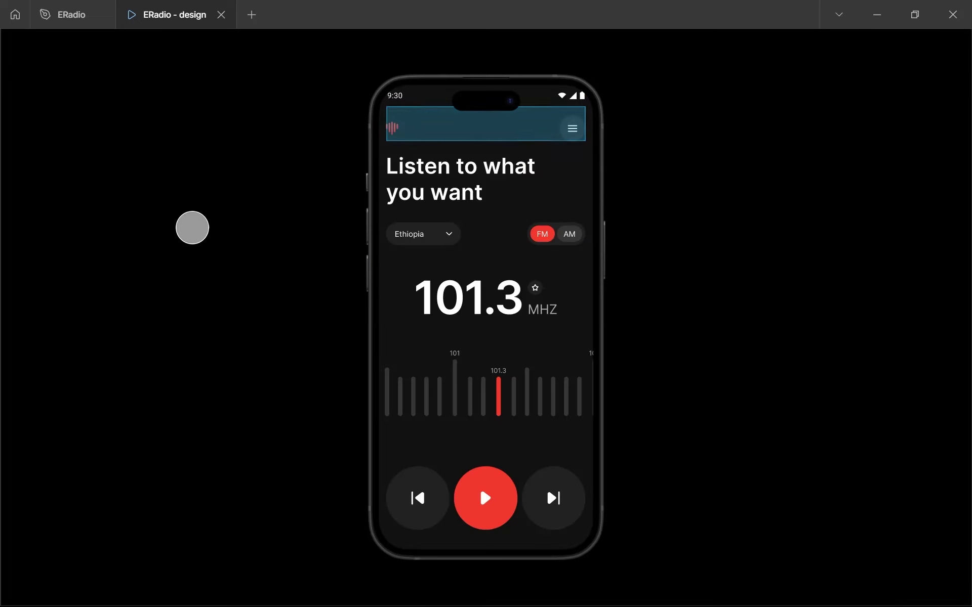
Step: Check the nav-menu frame in the design file, then toggle the menu repeatedly in the prototype preview
left_click(49, 6)
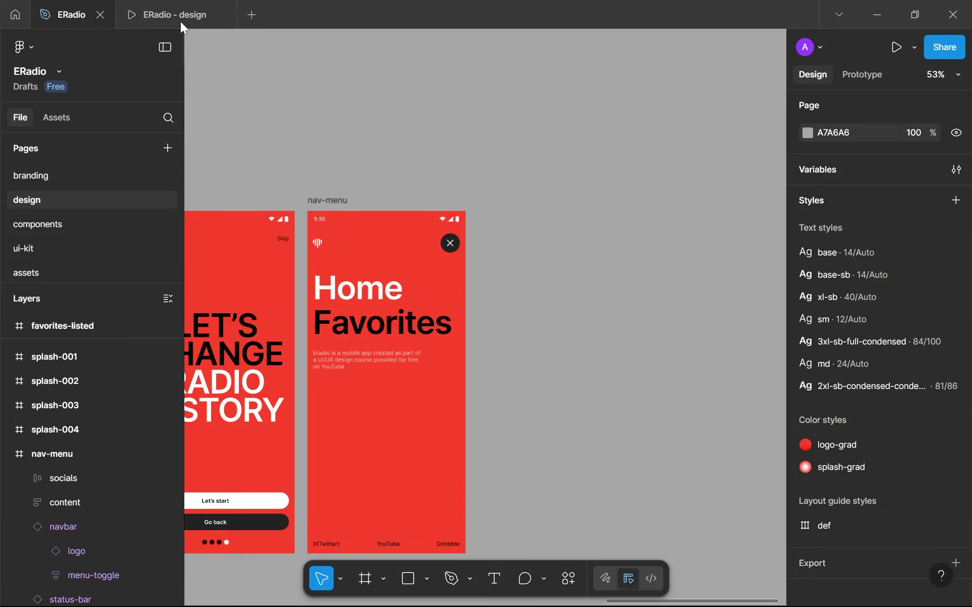
left_click(167, 14)
left_click(572, 129)
left_click(571, 129)
left_click(572, 129)
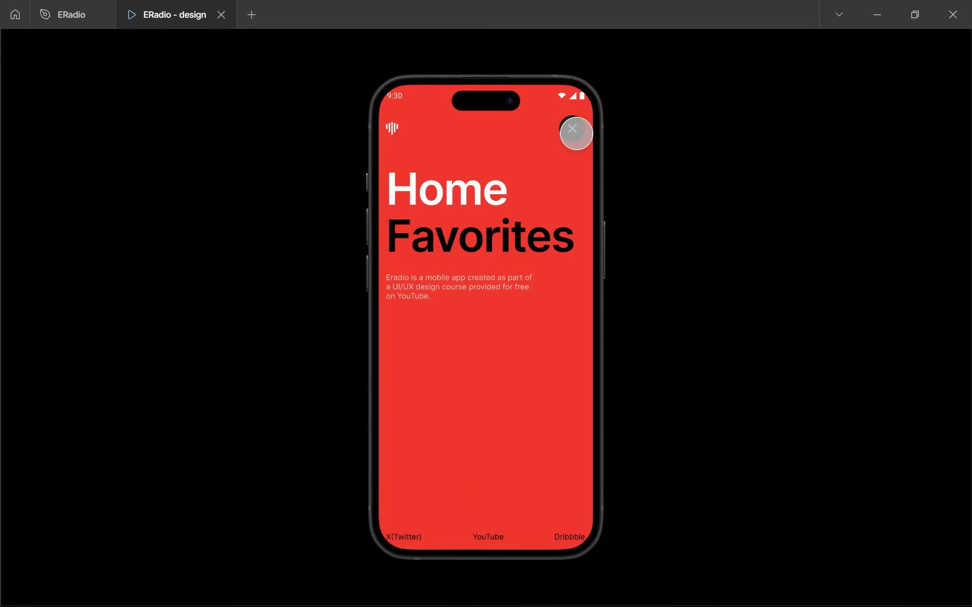
Step: Look over the nav-menu frame in the design file, then open the components page and locate the navbar component
left_click(68, 6)
scroll(480, 376, "down", 5)
scroll(581, 324, "left", 5)
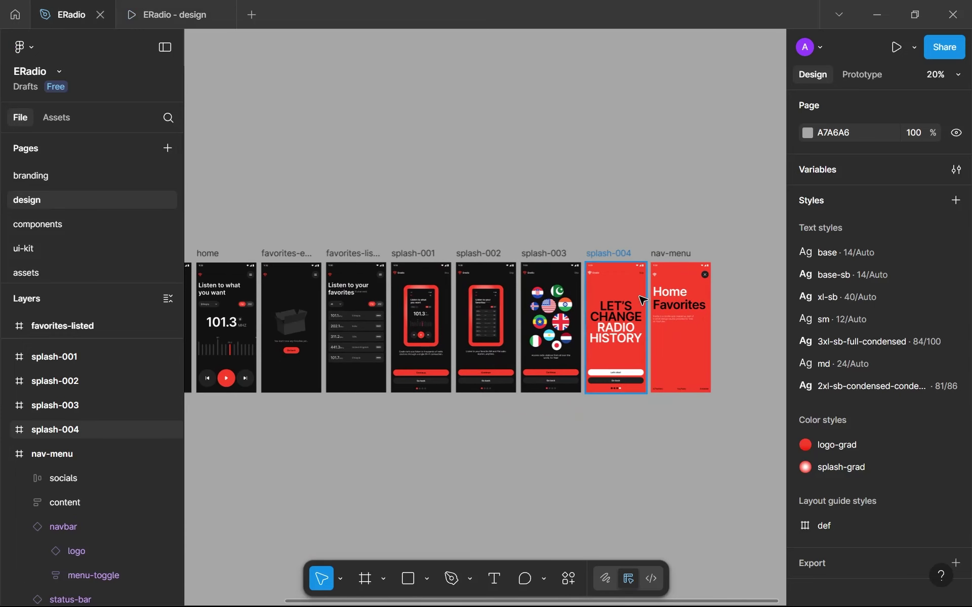
scroll(706, 270, "up", 2)
scroll(706, 270, "up", 6)
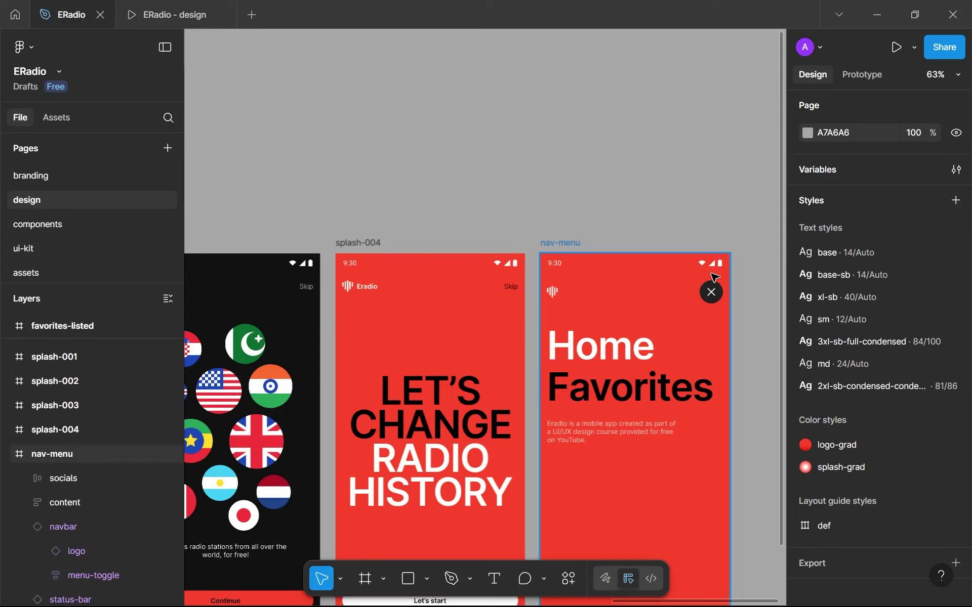
left_click(41, 223)
scroll(615, 358, "down", 6)
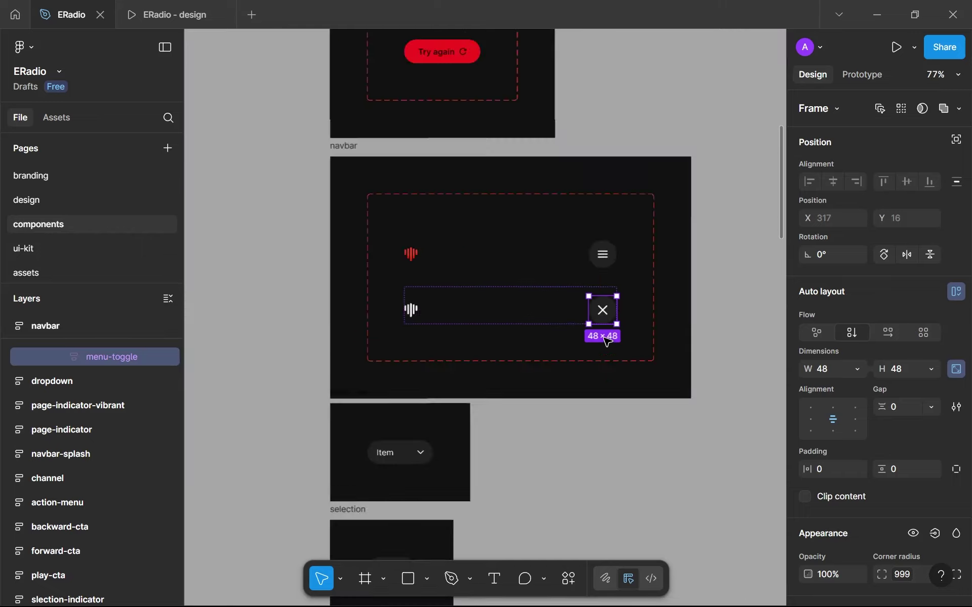
Step: Set the menu-toggle component set to hug its contents in both width and height
scroll(608, 326, "up", 5)
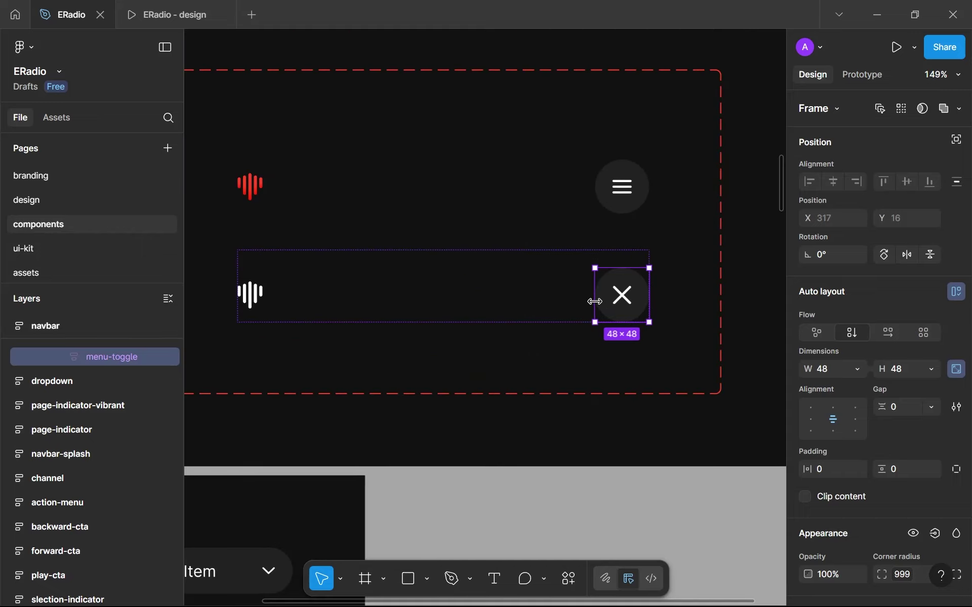
scroll(447, 403, "down", 5)
scroll(445, 420, "down", 10)
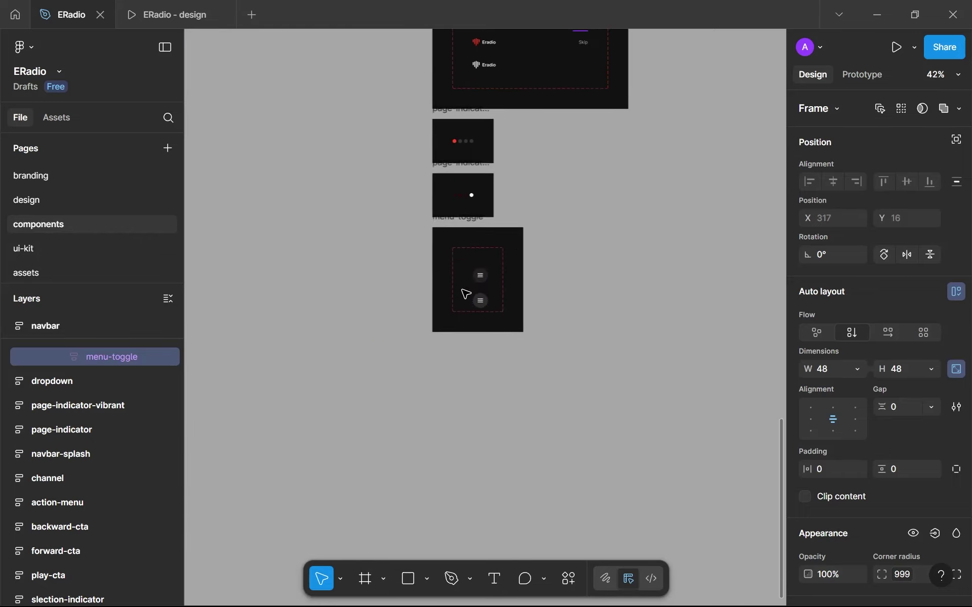
left_click(475, 268)
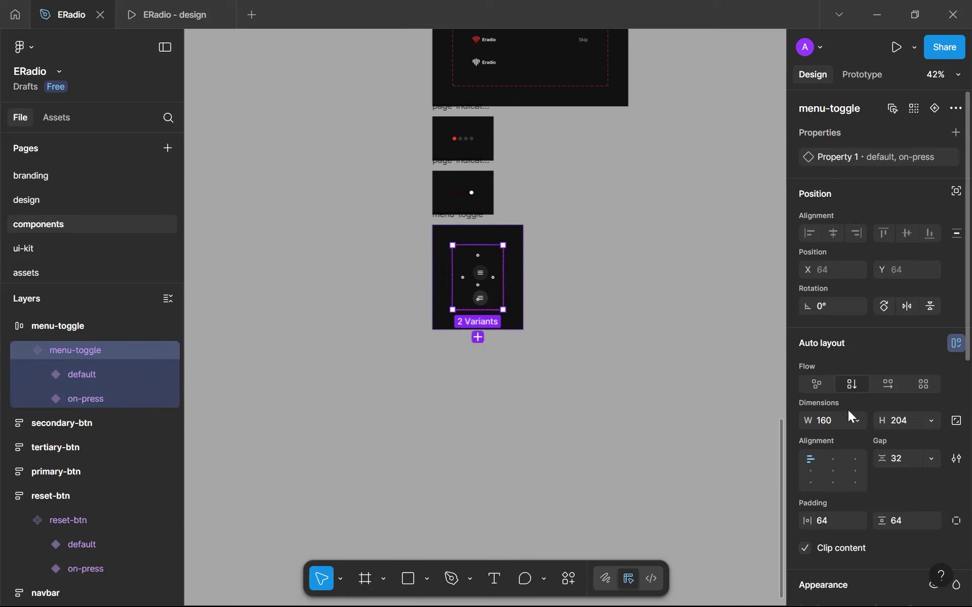
left_click(856, 420)
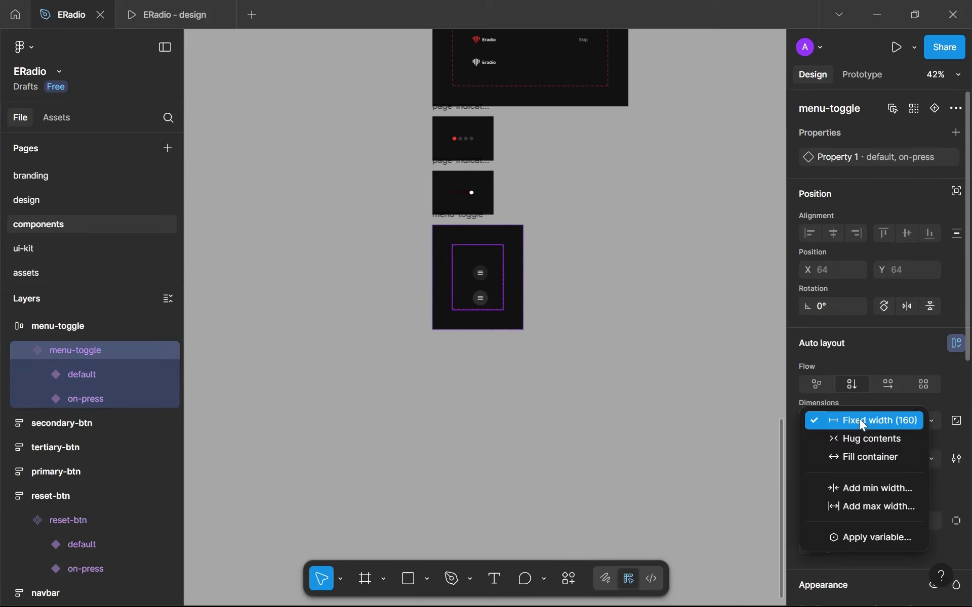
left_click(864, 434)
left_click(925, 420)
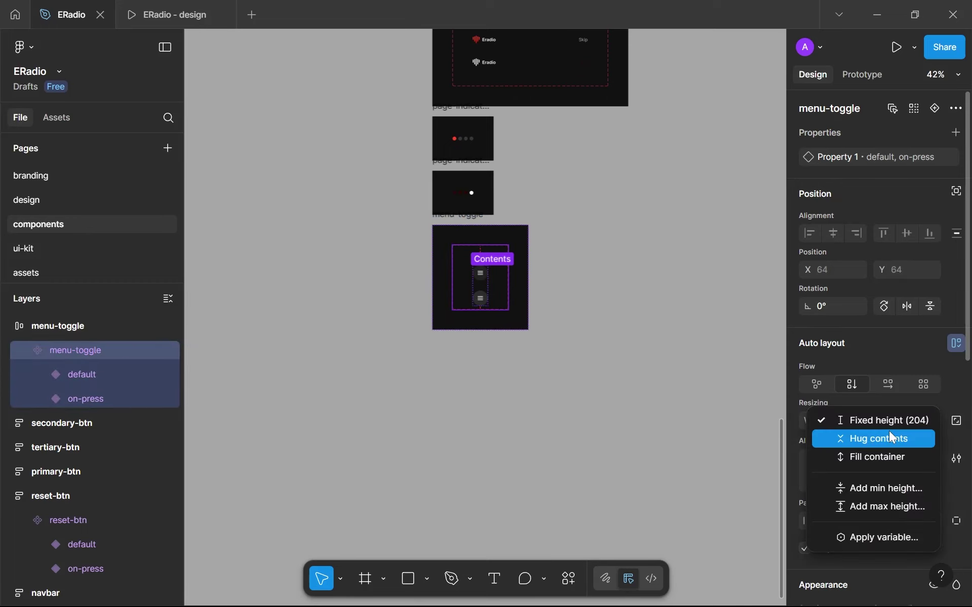
left_click(906, 437)
Step: Duplicate the menu-toggle frame, place the copy directly beneath the original, and replace its component set with the copied close toggle
left_click(474, 219)
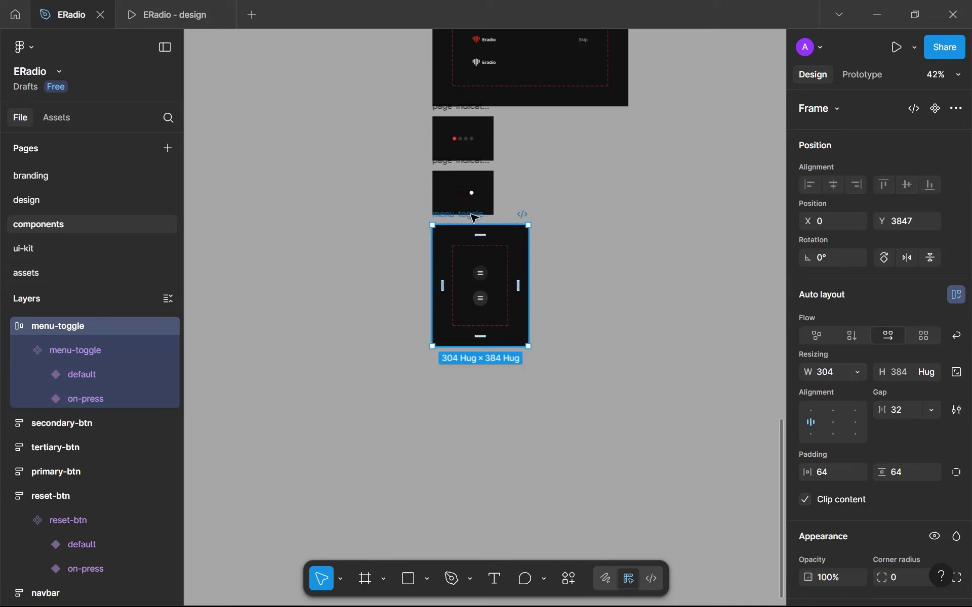
key("ctrl+d")
left_click_drag(572, 216, 465, 349)
left_click(469, 401)
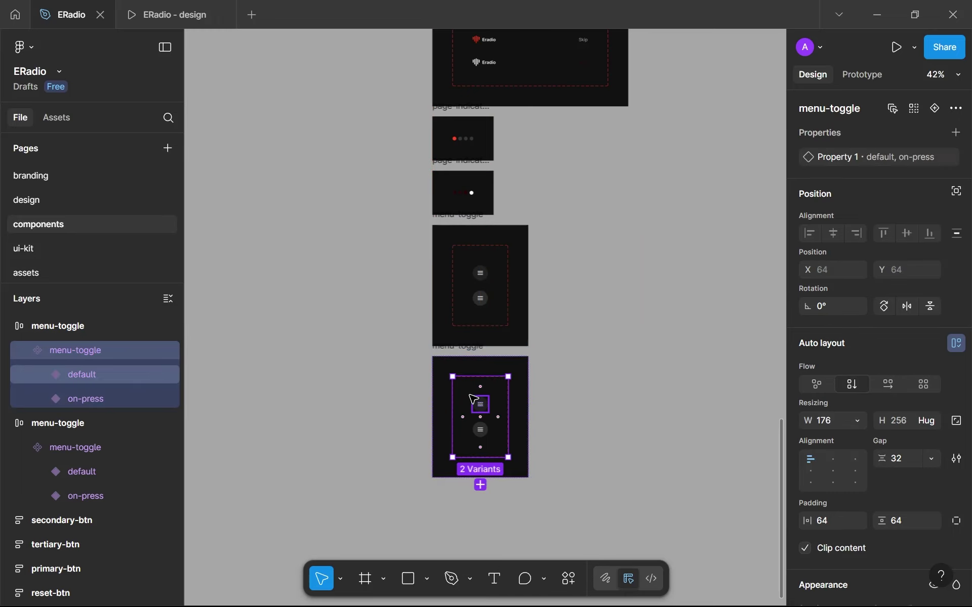
key("ctrl+shift+r")
scroll(472, 395, "up", 8)
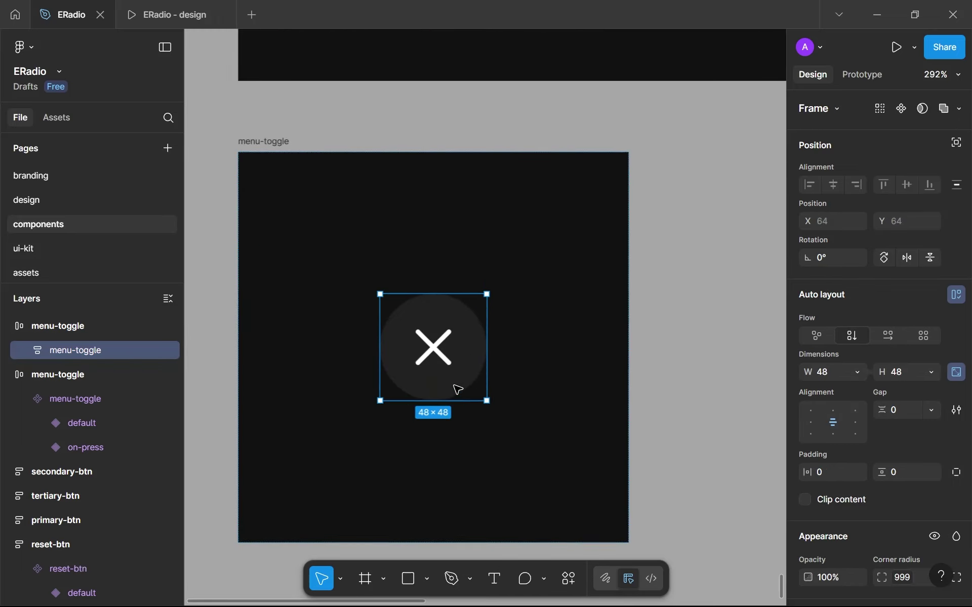
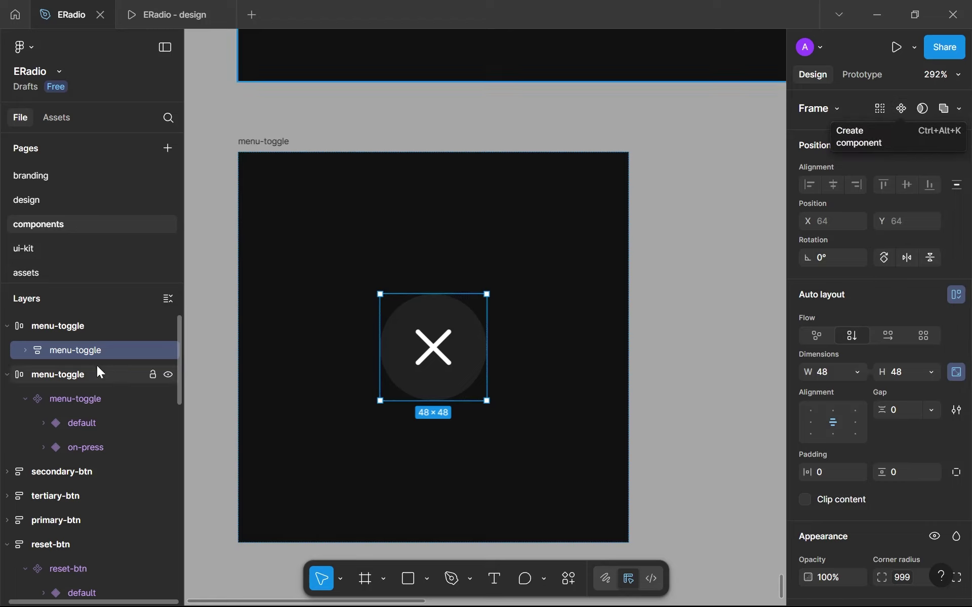
Step: Rename the close toggle in the duplicated frame menu-close and turn it into a component
double_click(85, 356)
type("close")
key("Return")
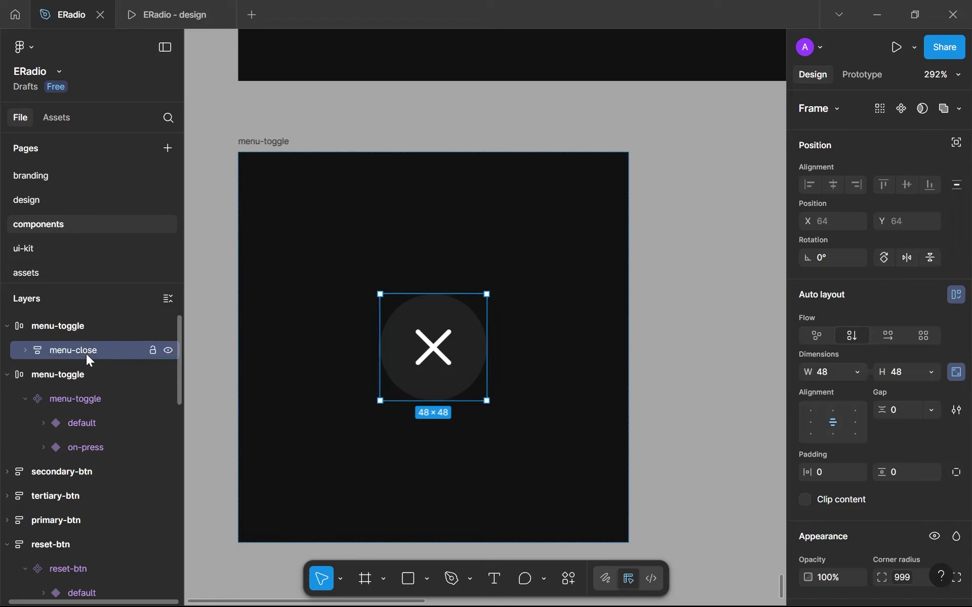
left_click(904, 108)
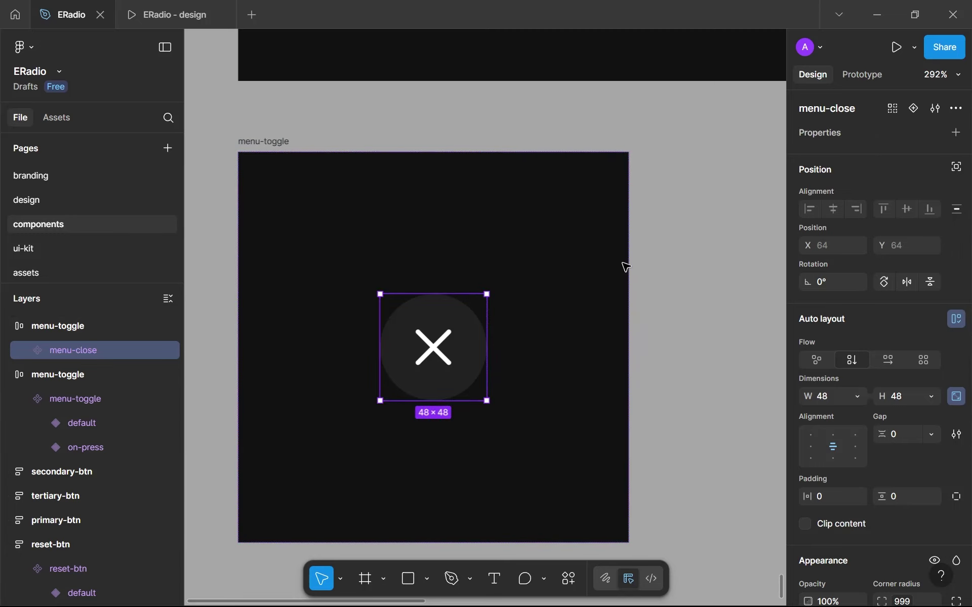
Step: Add a second variant to menu-close, naming the new variant on-press and the original variant default
left_click(912, 108)
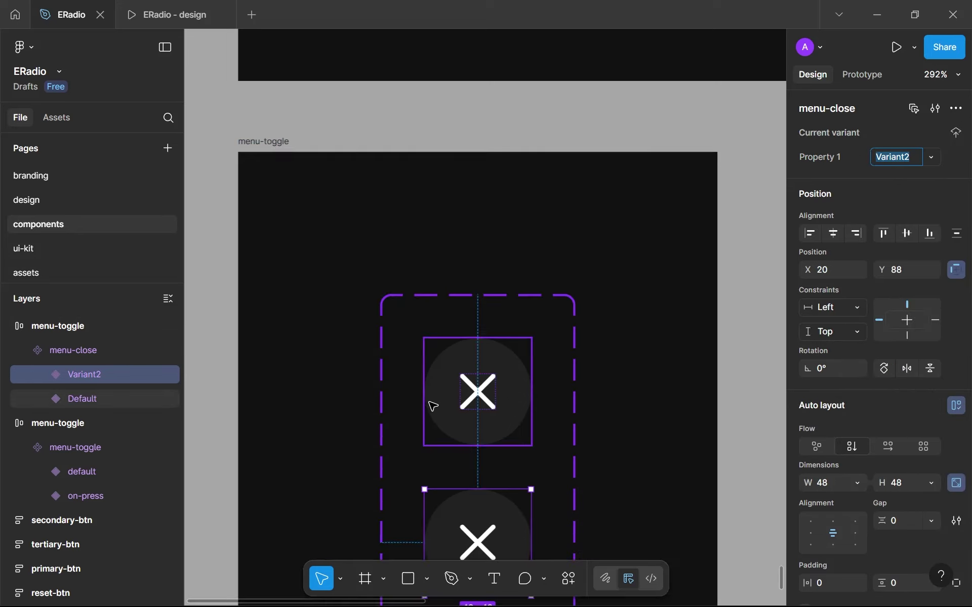
scroll(431, 405, "down", 3)
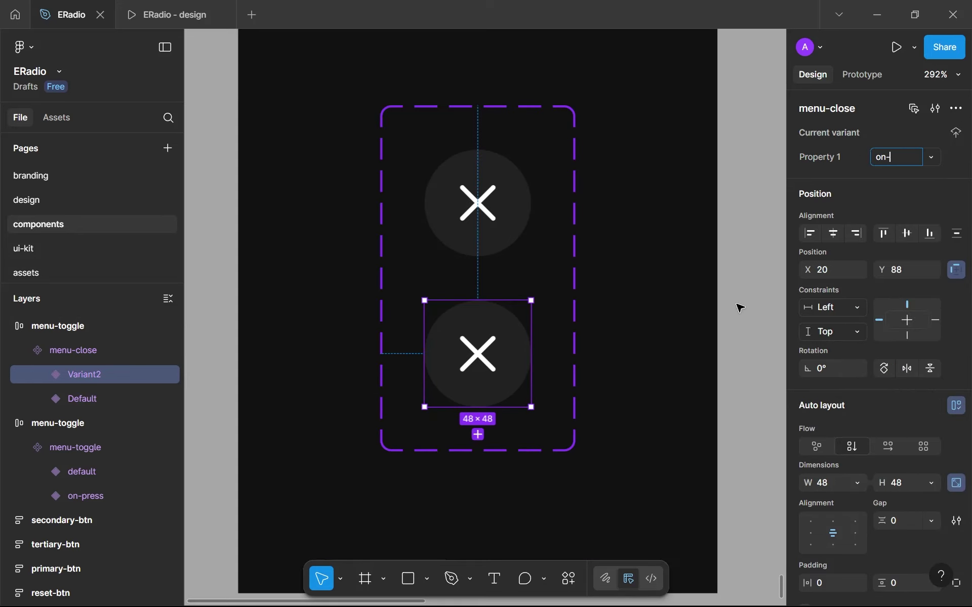
left_click(447, 217)
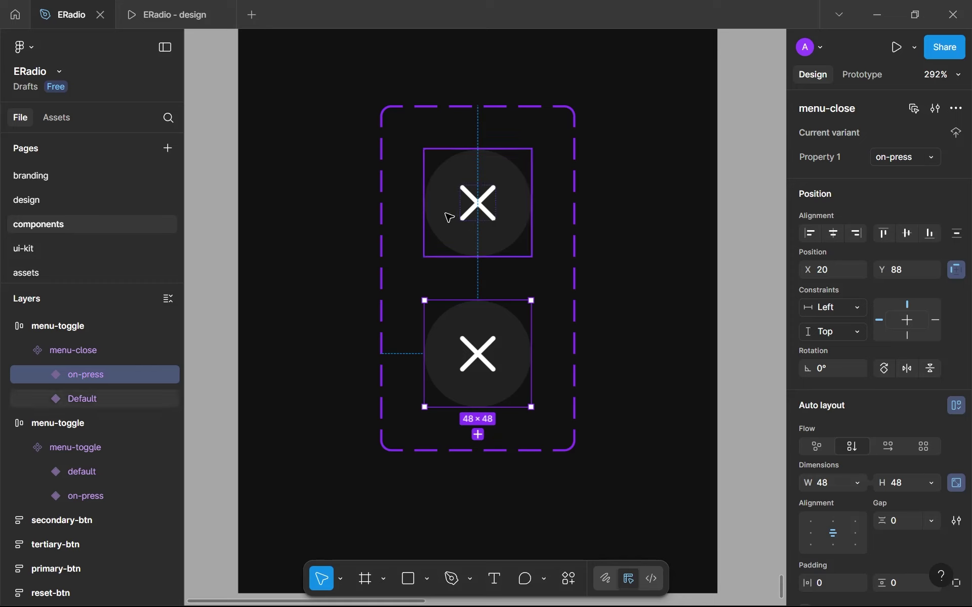
left_click(901, 157)
type("default")
key("Return")
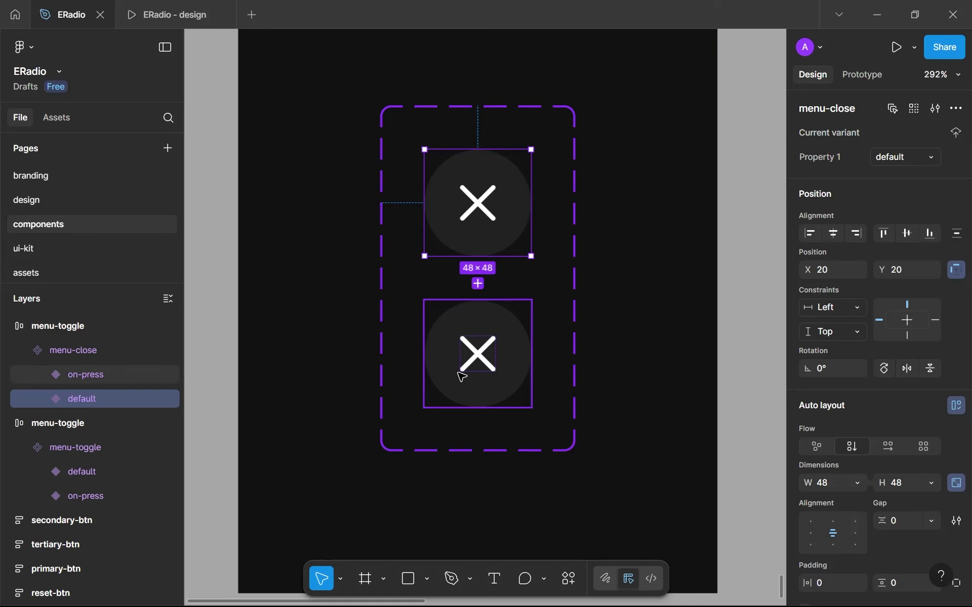
Step: Set the menu-close component set's stroke to the brand-500 library color
left_click(568, 347)
scroll(854, 443, "down", 5)
left_click(808, 302)
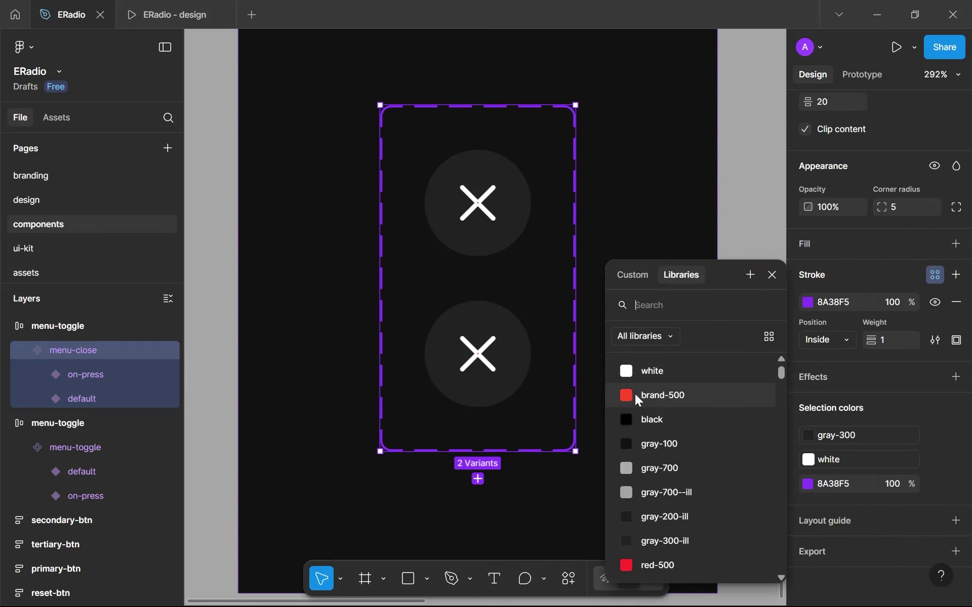
left_click(650, 396)
scroll(927, 196, "up", 5)
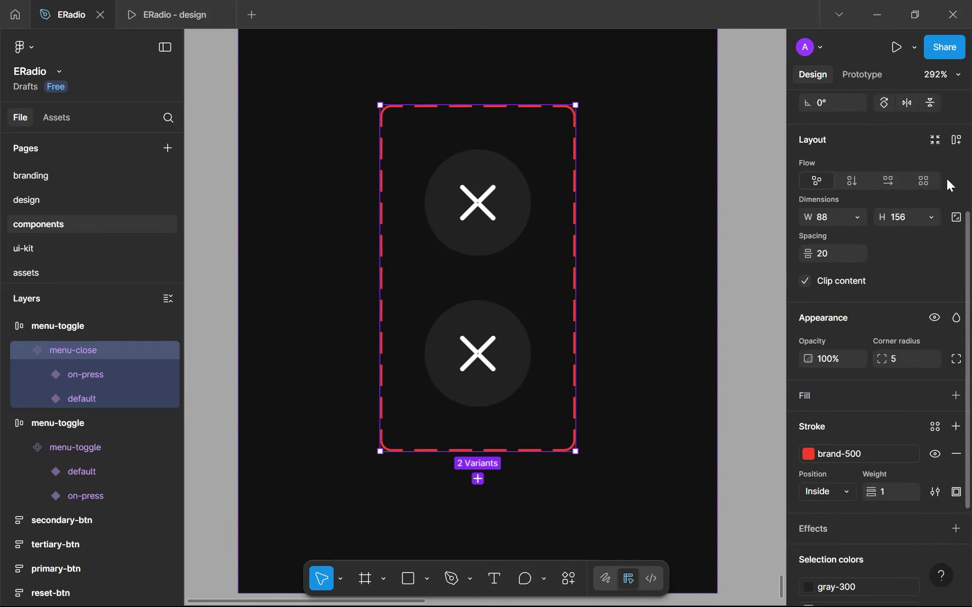
Step: Apply auto layout to the menu-close component set with a gap of 32, padding of 64 on all sides, and hug contents in both dimensions
left_click(956, 140)
left_click(831, 319)
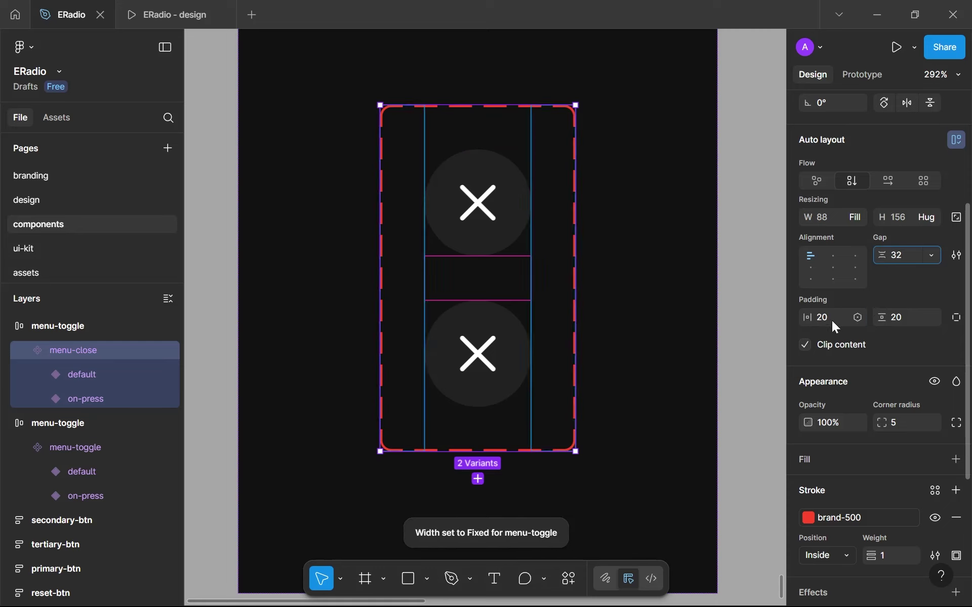
type("64")
key("Return")
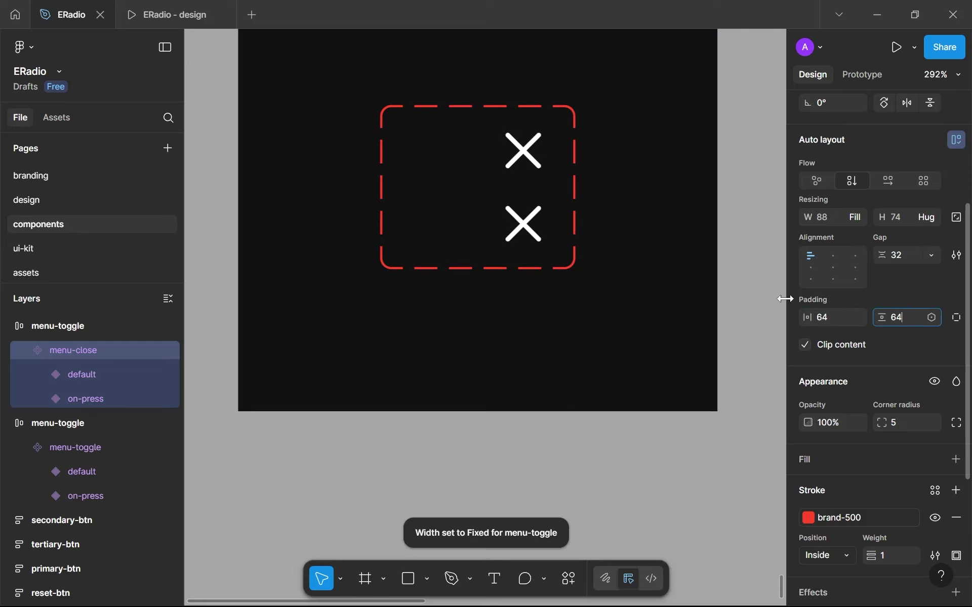
left_click(859, 217)
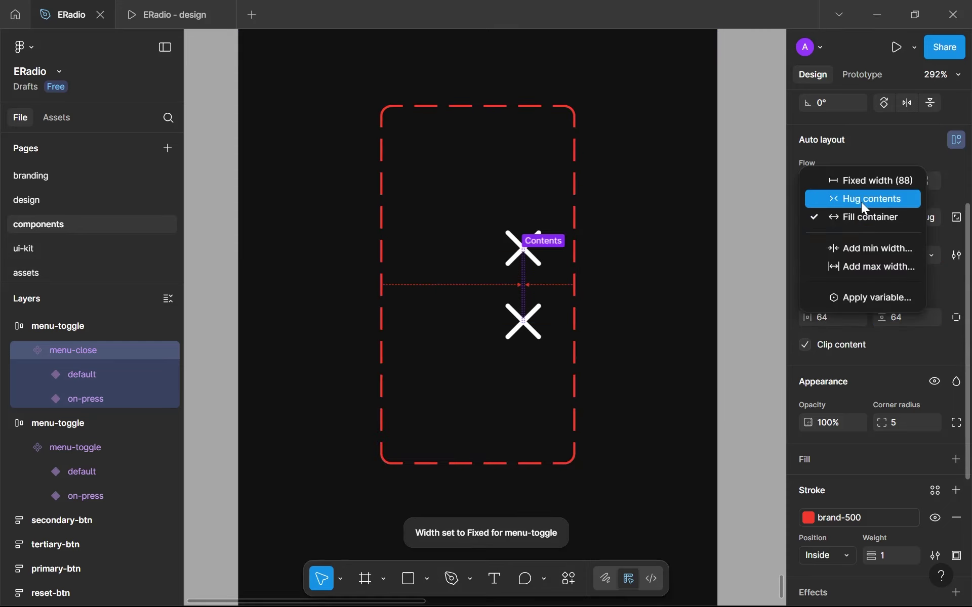
left_click(863, 200)
left_click(931, 217)
left_click(898, 220)
Step: Set the default and on-press variants of menu-close to 48 × 48
left_click(536, 259)
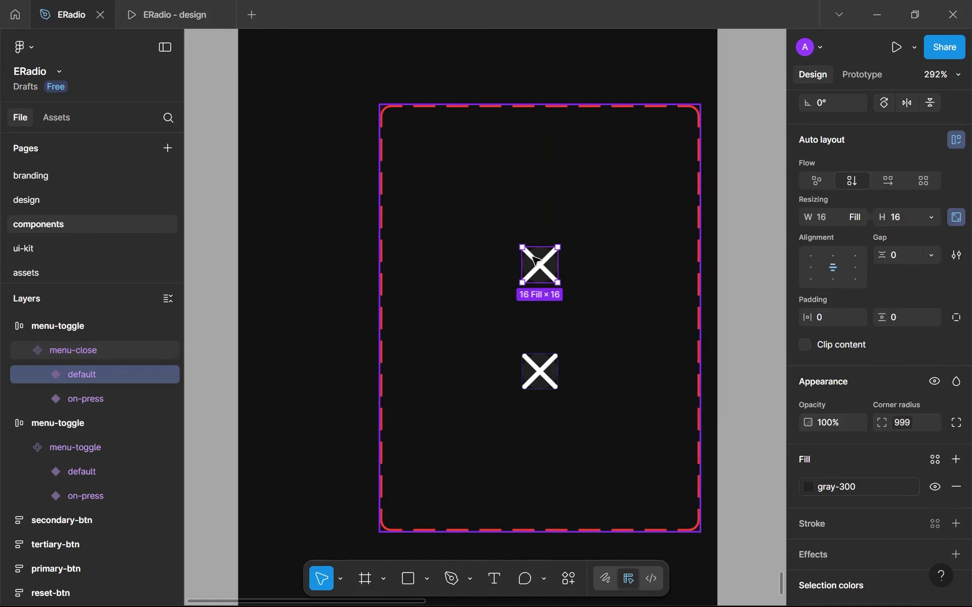
left_click(540, 372, "shift")
left_click(903, 212)
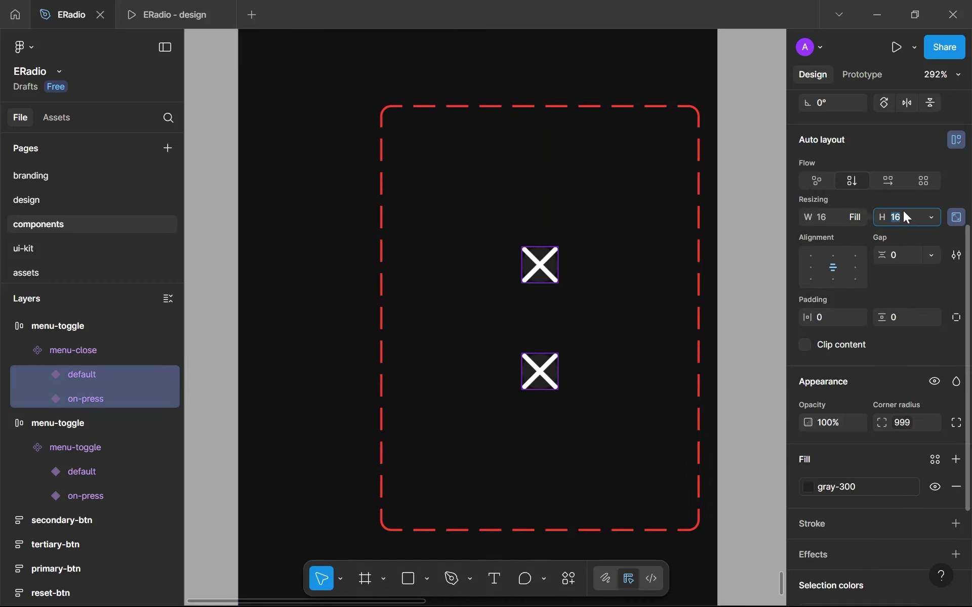
type("48")
key("Return")
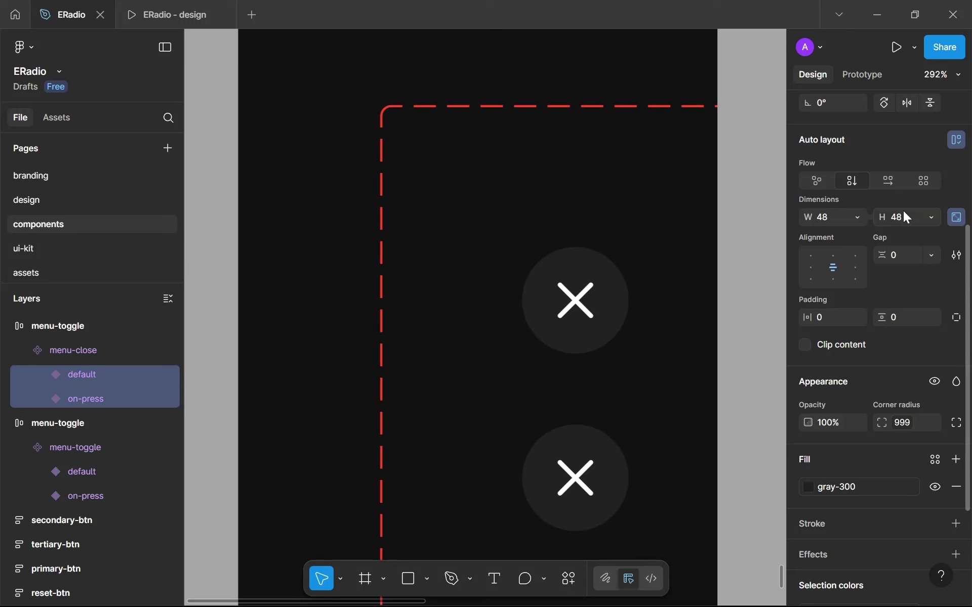
Step: Set the width of the frame surrounding the menu-close component set to hug its contents
scroll(553, 317, "down", 5)
left_click(547, 245)
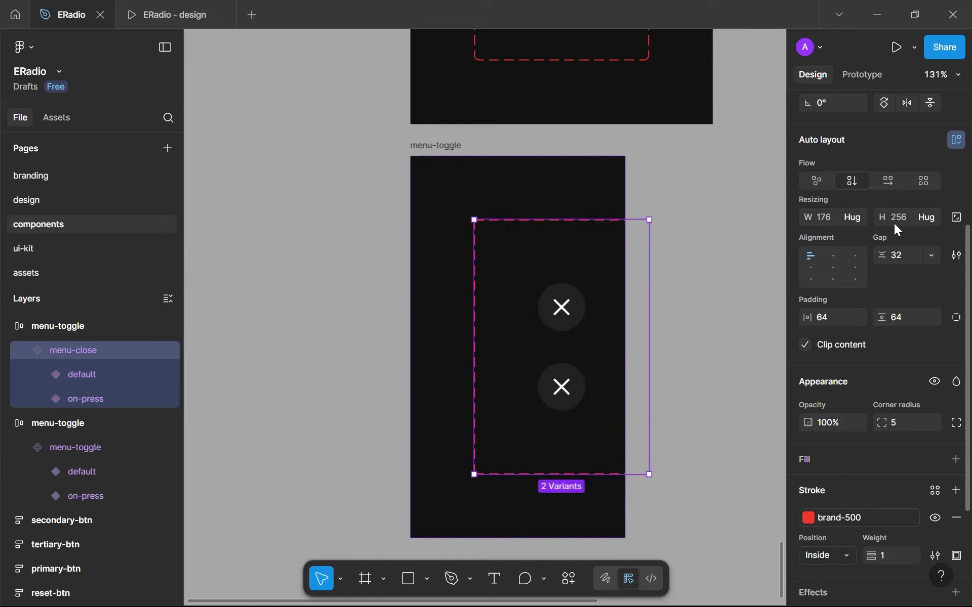
left_click(477, 159)
left_click(861, 217)
left_click(855, 233)
Step: Change the fill of the on-press variant of menu-close to the white library color
scroll(602, 347, "up", 5)
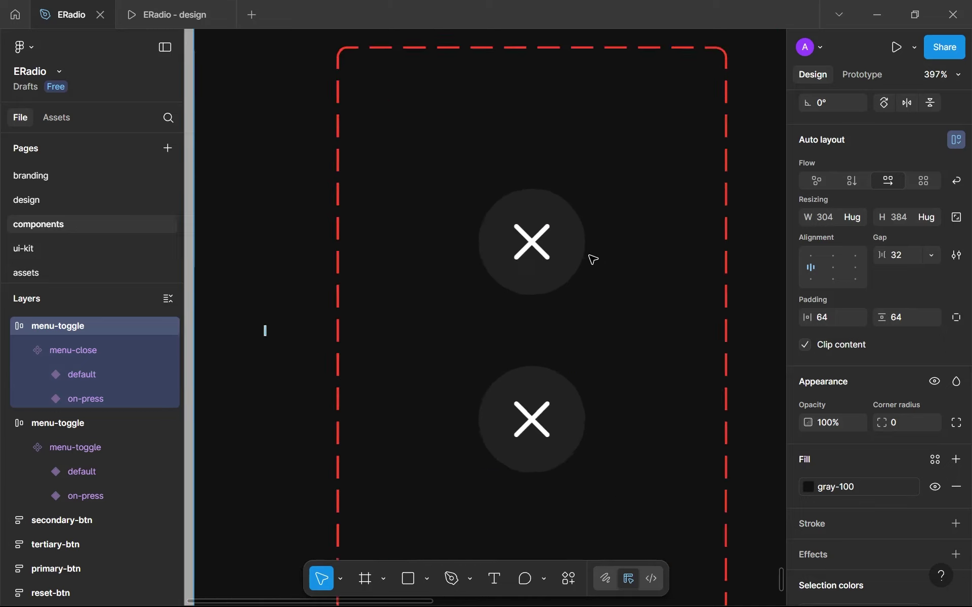
scroll(592, 260, "down", 2)
left_click(537, 343)
left_click(538, 392)
scroll(856, 459, "down", 1)
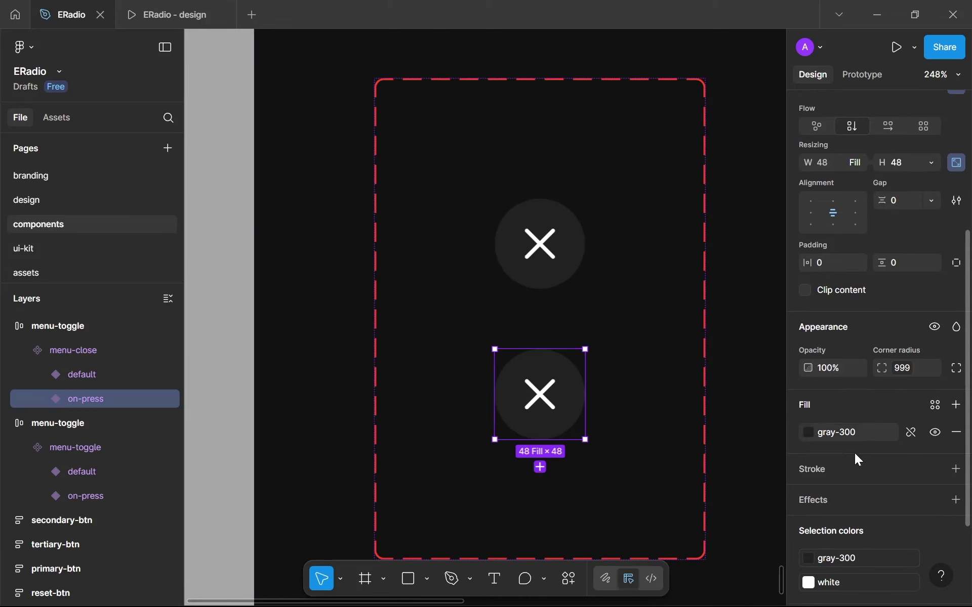
scroll(854, 453, "down", 1)
left_click(857, 418)
scroll(693, 455, "down", 3)
scroll(696, 486, "up", 5)
left_click(673, 377)
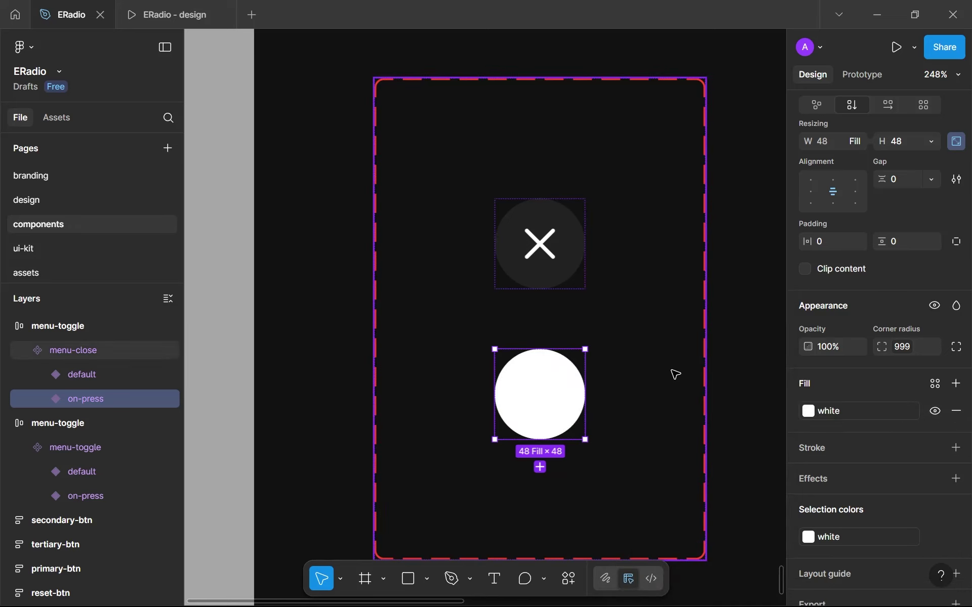
Step: Recolor the close-icon inside the on-press variant with the black library color
key("ctrl+v")
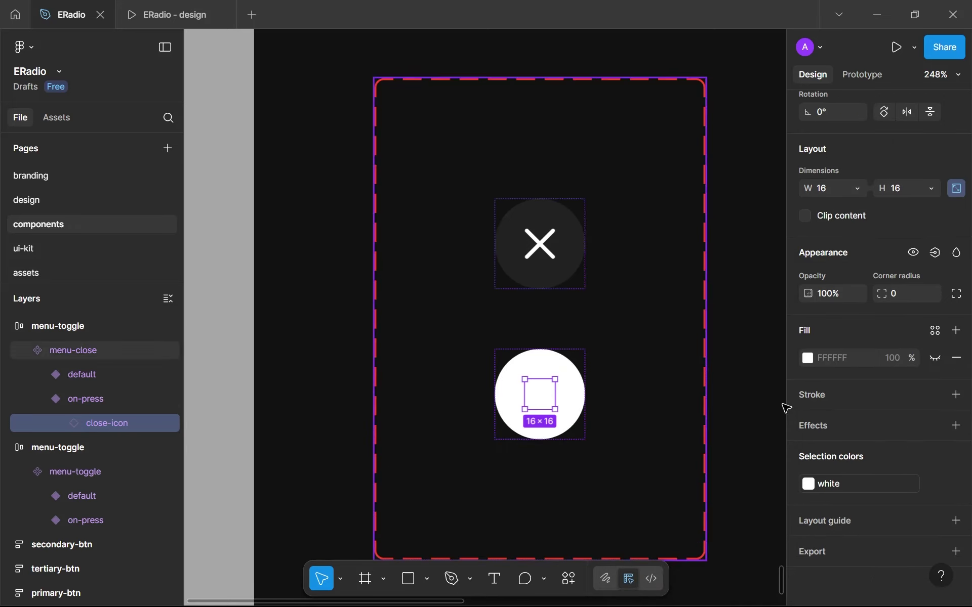
left_click(832, 485)
left_click(685, 434)
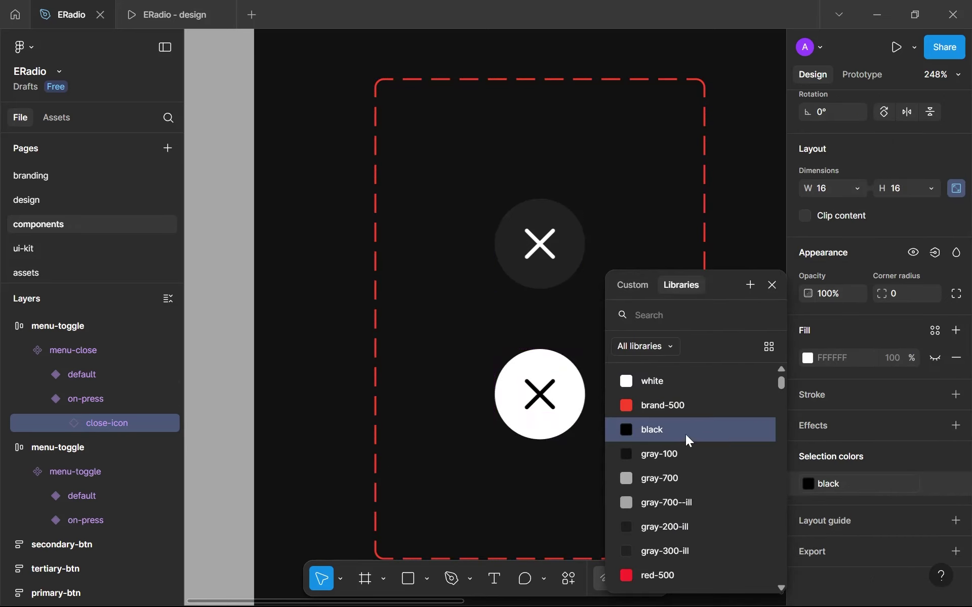
Step: Review the menu-close variants on the canvas and check the nav-menu screen in the prototype preview
left_click(555, 468)
scroll(555, 470, "down", 3)
scroll(555, 470, "up", 3)
scroll(560, 451, "down", 2)
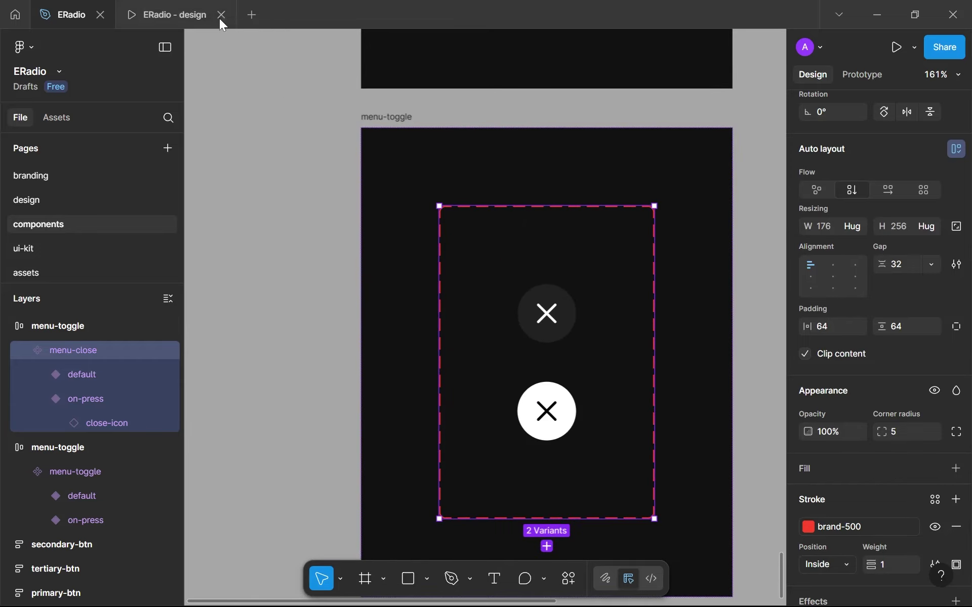
left_click(203, 15)
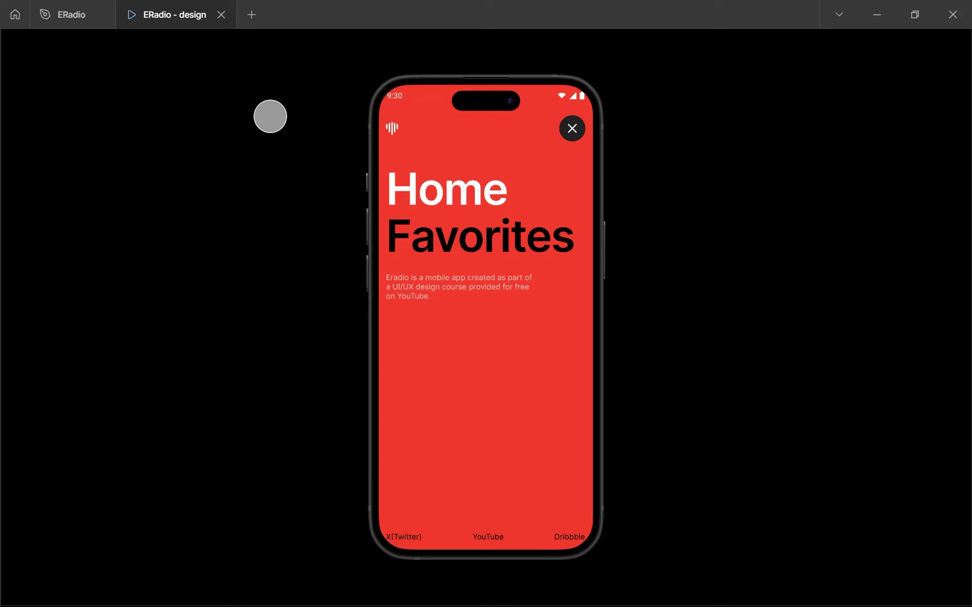
left_click(81, 10)
Step: Add a While pressing interaction to the default variant of menu-close that changes it to the on-press variant
left_click(535, 319)
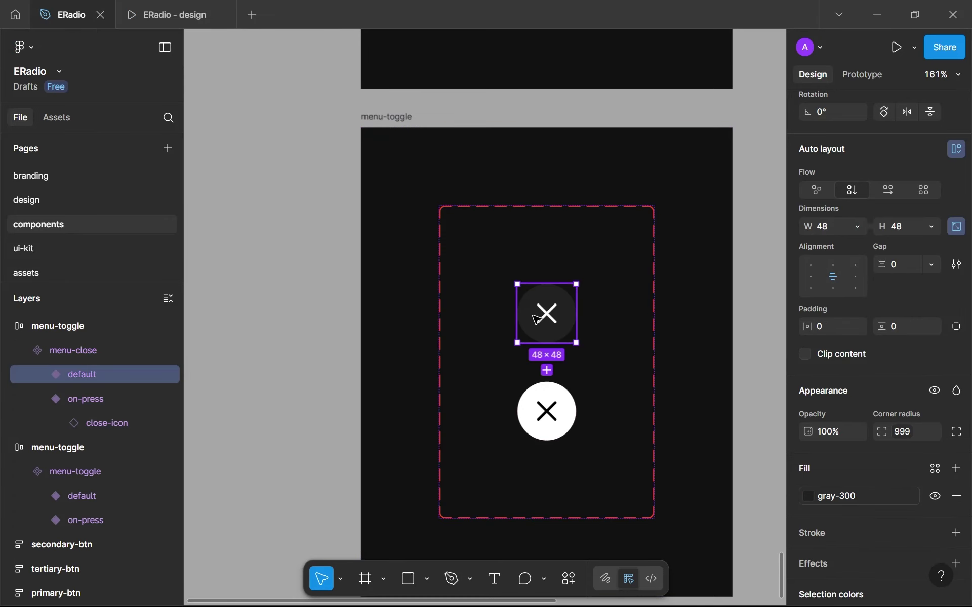
scroll(891, 194, "up", 4)
left_click(863, 82)
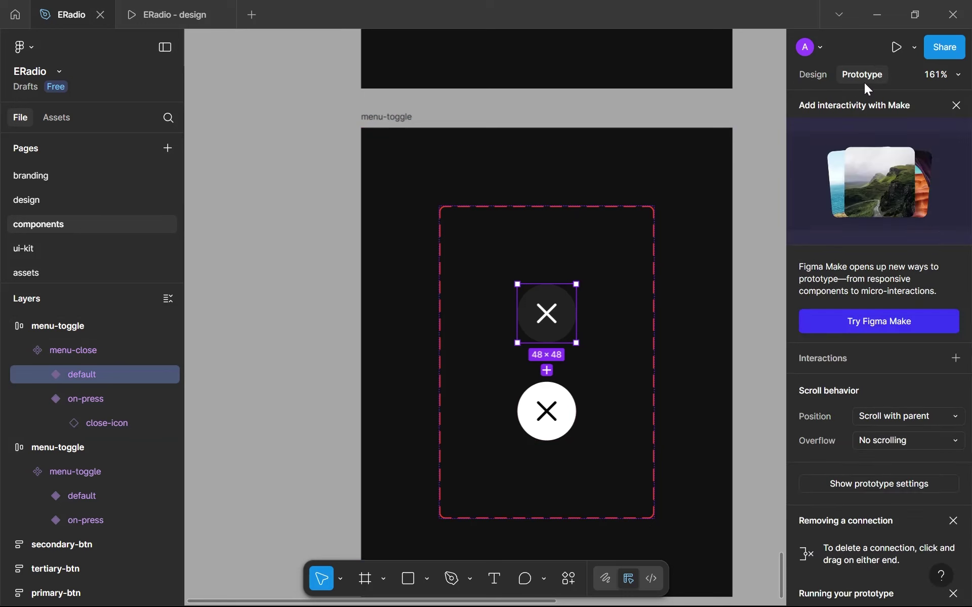
left_click(876, 354)
left_click(831, 396)
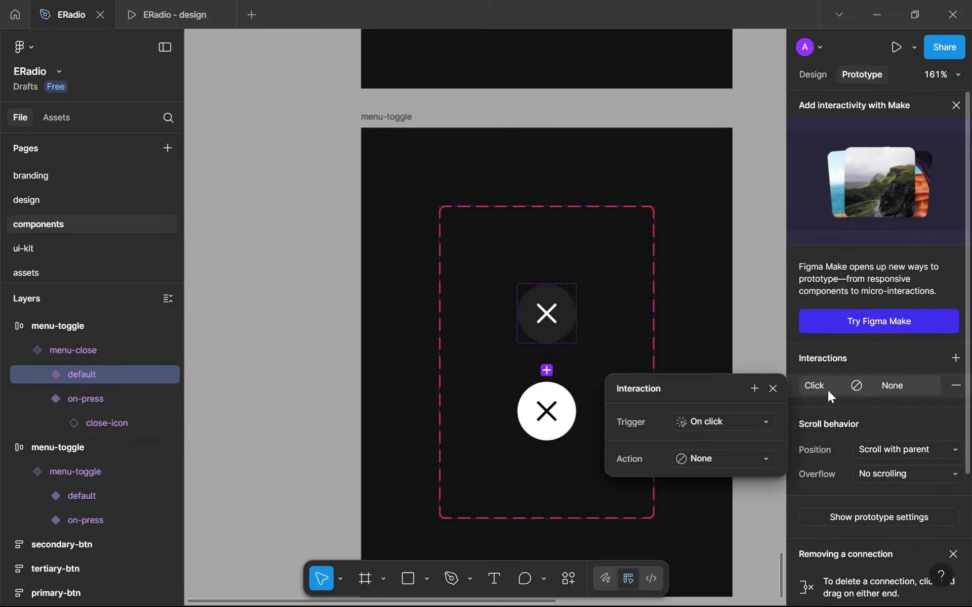
left_click(688, 422)
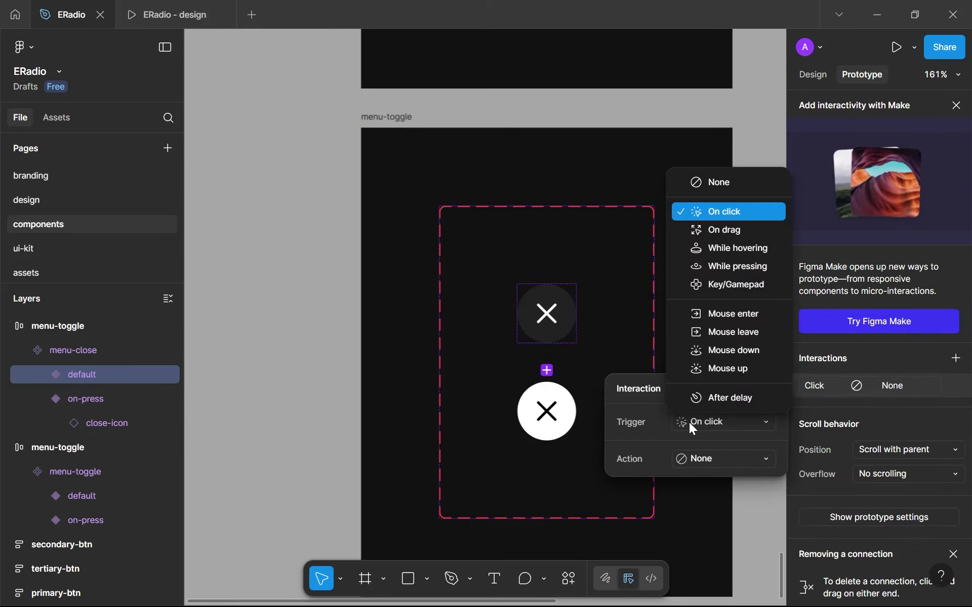
left_click(738, 264)
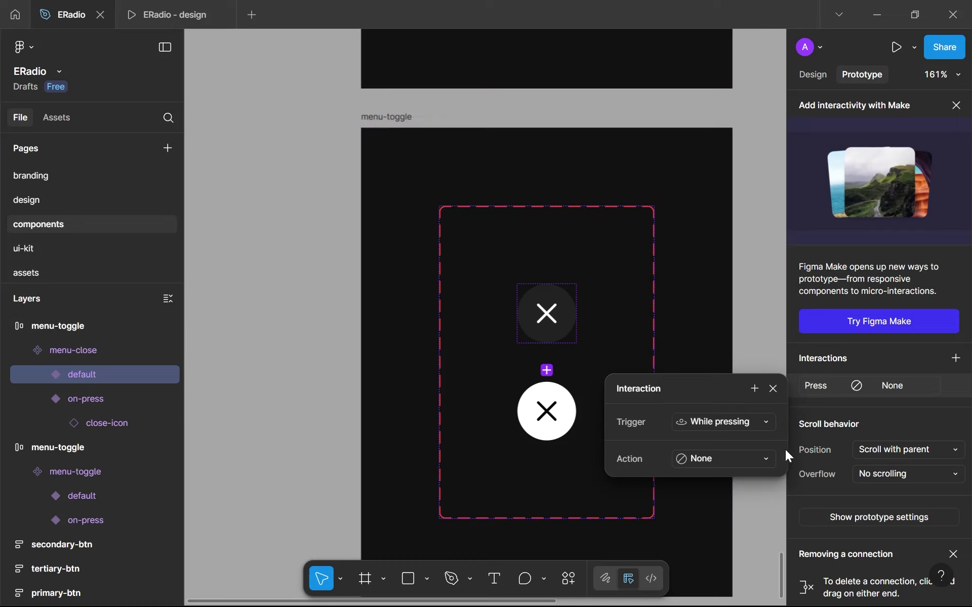
left_click(720, 458)
left_click(743, 249)
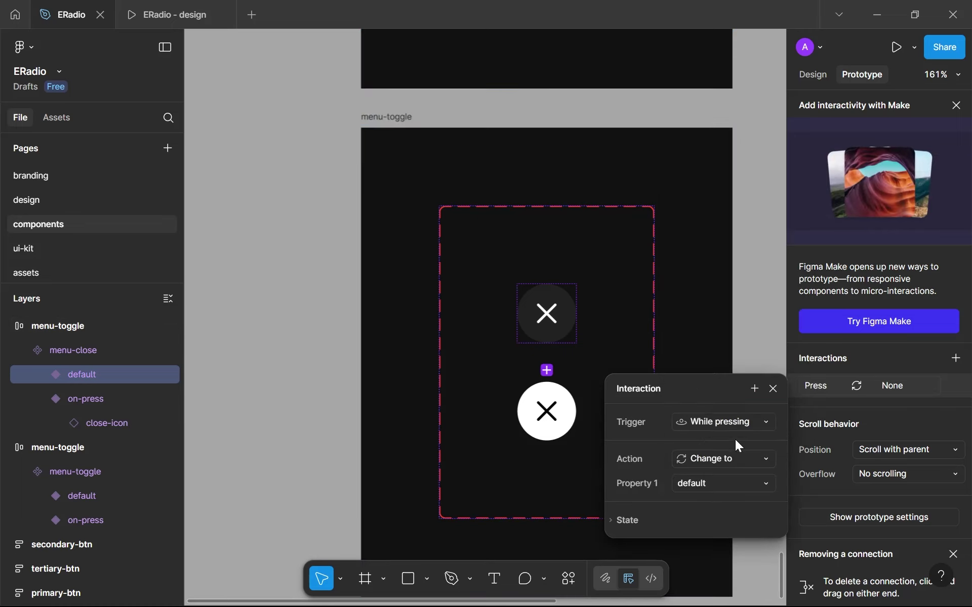
left_click(724, 481)
left_click(722, 502)
Step: Animate the menu-close press interaction with Smart animate, an Ease in curve and a 200 ms duration
left_click(692, 517)
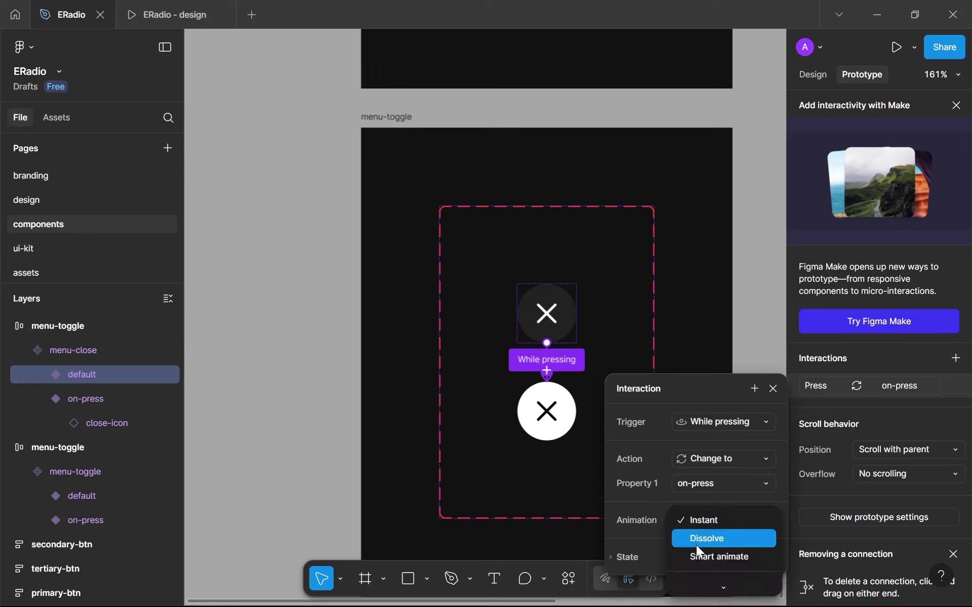
left_click(696, 557)
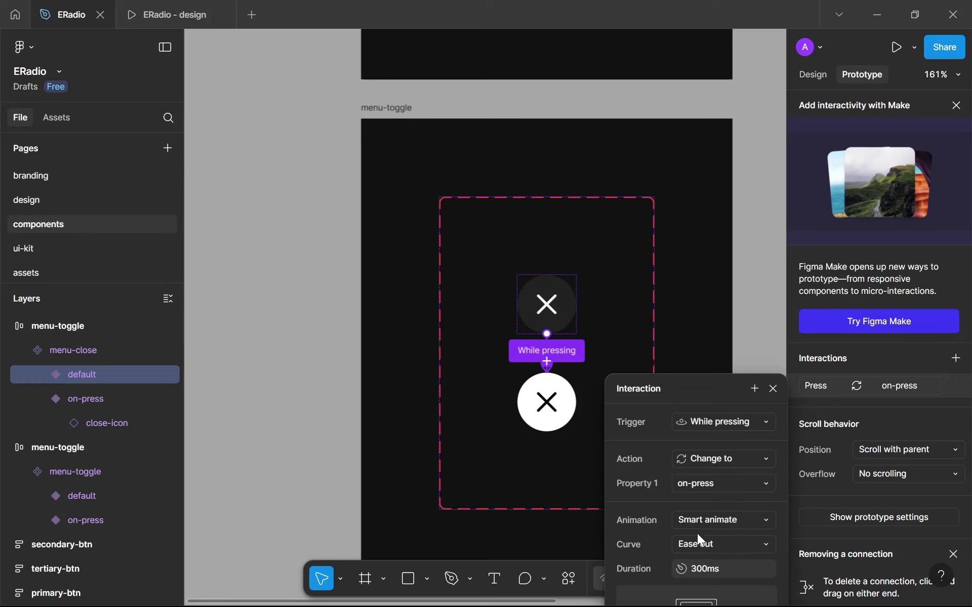
left_click(696, 533)
left_click(727, 523)
left_click(694, 571)
double_click(698, 569)
left_click(694, 570)
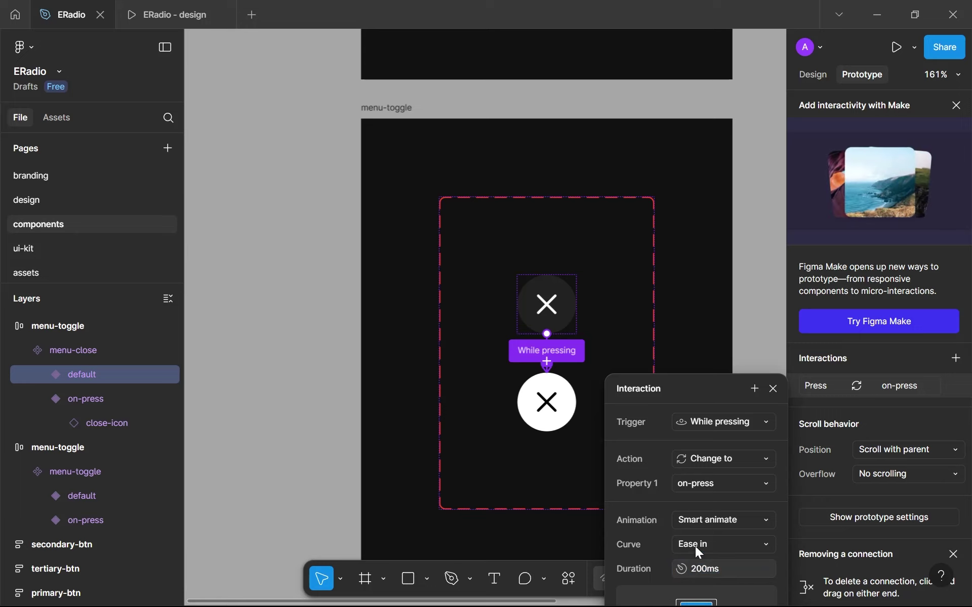
left_click(323, 247)
Step: Test opening the menu and pressing its close toggle in the prototype preview, restarting the flow in between
left_click(145, 8)
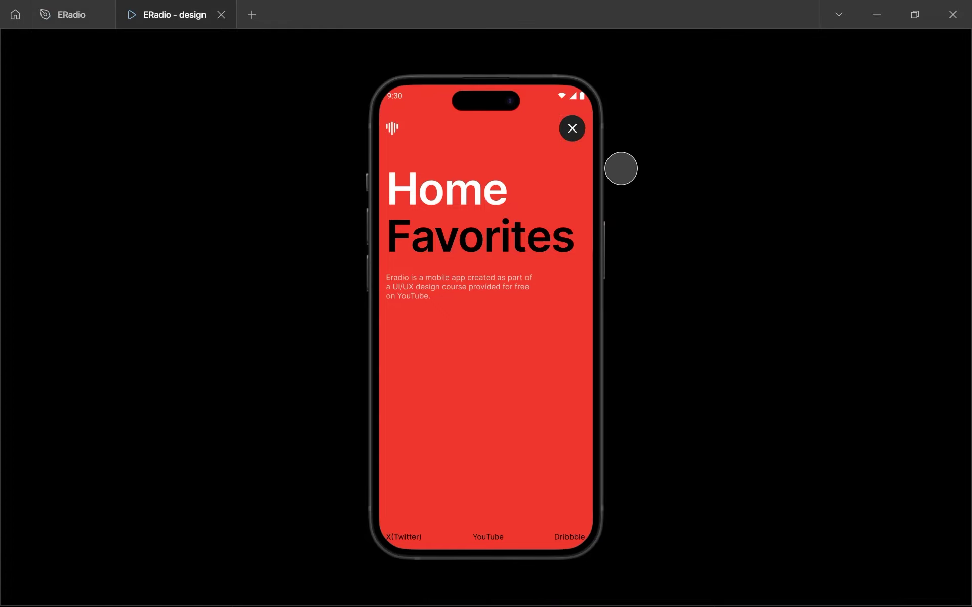
left_click(582, 126)
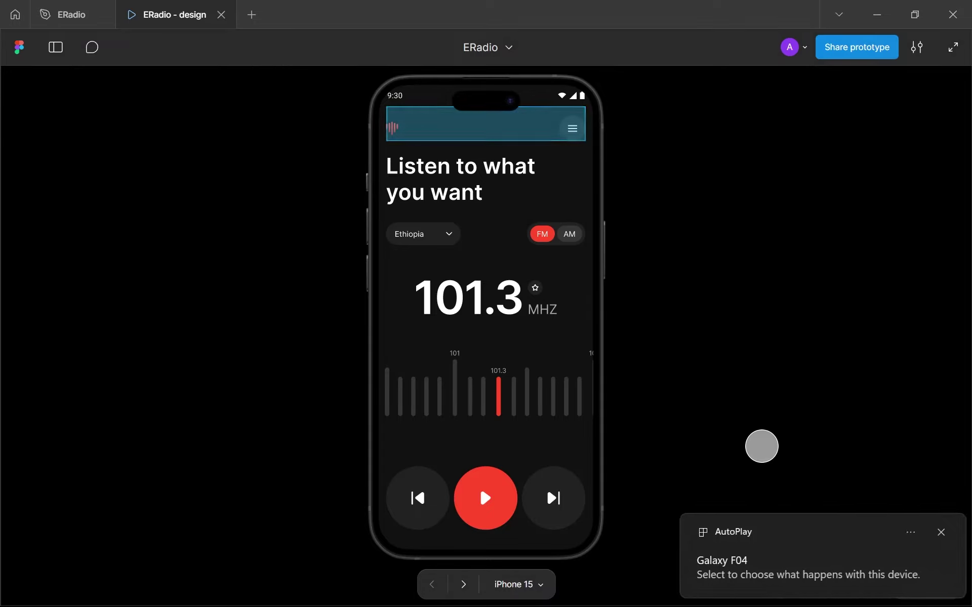
left_click(940, 534)
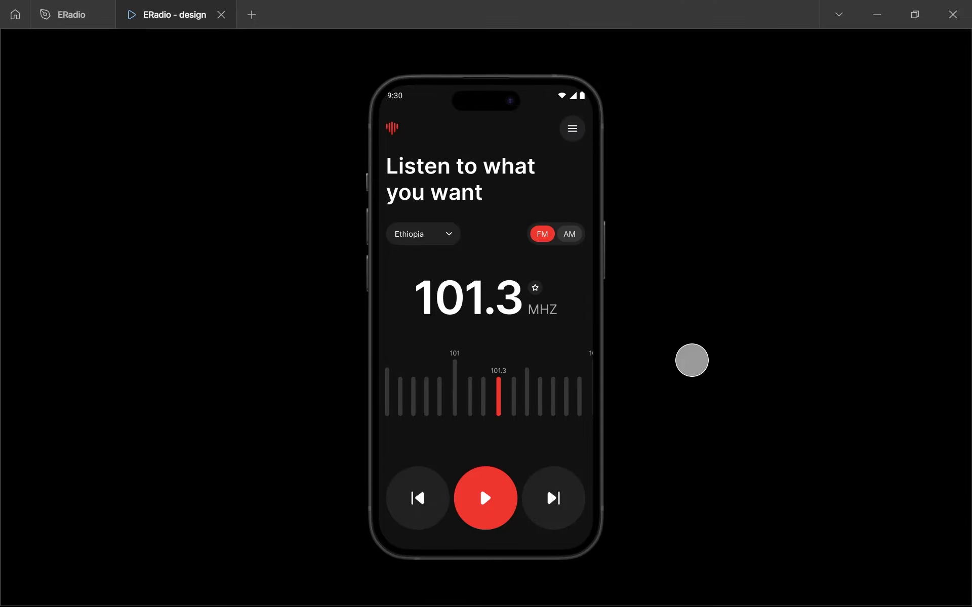
left_click(577, 130)
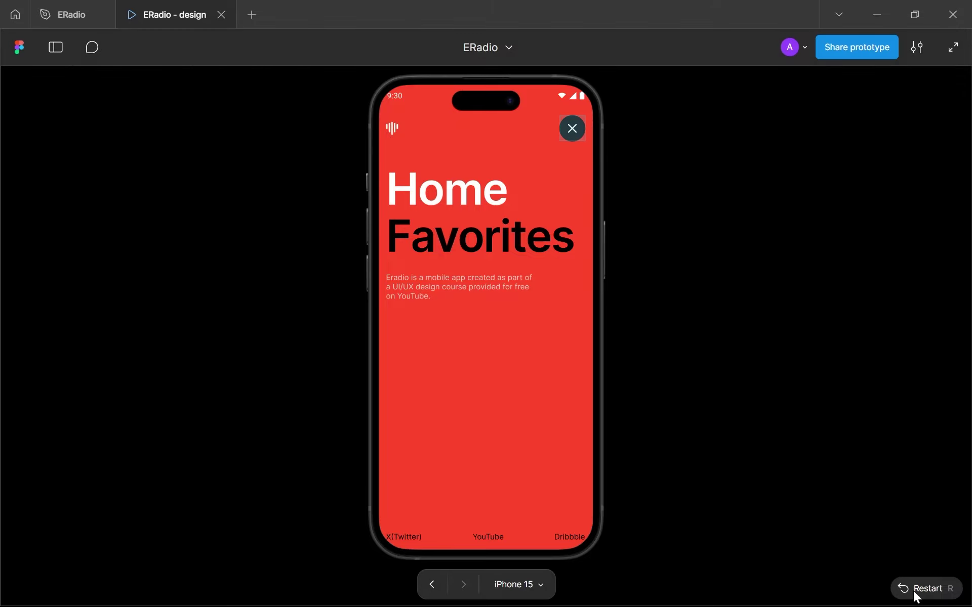
left_click(909, 591)
left_click(574, 129)
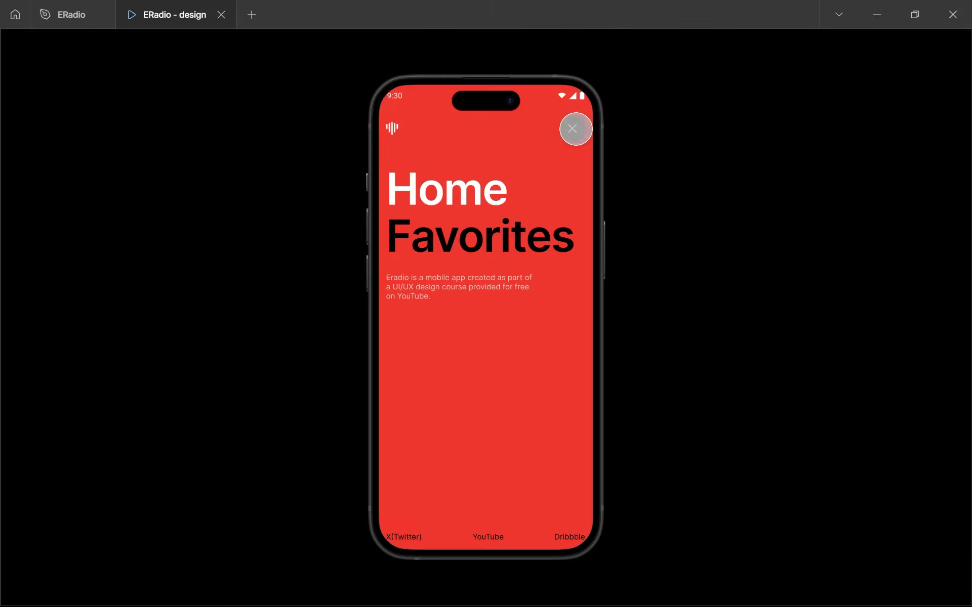
left_click(572, 128)
Step: Examine the press interaction on menu-close and its instance in the navbar's opened variant, and check the menu in the prototype preview
left_click(71, 14)
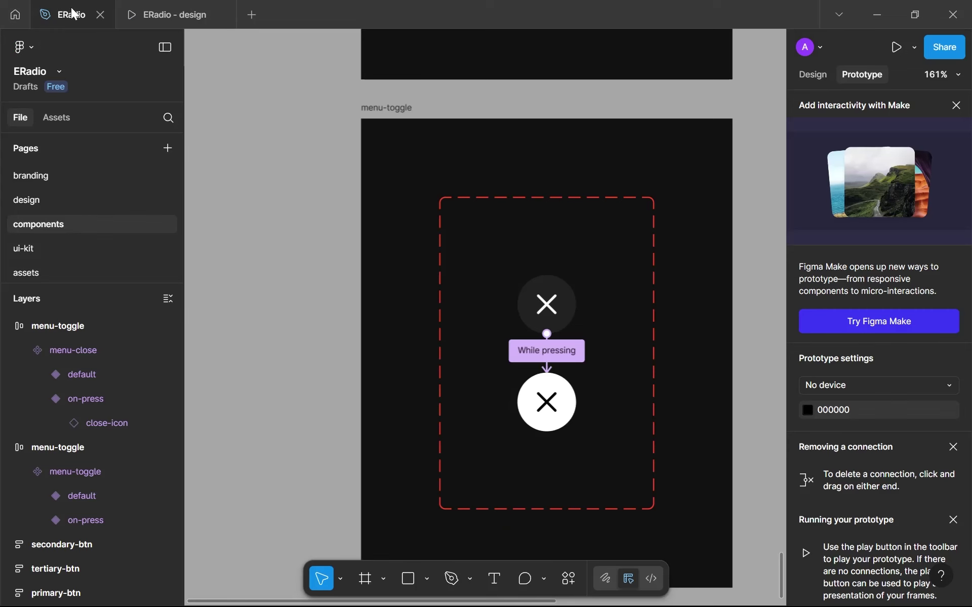
left_click(752, 364)
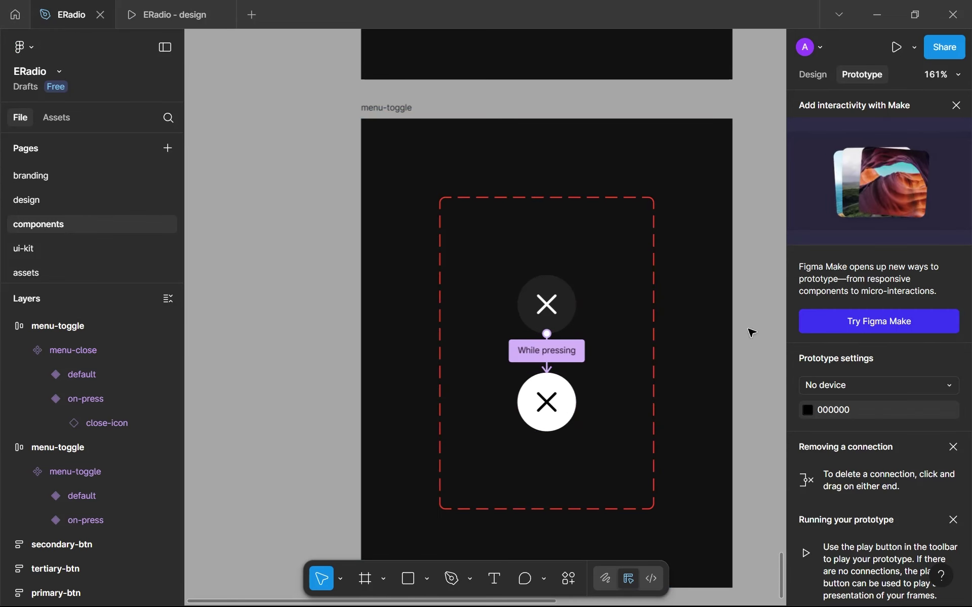
left_click(500, 384)
scroll(500, 384, "down", 5, "ctrl")
left_click(541, 369)
scroll(529, 354, "up", 4, "ctrl")
left_click(520, 349)
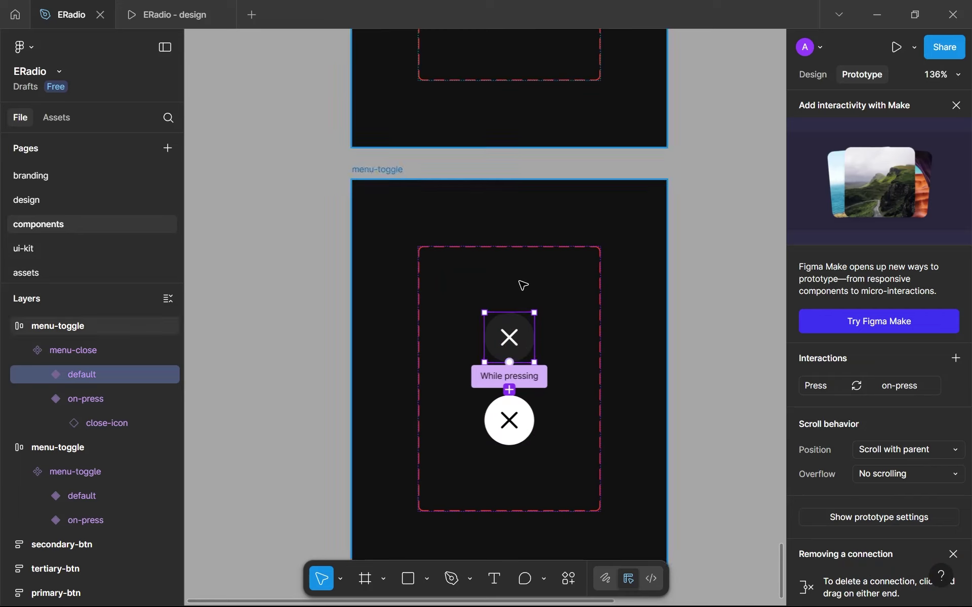
scroll(522, 280, "down", 5, "ctrl")
scroll(526, 273, "up", 2)
scroll(528, 265, "up", 15)
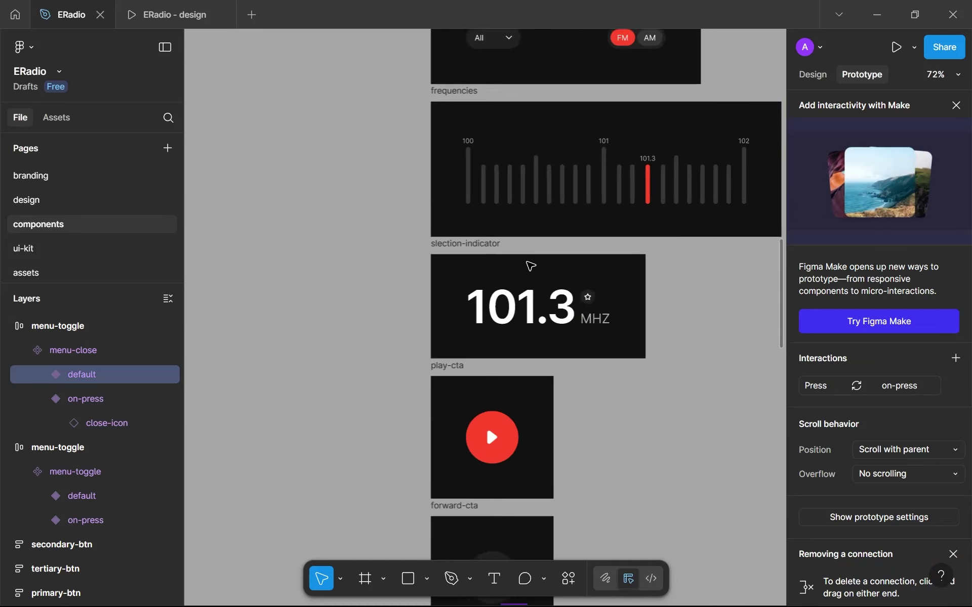
scroll(456, 355, "right", 3)
scroll(495, 229, "up", 3, "ctrl")
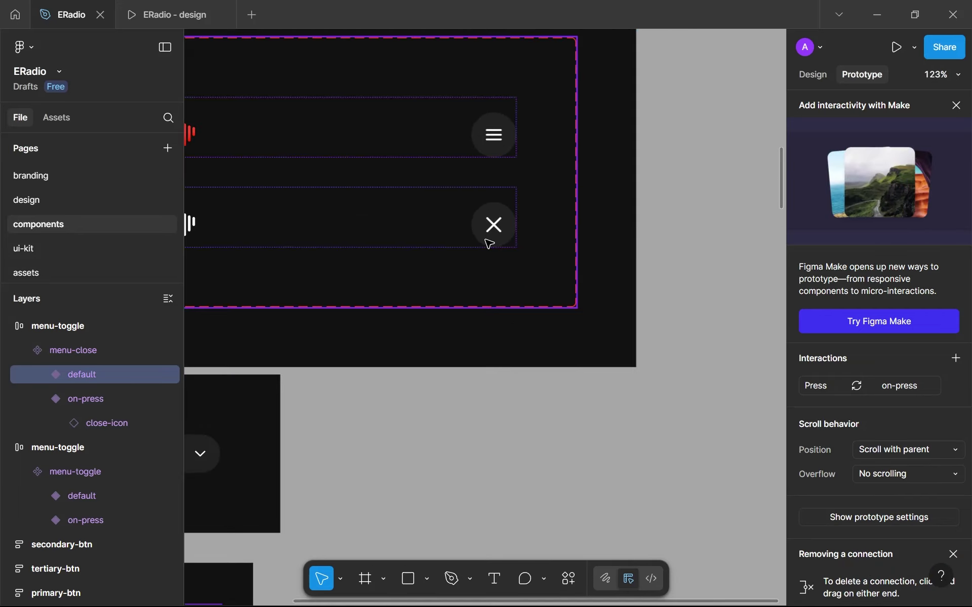
left_click(492, 242)
double_click(492, 244)
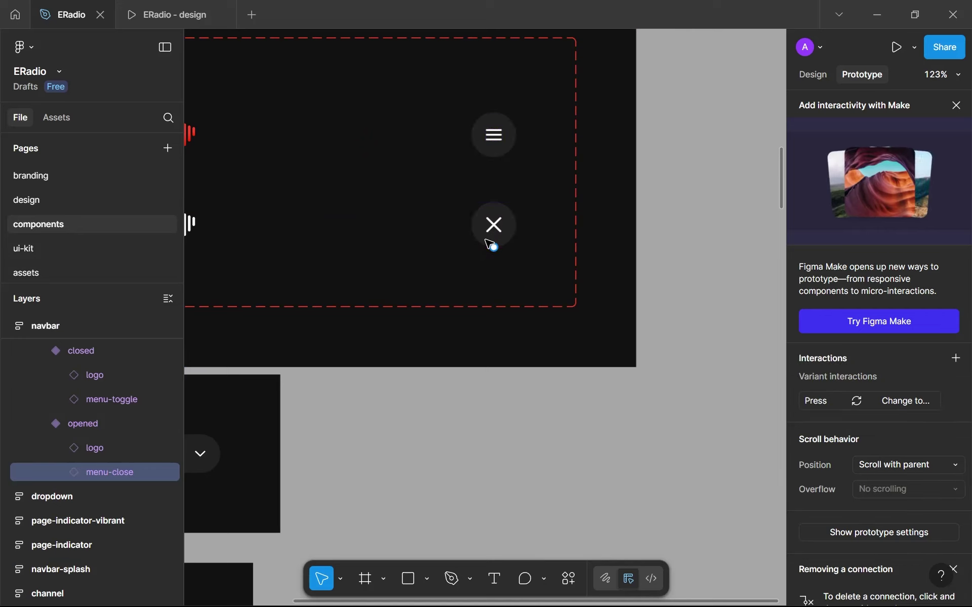
left_click(163, 8)
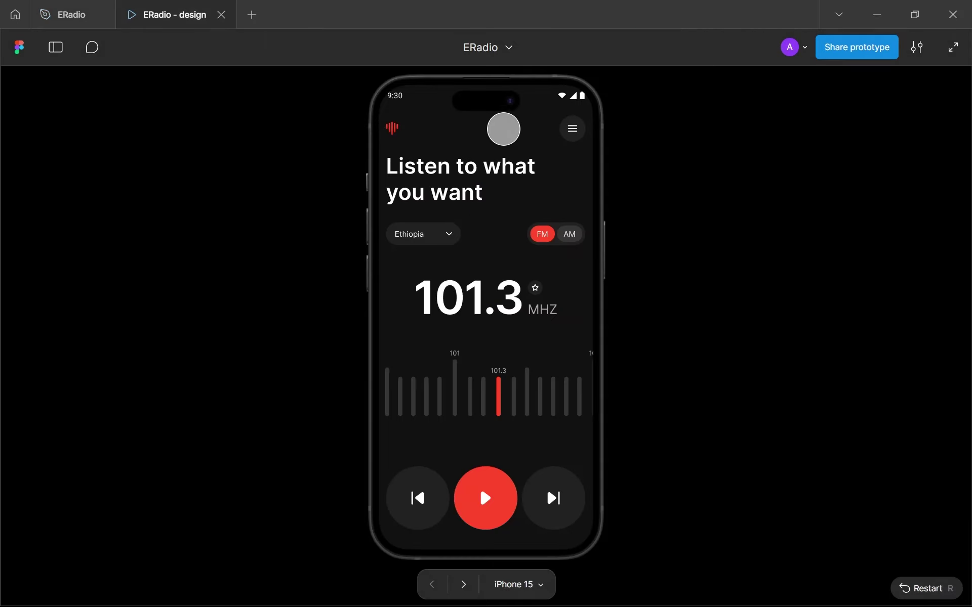
left_click(570, 127)
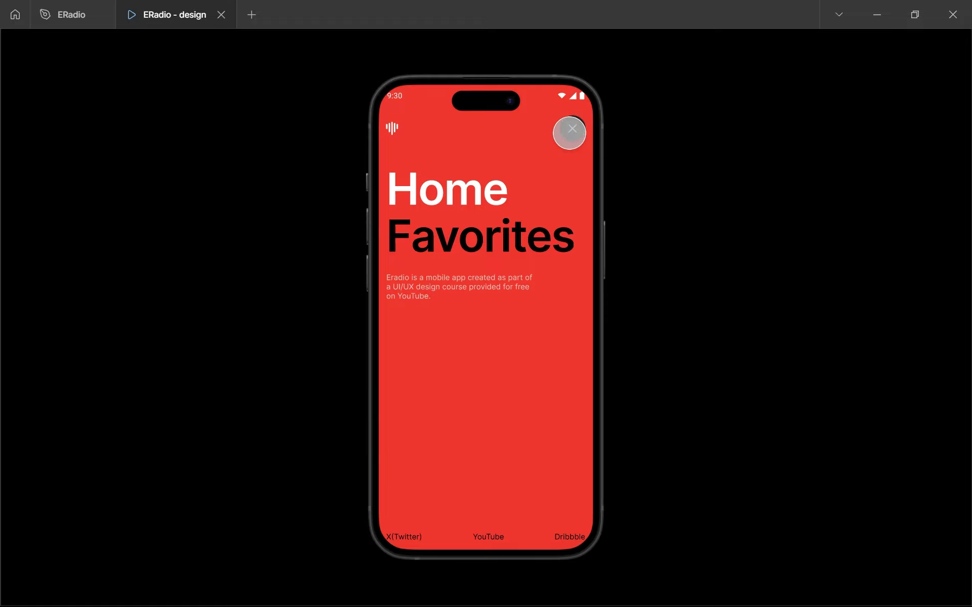
Step: Add an On tap interaction to the menu-close toggle of the nav-menu frame on the design page
left_click(85, 6)
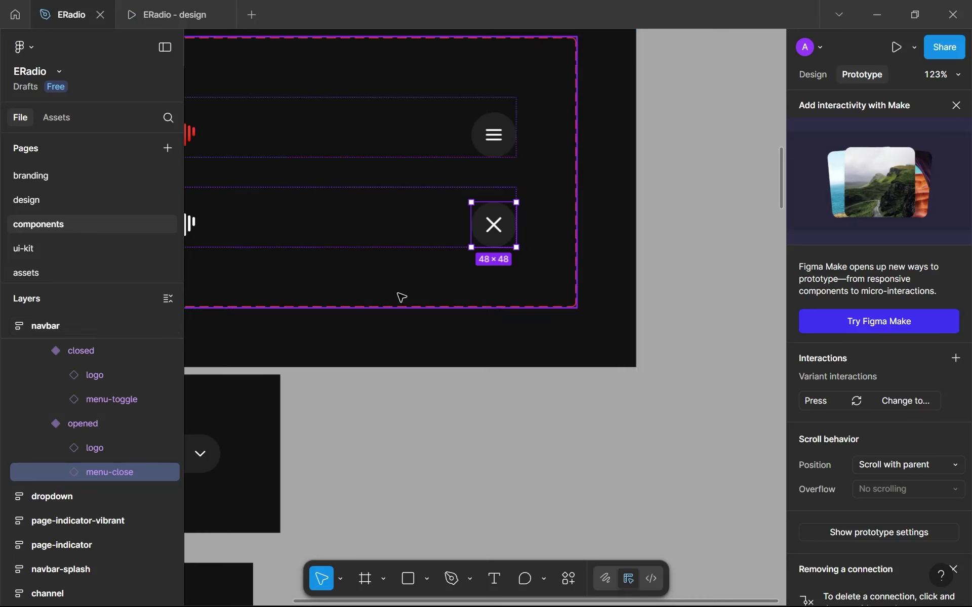
scroll(524, 370, "down", 4)
scroll(526, 371, "down", 3)
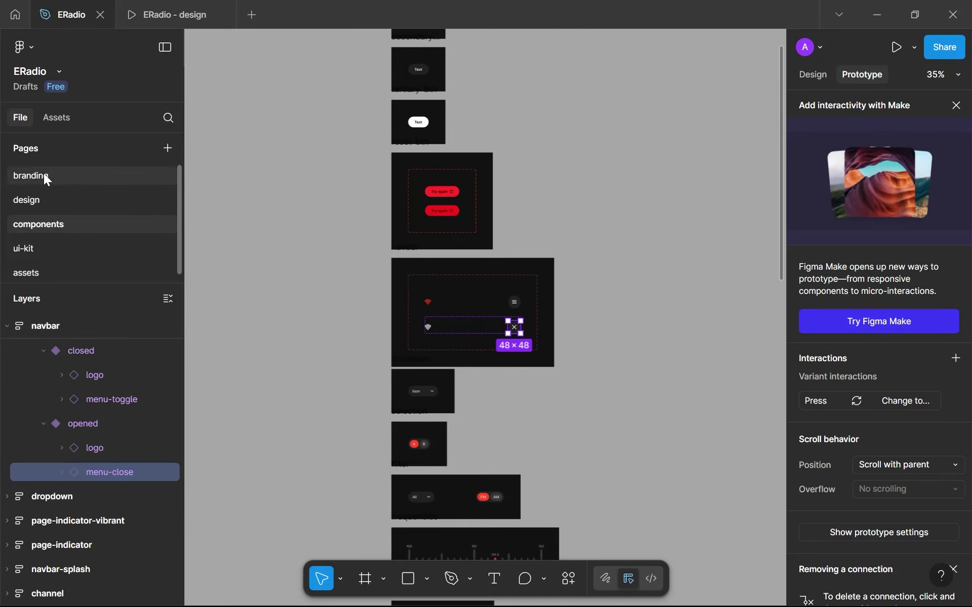
left_click(56, 199)
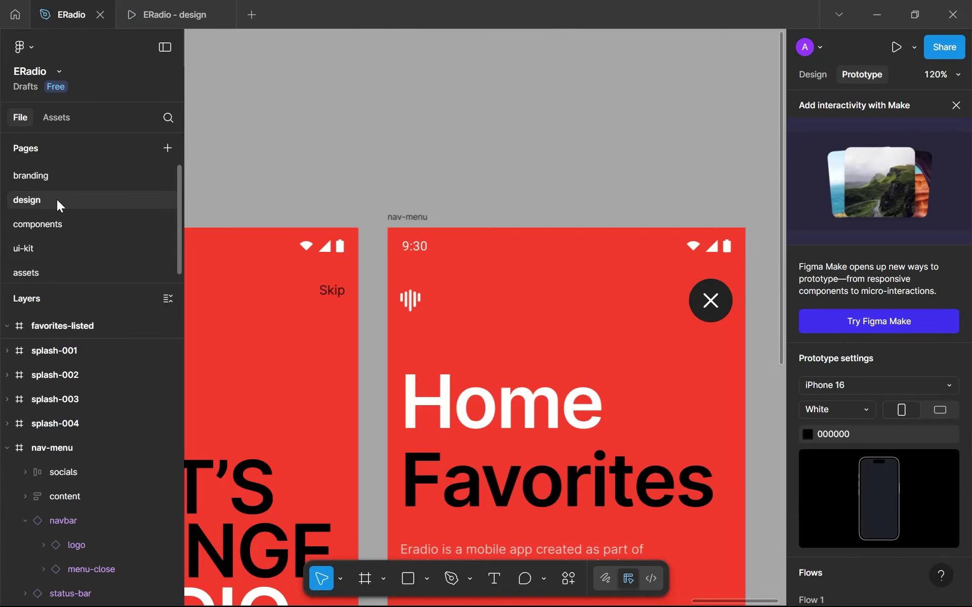
scroll(727, 317, "up", 5)
left_click(709, 309)
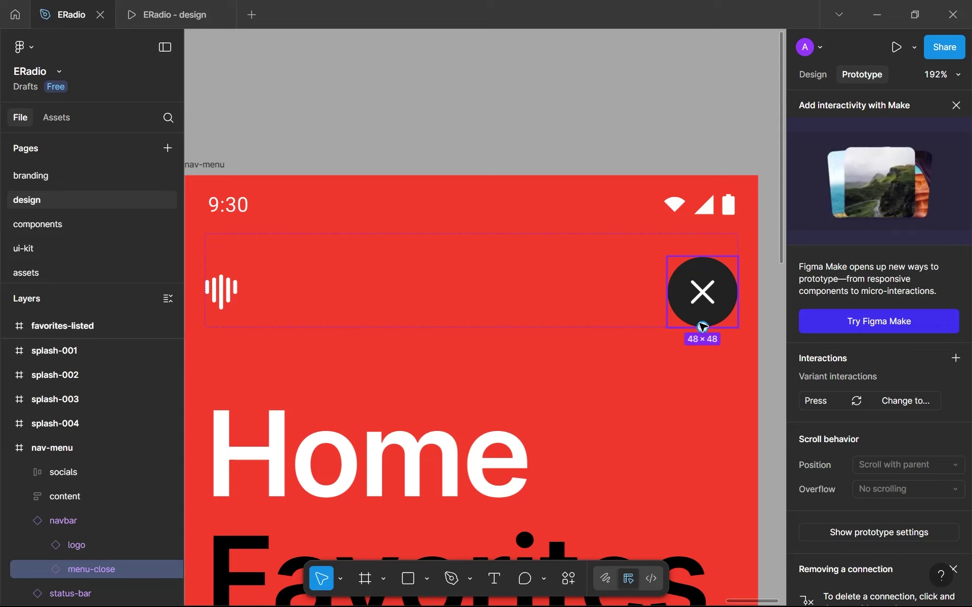
left_click(955, 358)
left_click(748, 416)
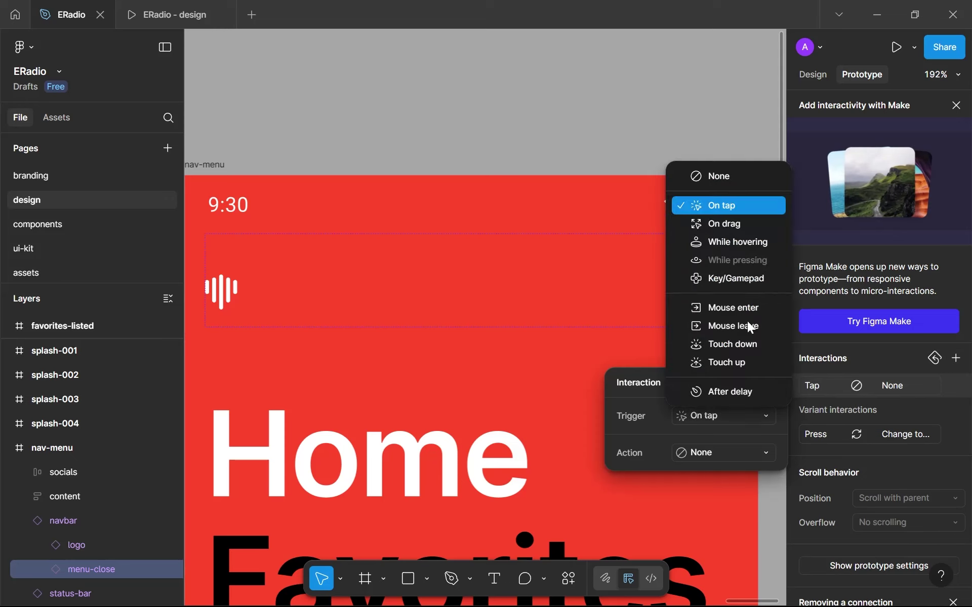
left_click(734, 204)
Step: Make the nav-menu close toggle's tap interaction navigate to the home frame
left_click(717, 449)
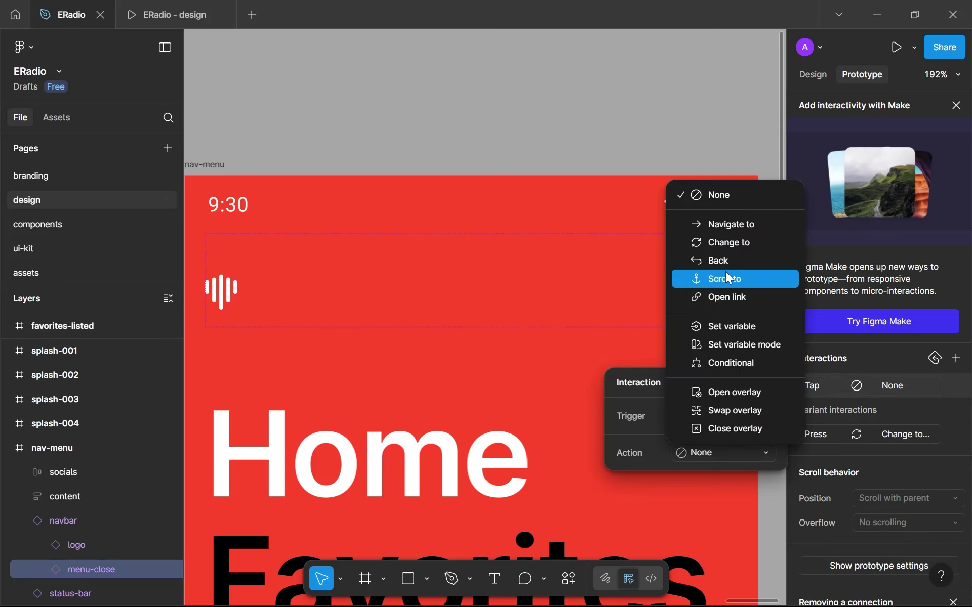
left_click(729, 225)
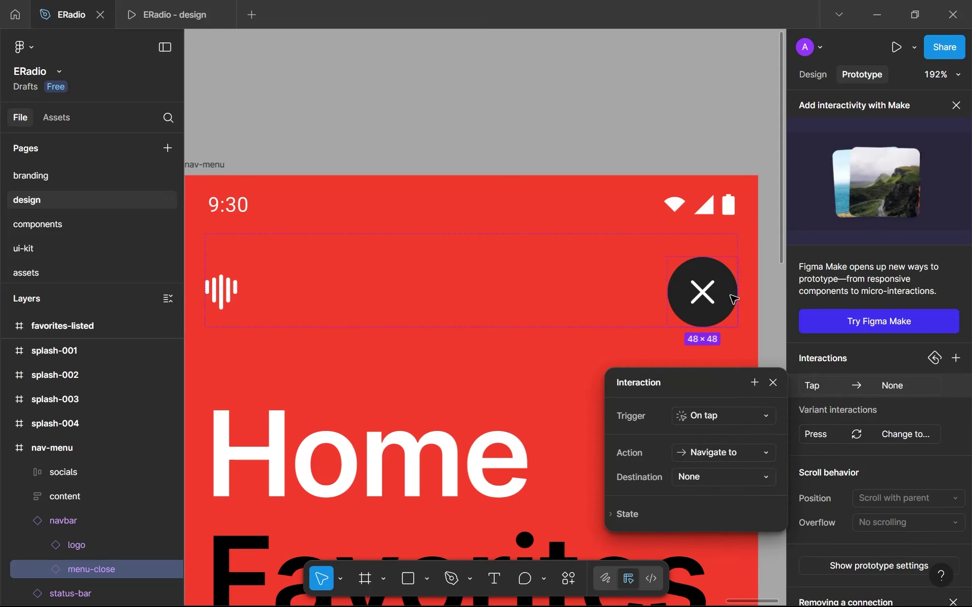
left_click(711, 476)
scroll(706, 532, "down", 2)
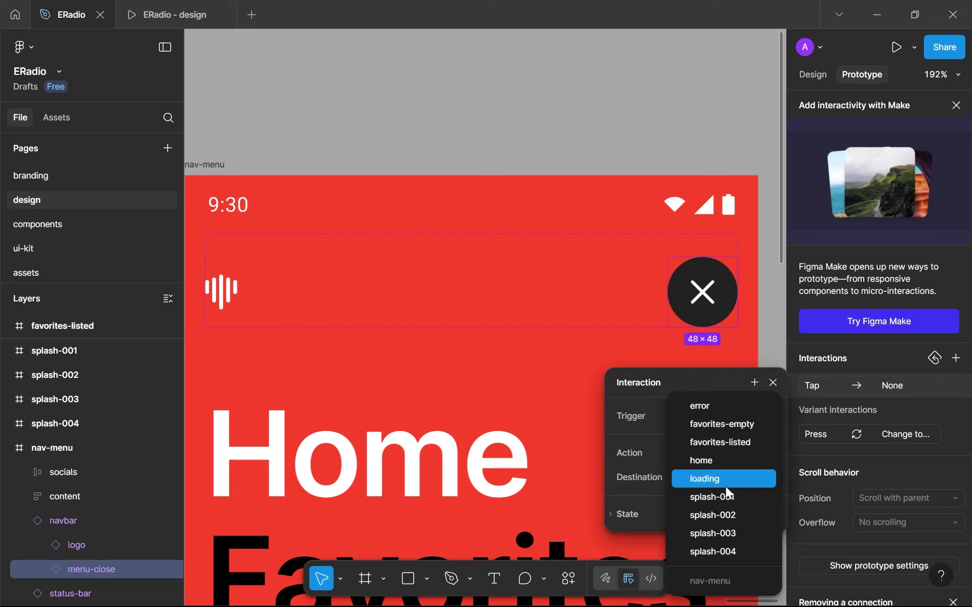
left_click(728, 462)
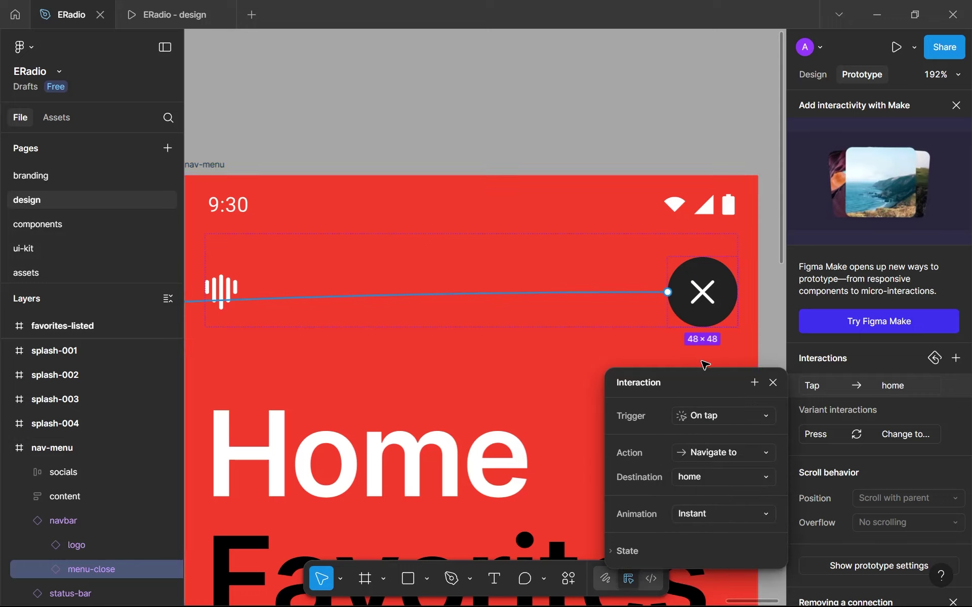
Step: Test closing and reopening the navigation menu with its toggles in the prototype preview
left_click(145, 6)
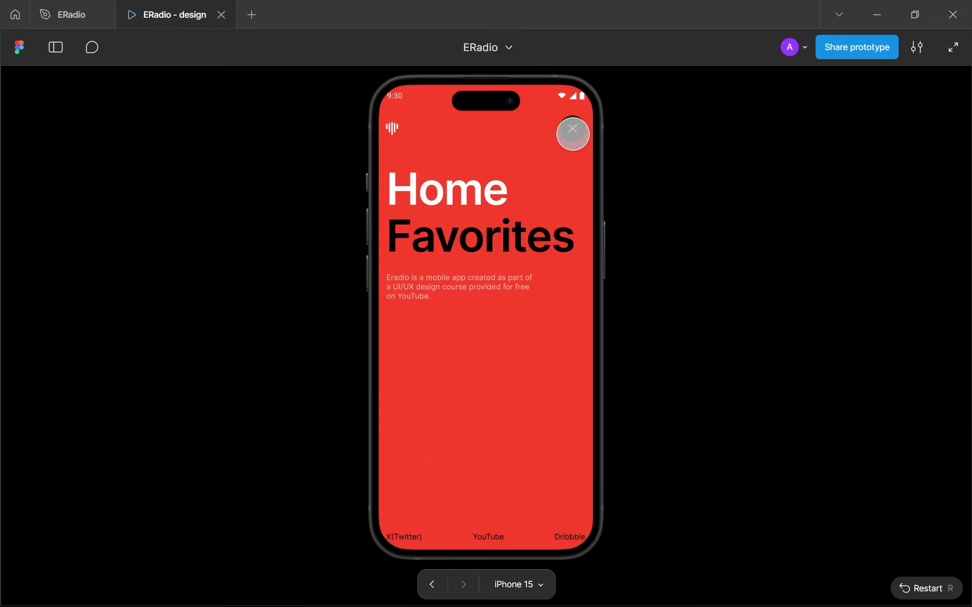
left_click(576, 136)
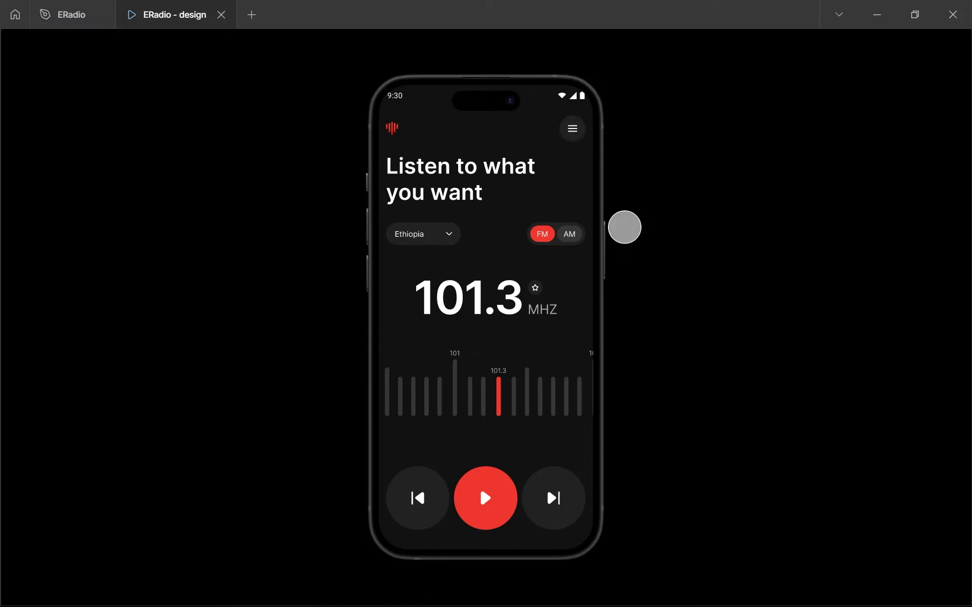
left_click(580, 131)
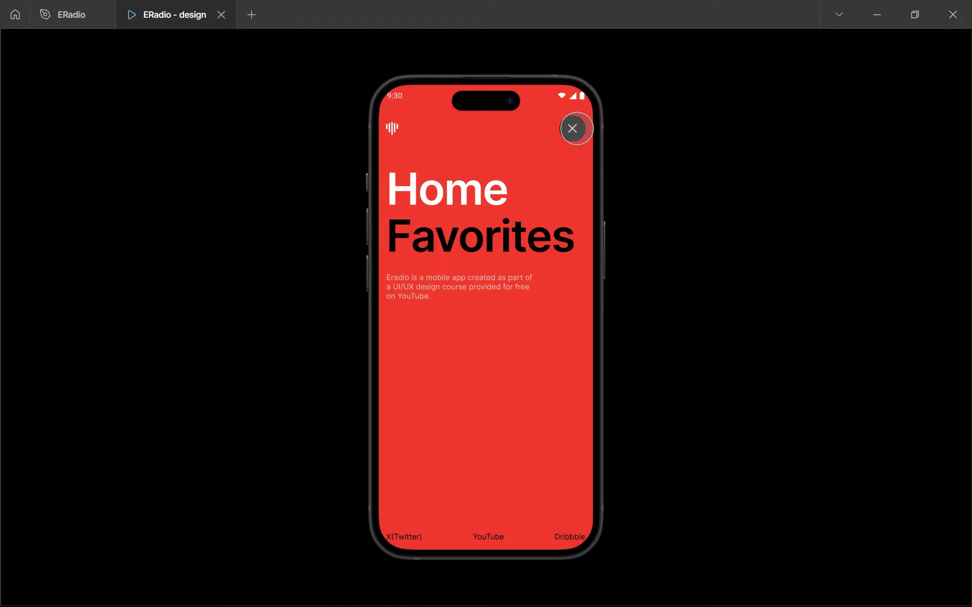
left_click(576, 128)
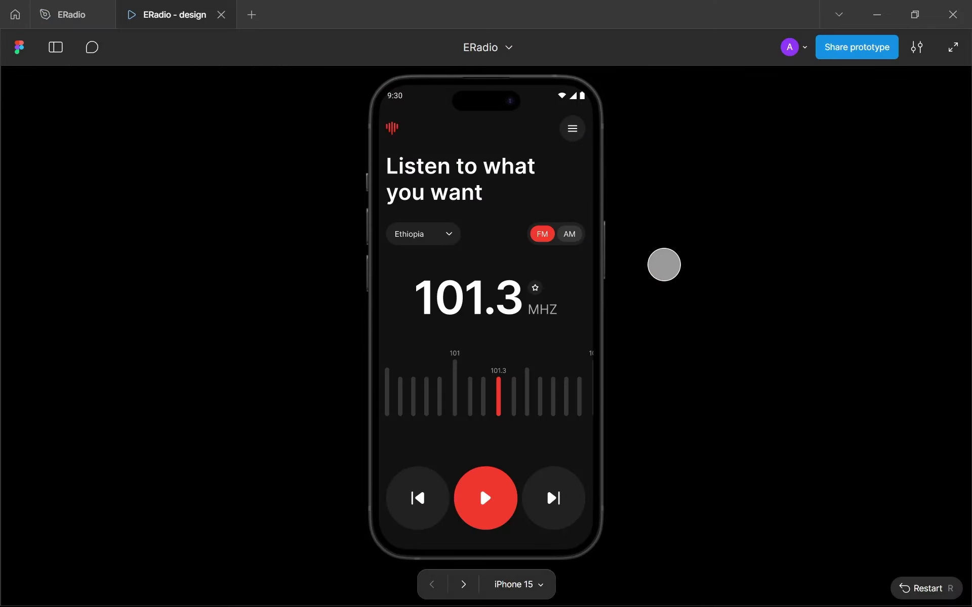
Step: Switch back to the ERadio design file, show the design properties, and examine the loading and error frames
left_click(73, 14)
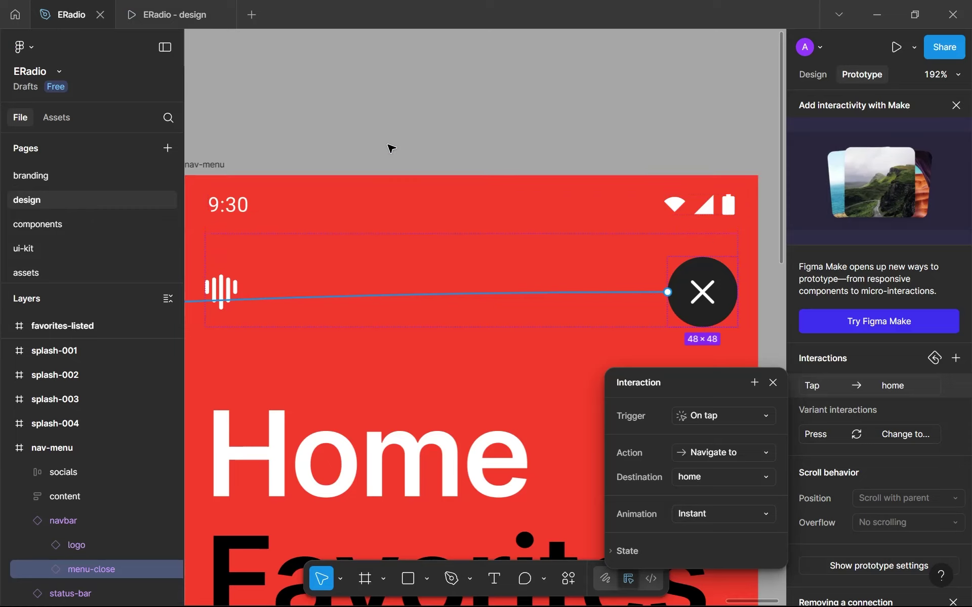
scroll(366, 238, "down", 5)
left_click(812, 75)
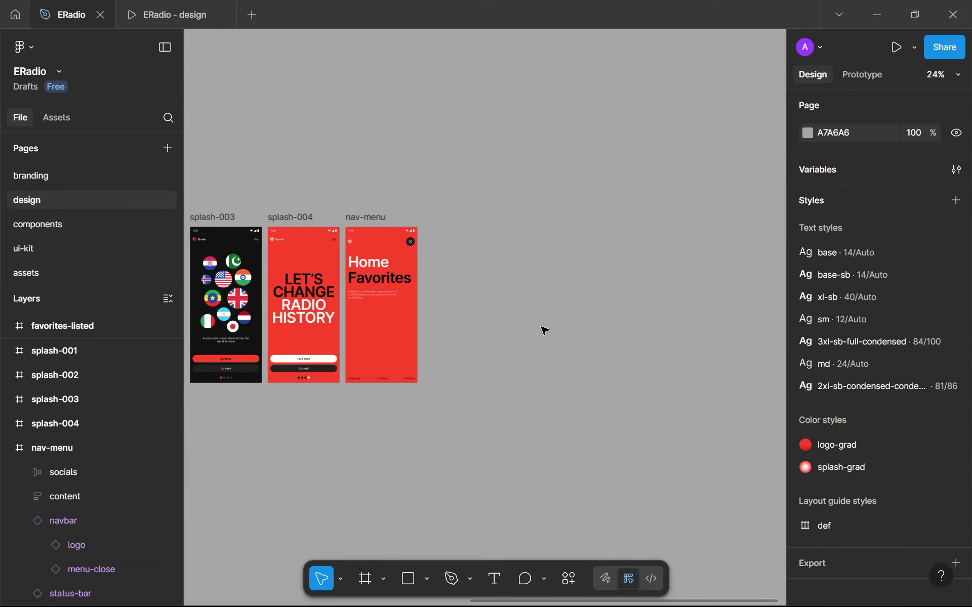
scroll(405, 368, "down", 3)
left_click_drag(340, 368, 477, 347)
scroll(202, 362, "up", 6)
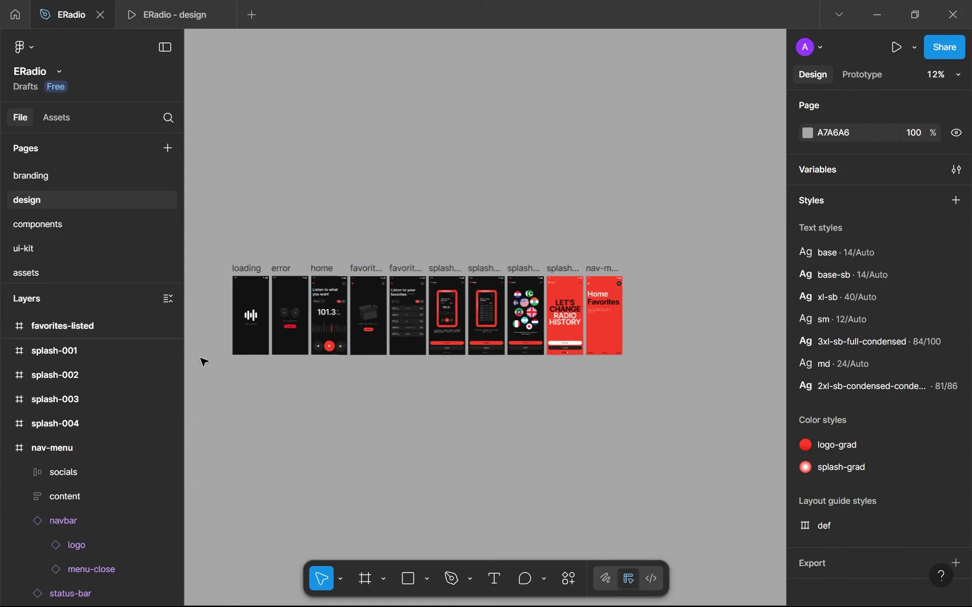
left_click_drag(250, 390, 339, 440)
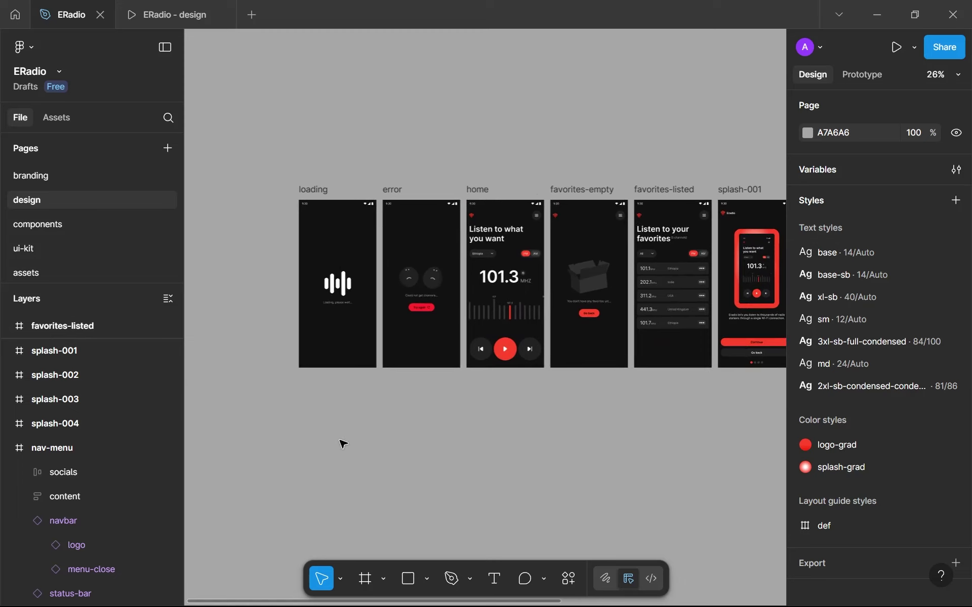
scroll(409, 311, "up", 1)
scroll(408, 311, "up", 2)
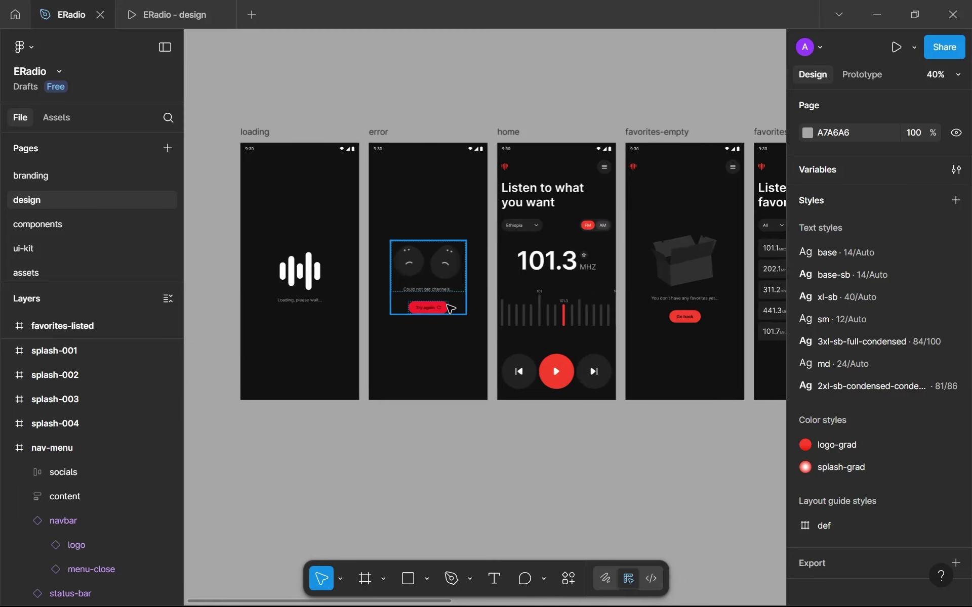
scroll(448, 308, "up", 2)
left_click_drag(486, 325, 500, 334)
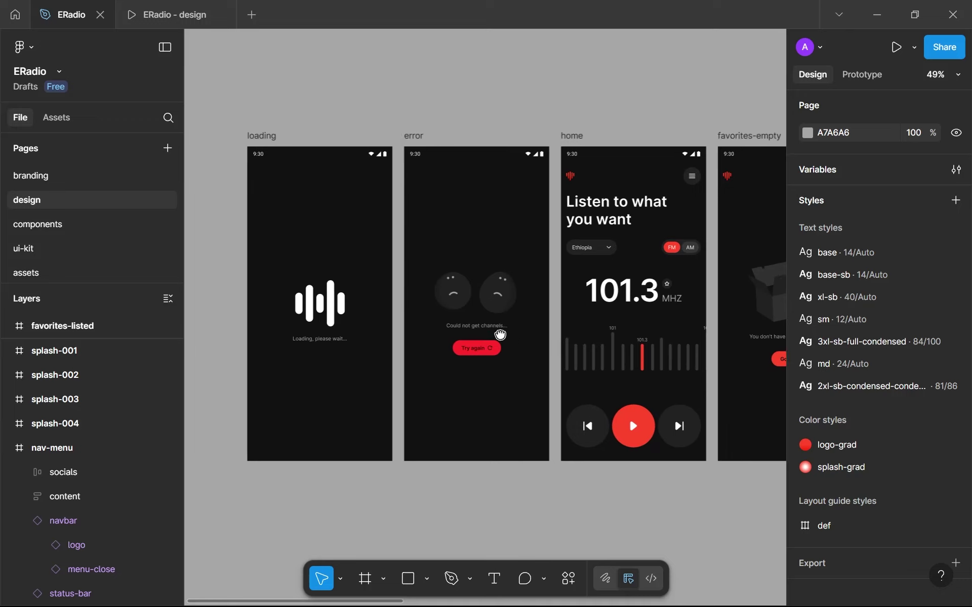
scroll(500, 334, "up", 1)
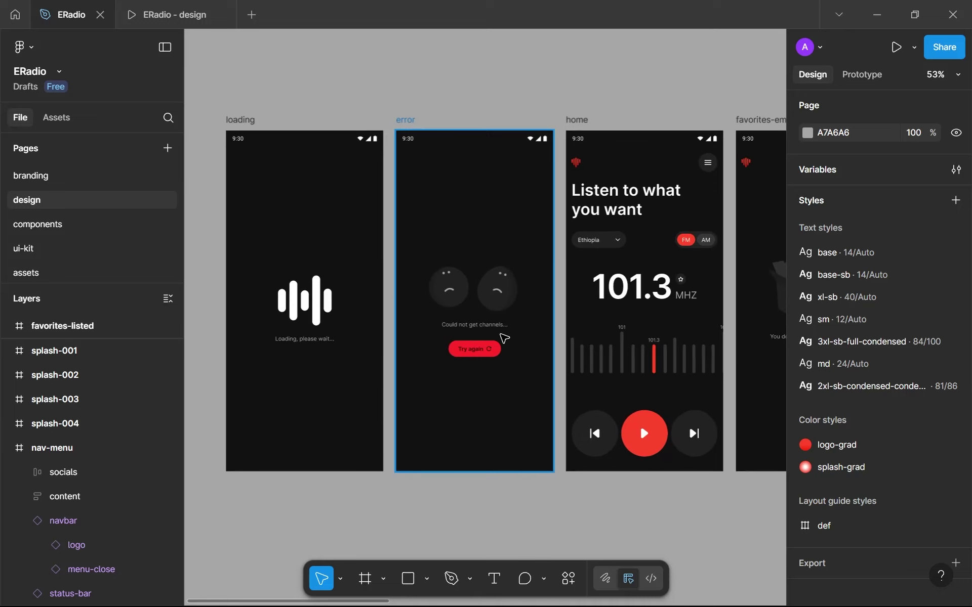
scroll(504, 338, "up", 1)
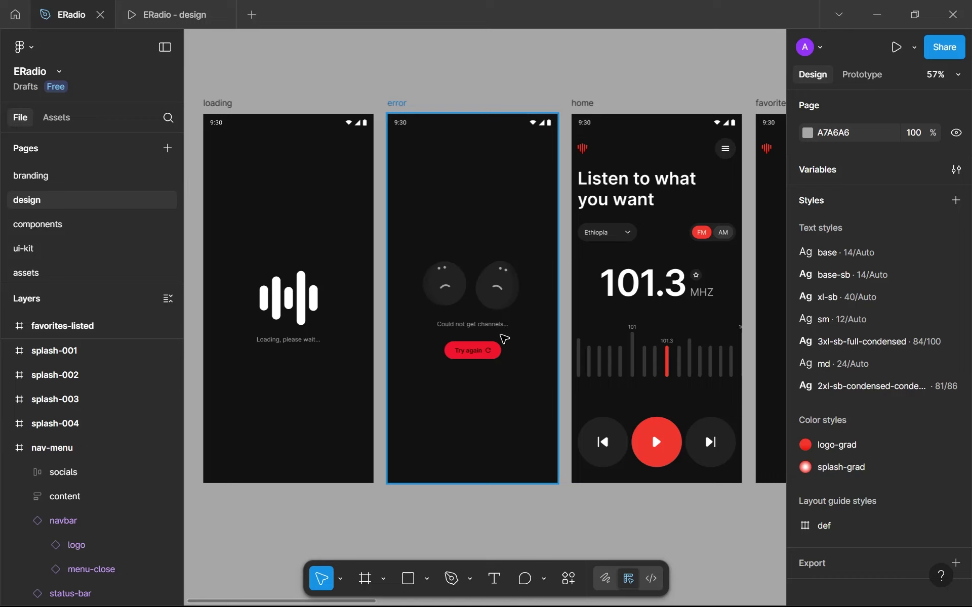
scroll(435, 339, "right", 2)
scroll(435, 339, "up", 1)
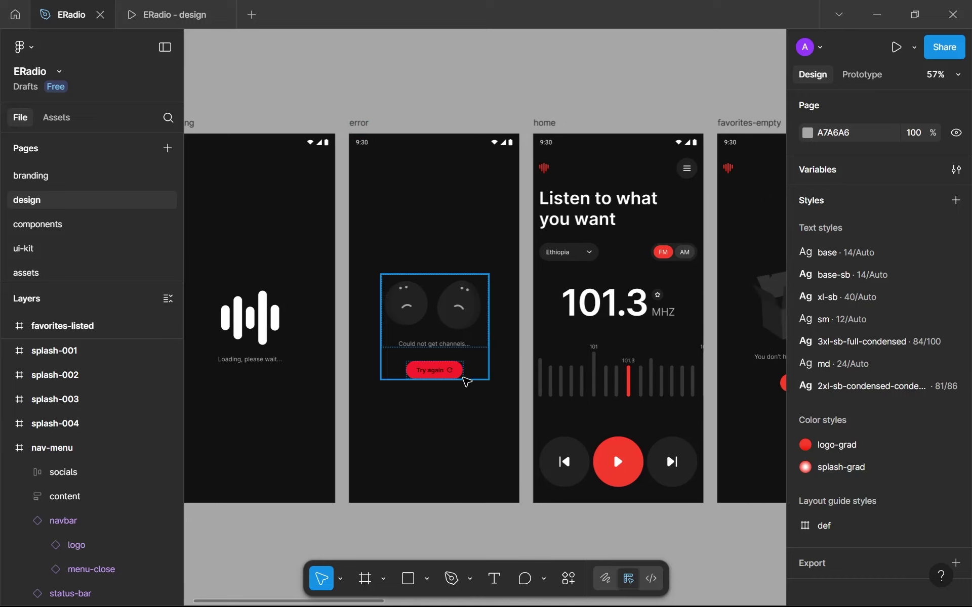
Step: Review the home, favorites-empty, favorites-listed, splash and nav-menu frames on the design page
left_click_drag(575, 365, 439, 304)
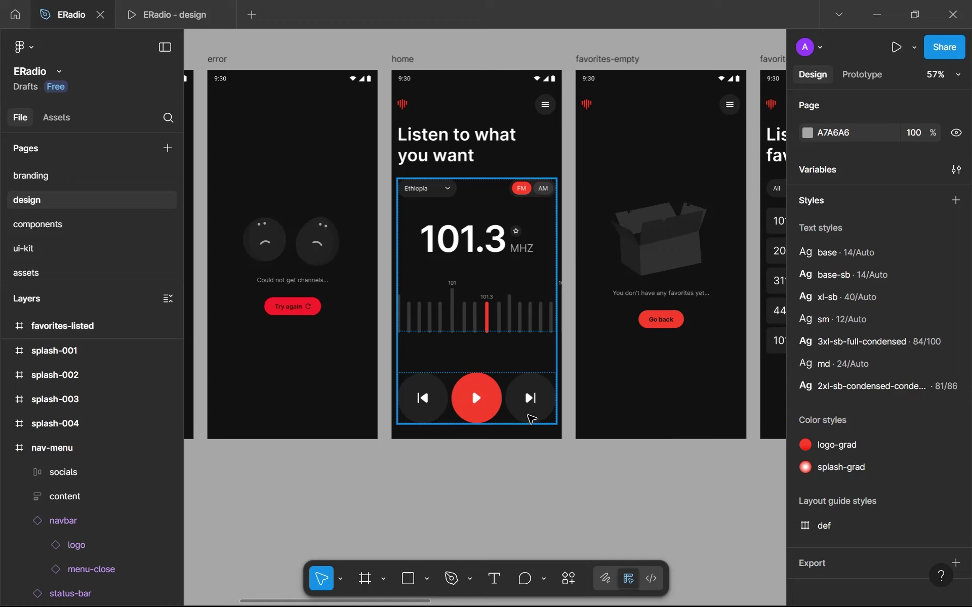
scroll(530, 418, "right", 3)
scroll(530, 418, "down", 1)
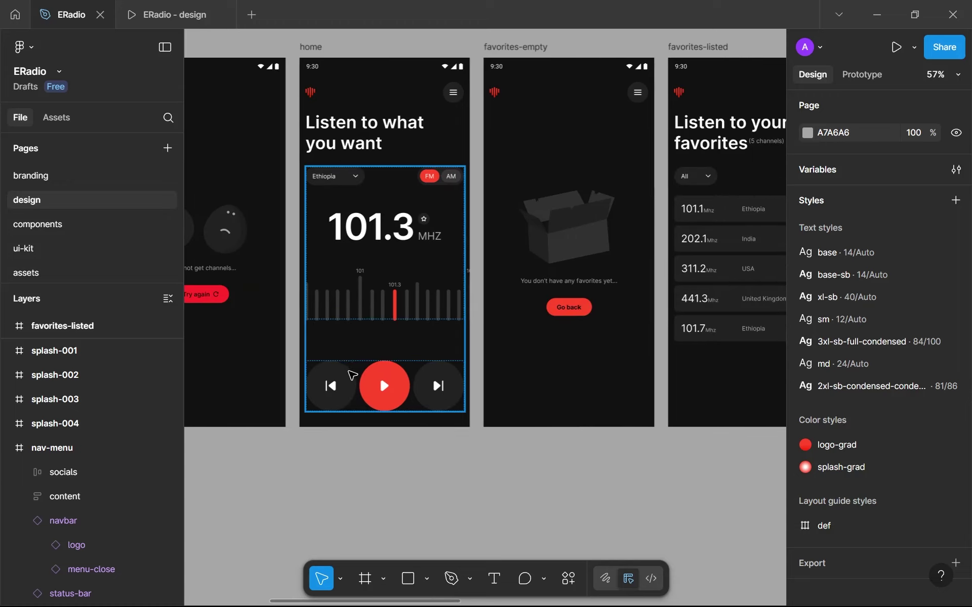
scroll(520, 299, "right", 3)
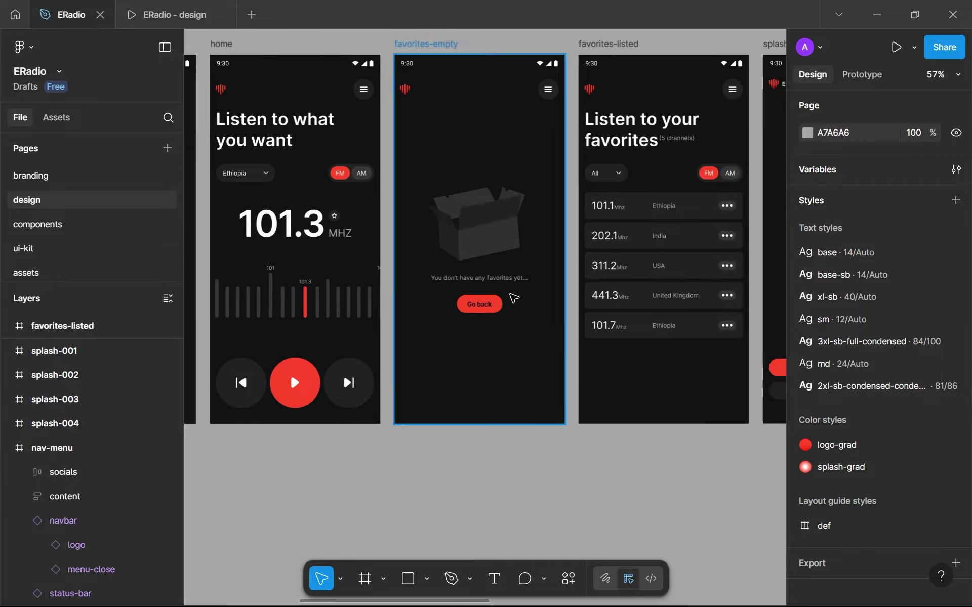
scroll(432, 283, "down", 1)
scroll(596, 288, "down", 1)
scroll(558, 343, "right", 3)
scroll(559, 343, "down", 3)
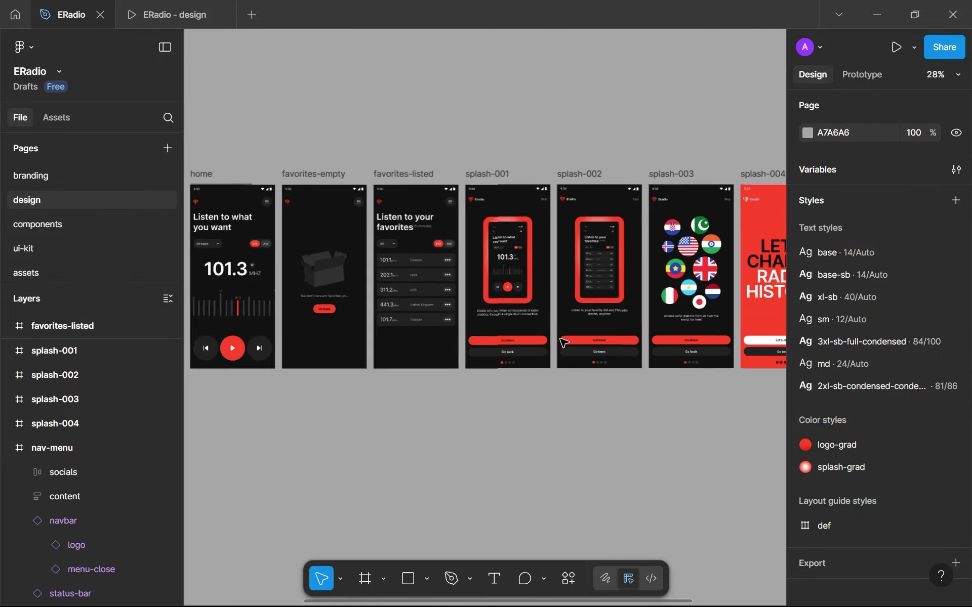
scroll(450, 354, "right", 2)
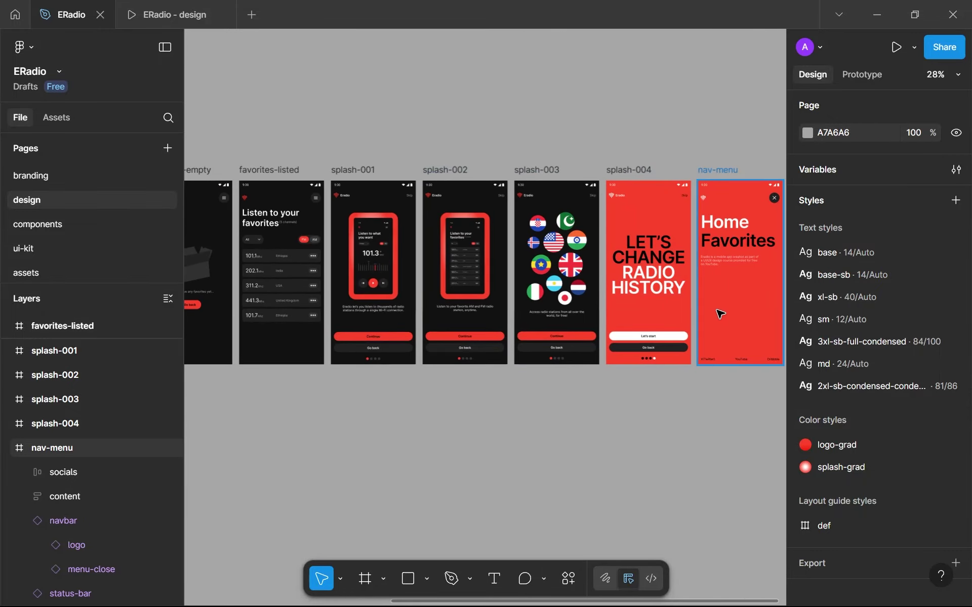